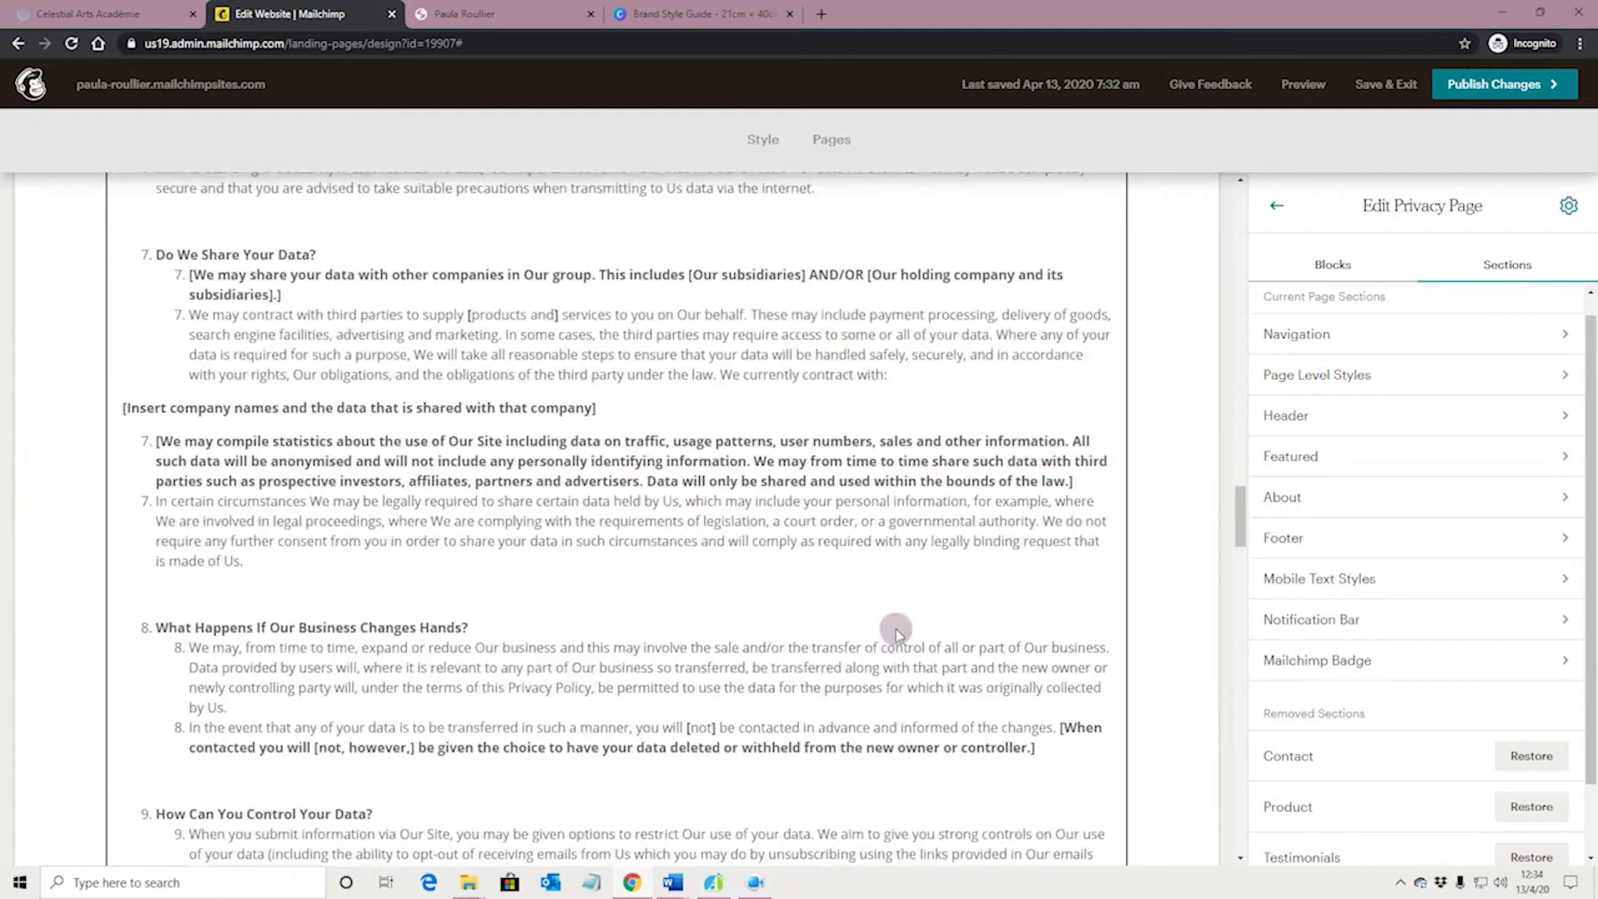
scroll(894, 634, "down", 15)
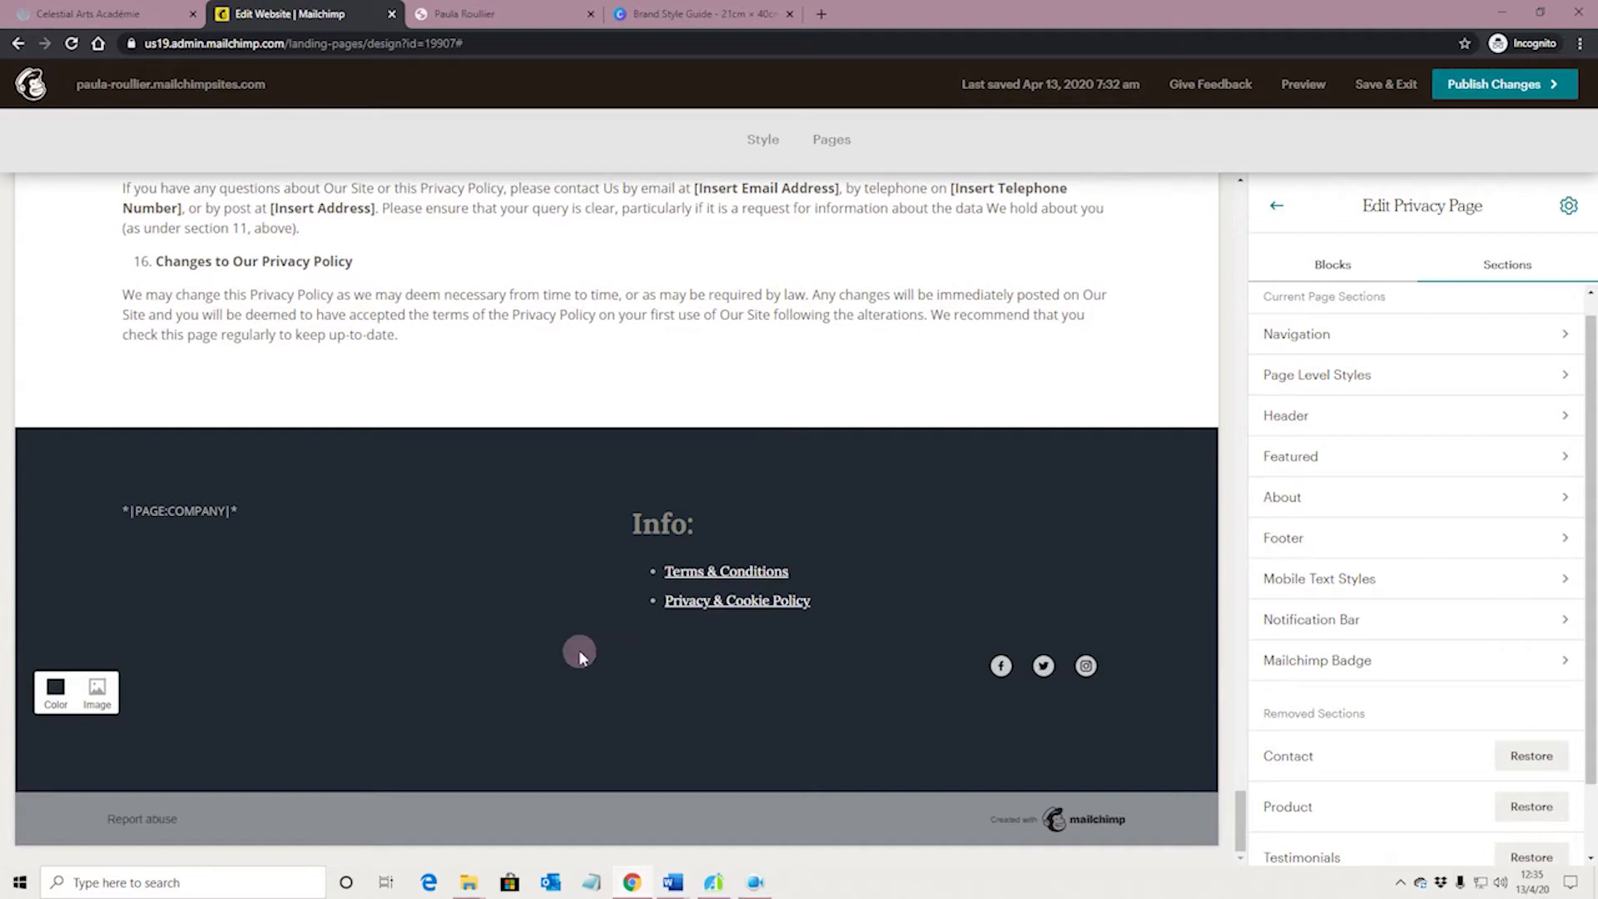
Add an Image + Text block to the footer's first column, above the *|PAGE:COMPANY|* text
mouse_move(173, 531)
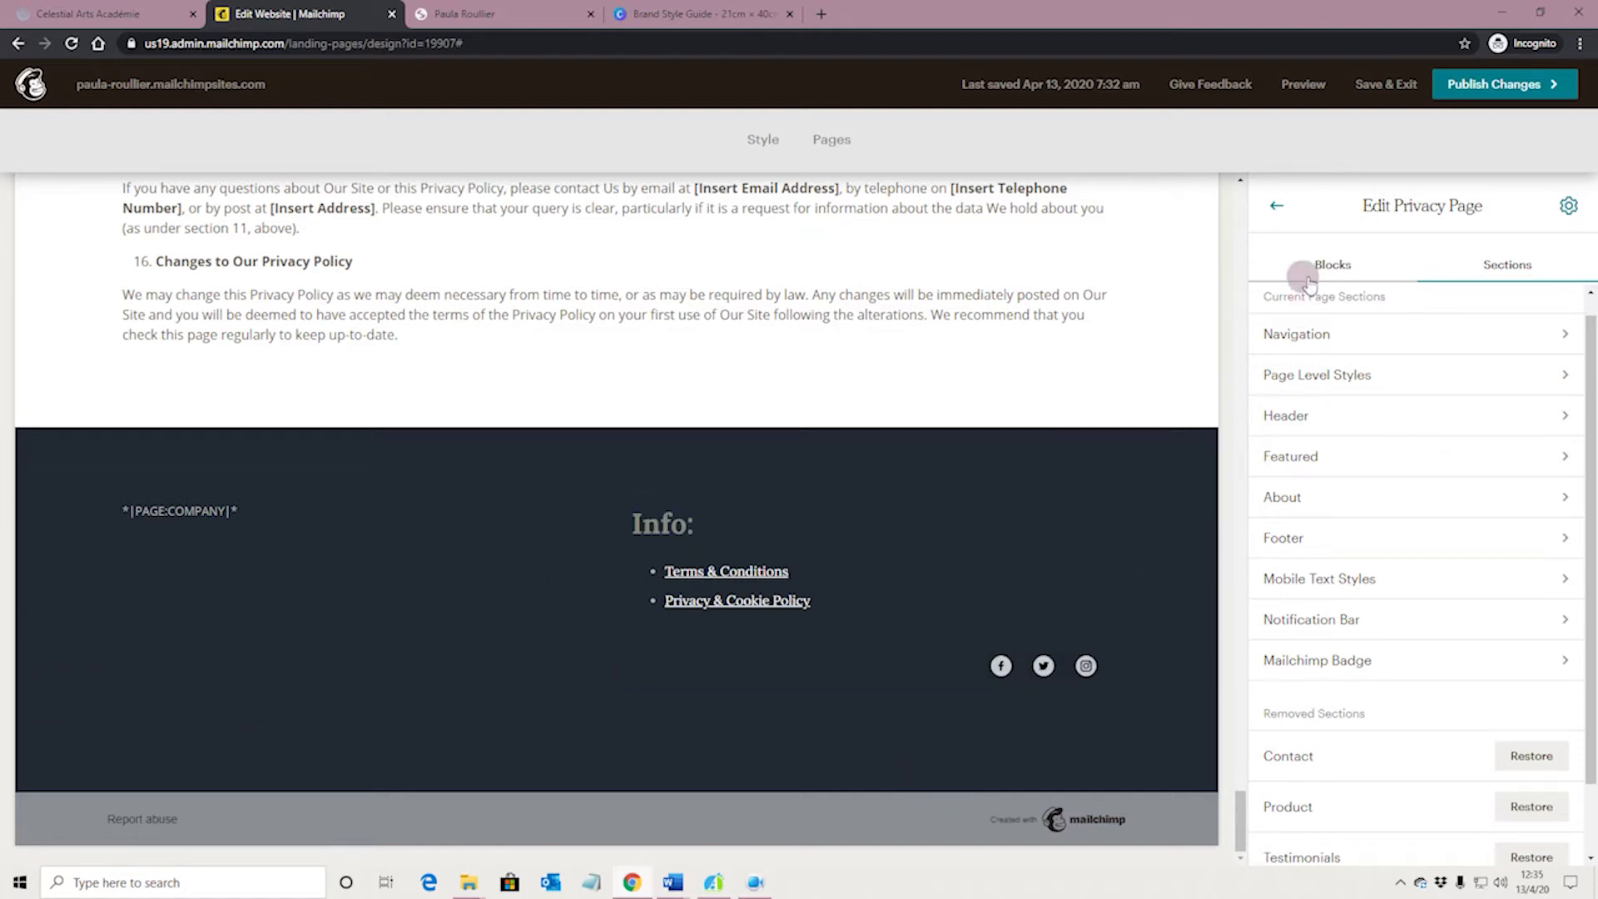
left_click(1340, 265)
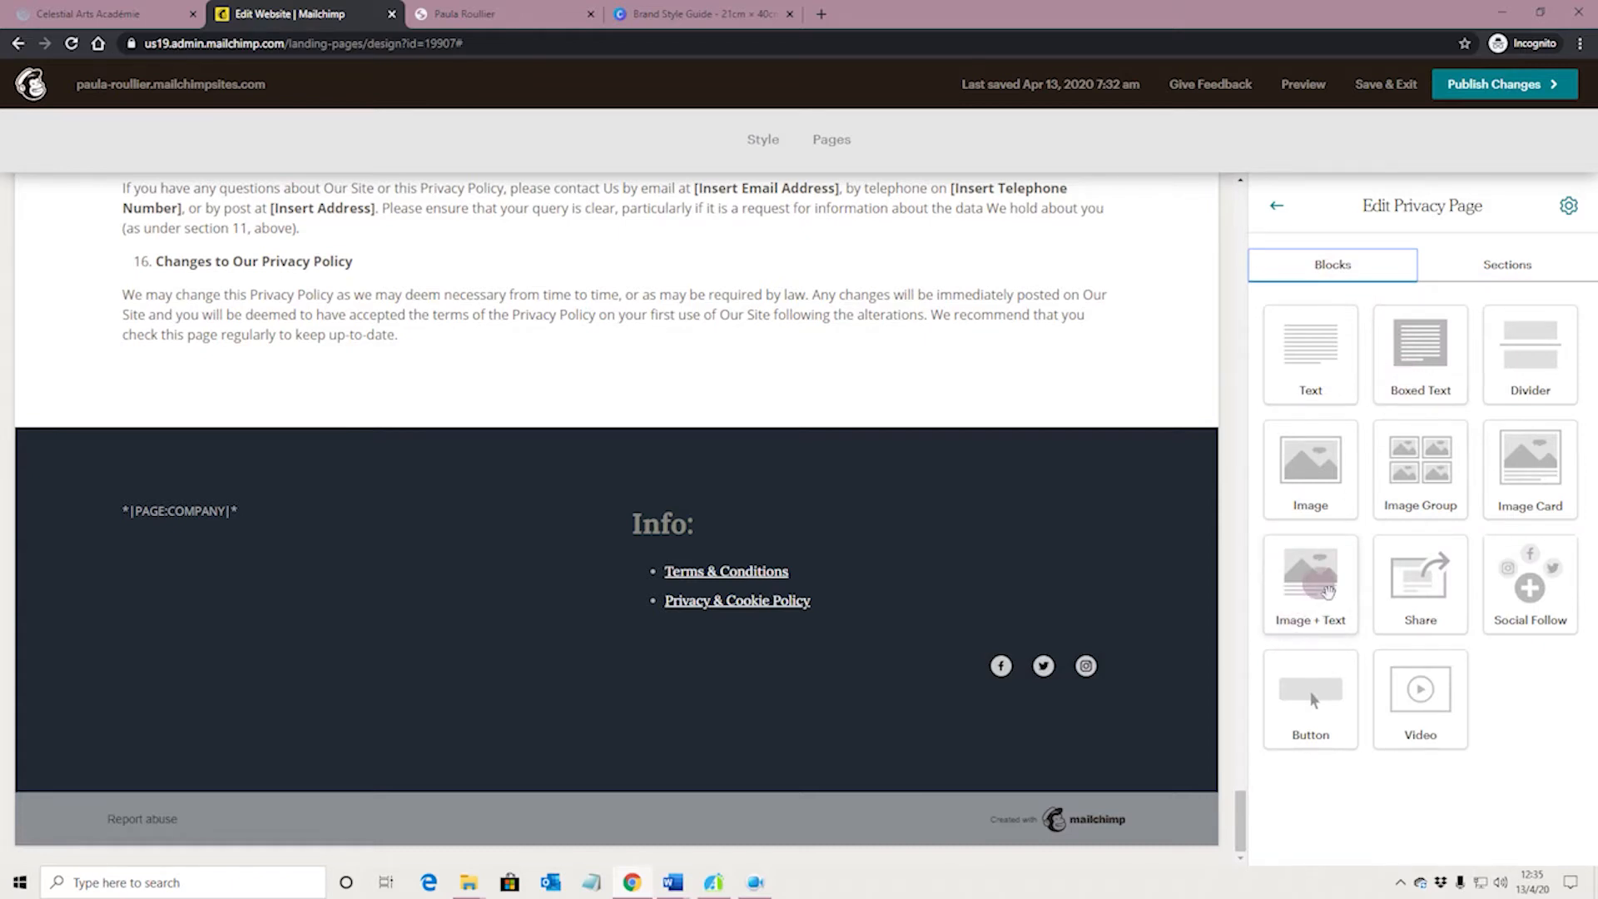
left_click_drag(1329, 587, 327, 501)
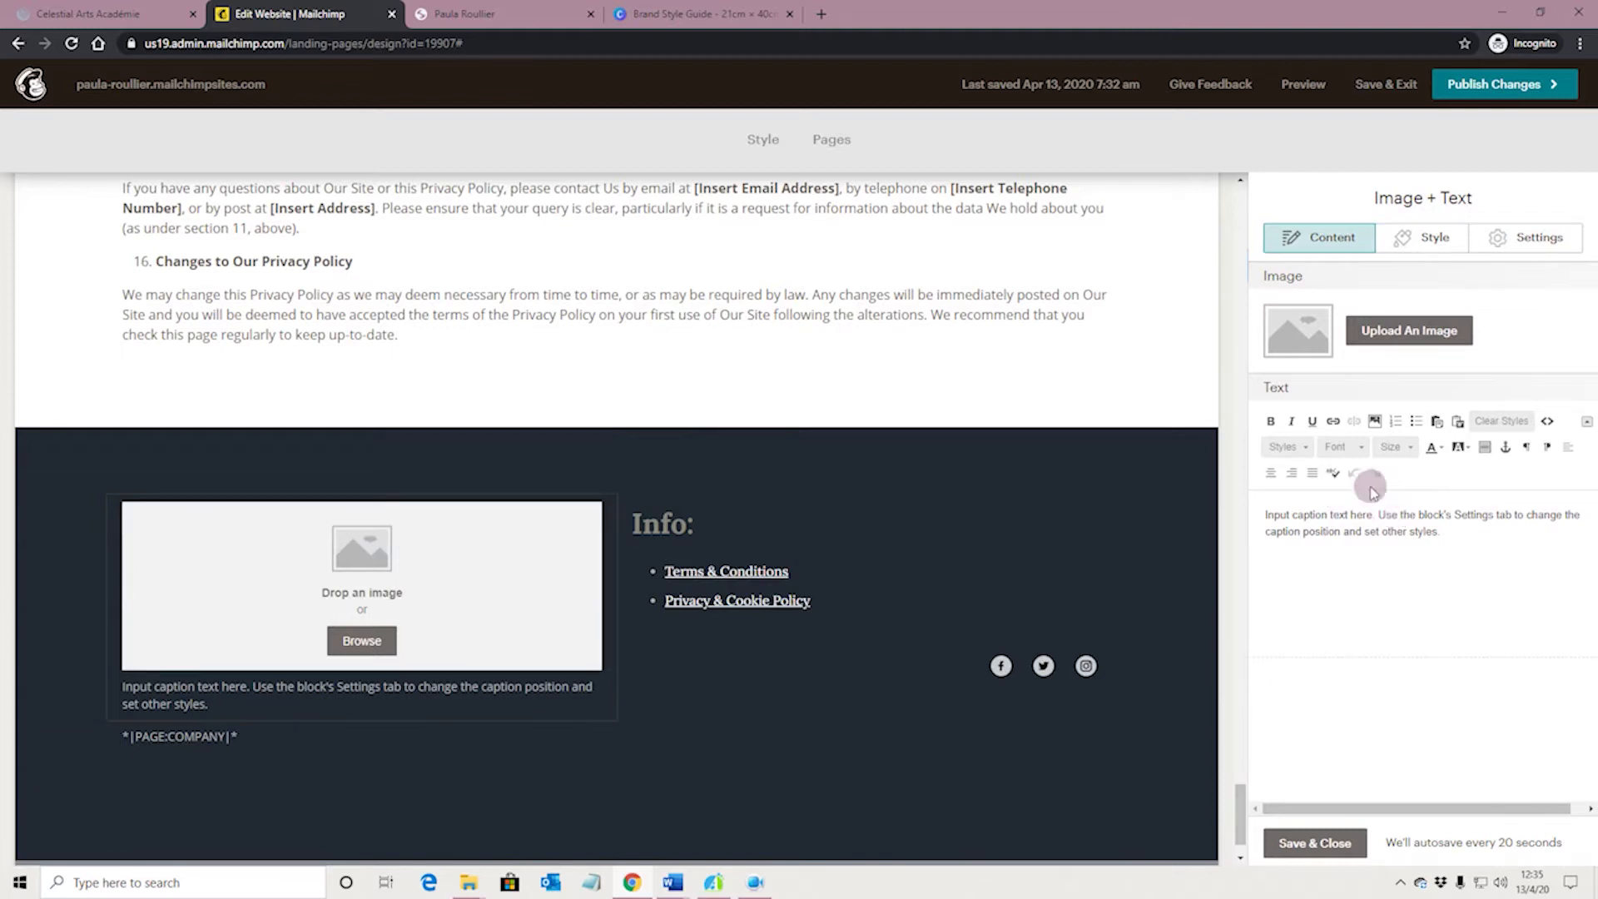
Set the block's image position to Left, its image width to 1/3 and its image alignment to Left
left_click(1527, 241)
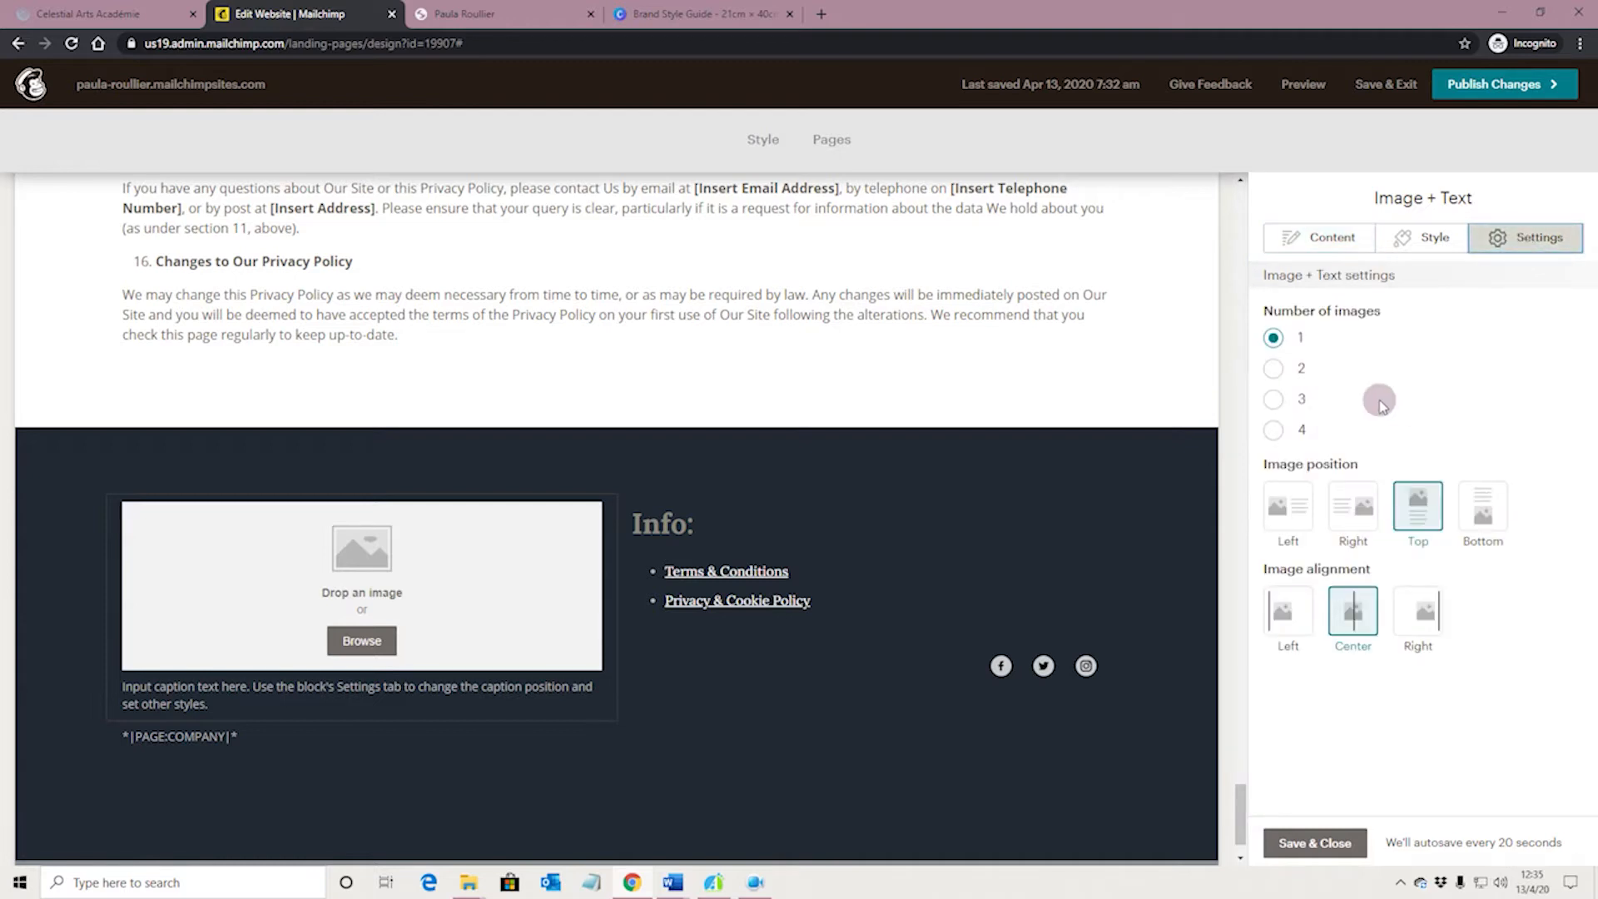
left_click(1288, 508)
left_click(1294, 617)
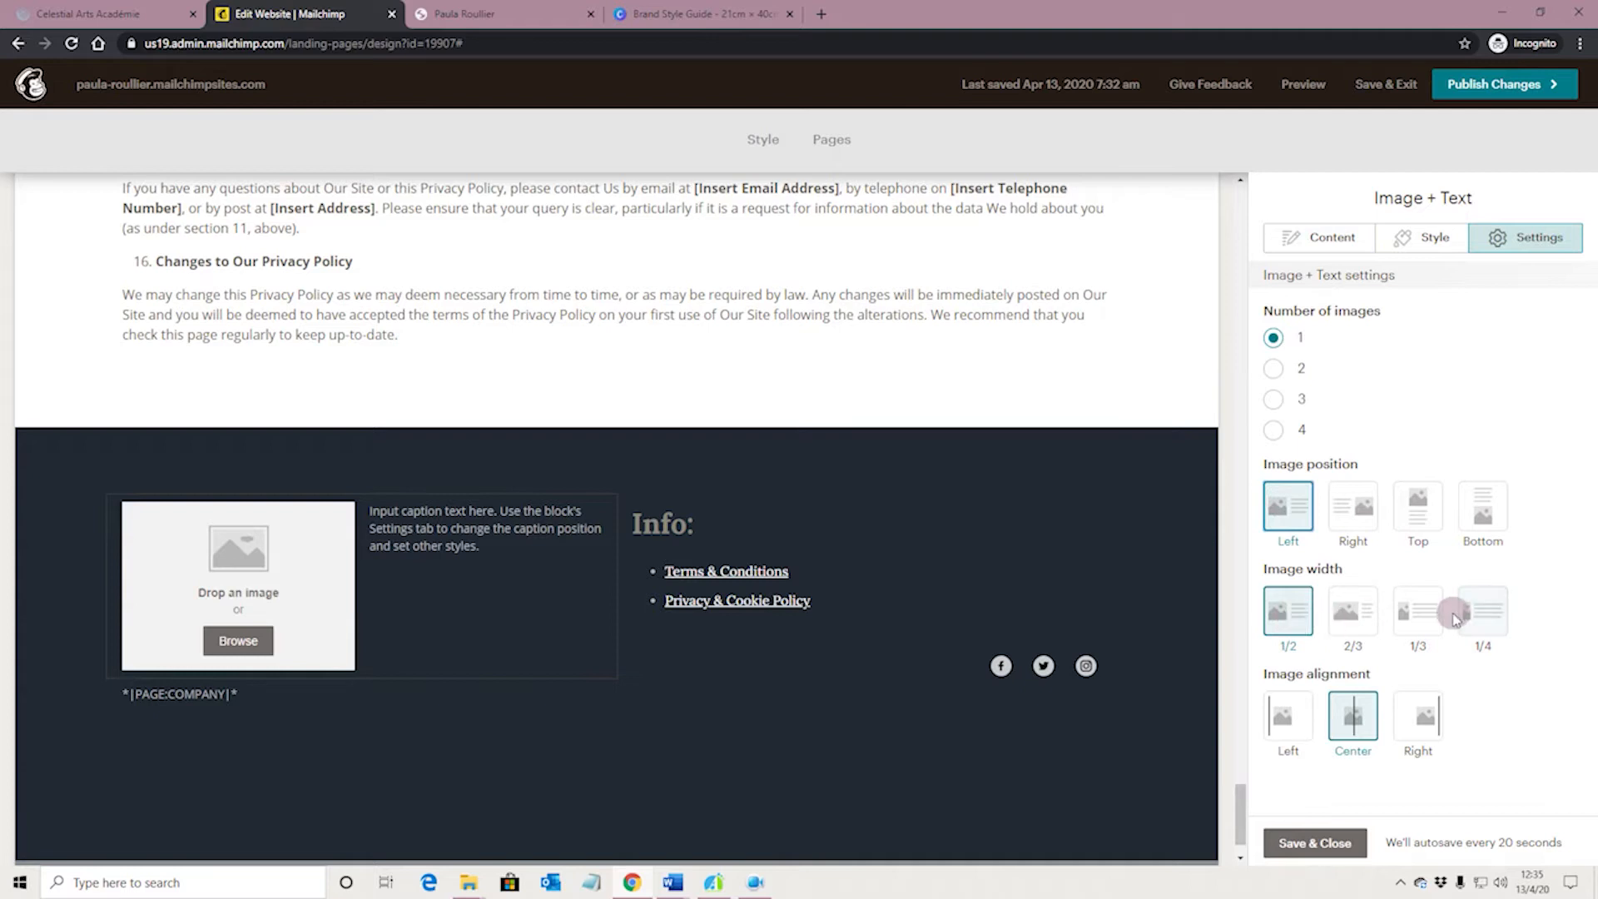
left_click(1423, 614)
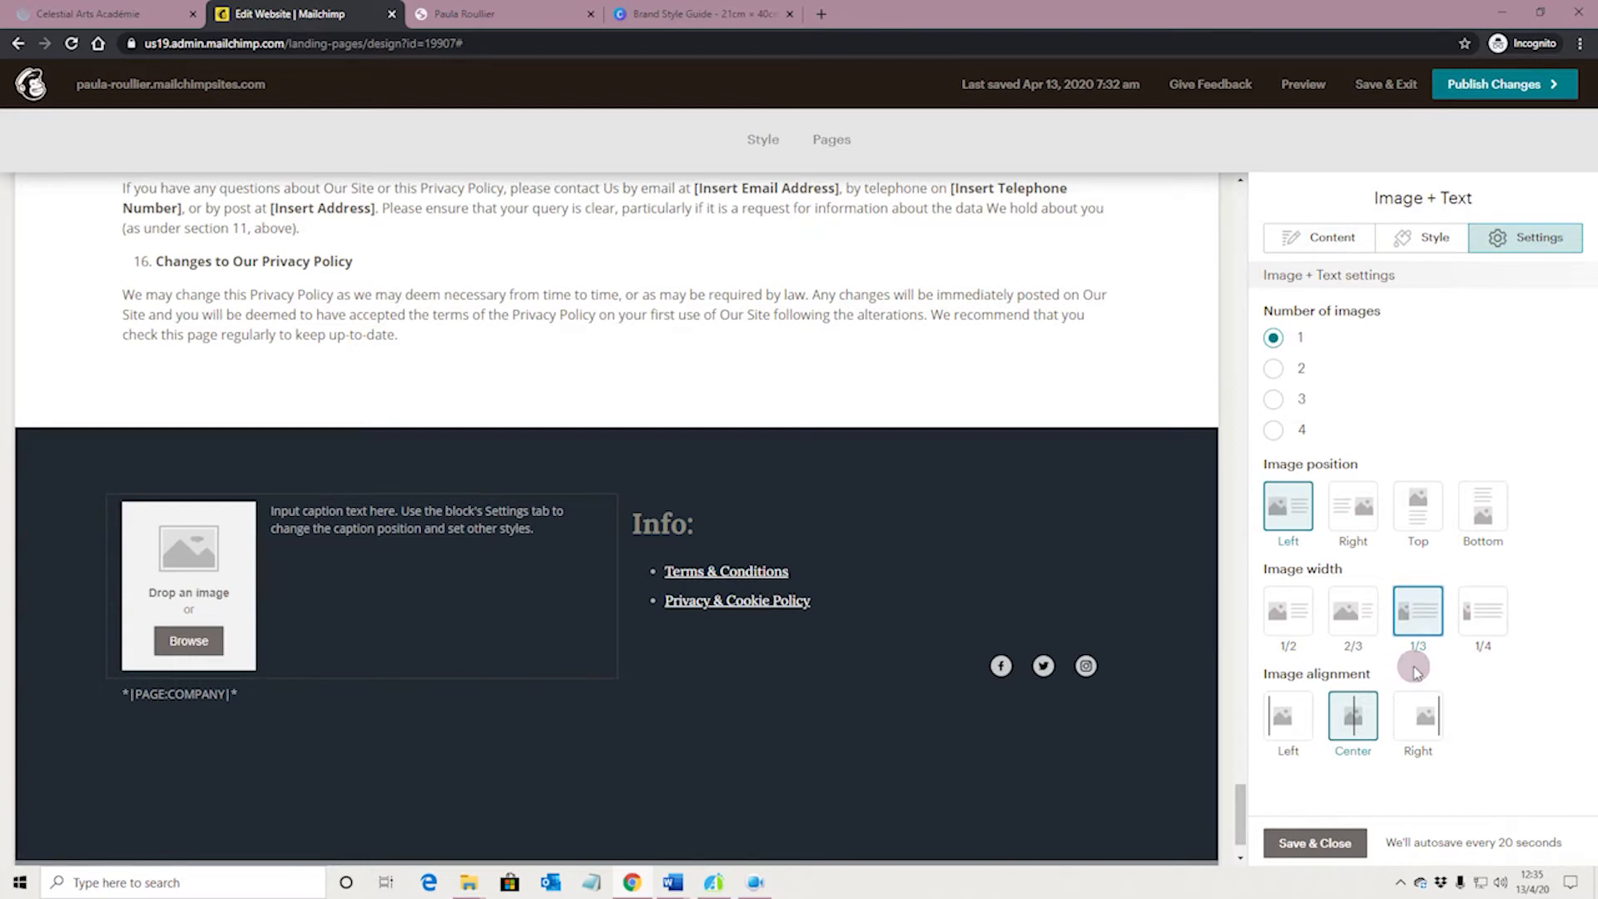
left_click(1288, 716)
Insert the flower line-drawing avatar.png from the stored files as the block's image
left_click(1331, 238)
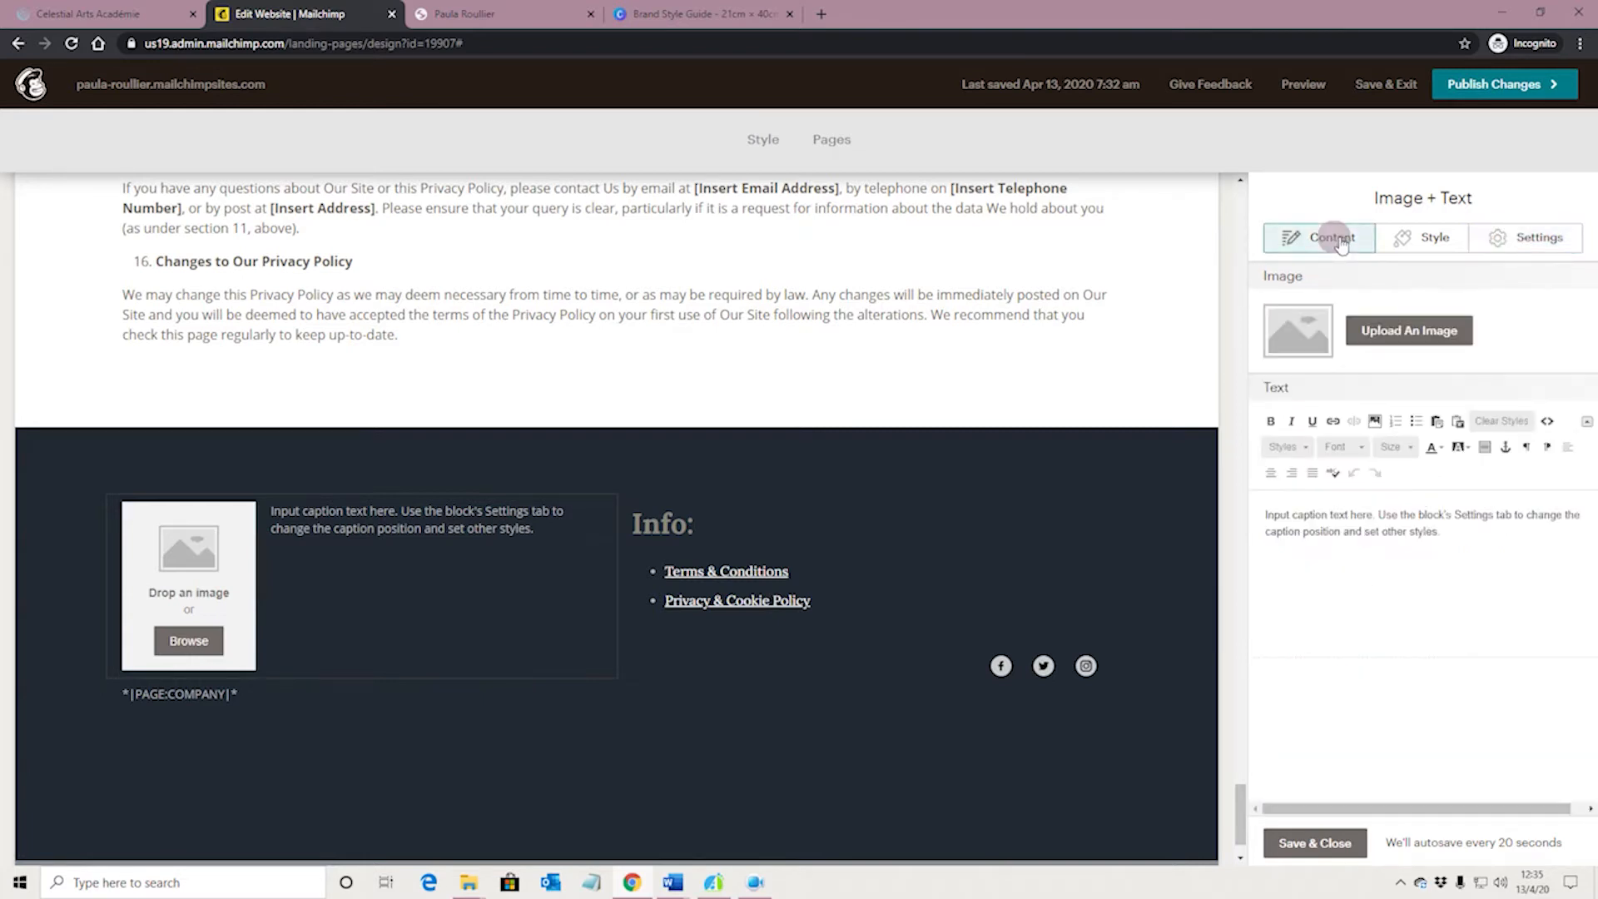
left_click(1380, 329)
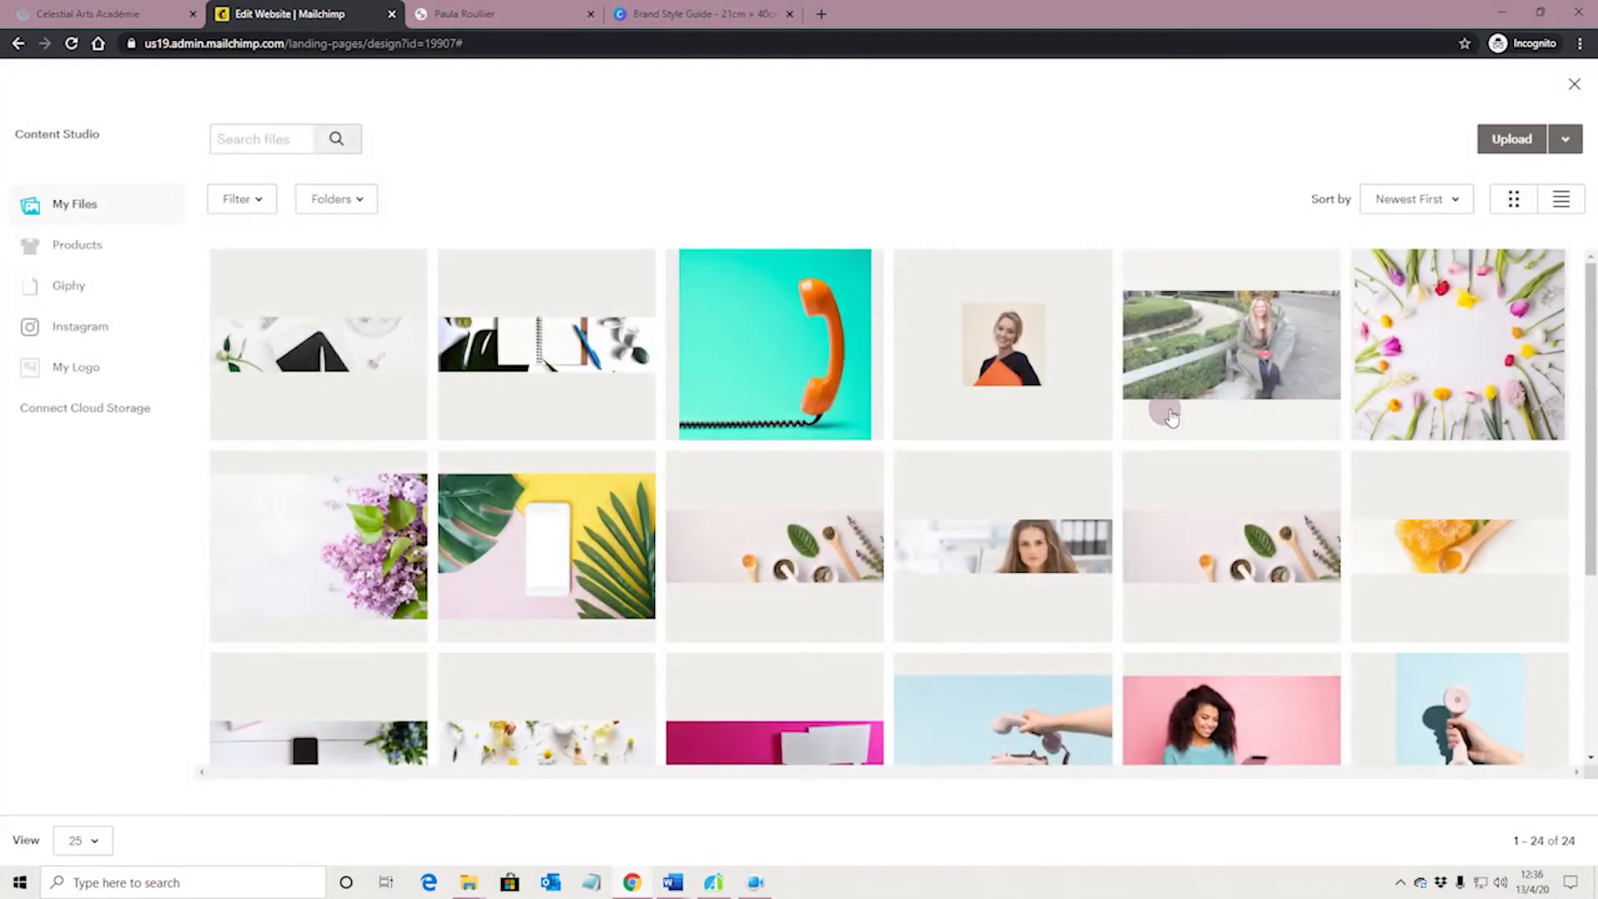
scroll(886, 403, "down", 3)
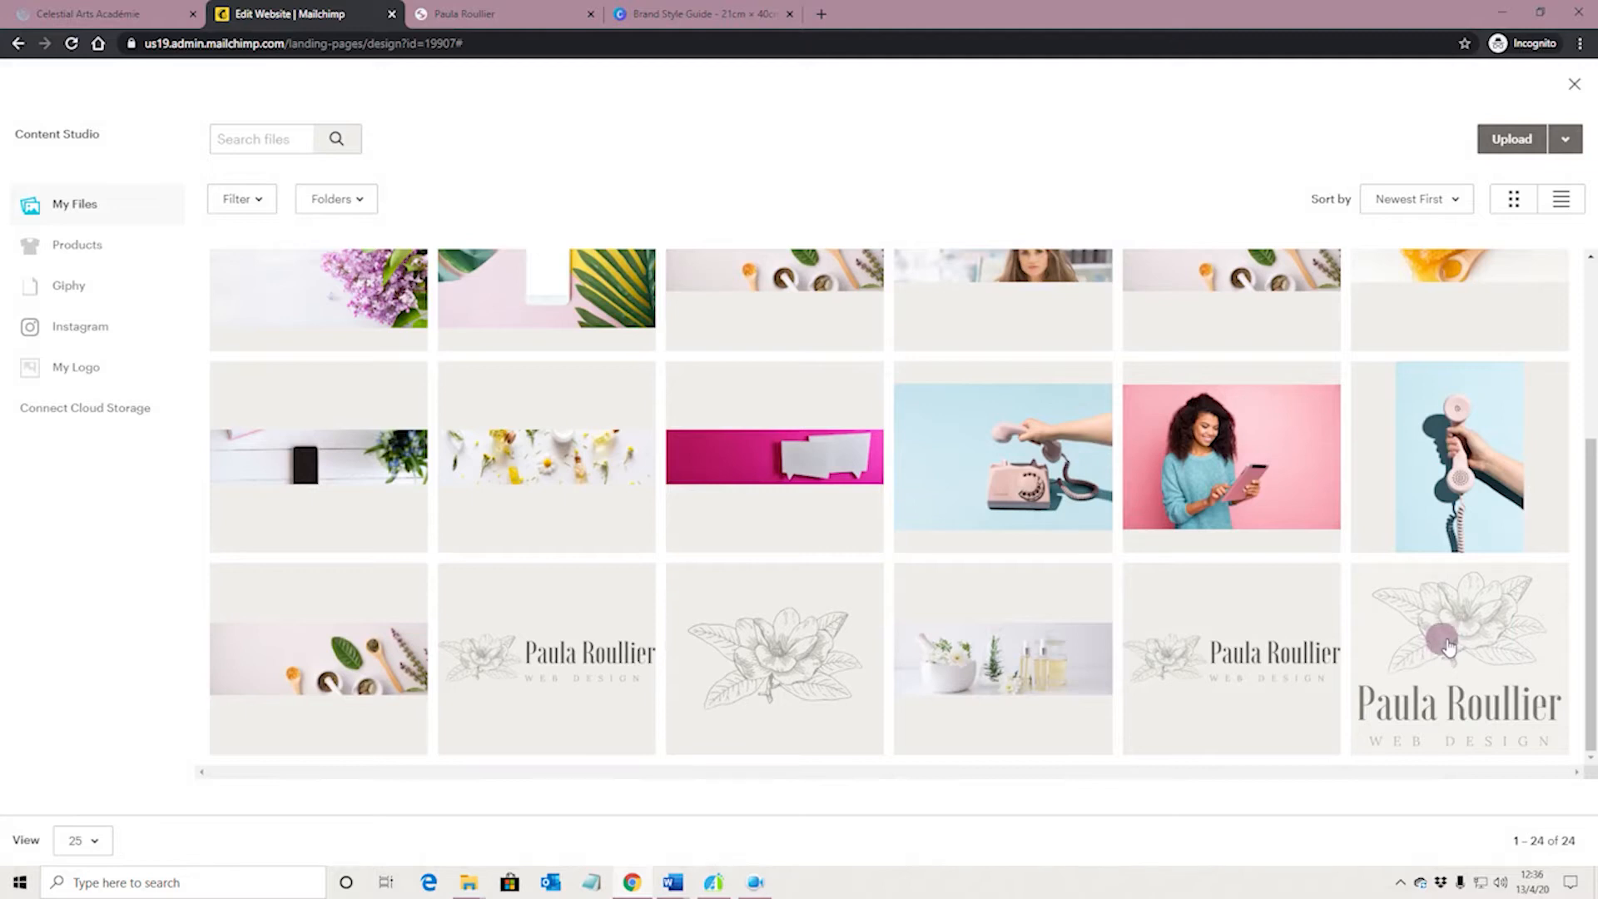
left_click(753, 661)
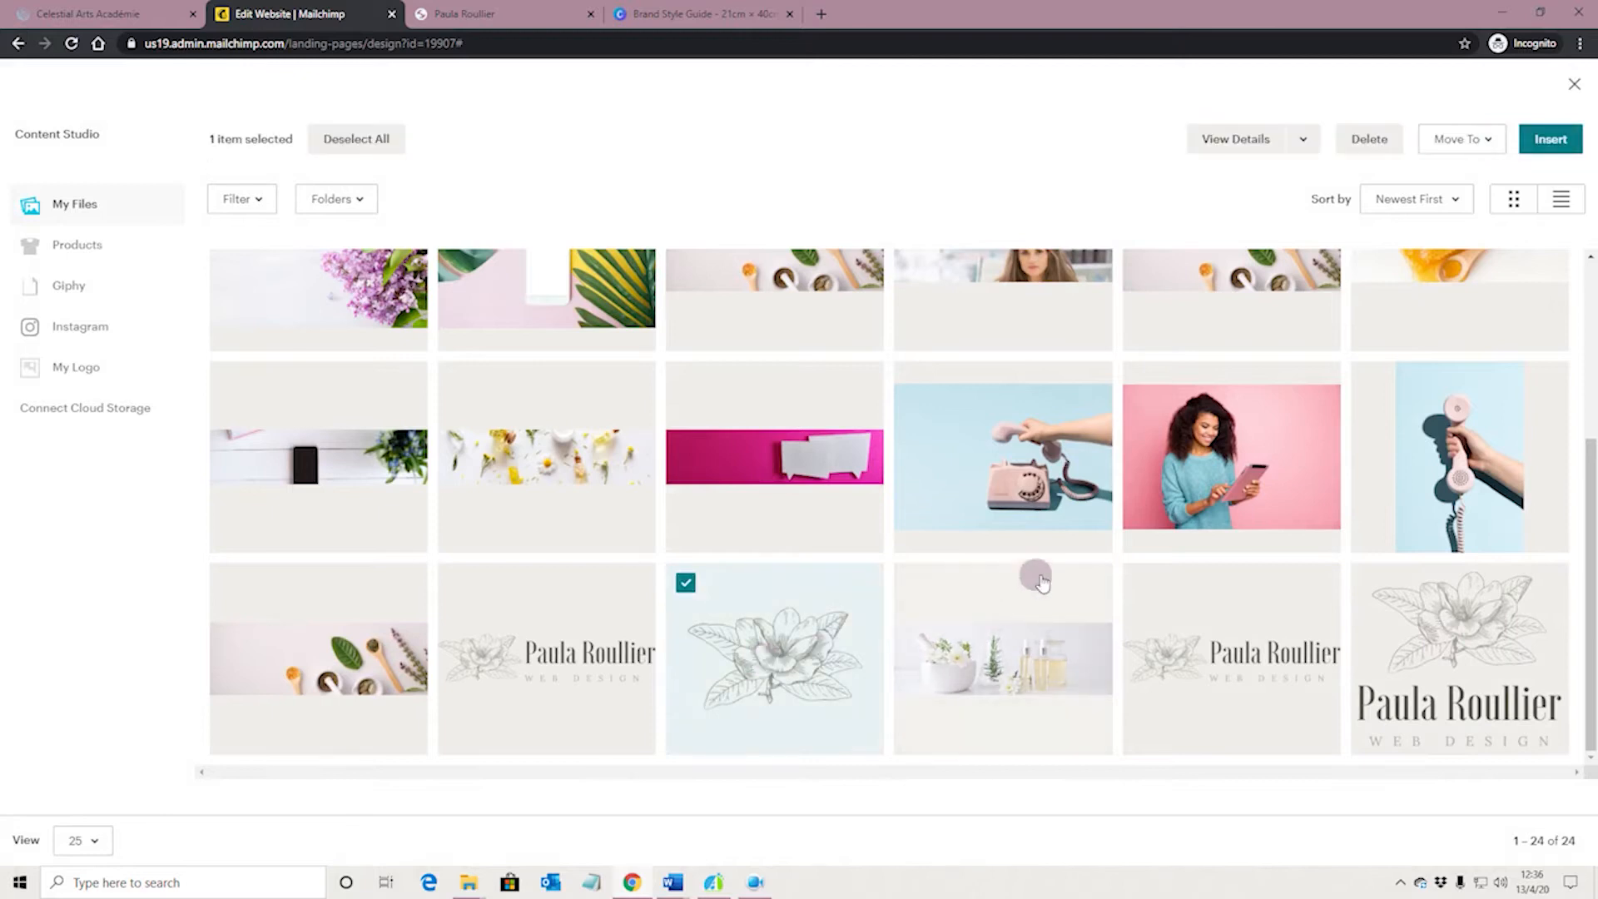
left_click(1549, 141)
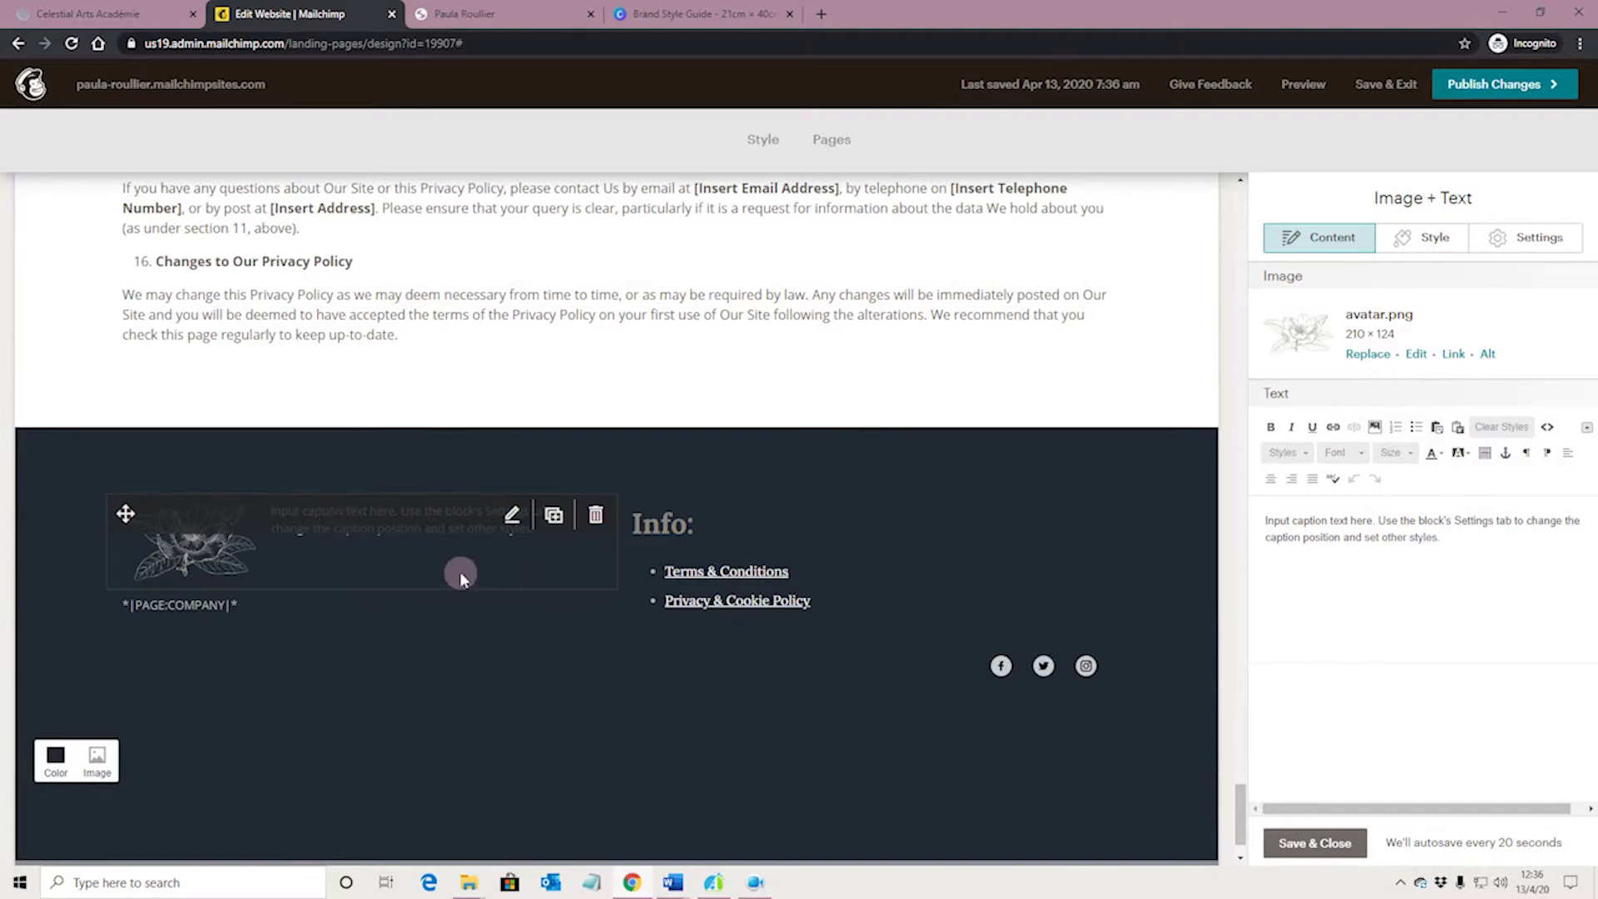
Set the image position to Top and replace the placeholder caption with "Tag line goes here"
left_click(1508, 232)
left_click(1417, 514)
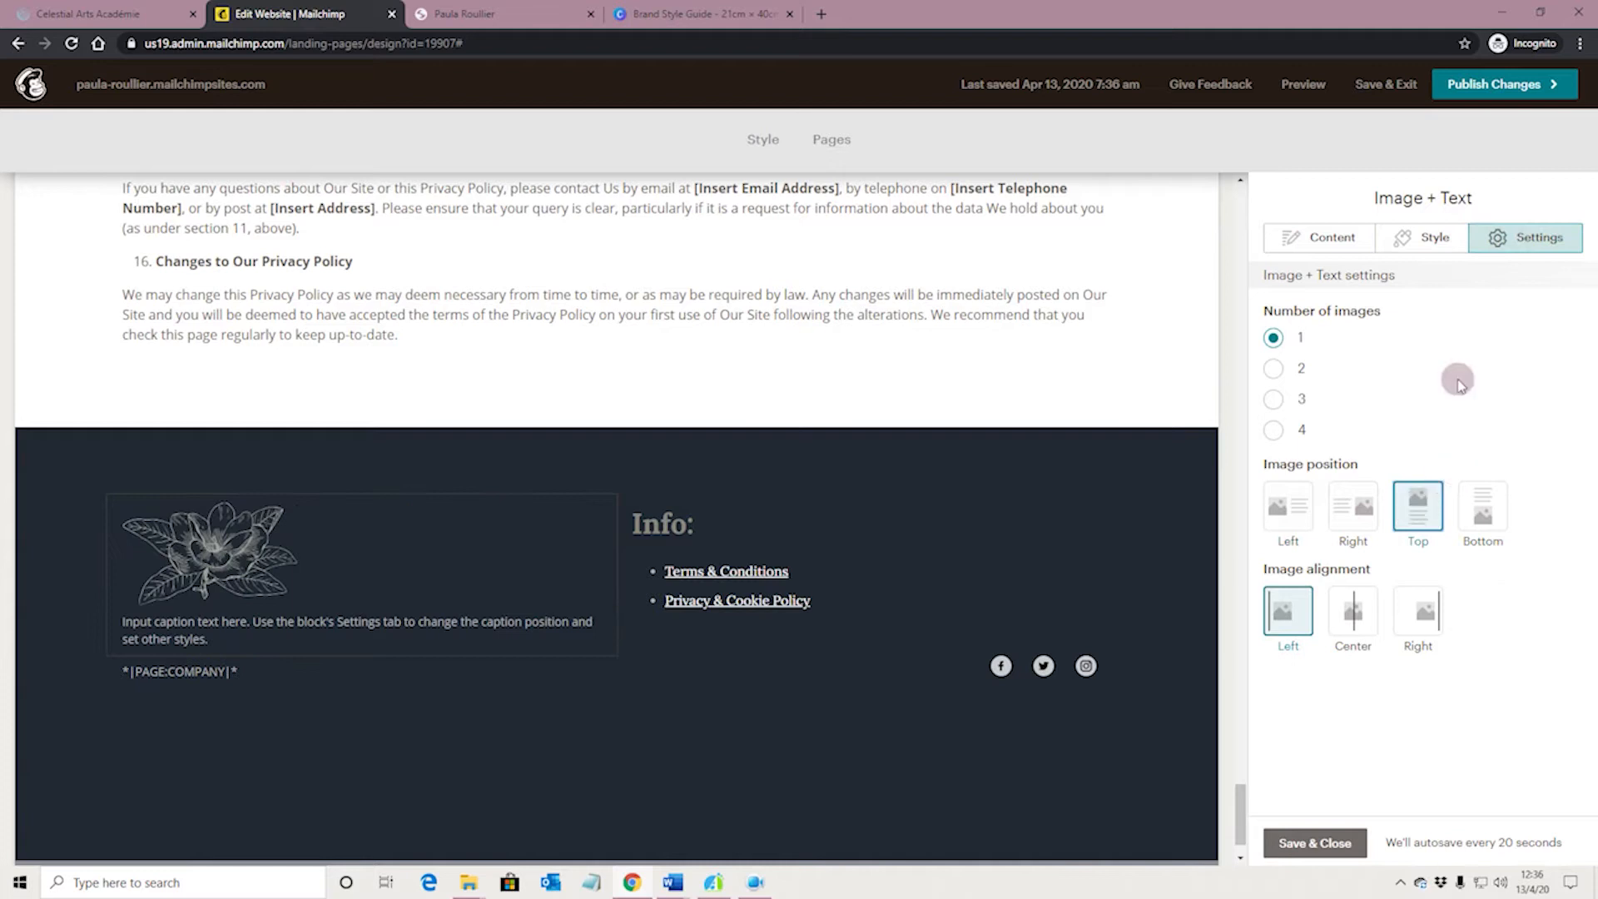
left_click(1342, 246)
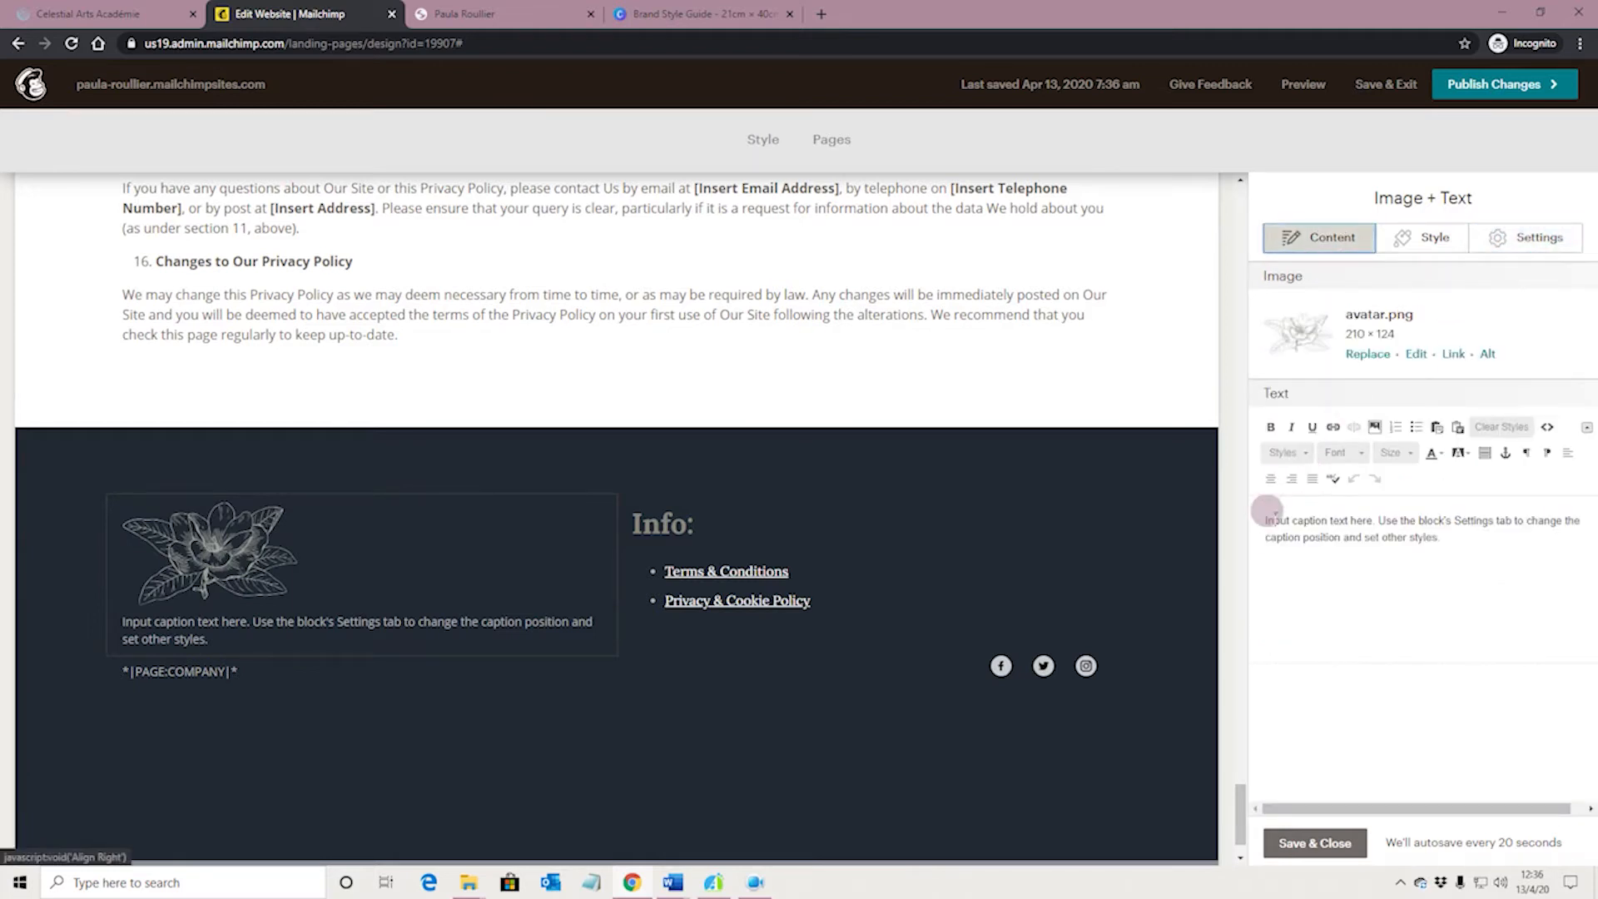
left_click_drag(1256, 516, 1462, 548)
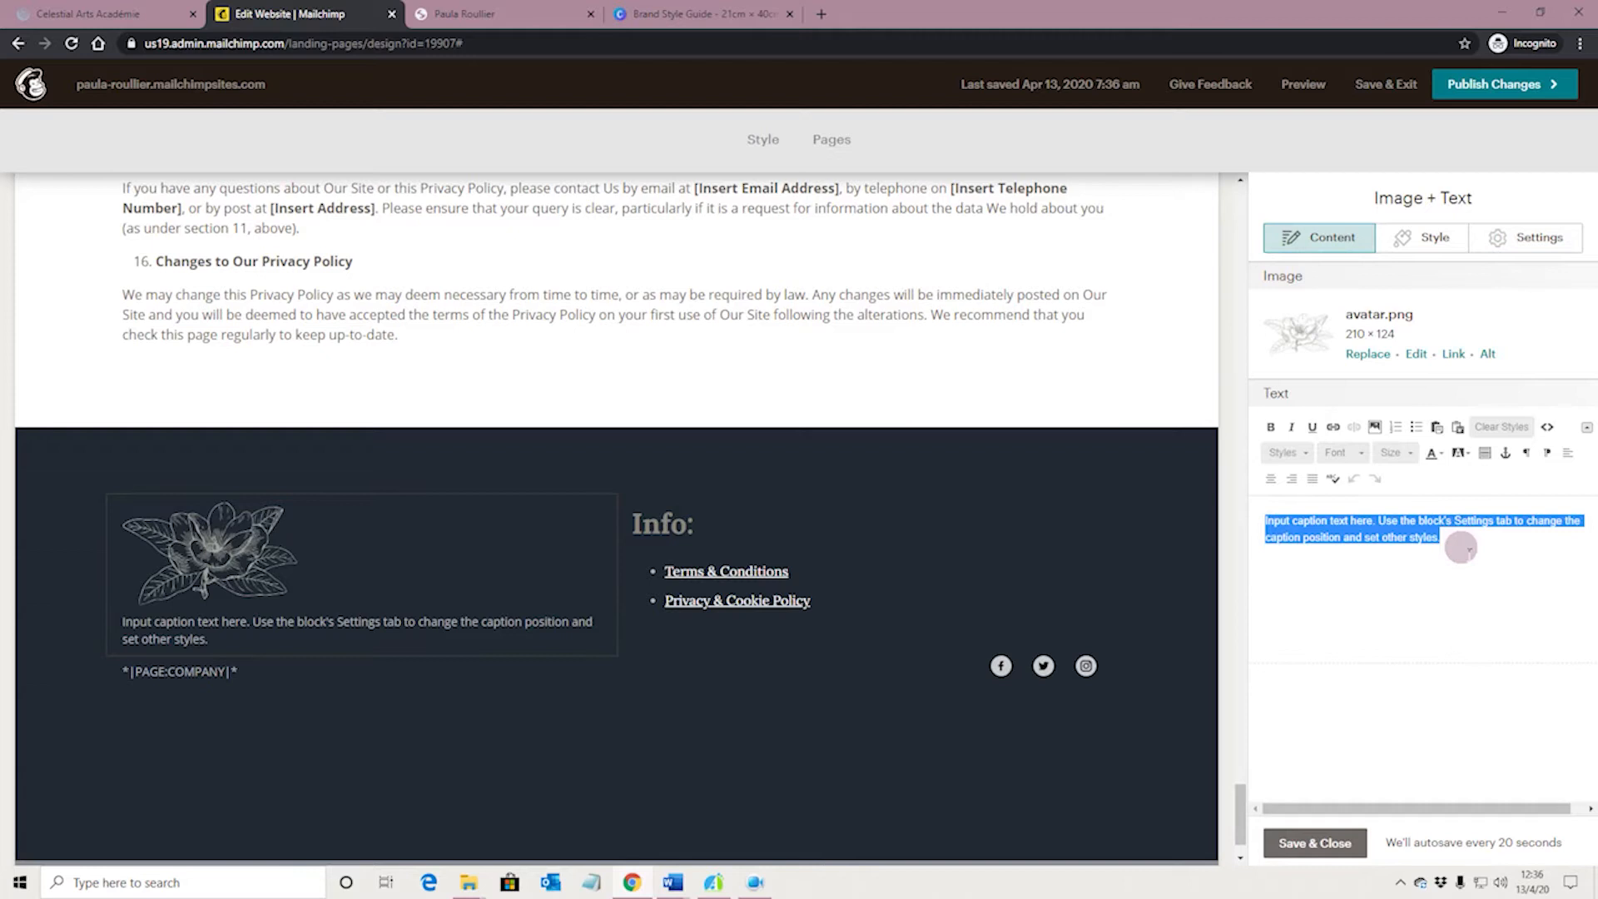
left_click(1388, 549)
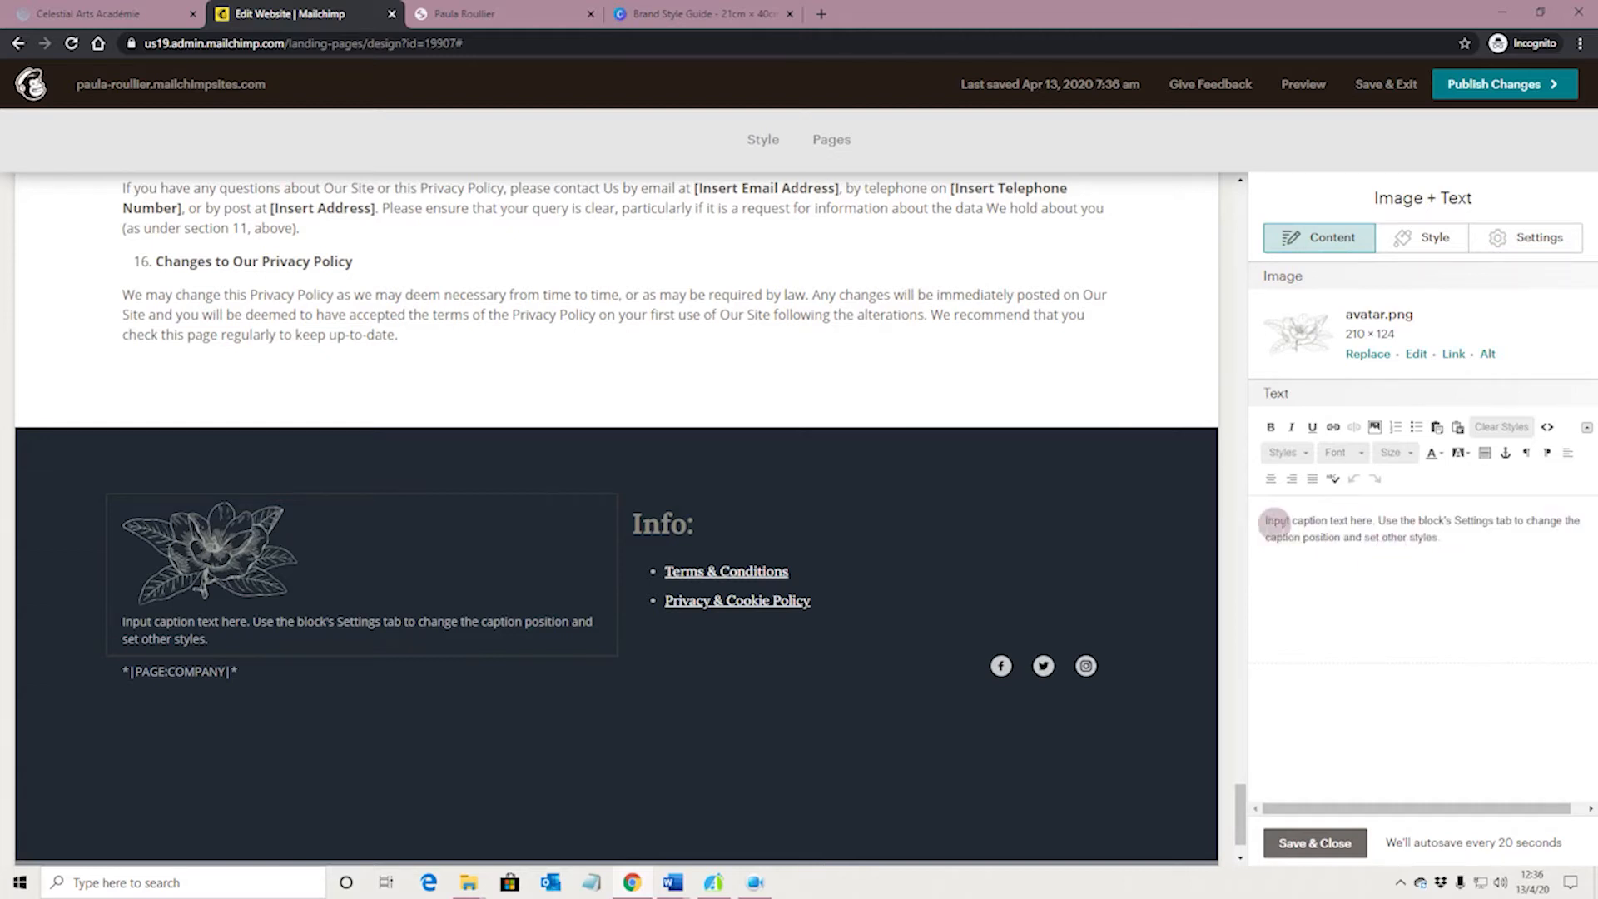
left_click_drag(1258, 518, 1431, 542)
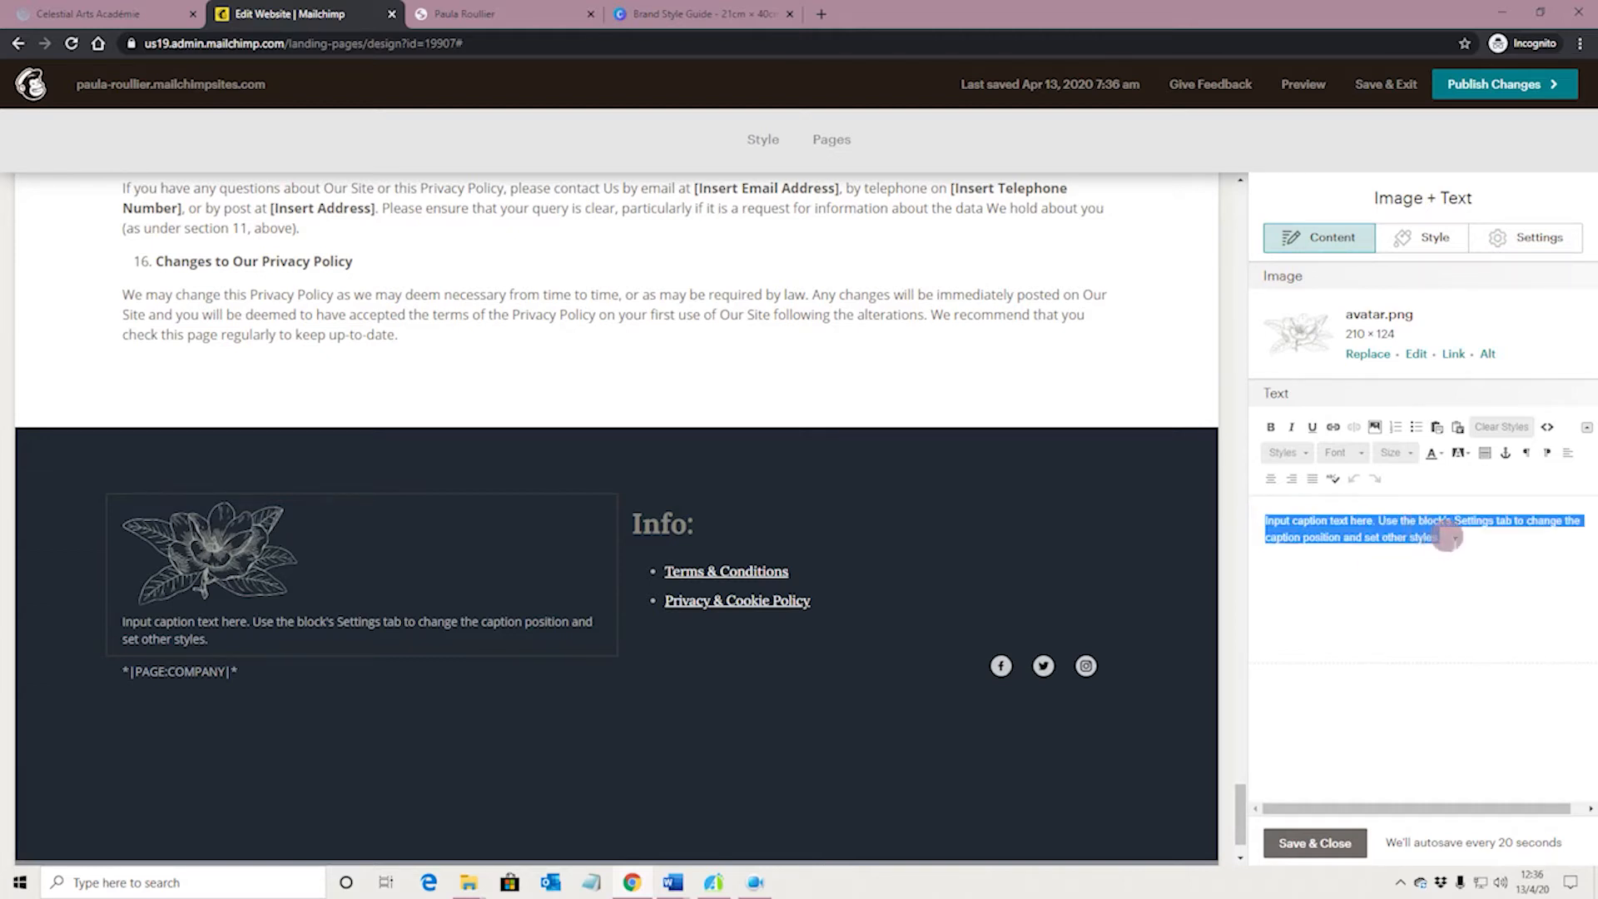
type("Tag line goes here")
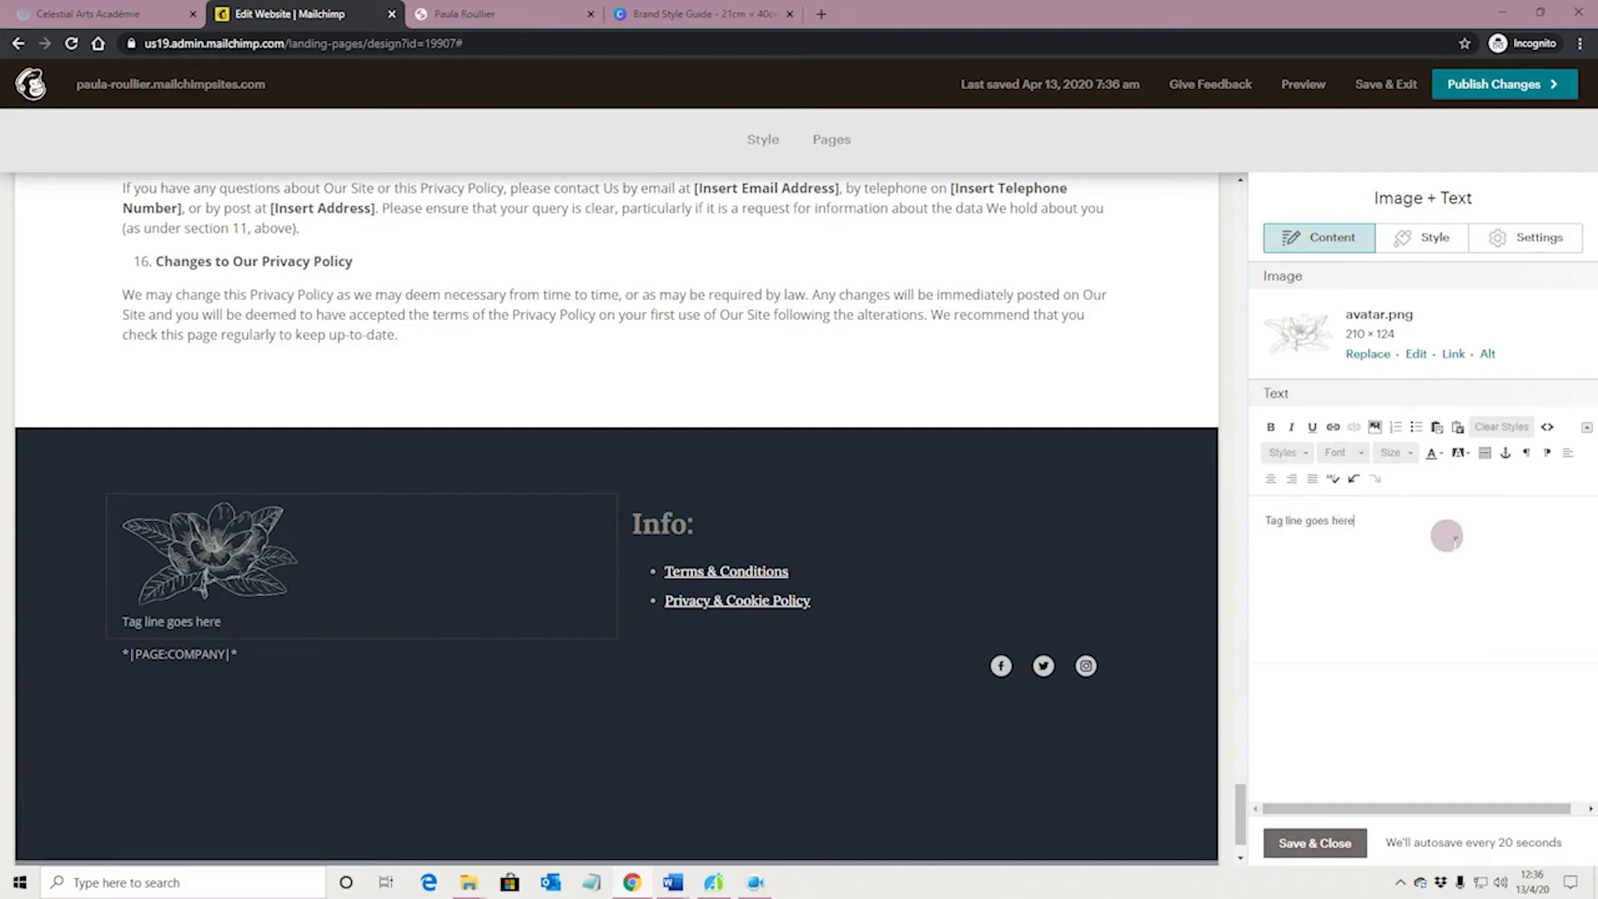
Apply the heading 3 style to the "Tag line goes here" text
left_click_drag(1263, 521, 1376, 540)
left_click(1309, 453)
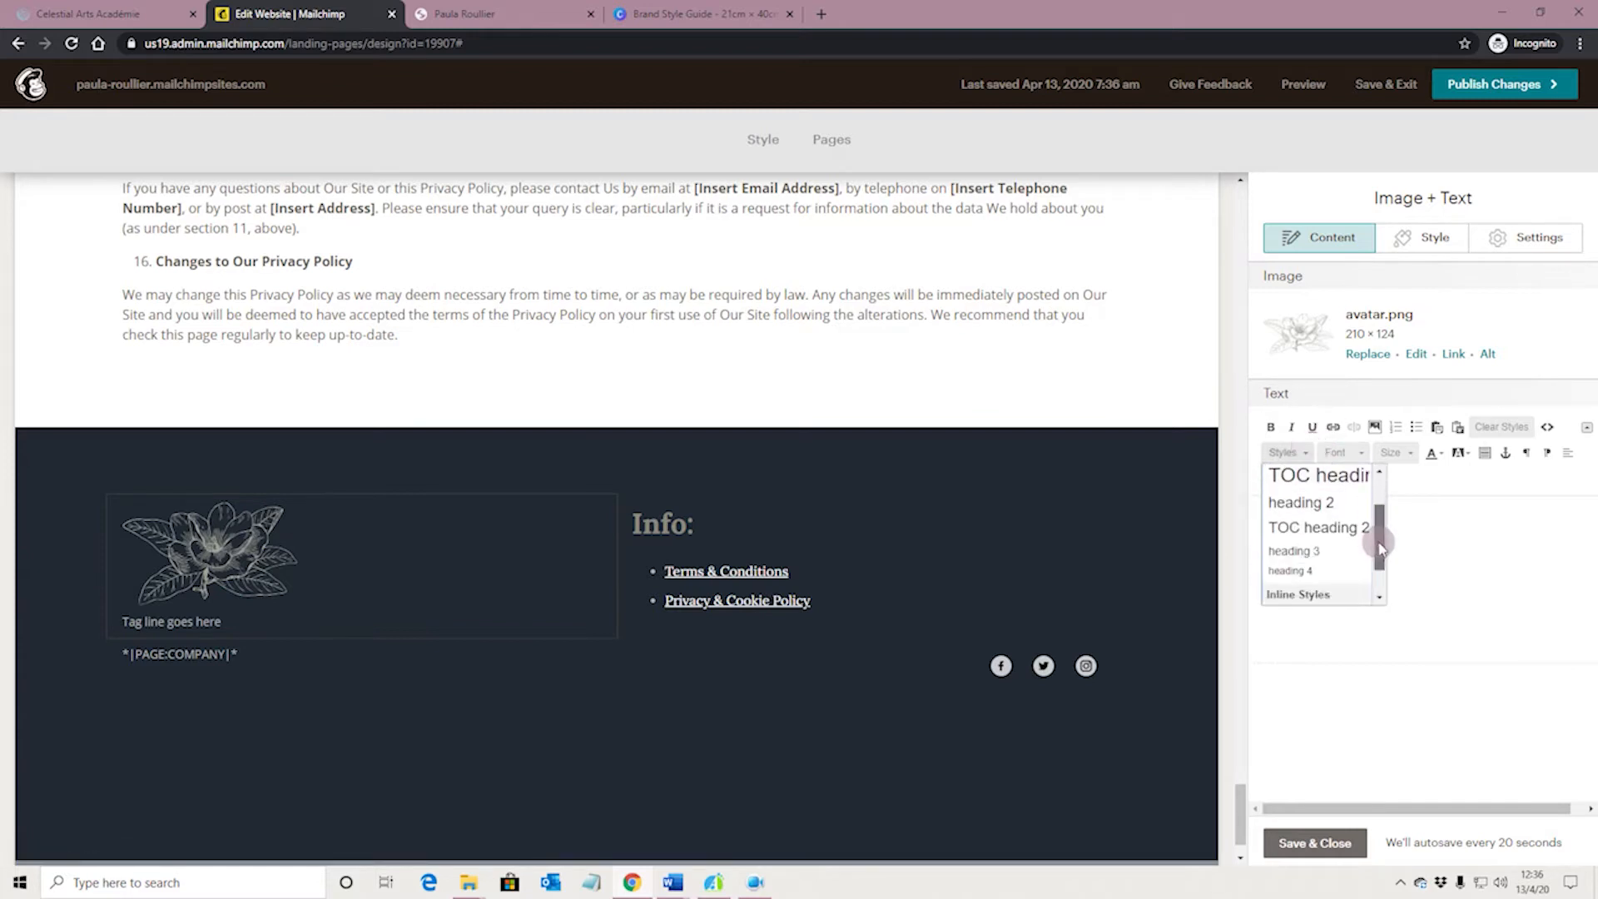
left_click(1338, 553)
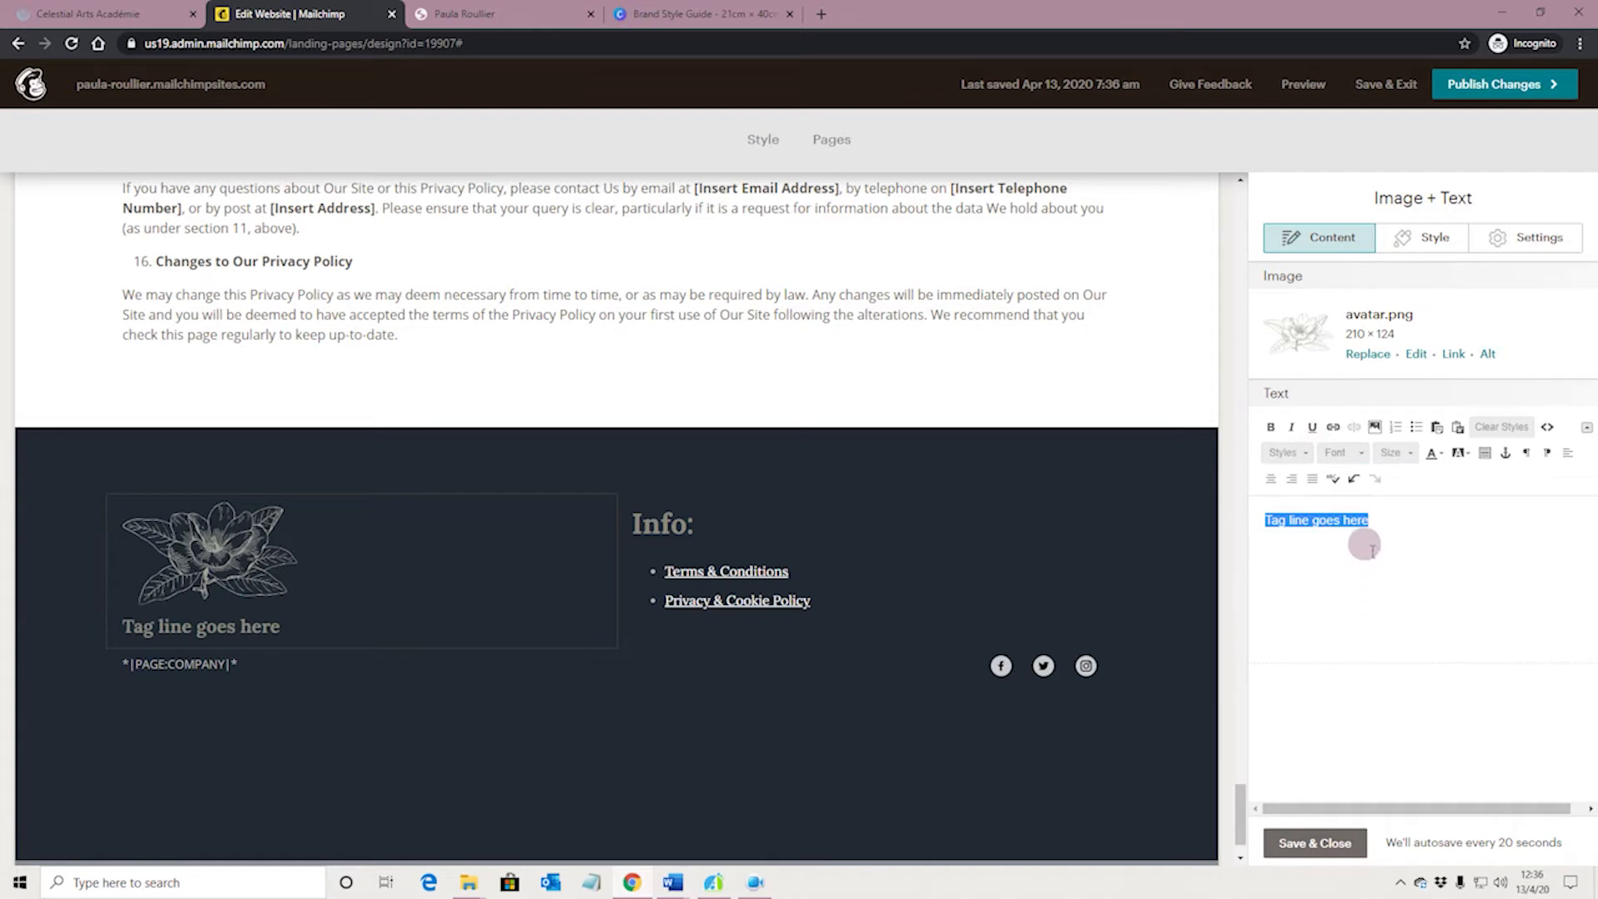
left_click(1368, 549)
left_click(1280, 525)
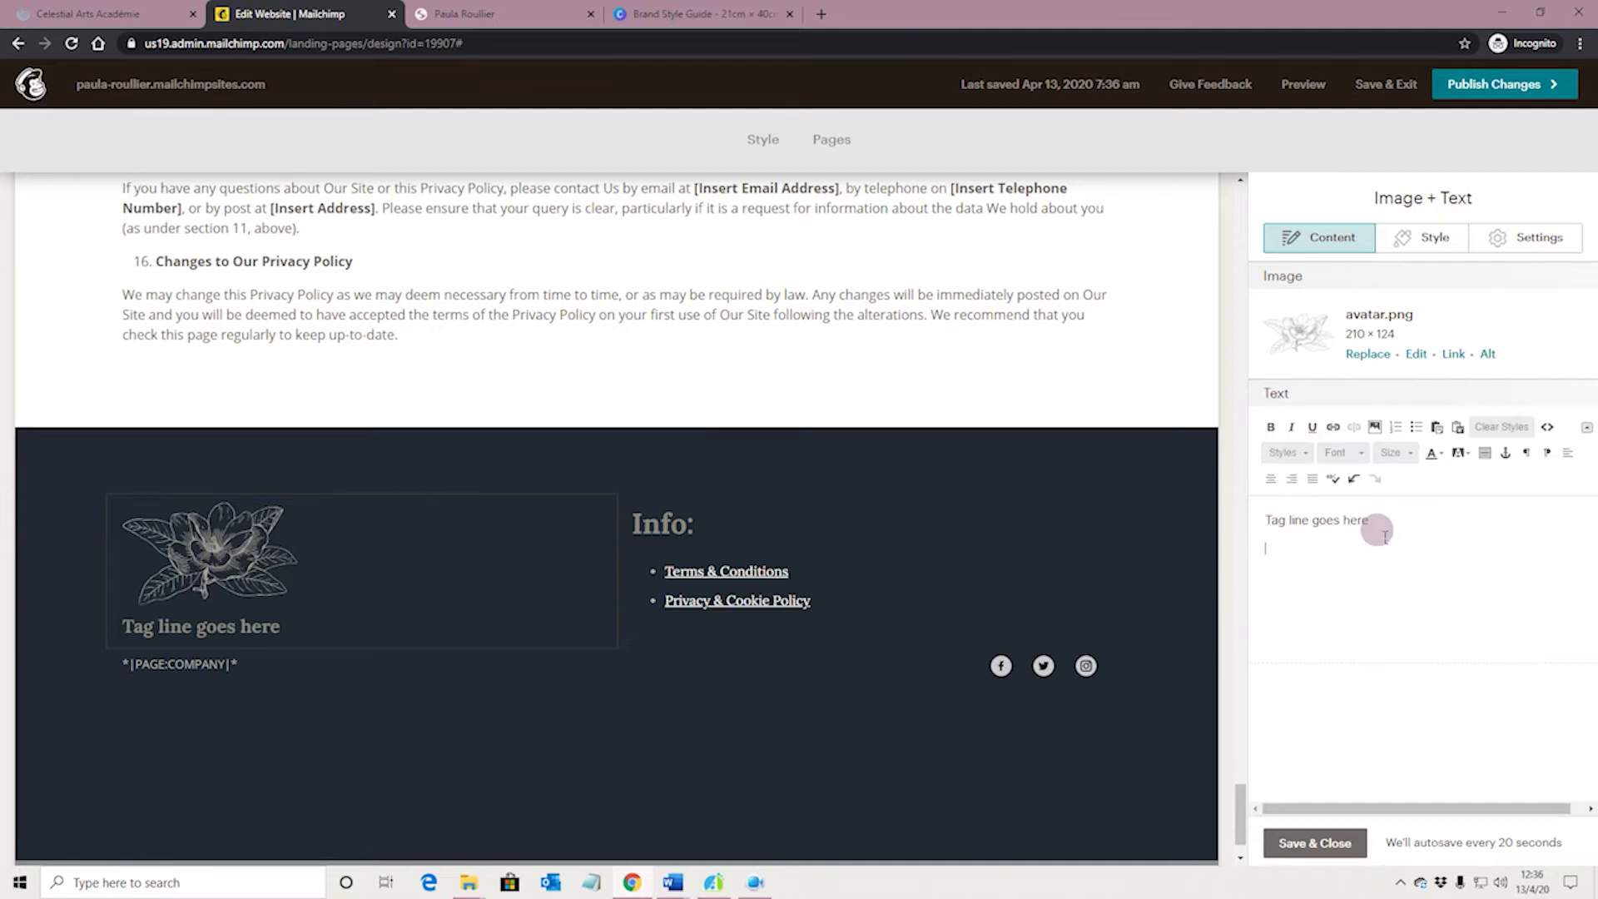
Add a "Shop:" line below the tag line, followed by the shop's address on three lines
left_click(1377, 533)
key("Return")
type("Shop:")
key("Return")
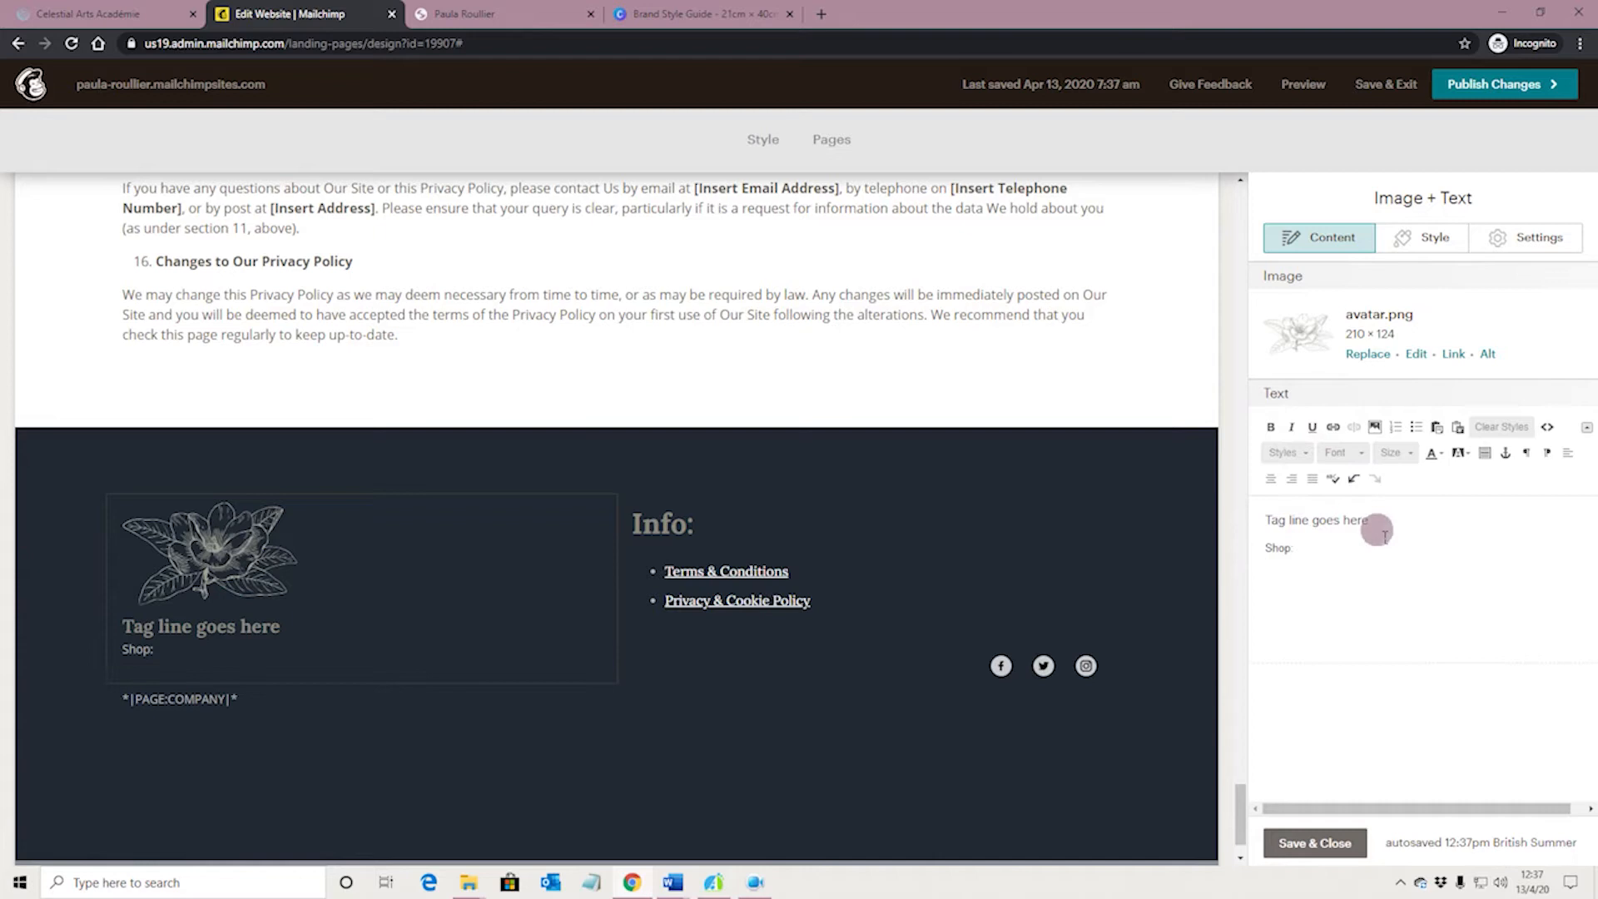
type("1 AnyStre")
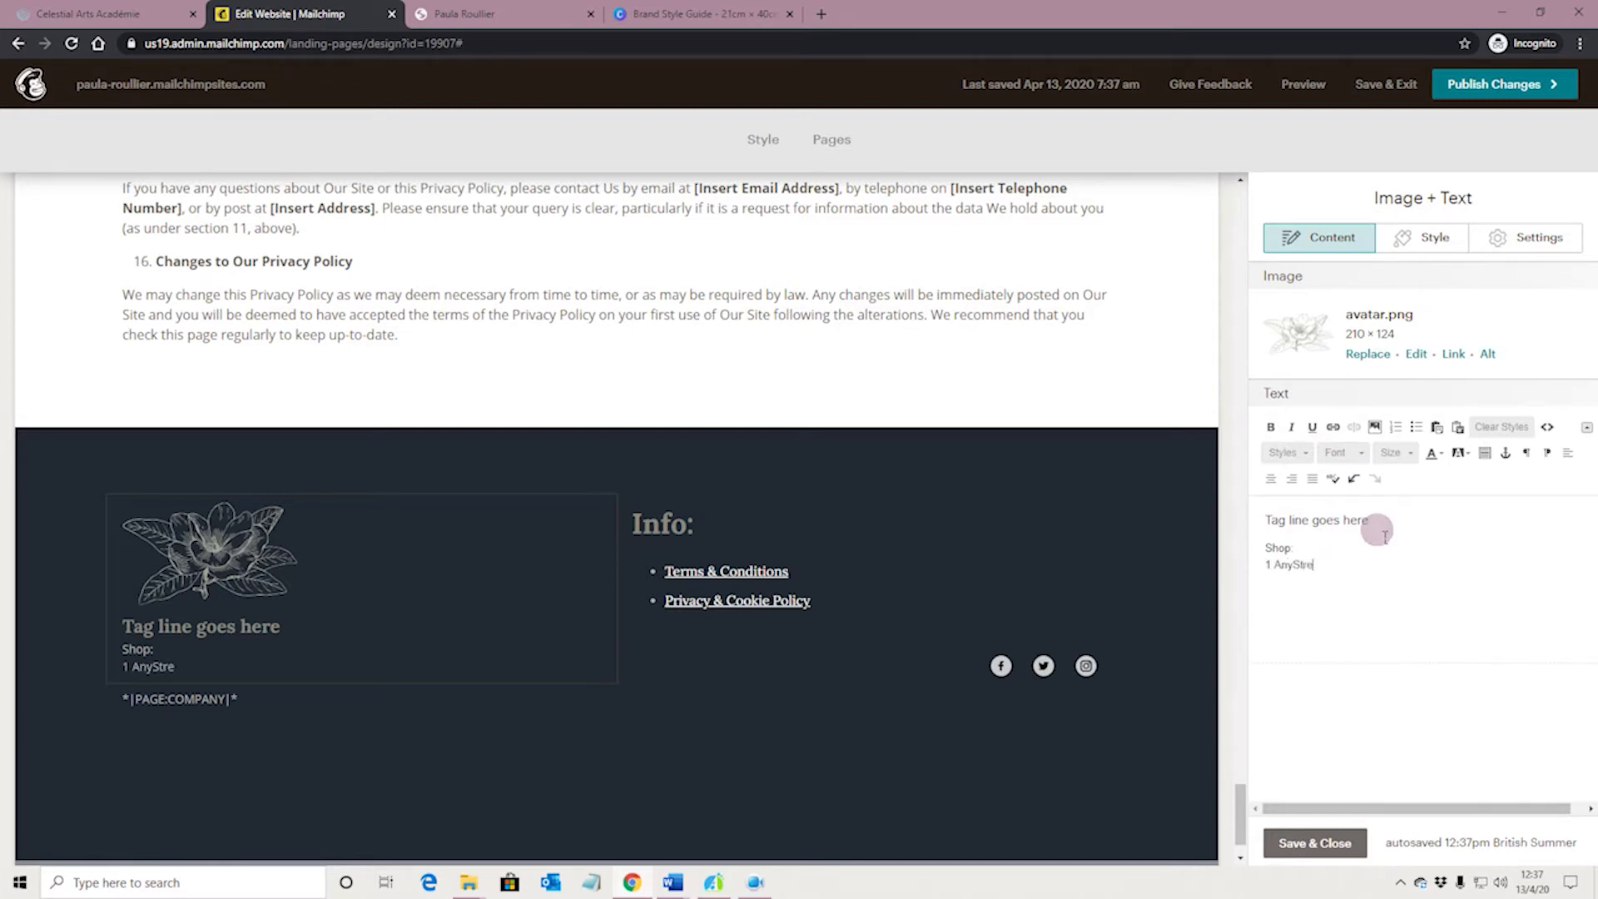
type("et")
key("Return")
type("Any")
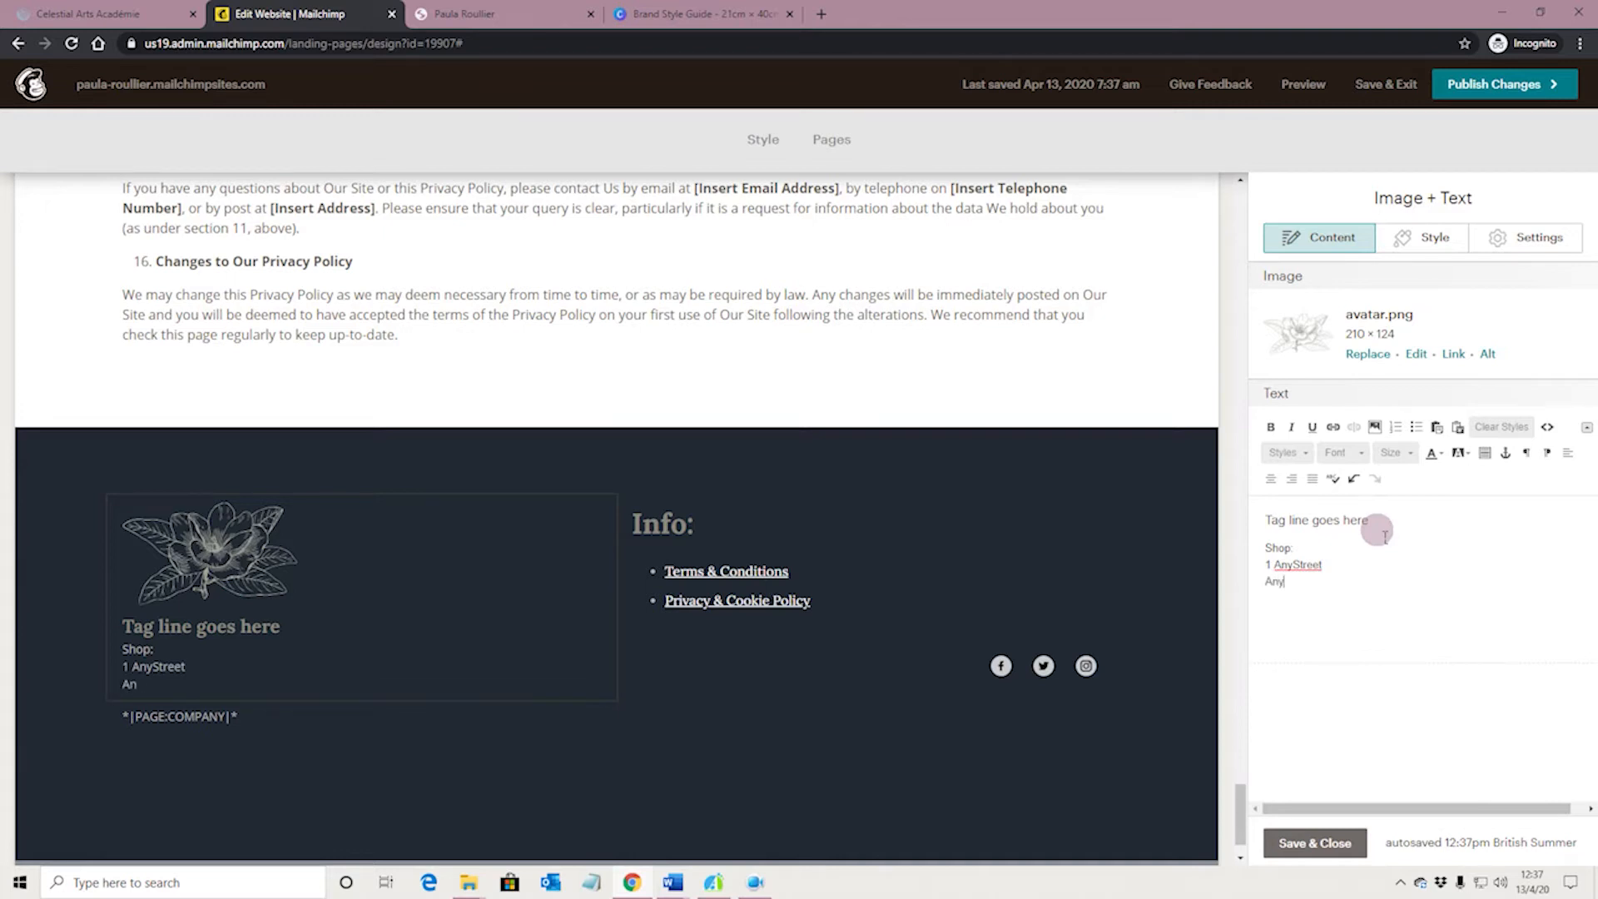
type("Town")
key("Return")
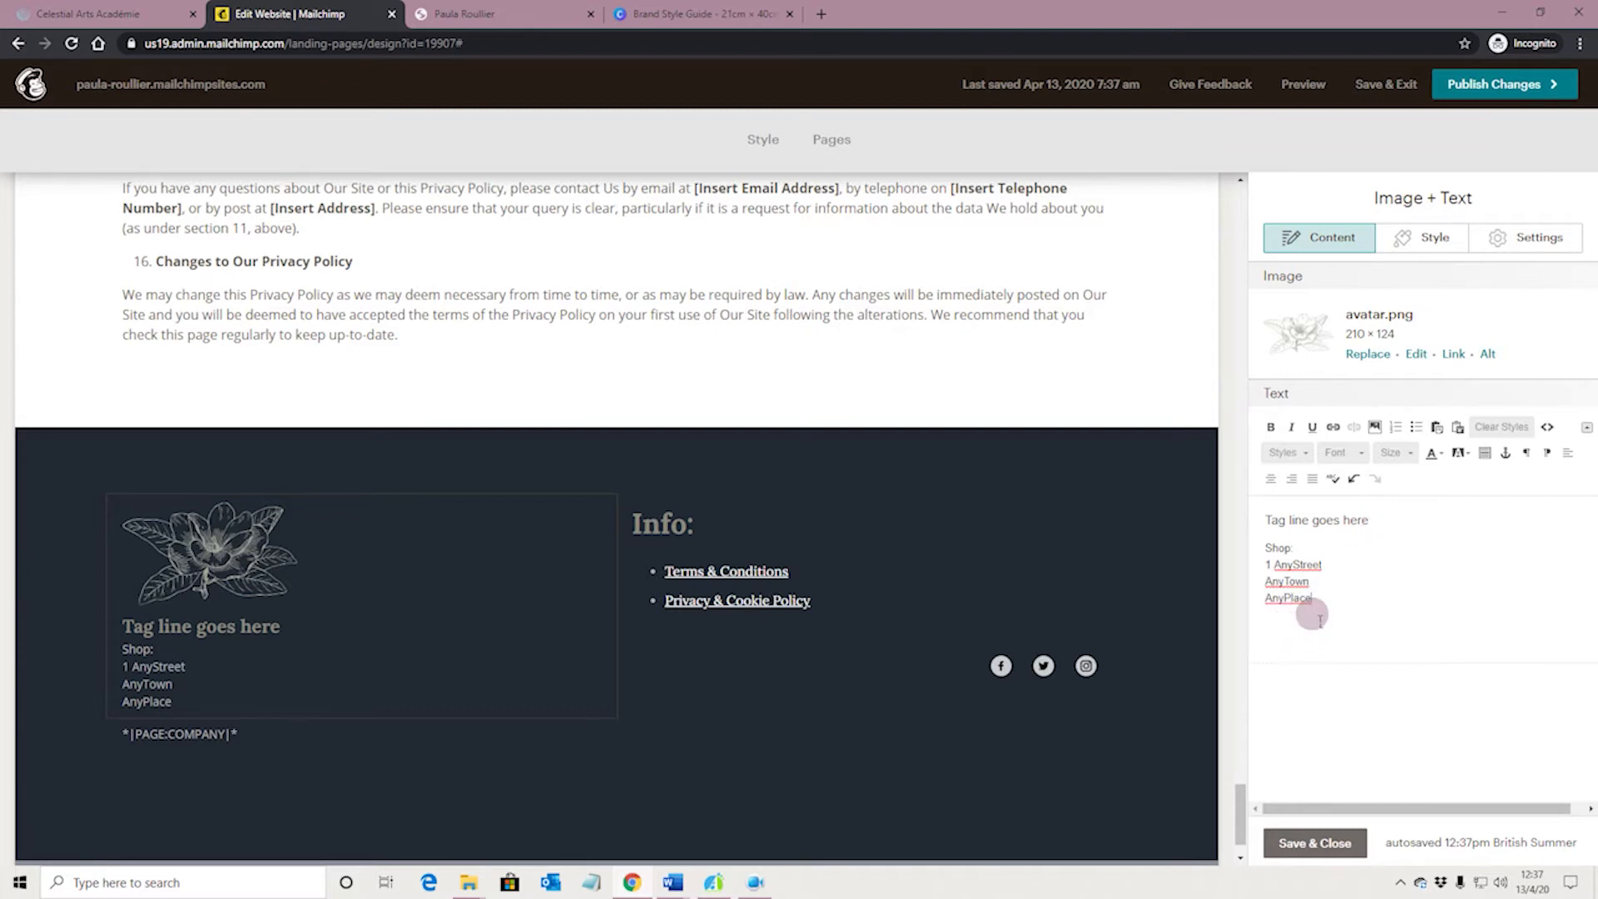
Apply the heading 3 style to the "Shop:" line
left_click_drag(1263, 547, 1320, 556)
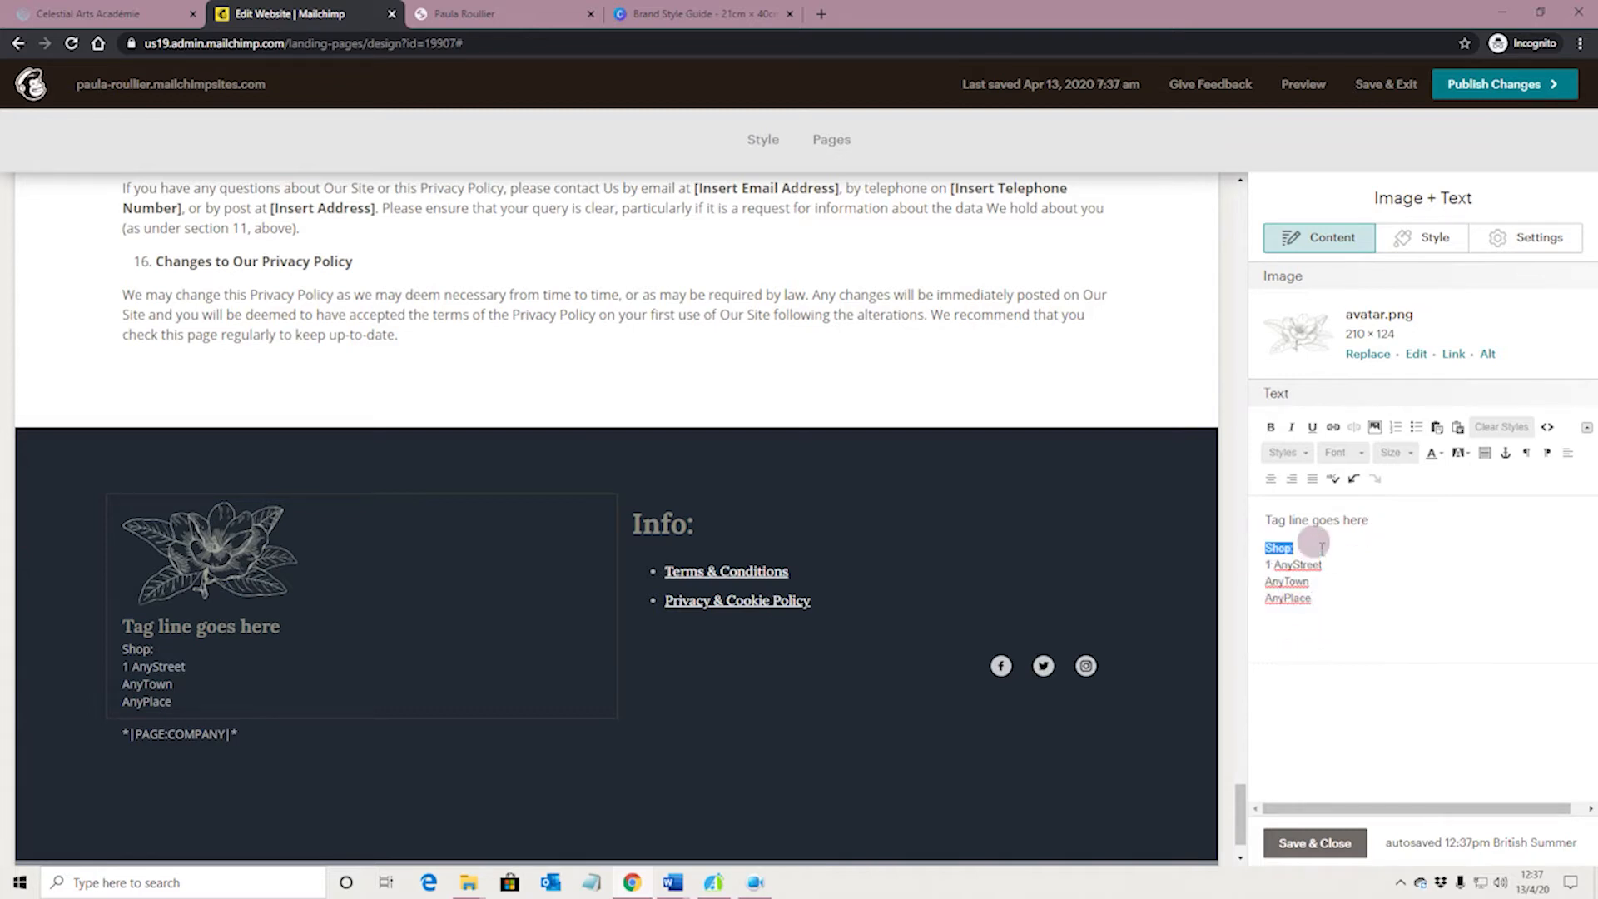
left_click(1285, 453)
left_click_drag(1377, 523, 1369, 571)
left_click(1318, 505)
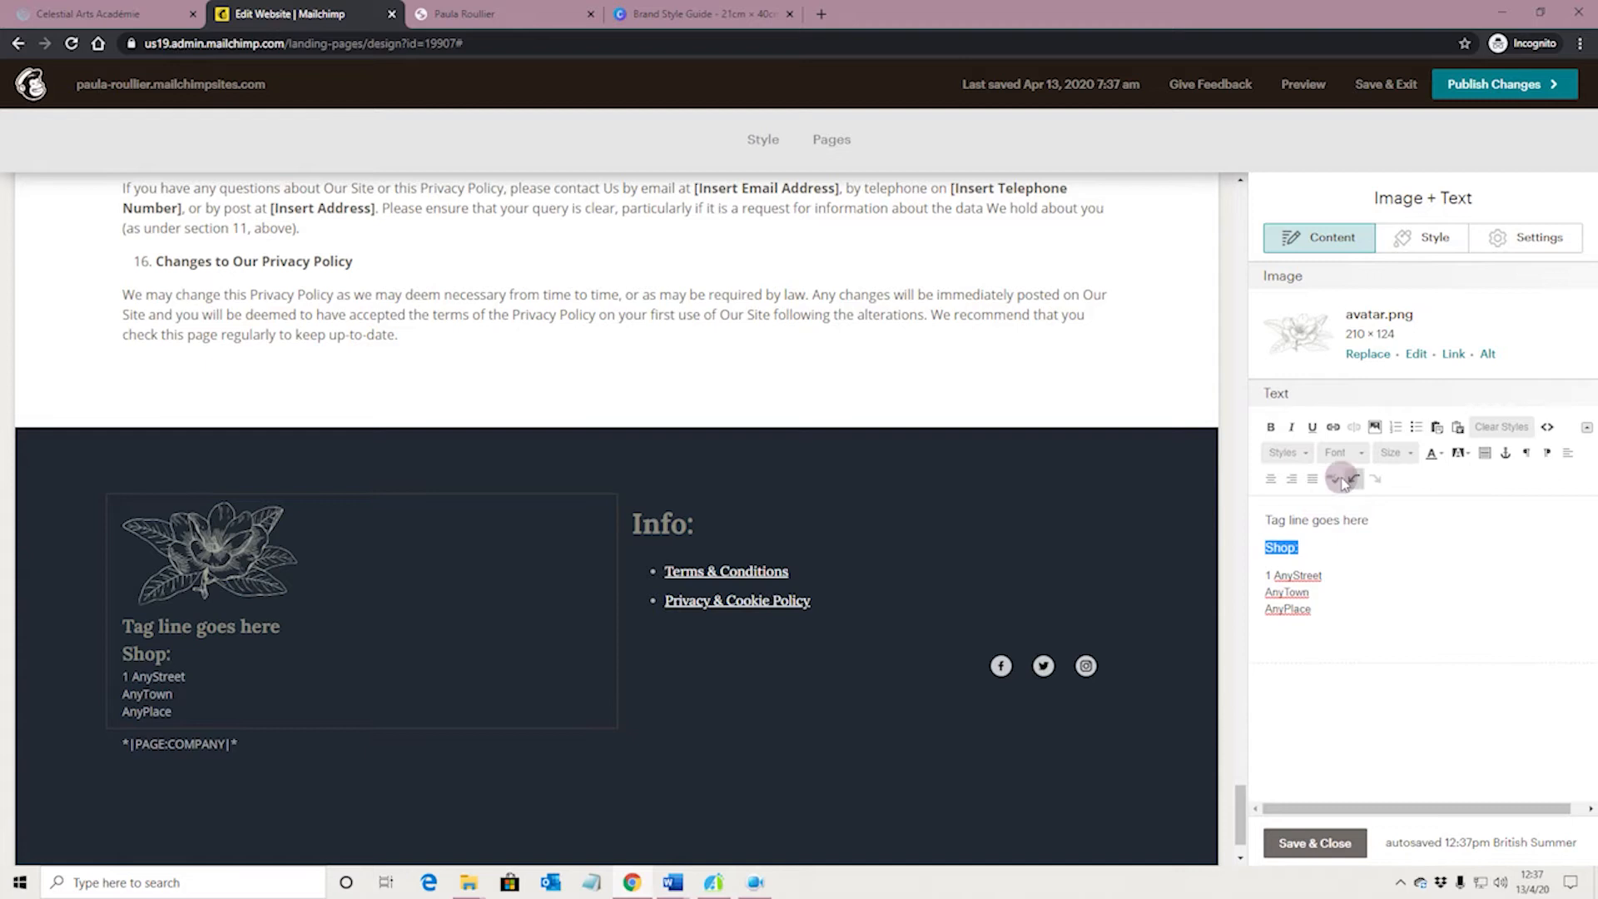
Change the "Shop:" line to the heading 4 style and align it left
left_click(1302, 452)
left_click_drag(1380, 525, 1376, 542)
left_click(1326, 566)
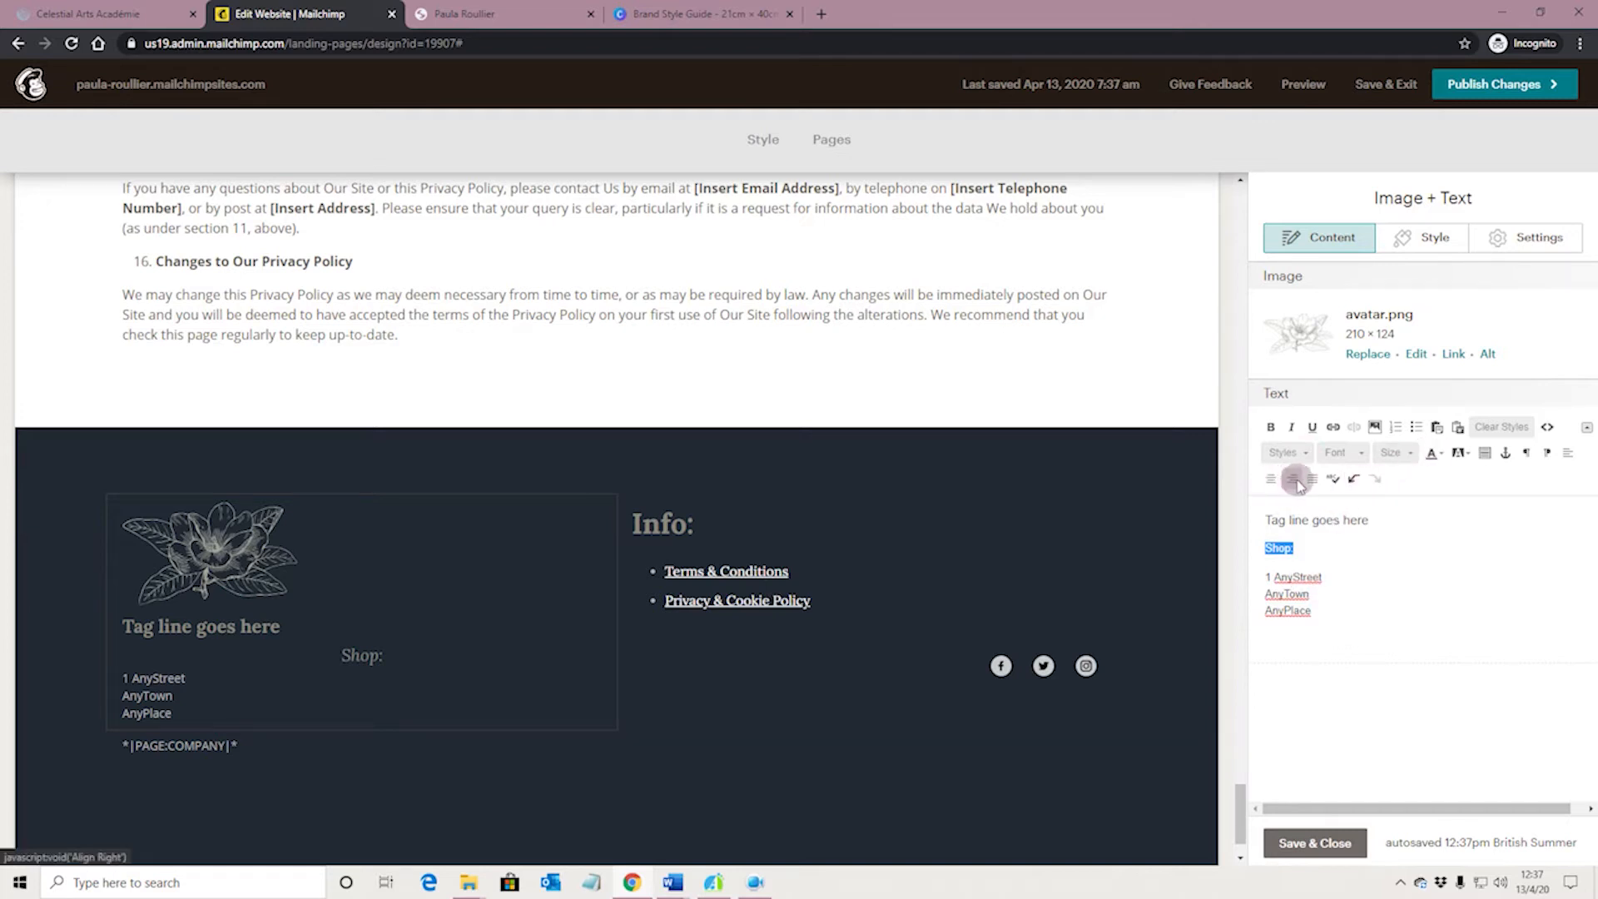
left_click(1567, 452)
left_click(1348, 595)
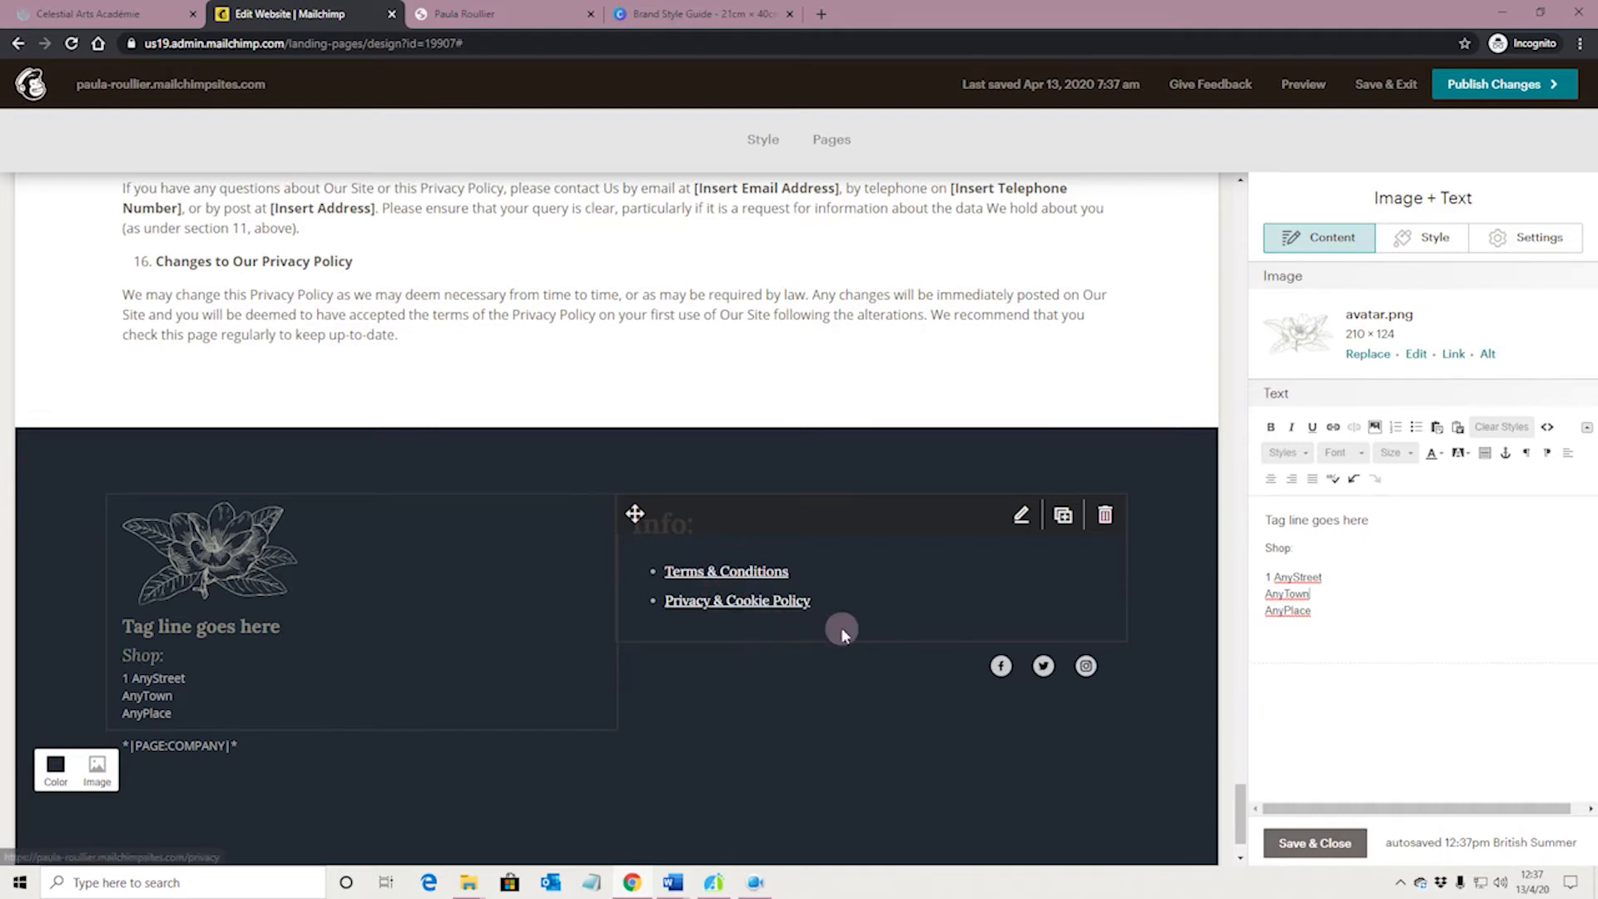
scroll(852, 637, "up", 15)
scroll(855, 637, "up", 15)
left_click_drag(1240, 524, 1232, 177)
left_click_drag(1244, 235, 1241, 815)
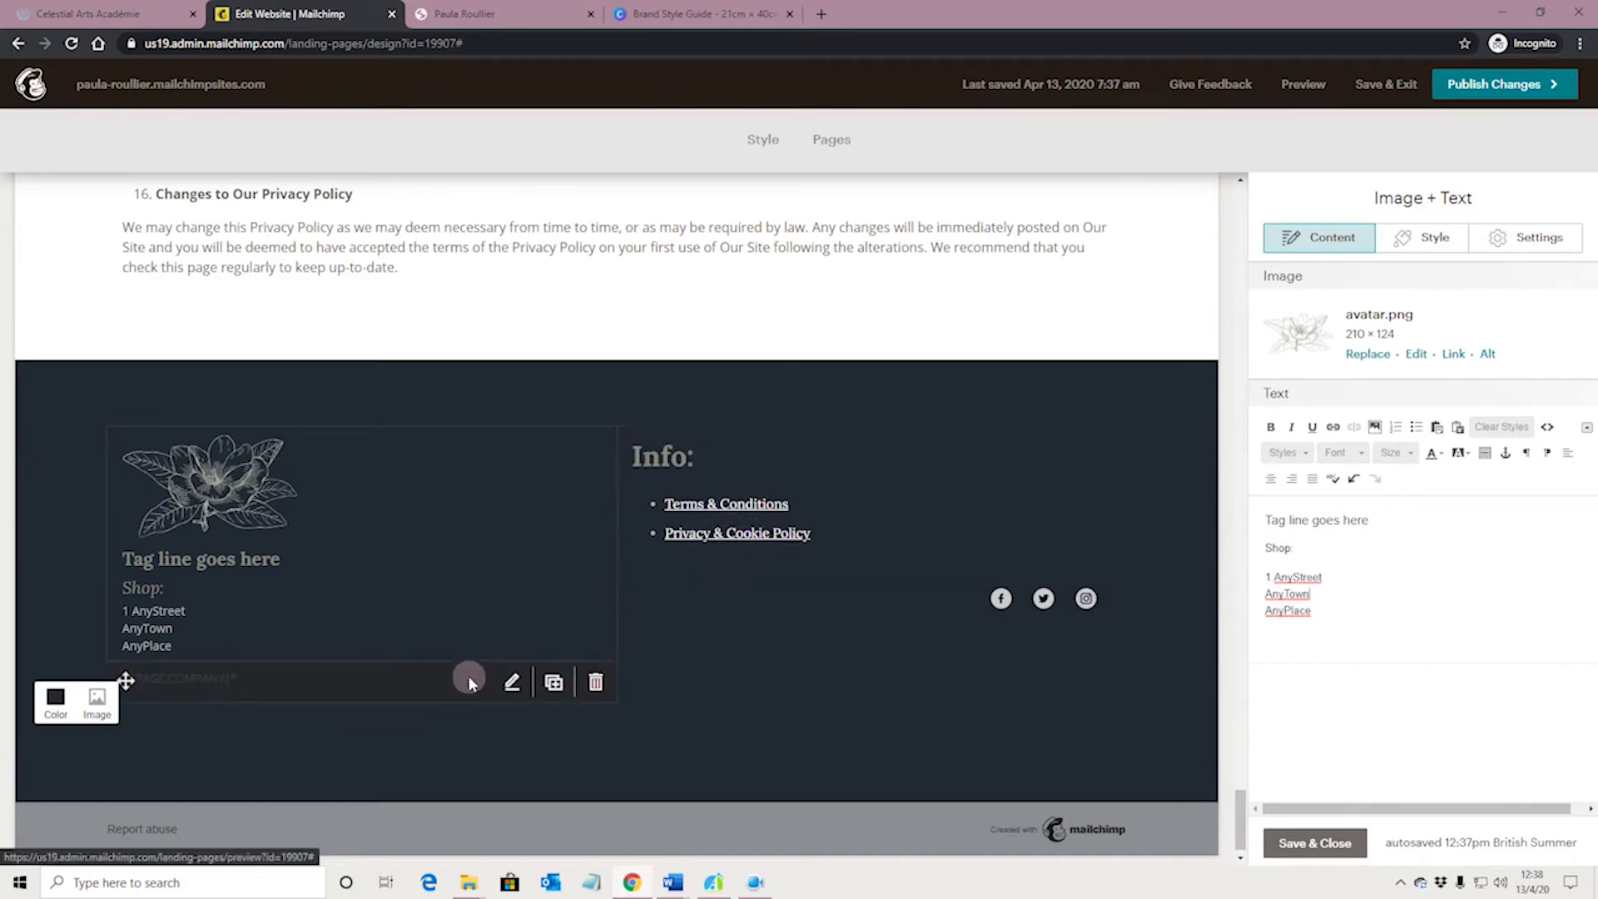
Delete the *|PAGE:COMPANY|* text block from the footer
left_click(423, 687)
left_click(1313, 393)
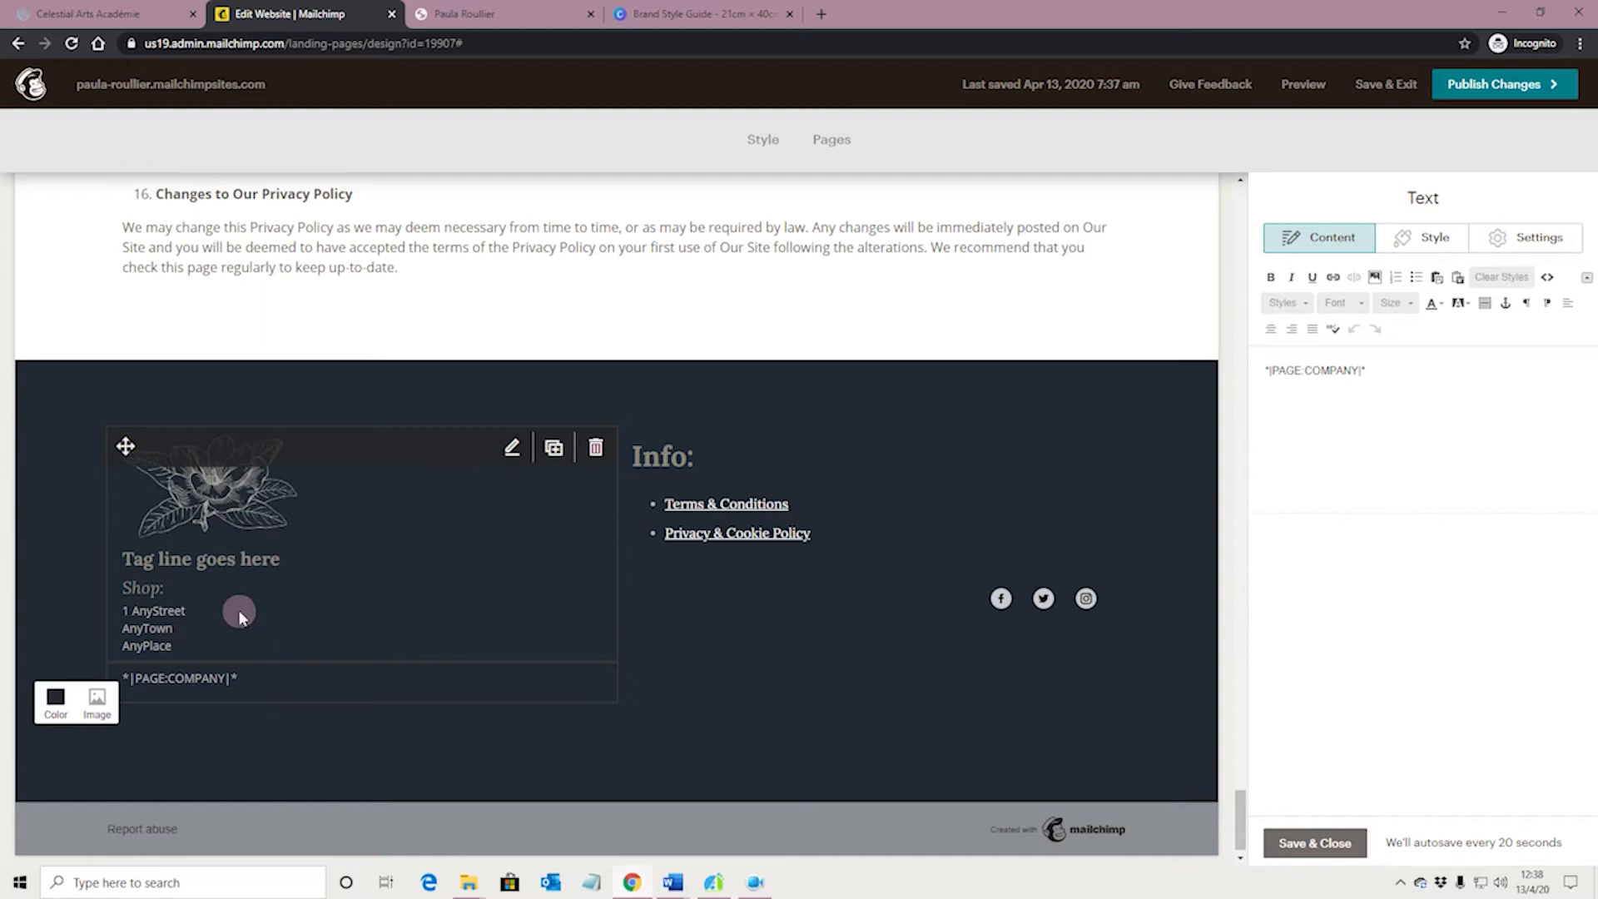
left_click(595, 684)
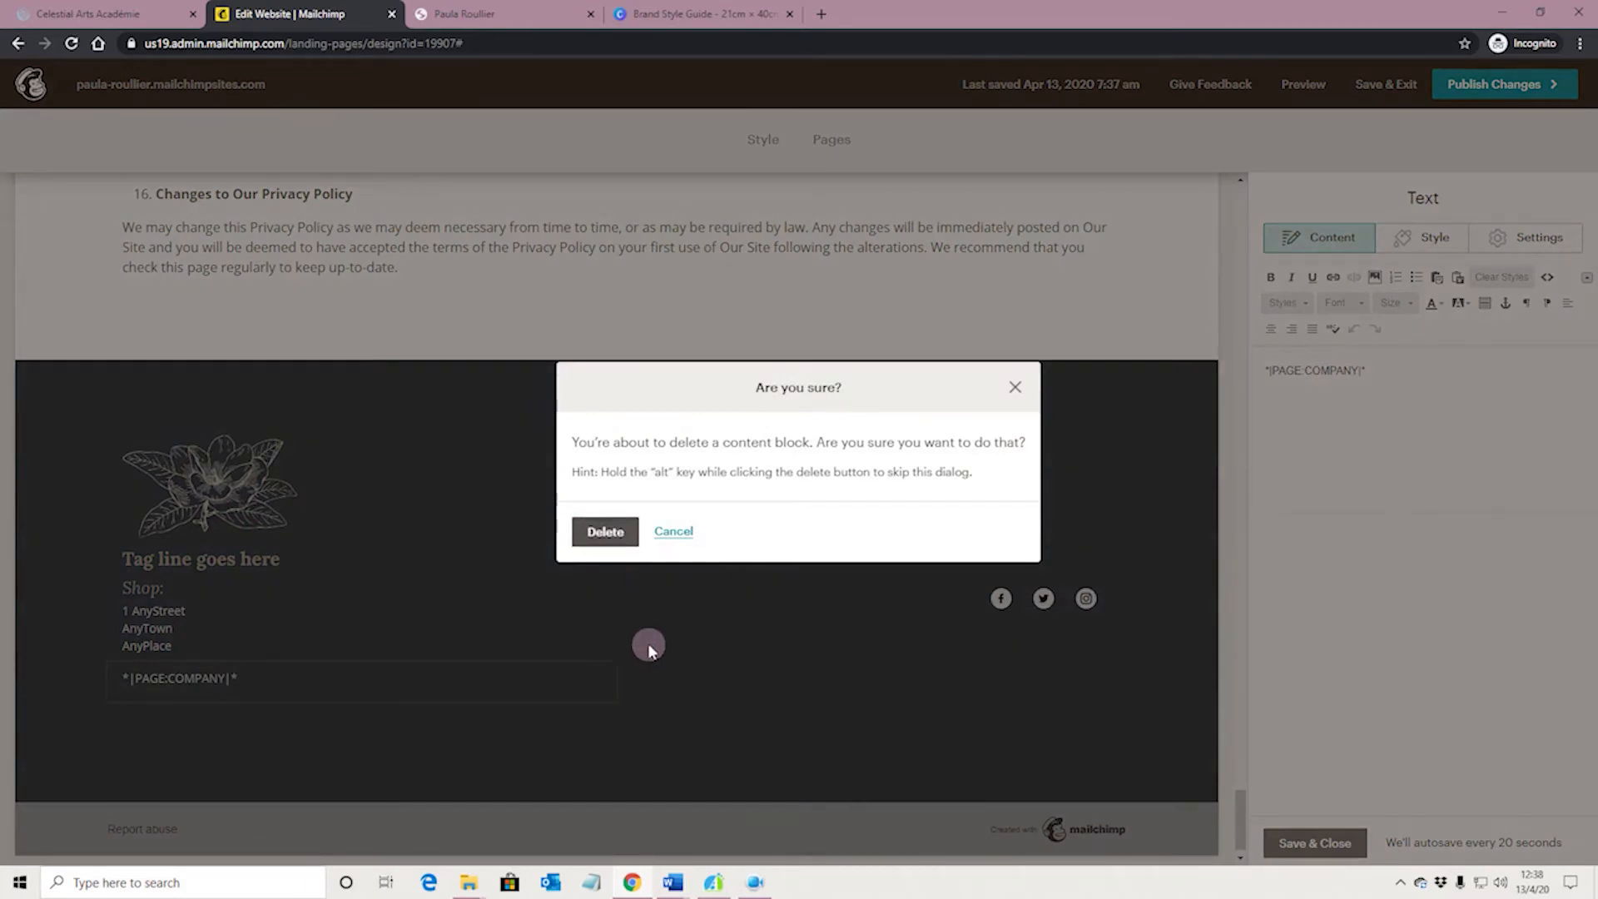
left_click(601, 531)
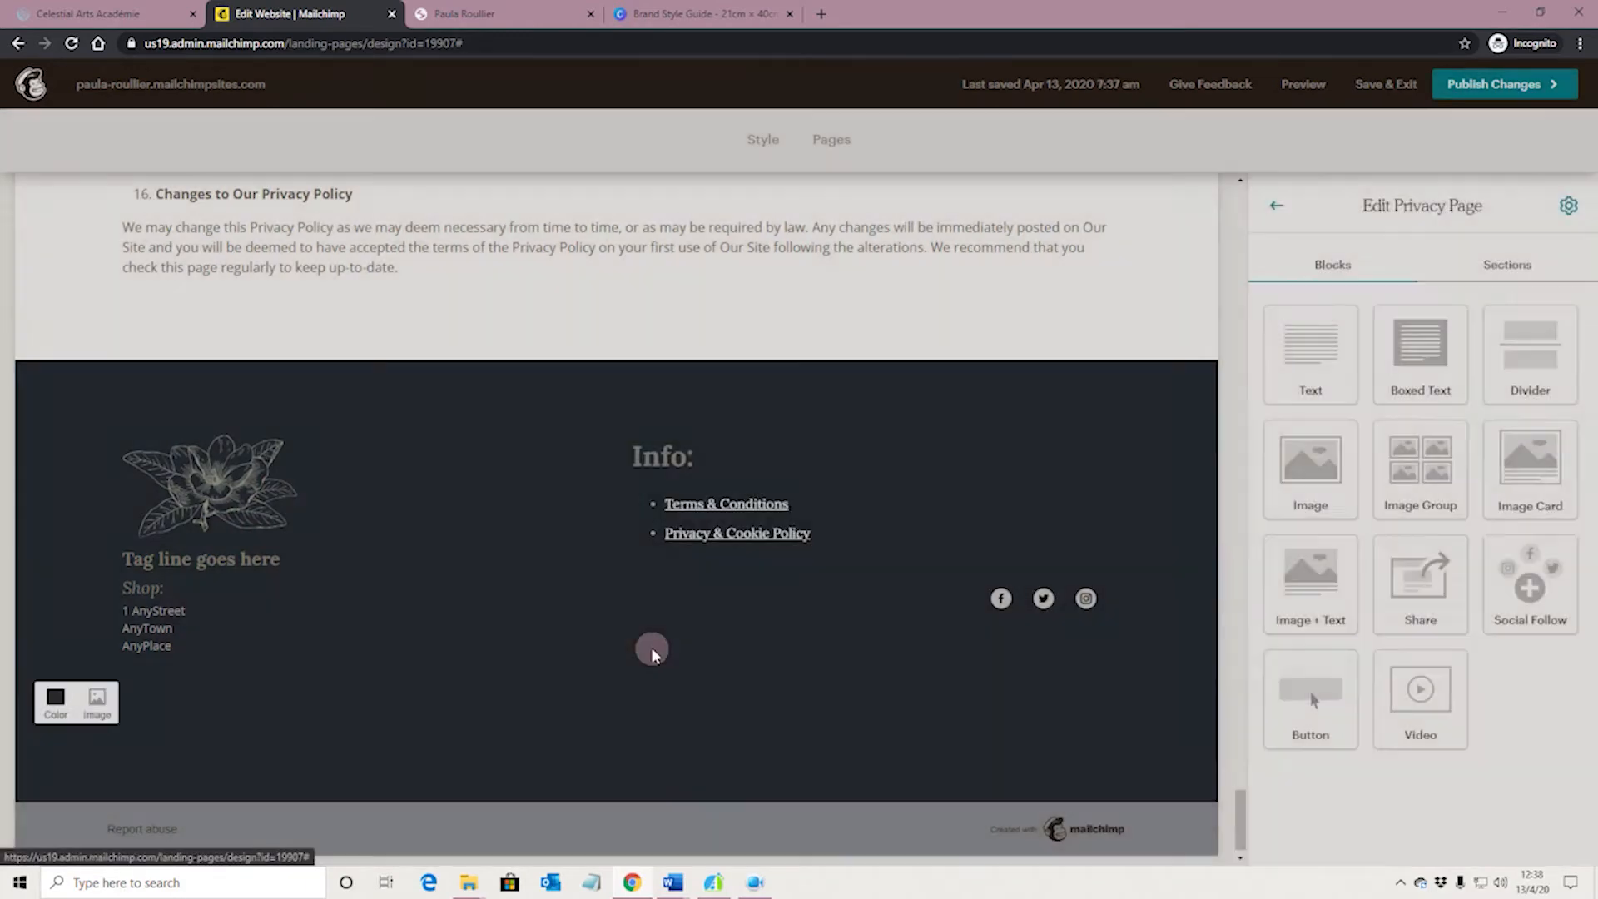
scroll(720, 658, "up", 1)
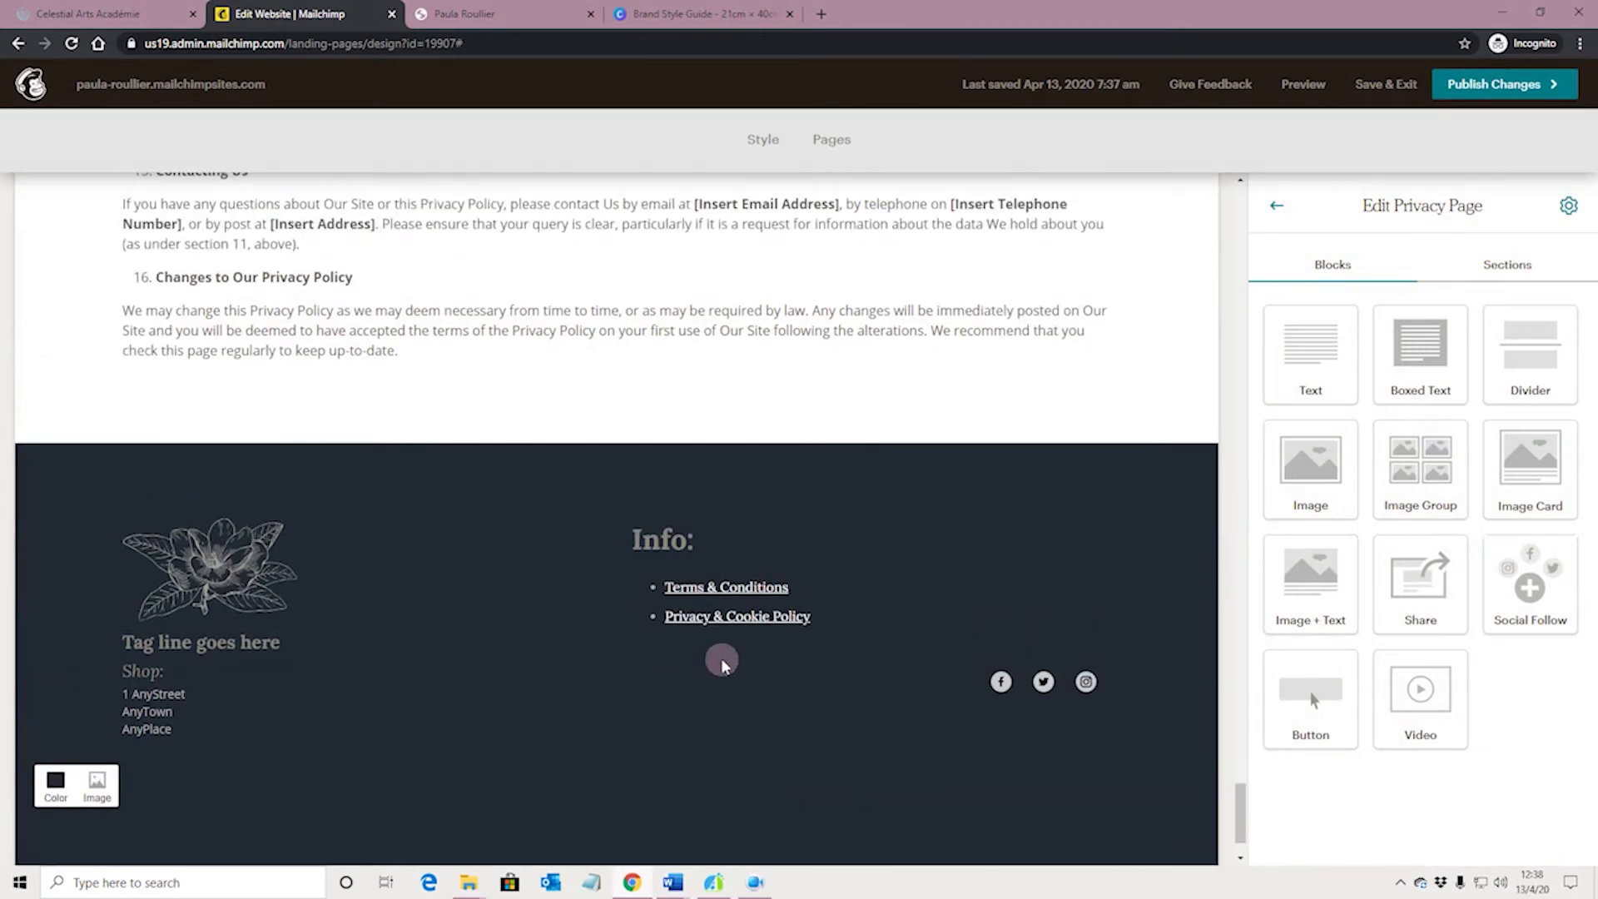
scroll(856, 684, "down", 1)
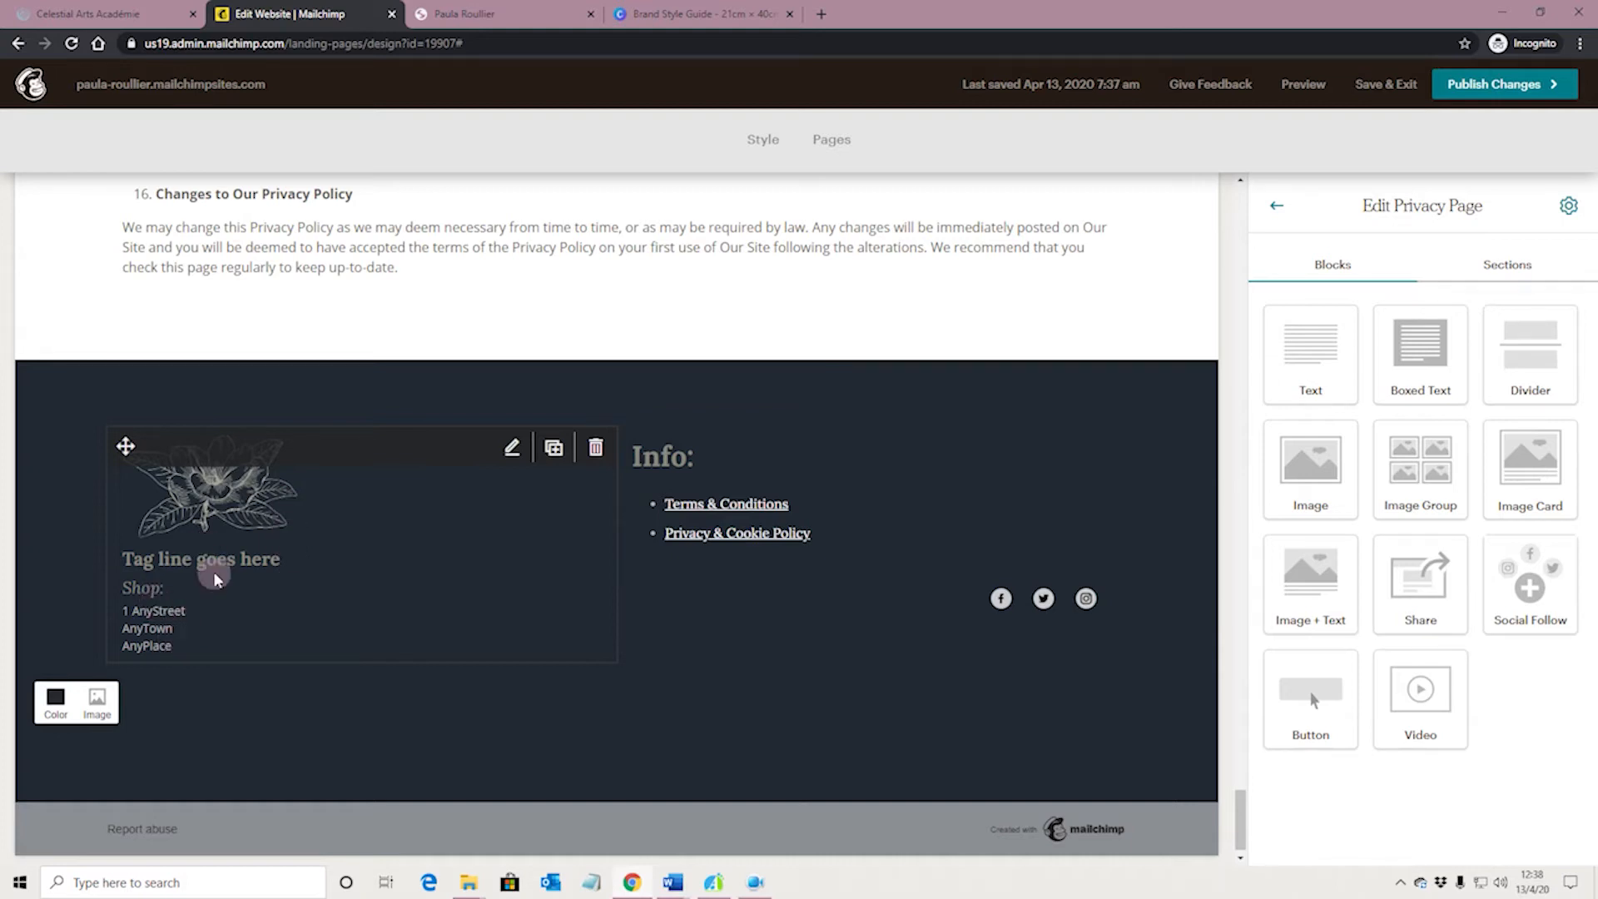
Set the image position to Left in the footer's logo and tag line block
left_click(436, 536)
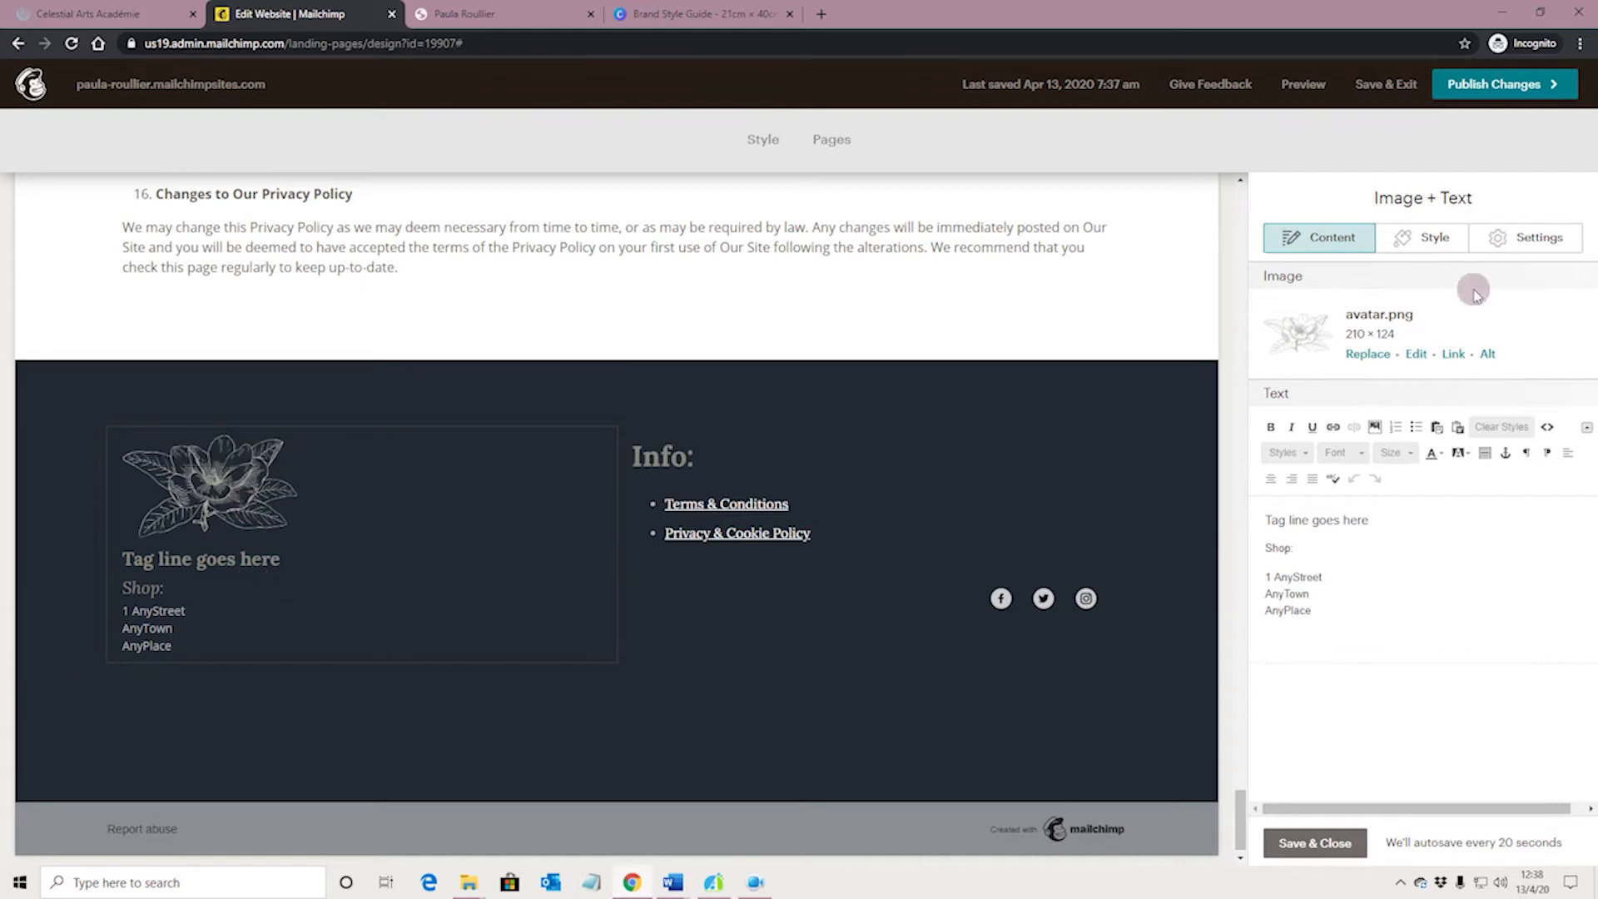
left_click(1533, 237)
left_click(1287, 506)
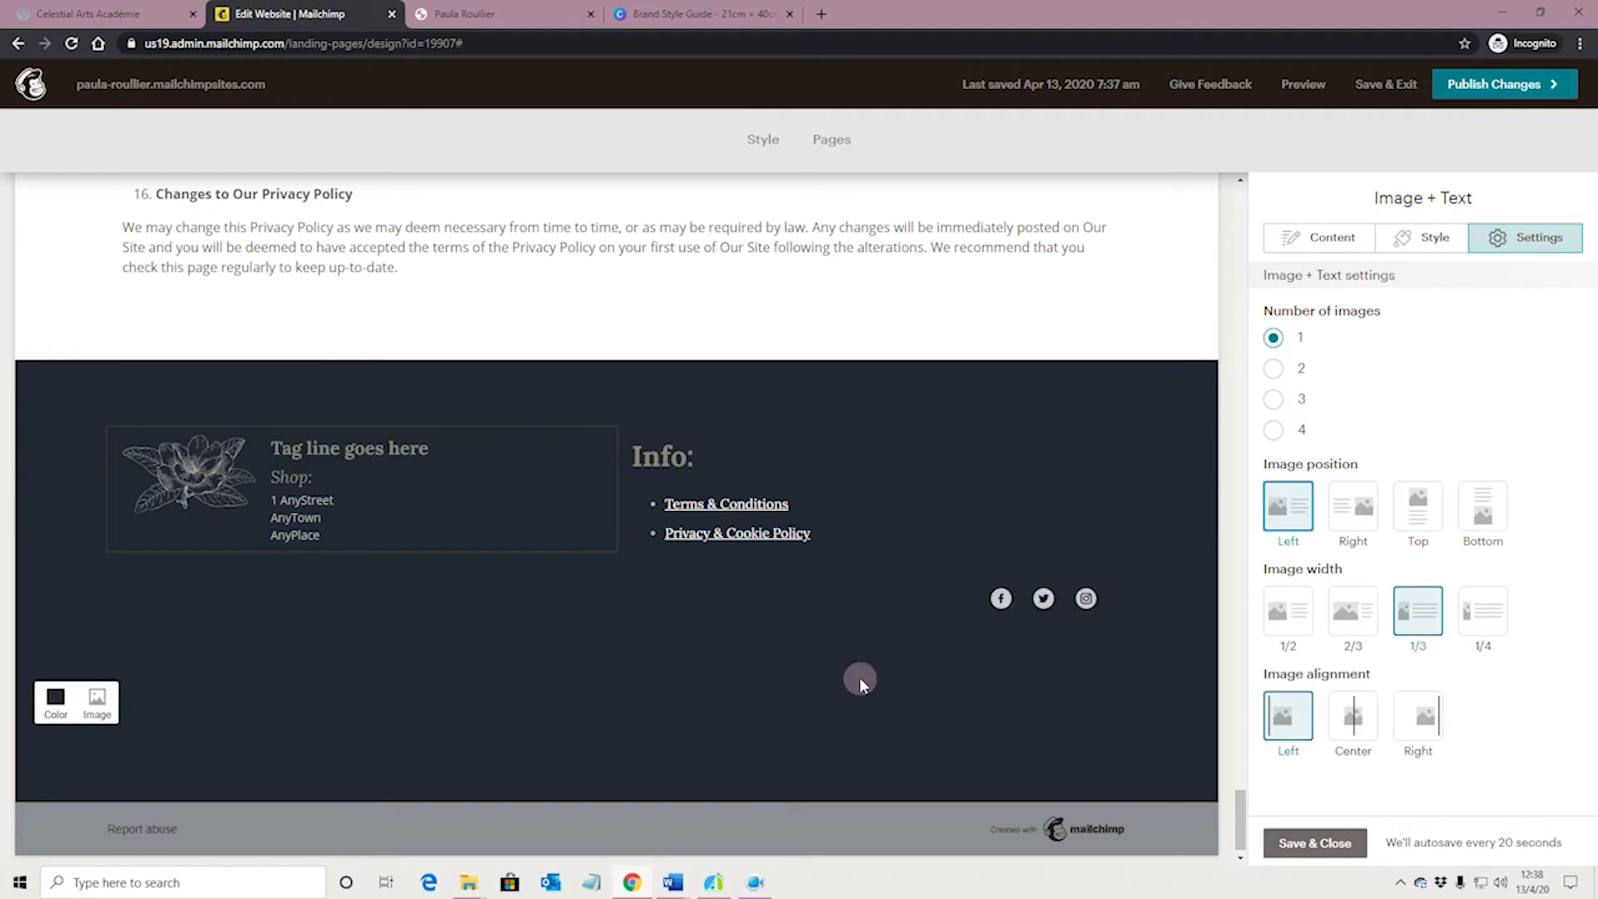
Open the footer's Social Follow block and review the link fields of its Facebook, Twitter and Instagram services
left_click(910, 606)
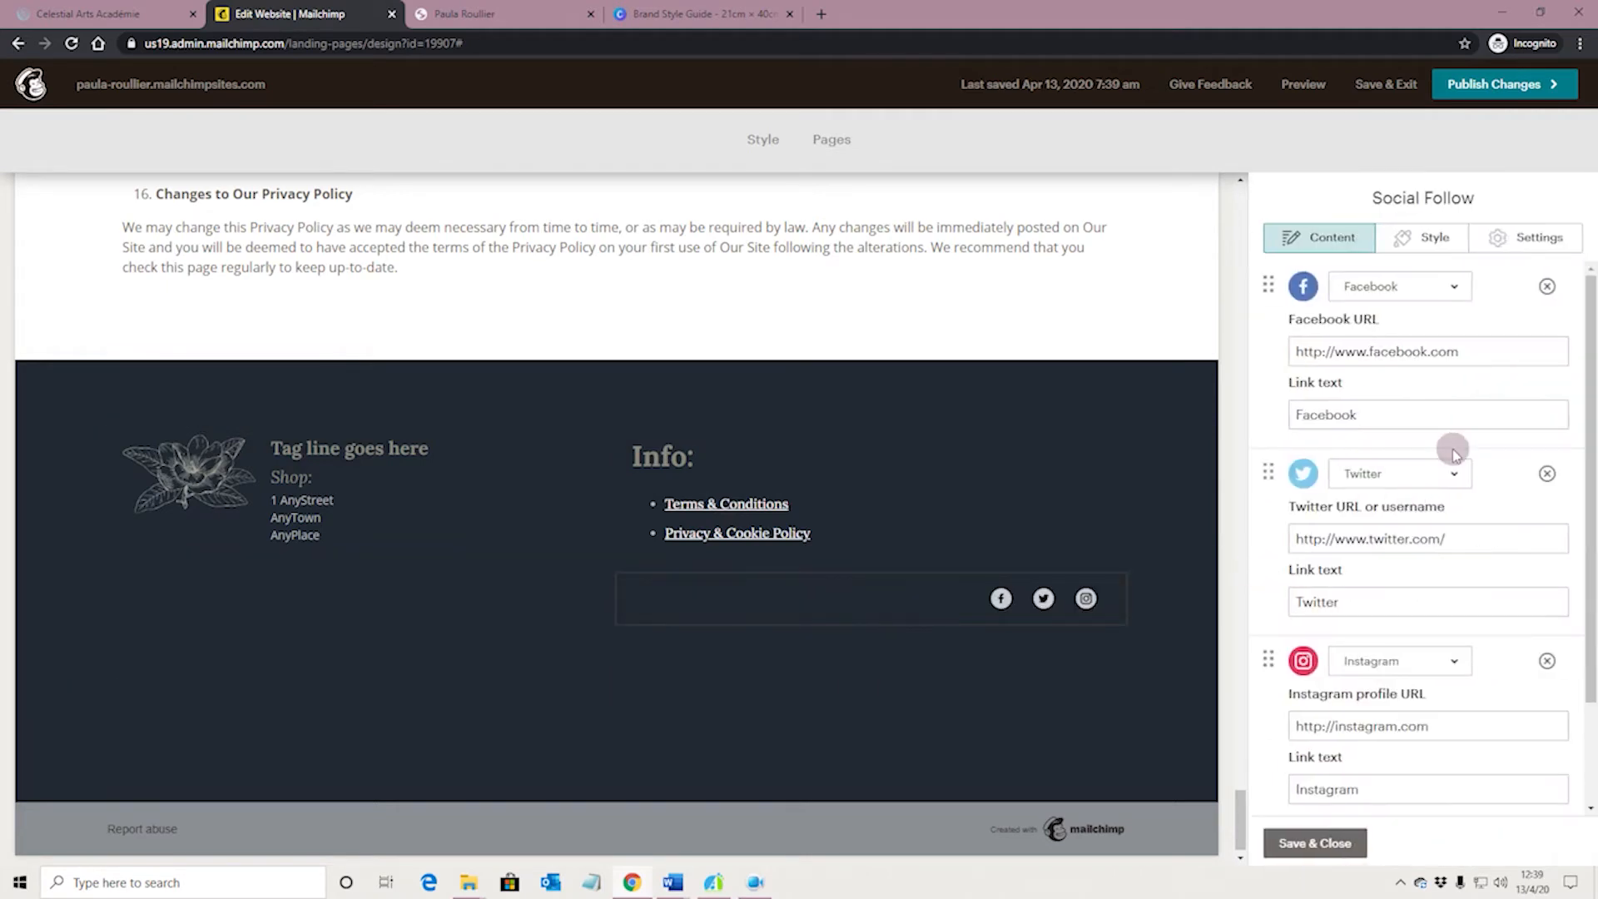
left_click(1470, 354)
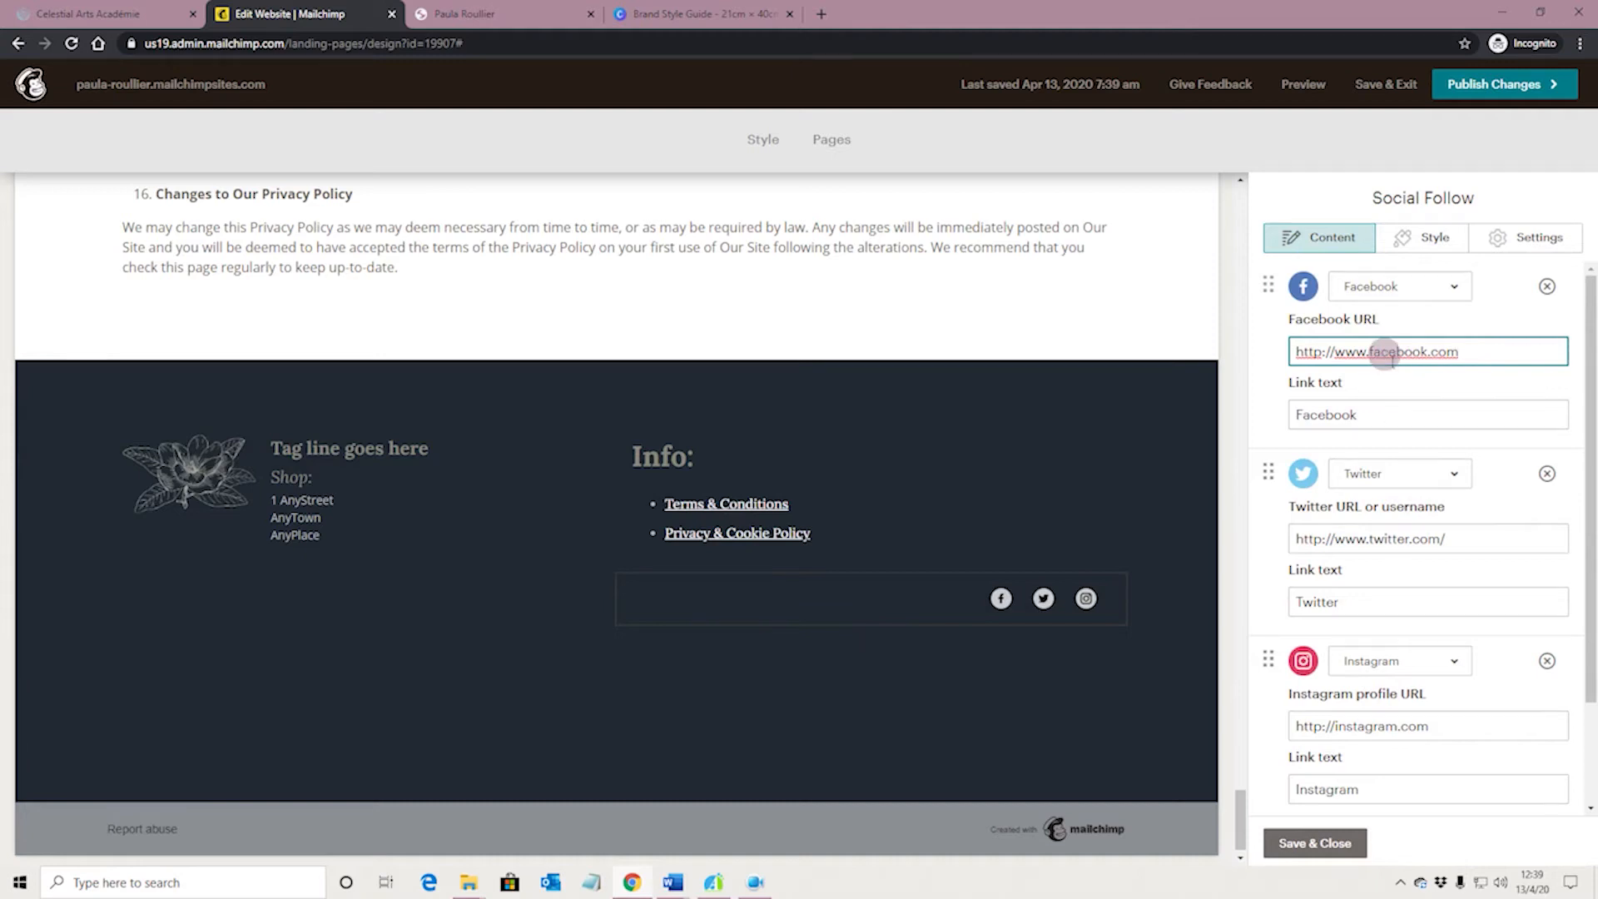
scroll(1425, 416, "down", 1)
scroll(1417, 409, "down", 2)
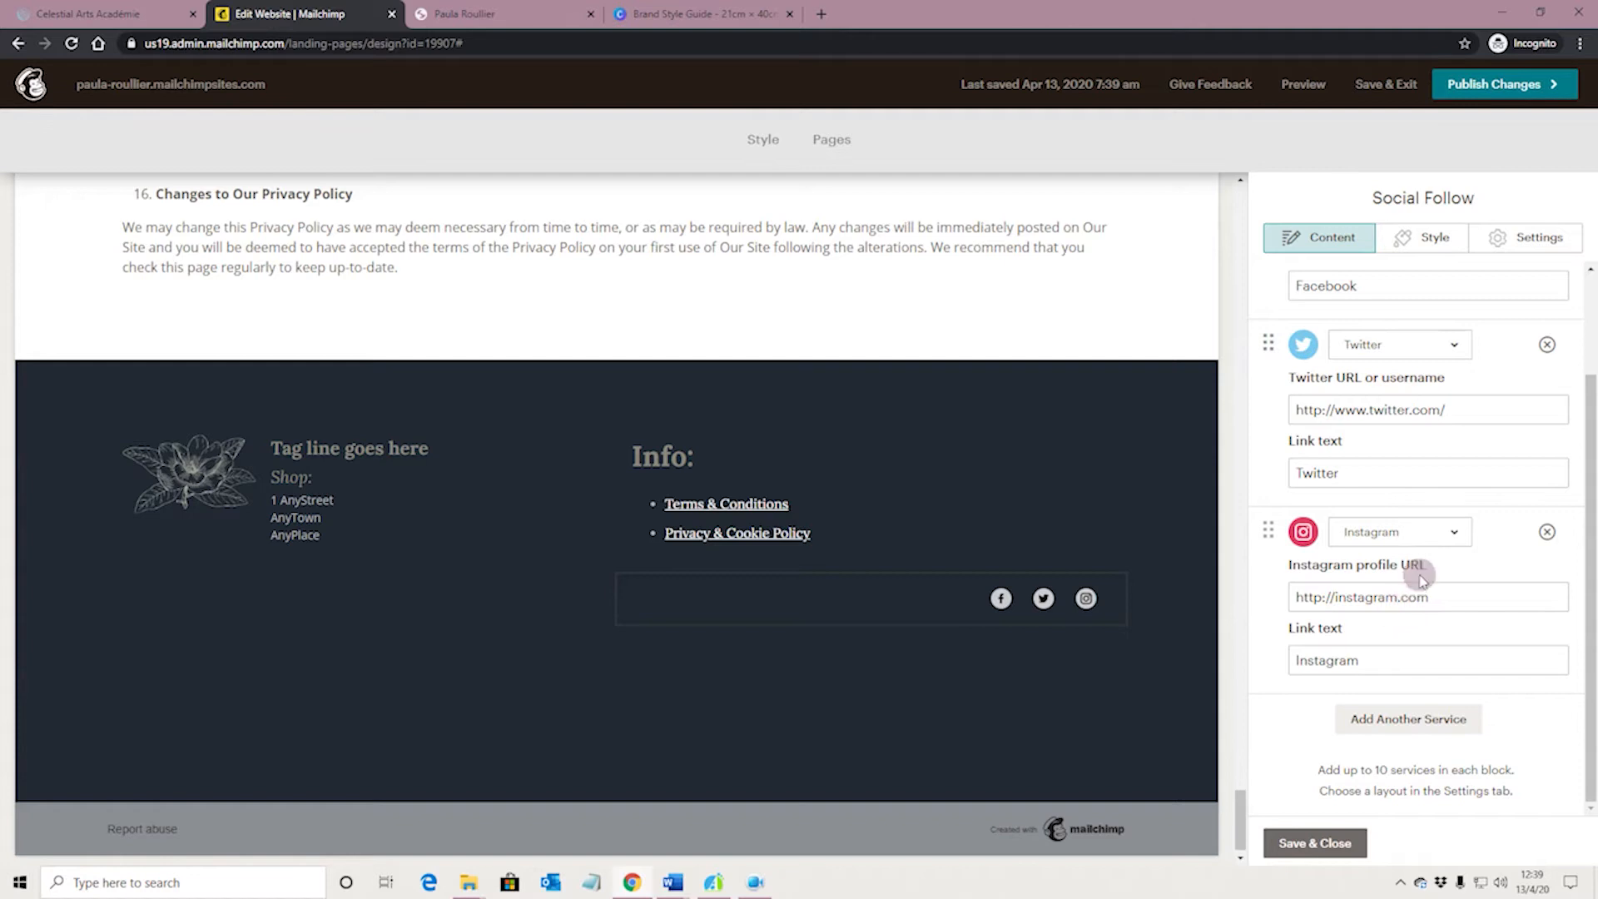
scroll(1423, 580, "up", 2)
Try Pinterest and YouTube in place of the Twitter service in the Social Follow block
left_click(1455, 472)
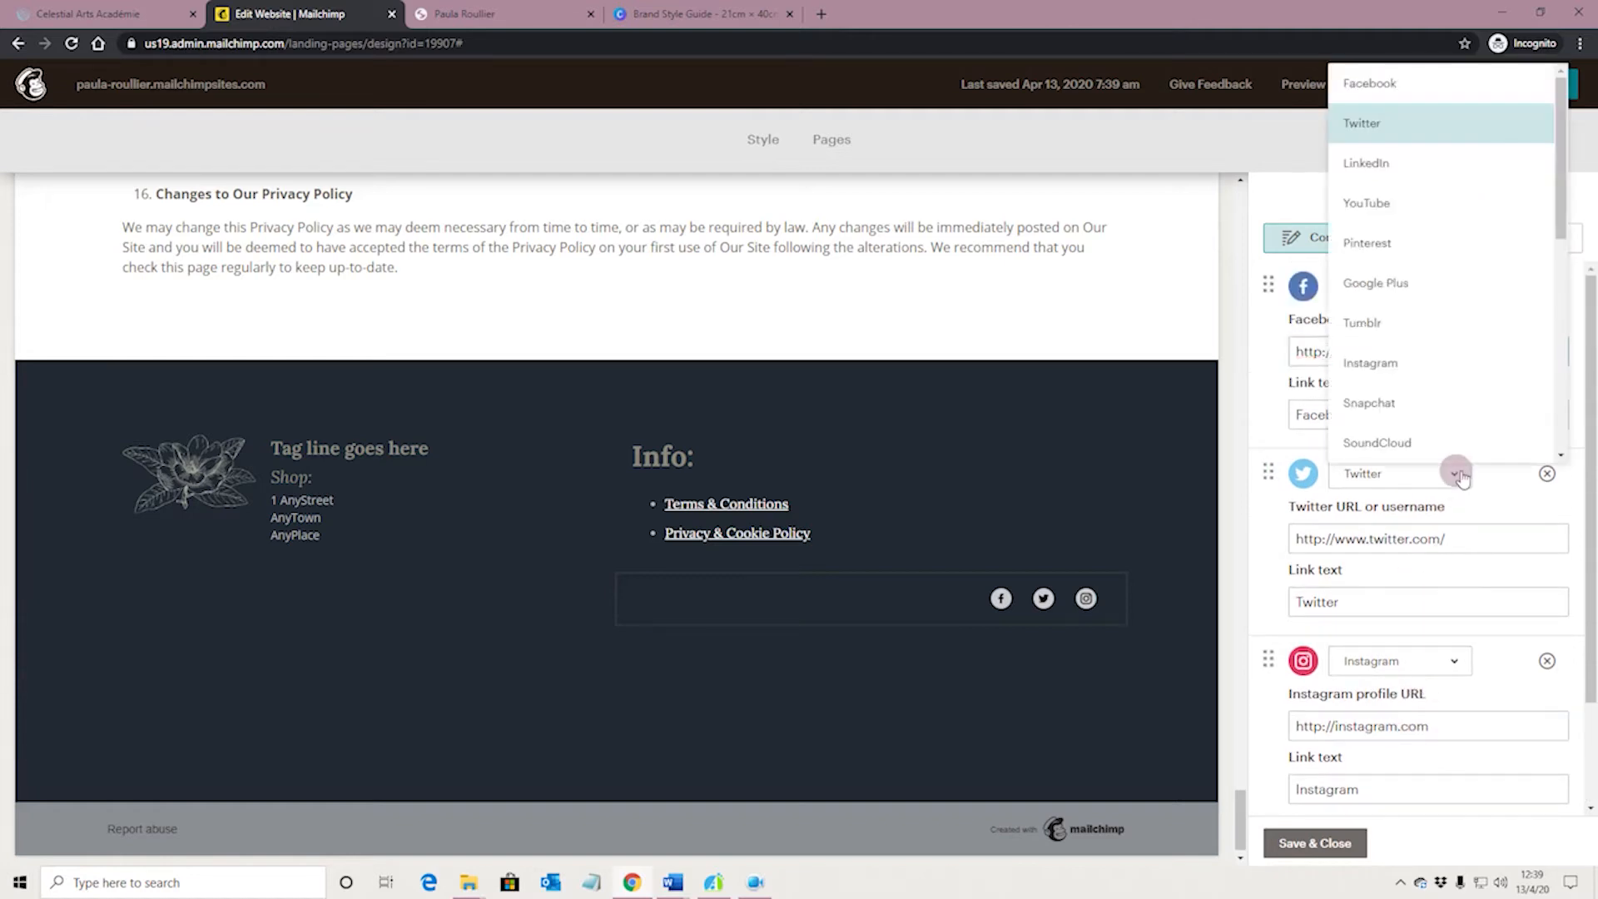
left_click(1438, 250)
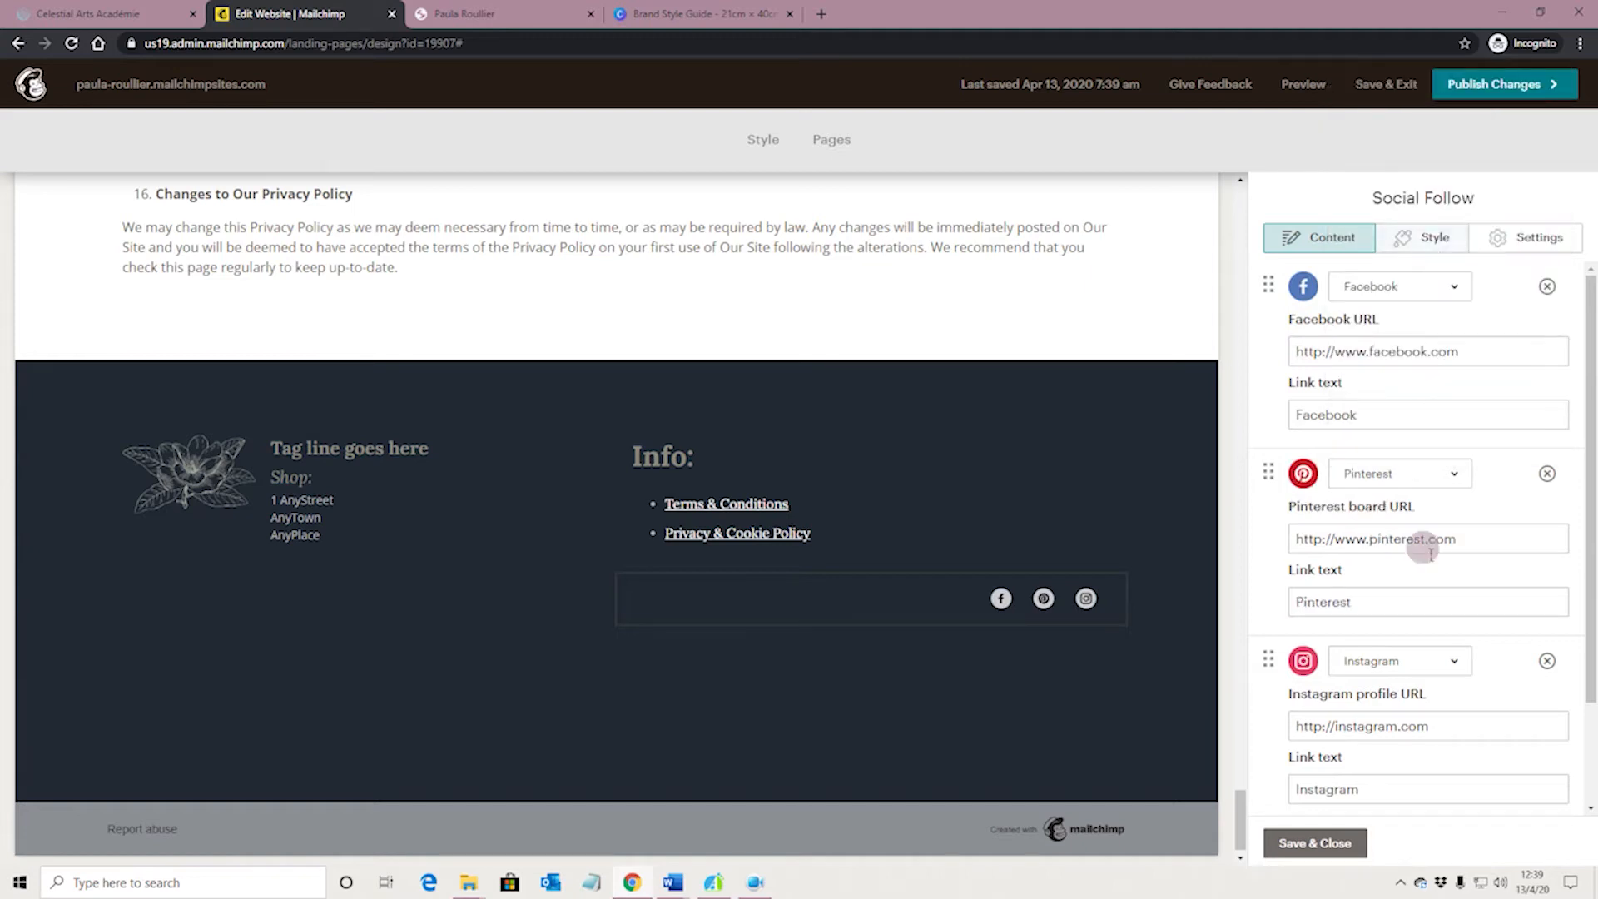
left_click(1452, 476)
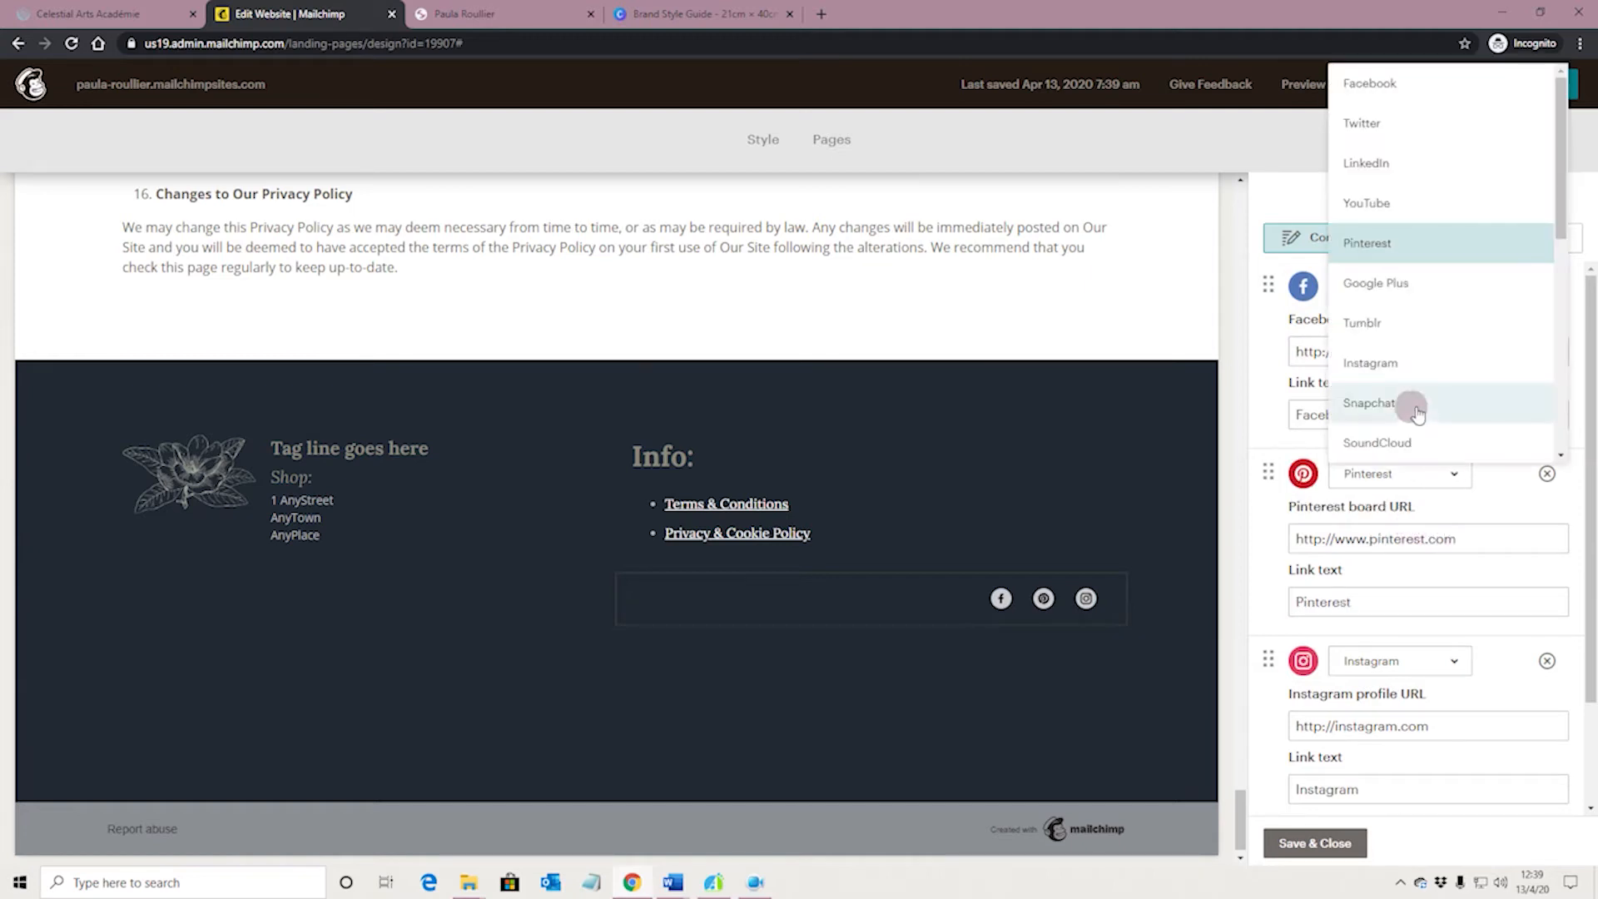
left_click(1396, 209)
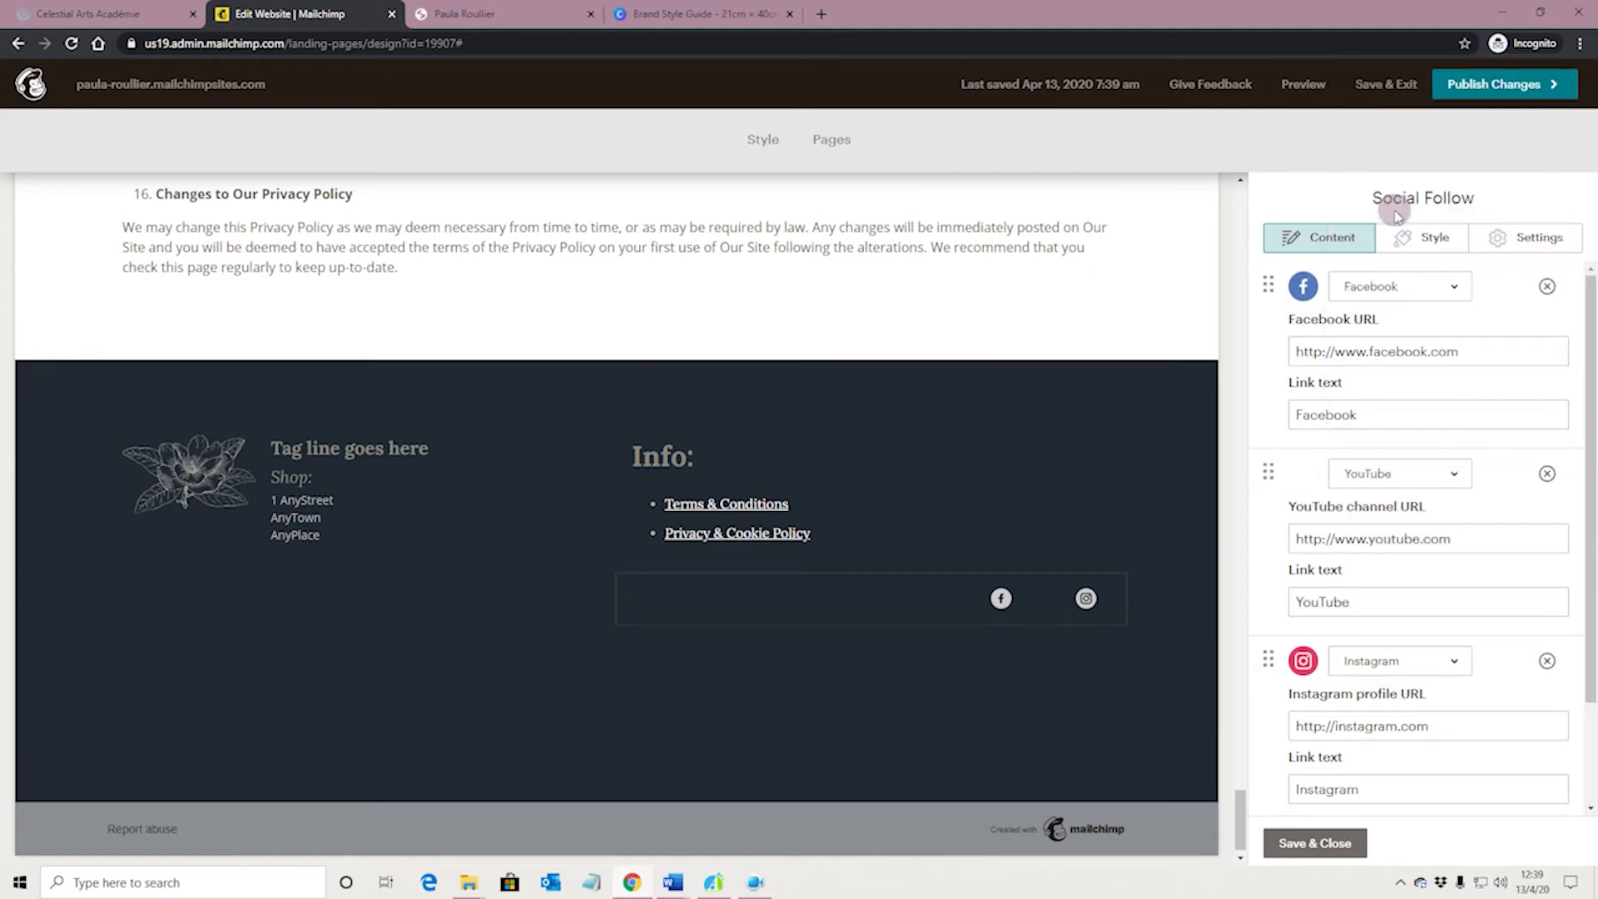
Set the second service in the Social Follow block to LinkedIn
left_click(1449, 474)
left_click(1417, 177)
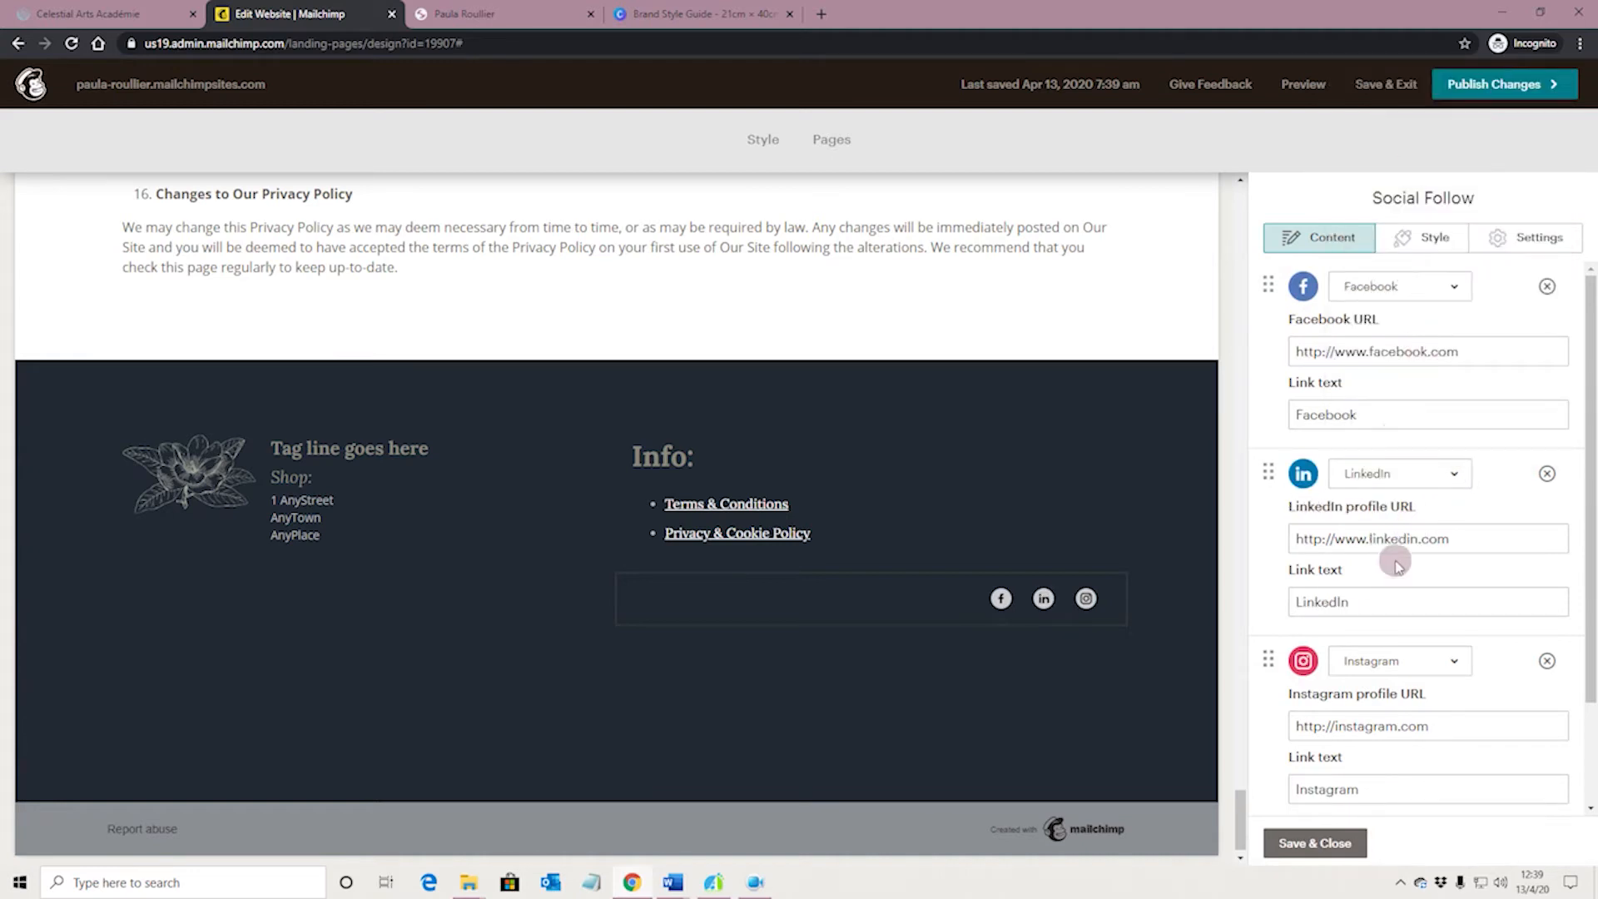
scroll(1410, 499, "down", 2)
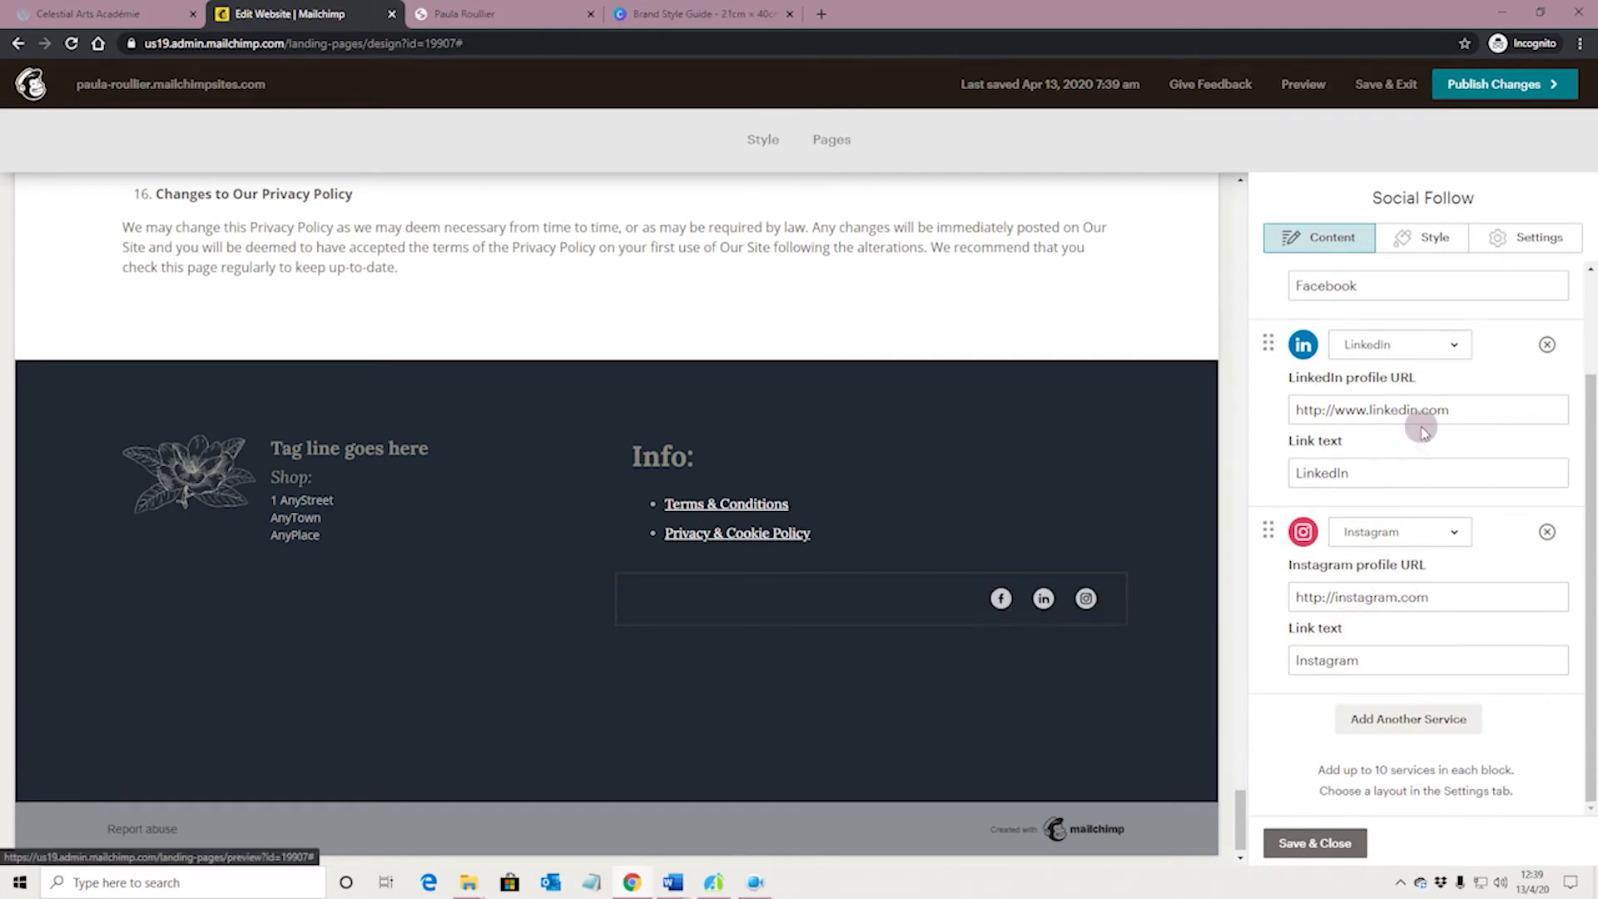
Open the Social Follow block's settings and examine the layout options, keeping the small icons in a horizontal row
left_click(1431, 240)
left_click(1513, 237)
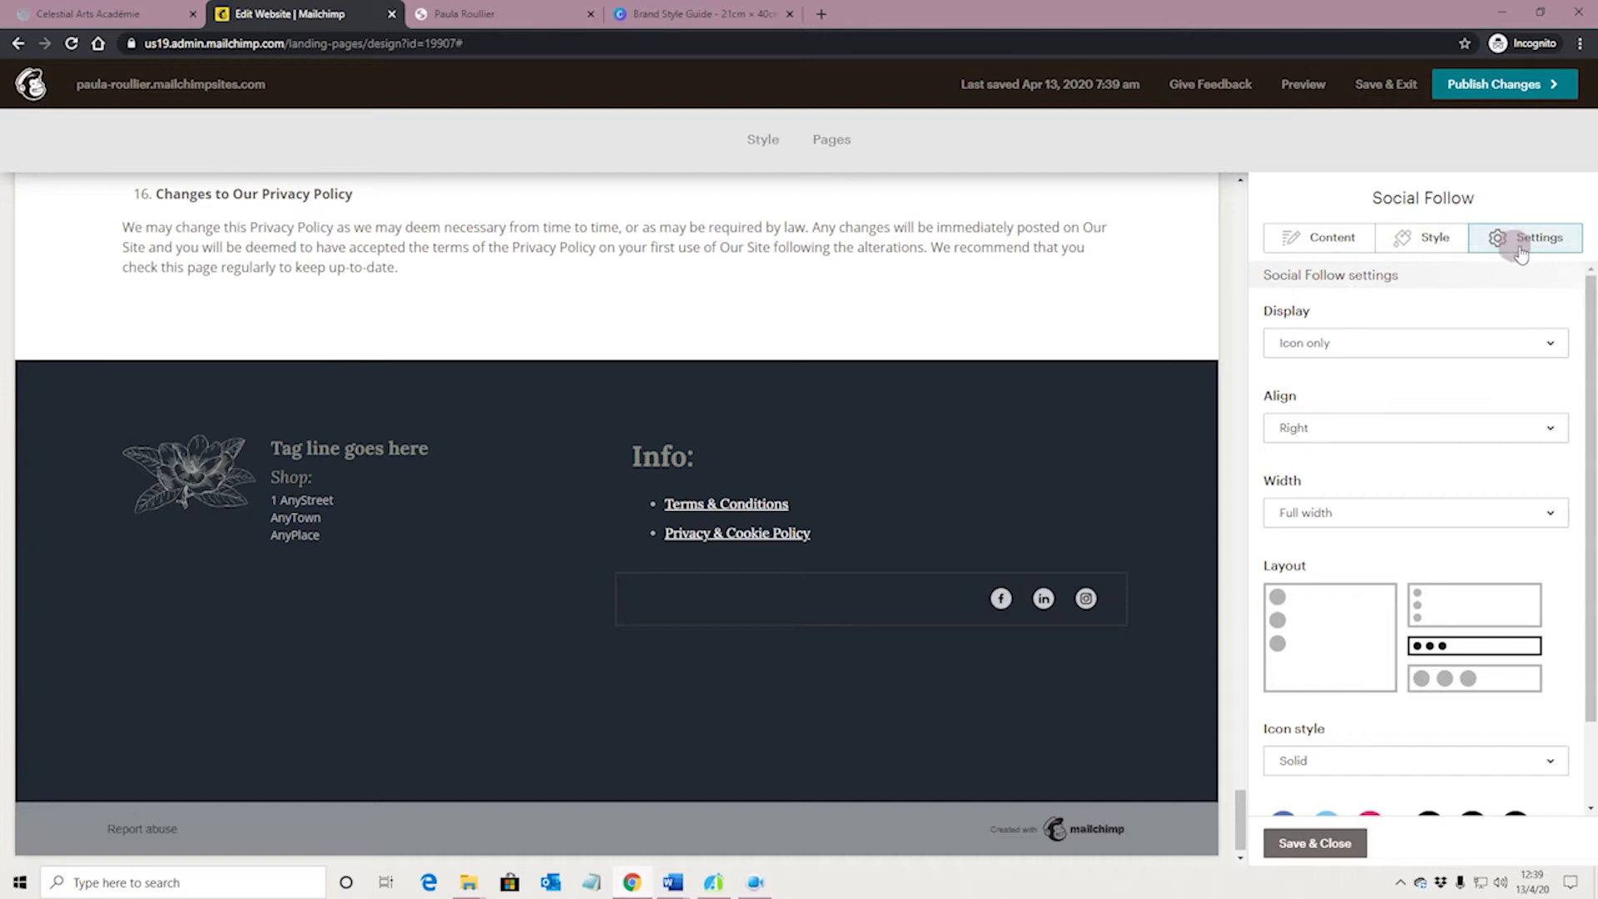
scroll(1417, 620, "down", 1)
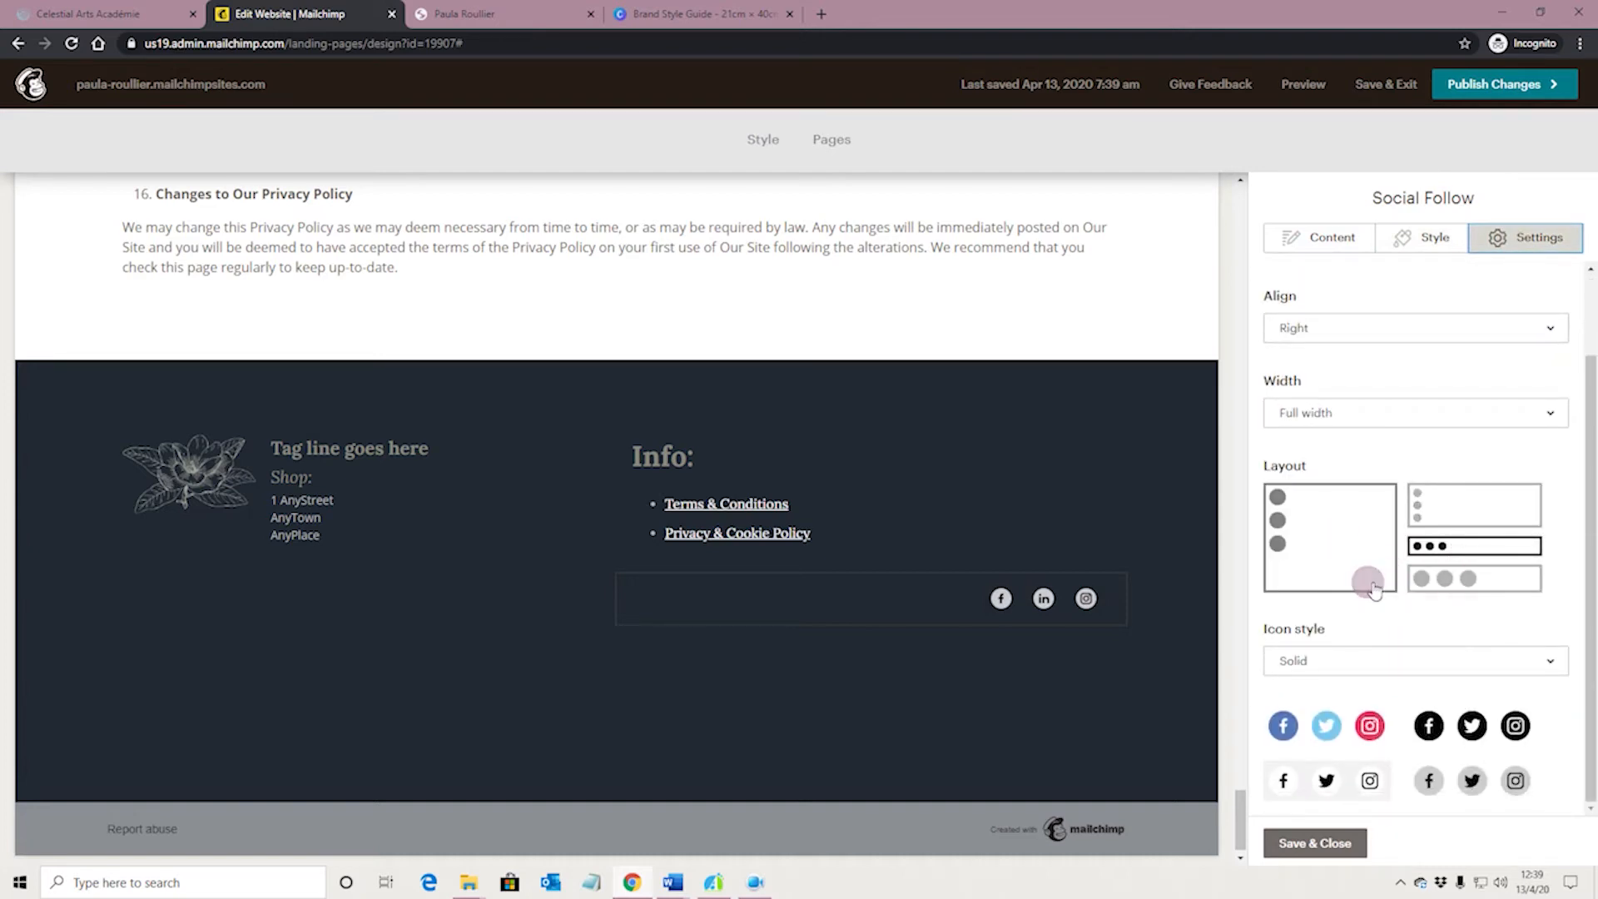
mouse_move(1044, 608)
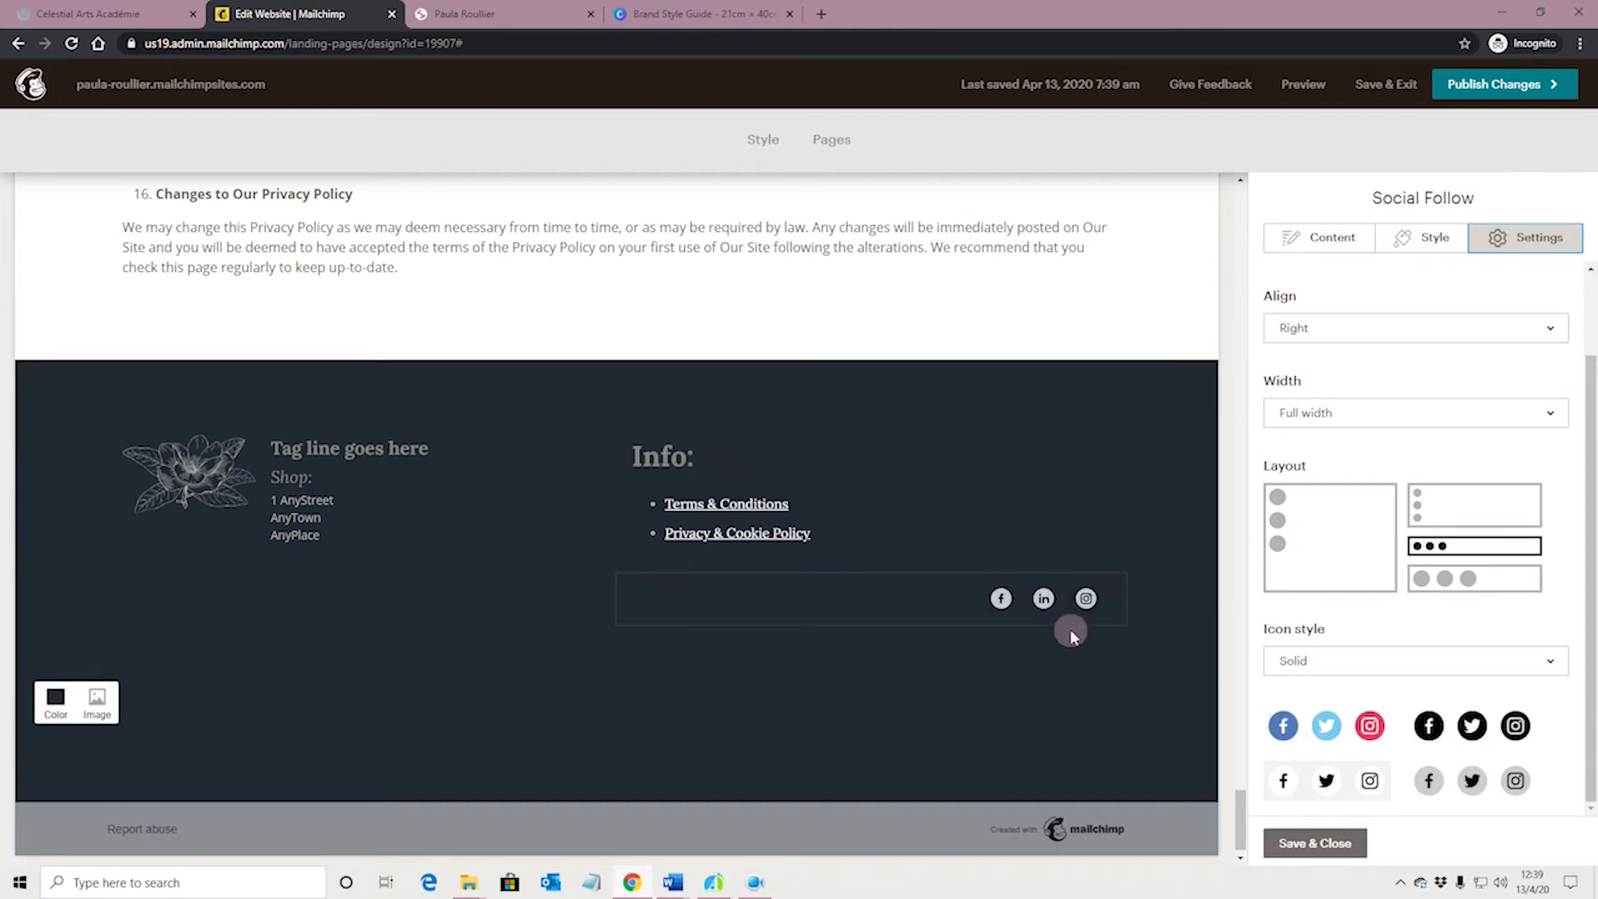
left_click(1280, 559)
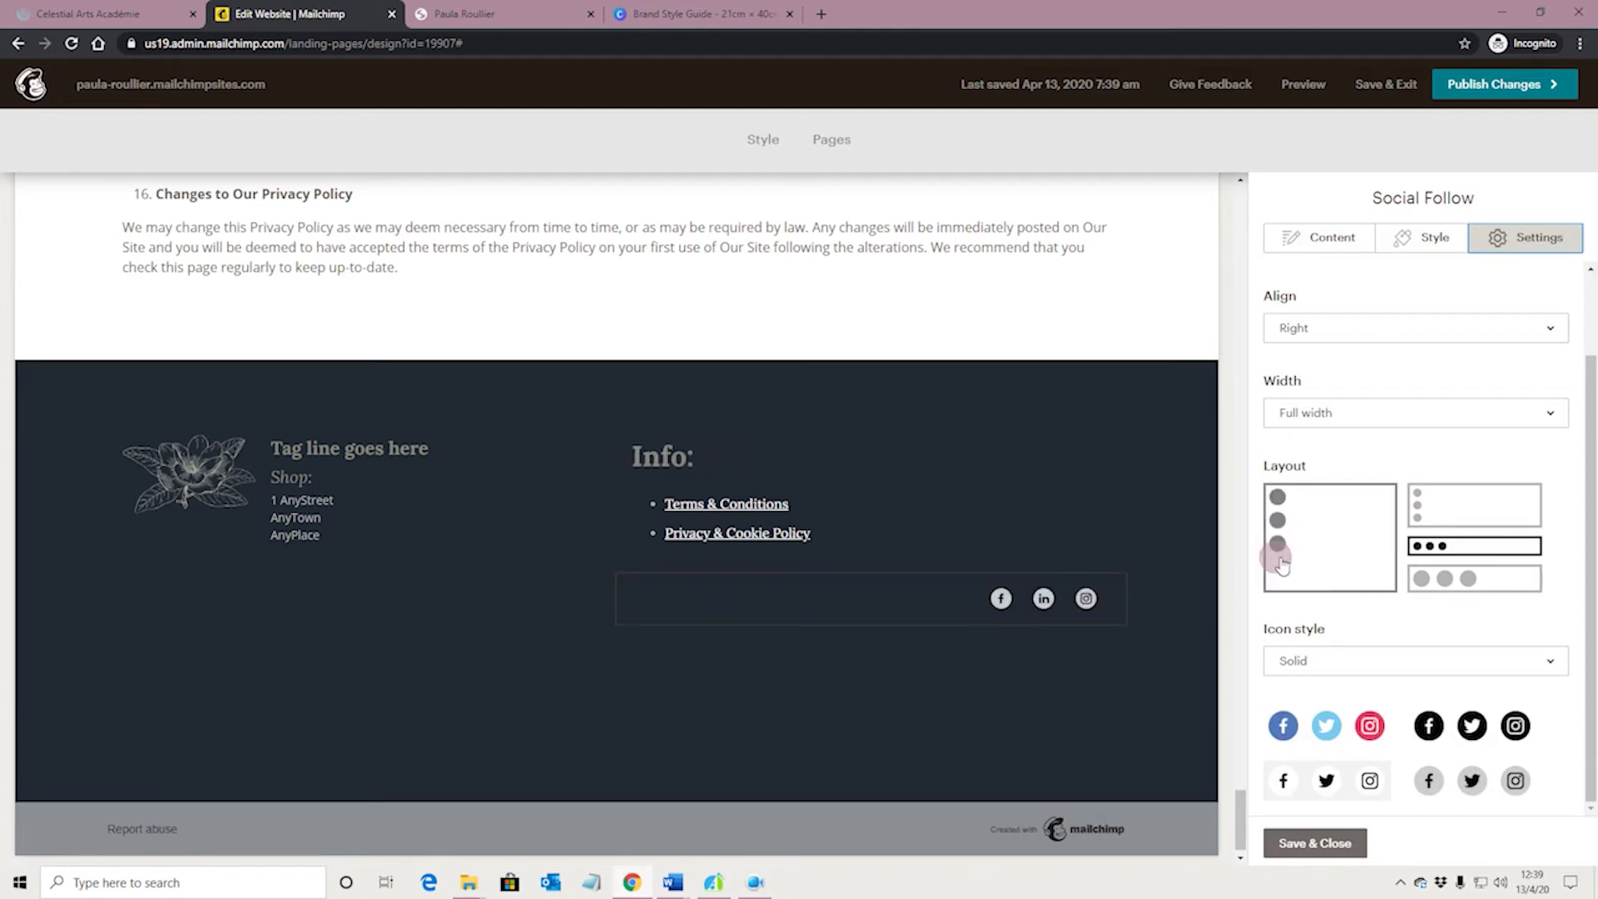
left_click(1452, 580)
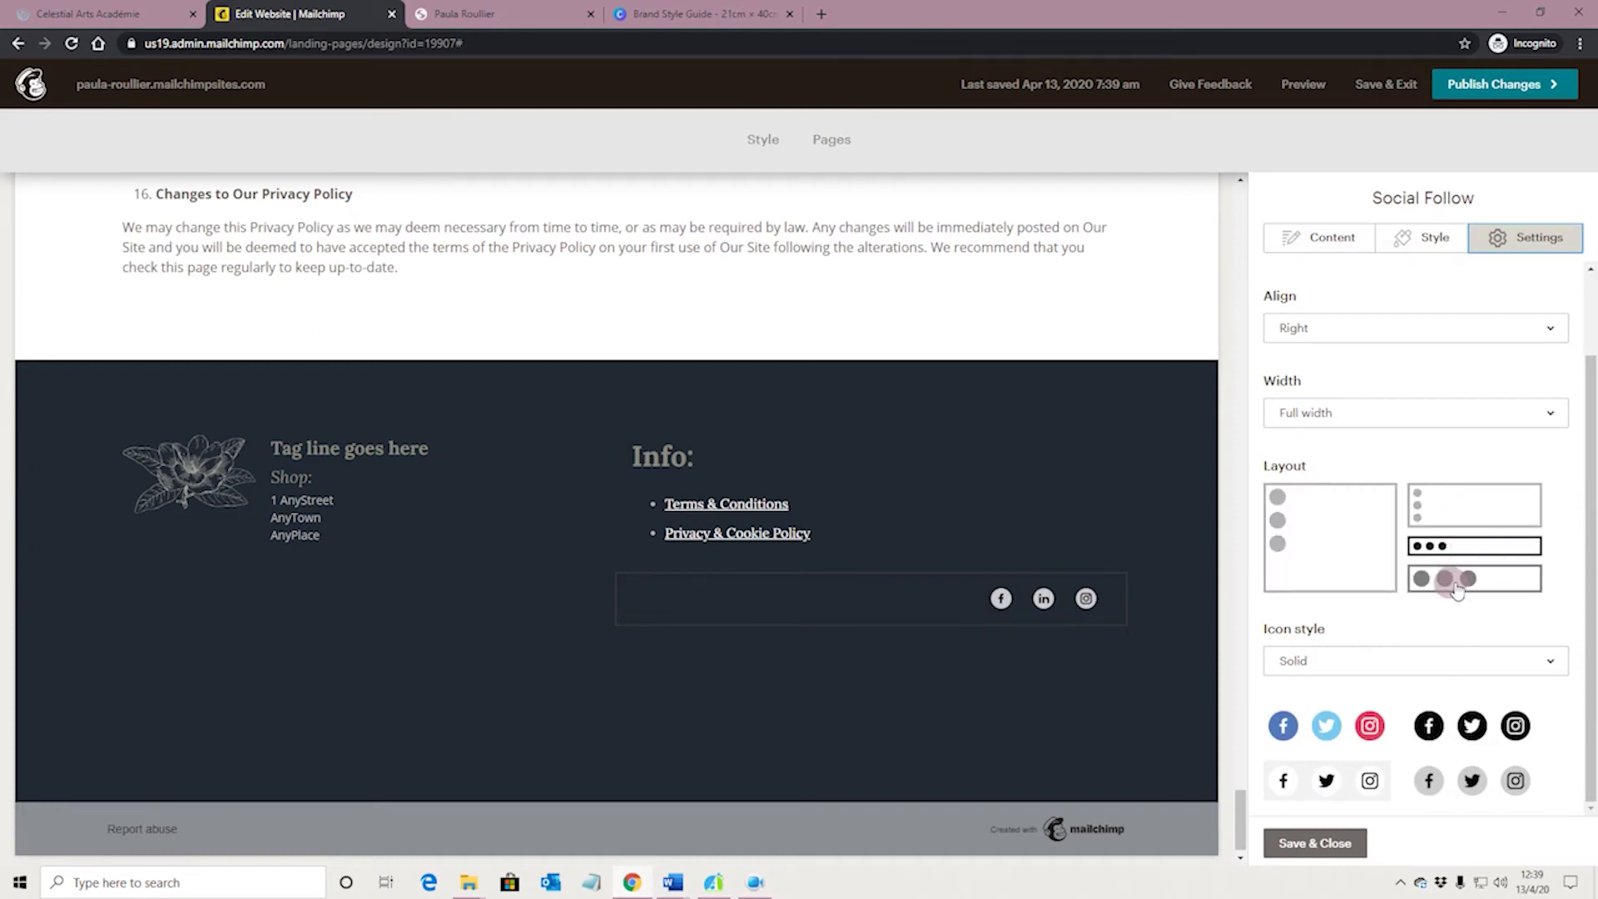
left_click(1432, 546)
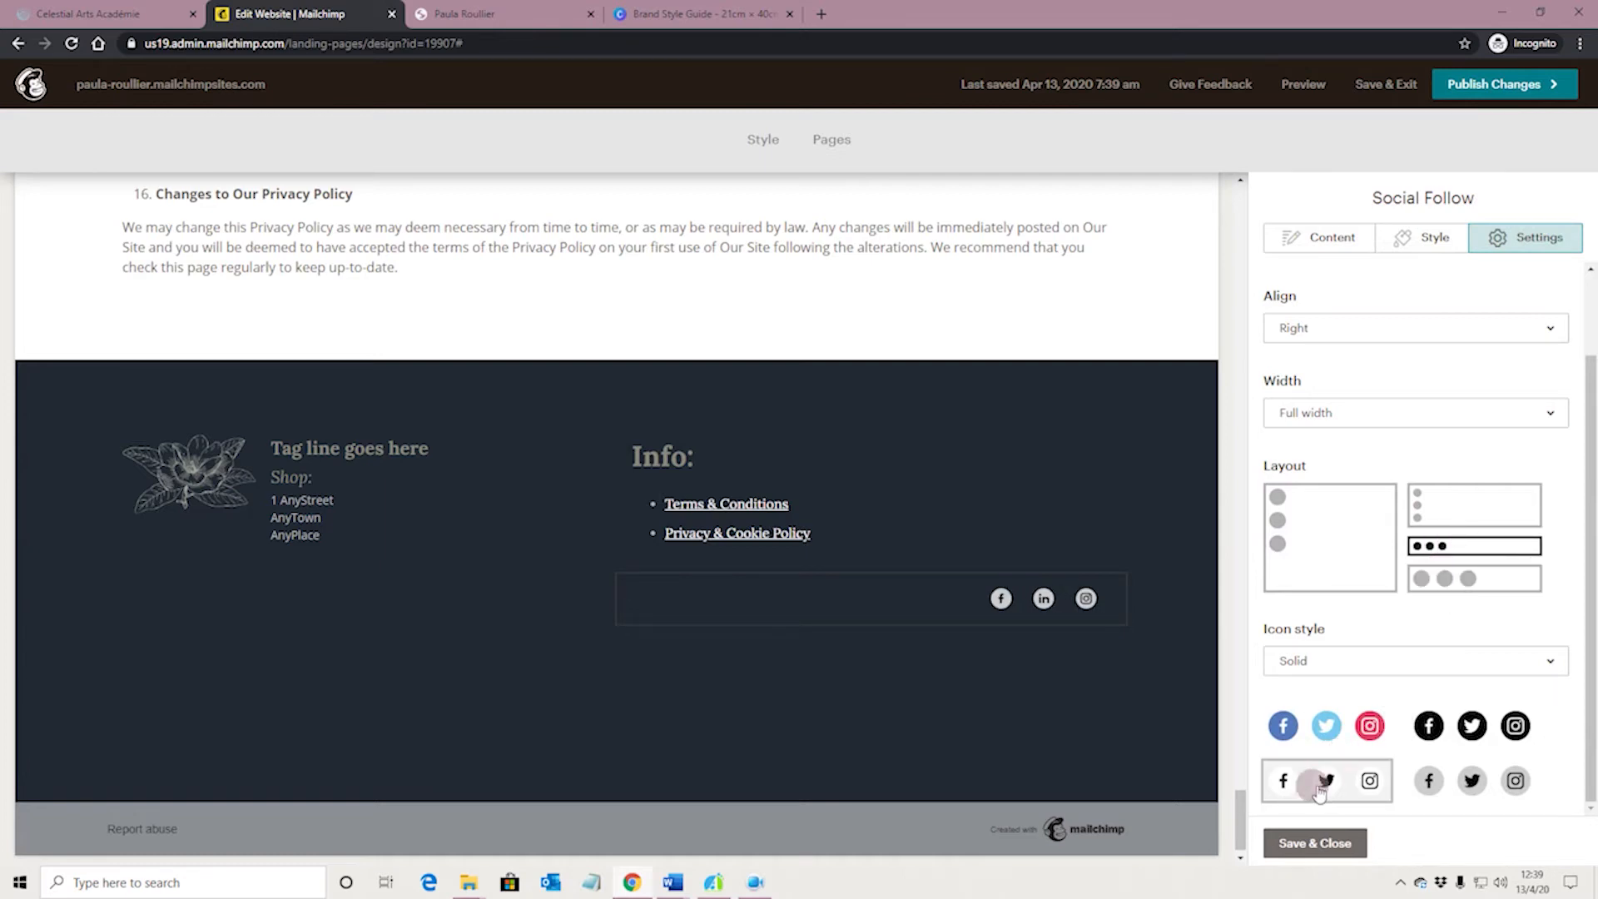
Try the black, grey and coloured sets for the social icons and settle on the white set
left_click(1428, 731)
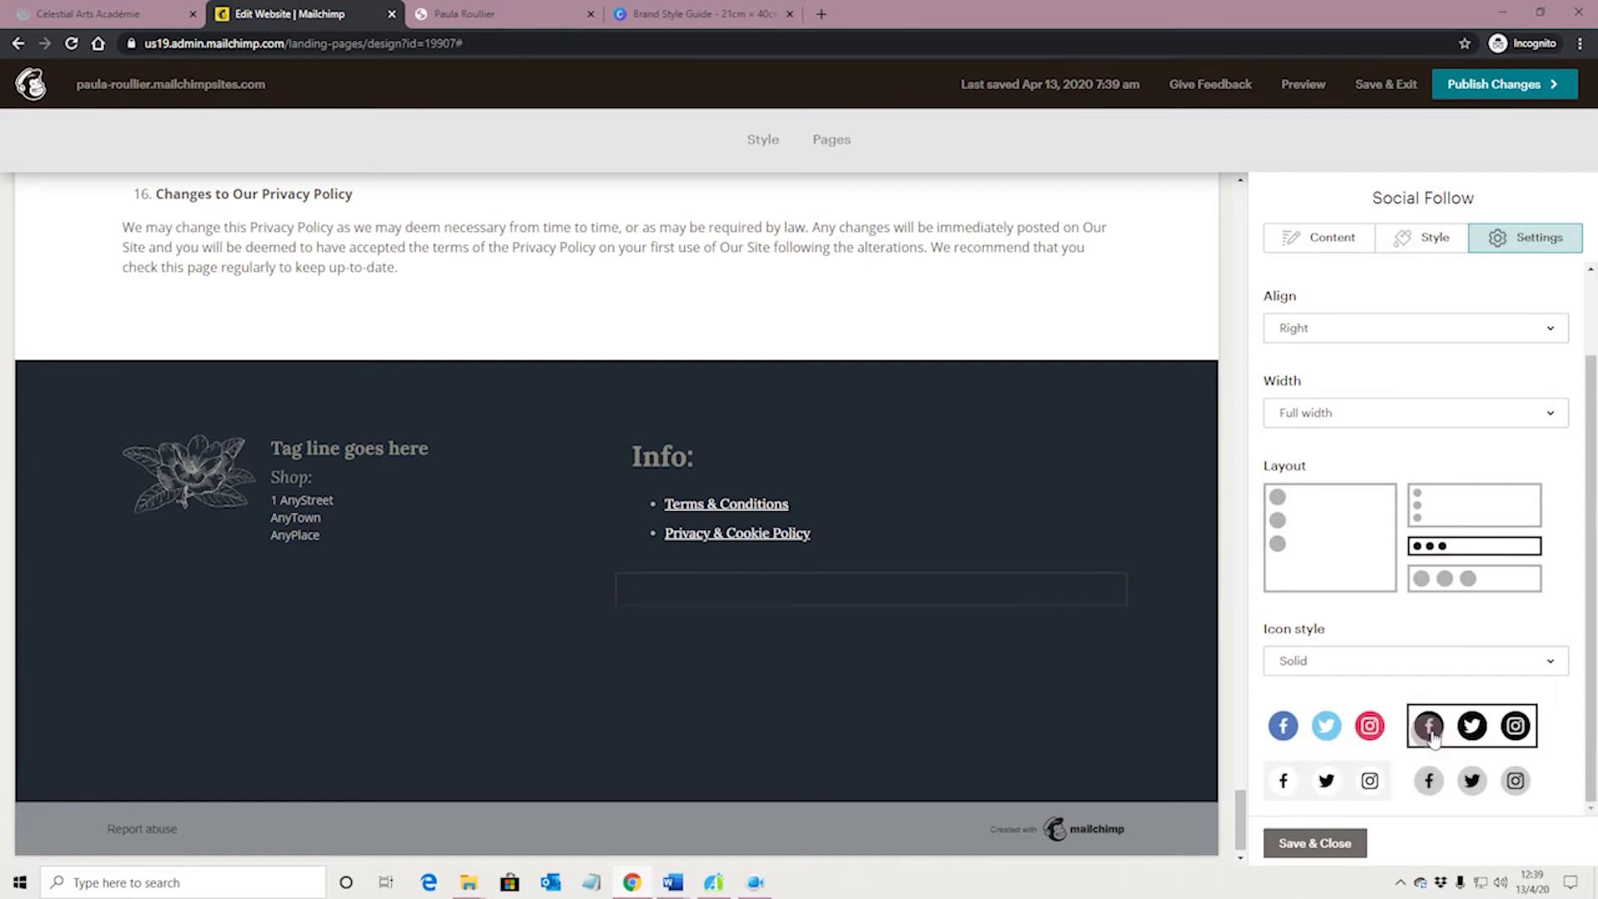
left_click(1429, 778)
left_click(1371, 779)
left_click(1342, 739)
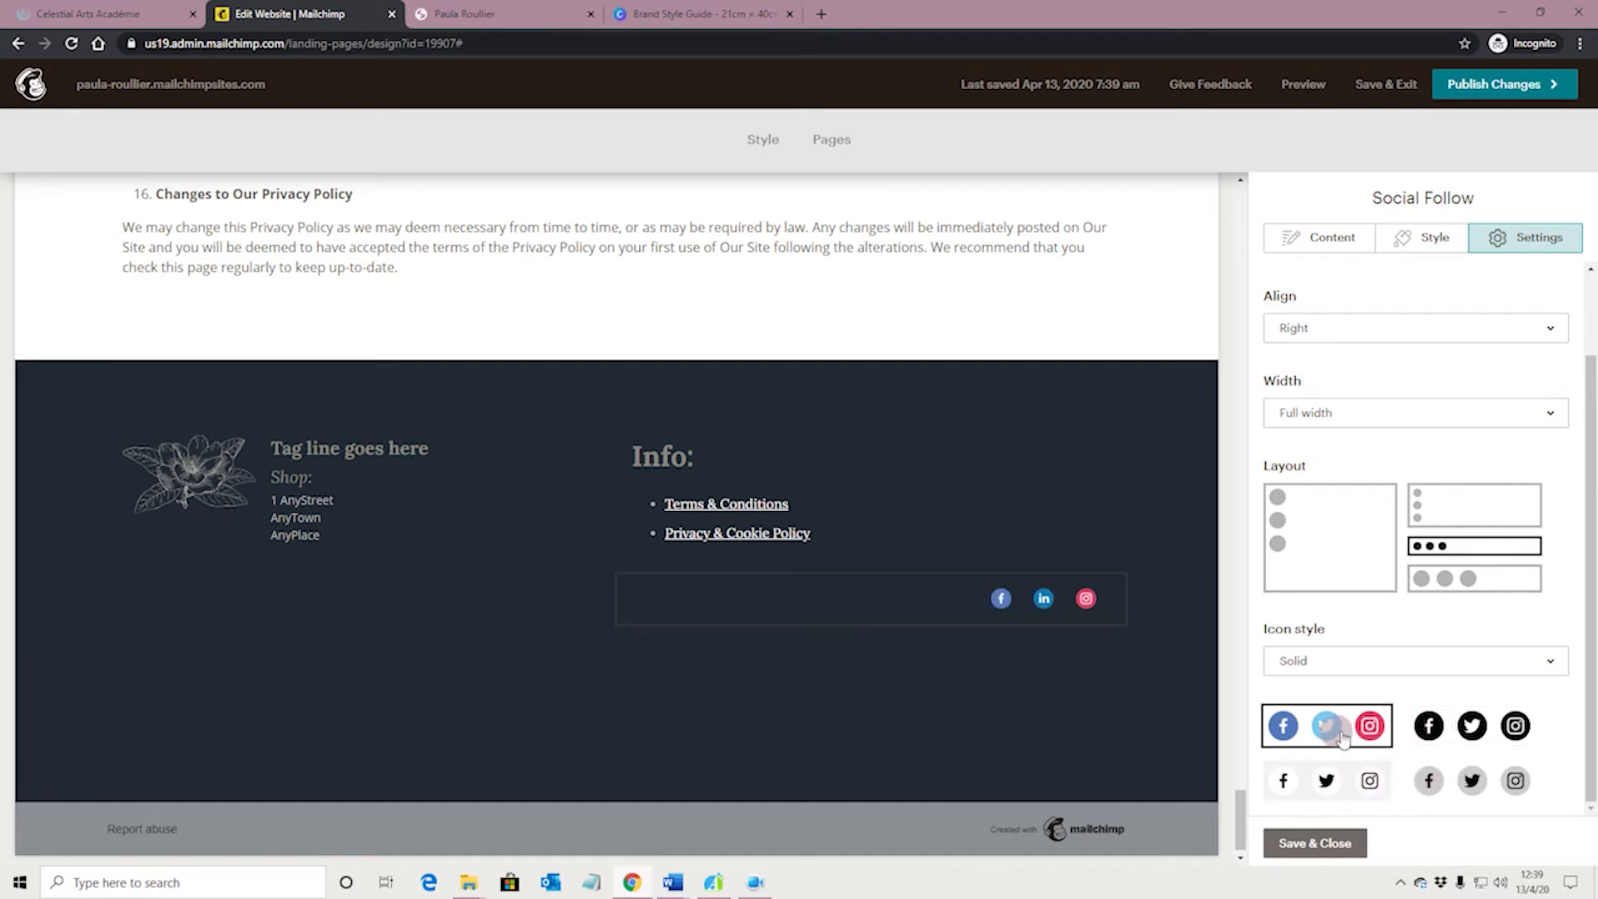
left_click(1326, 774)
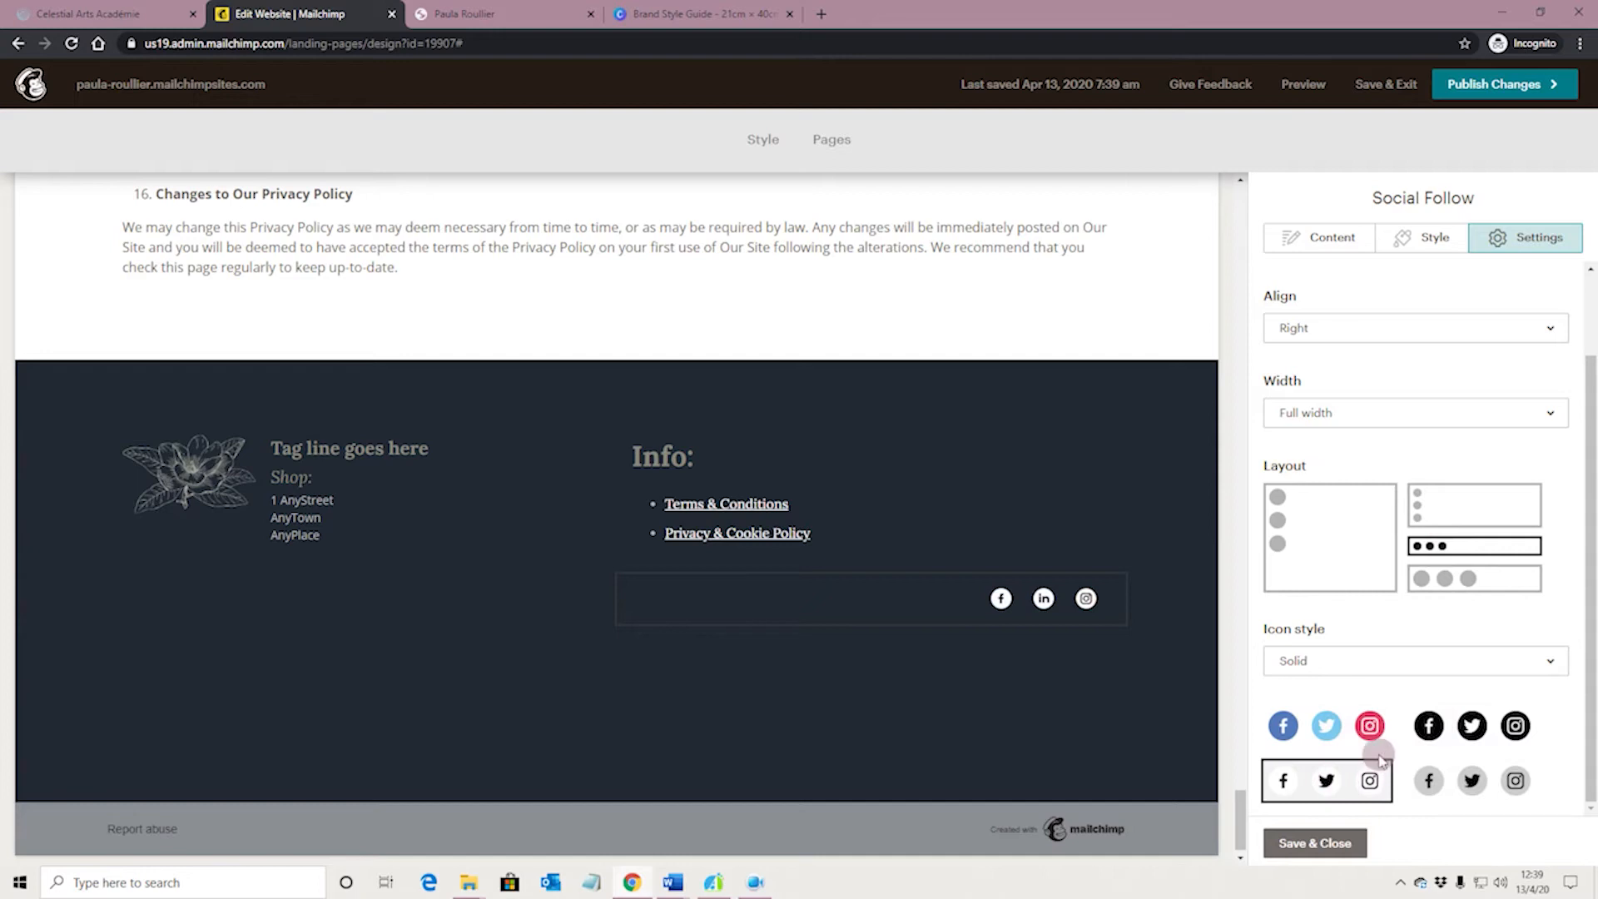
Try the Outlined icon style, set it back to Solid, and save and close the Social Follow block
left_click(1367, 661)
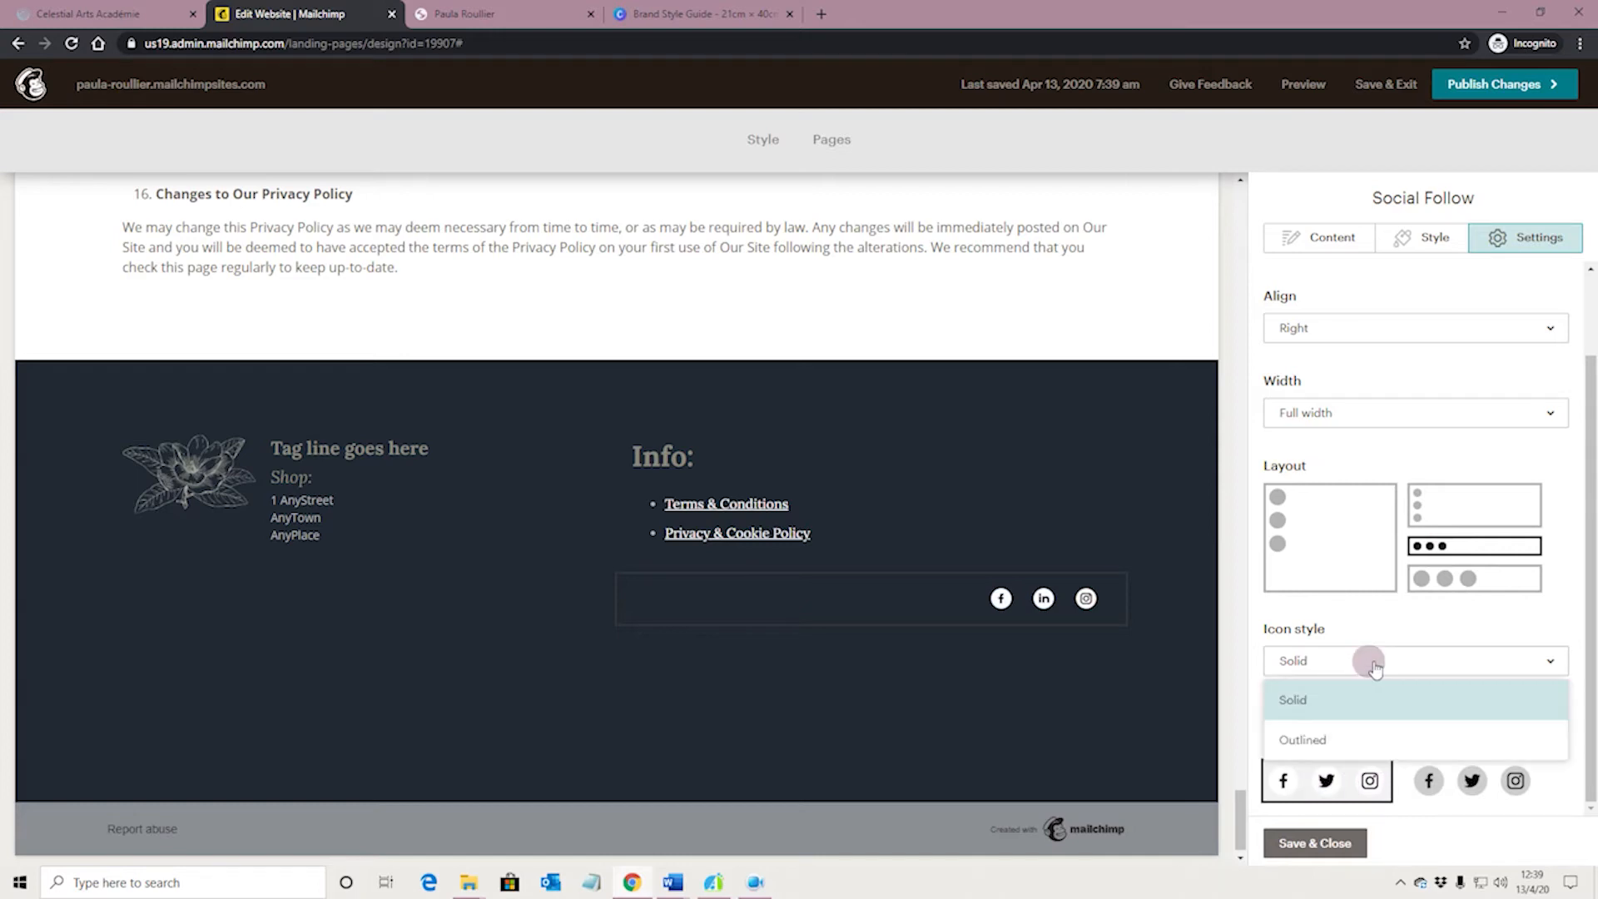
left_click(1368, 737)
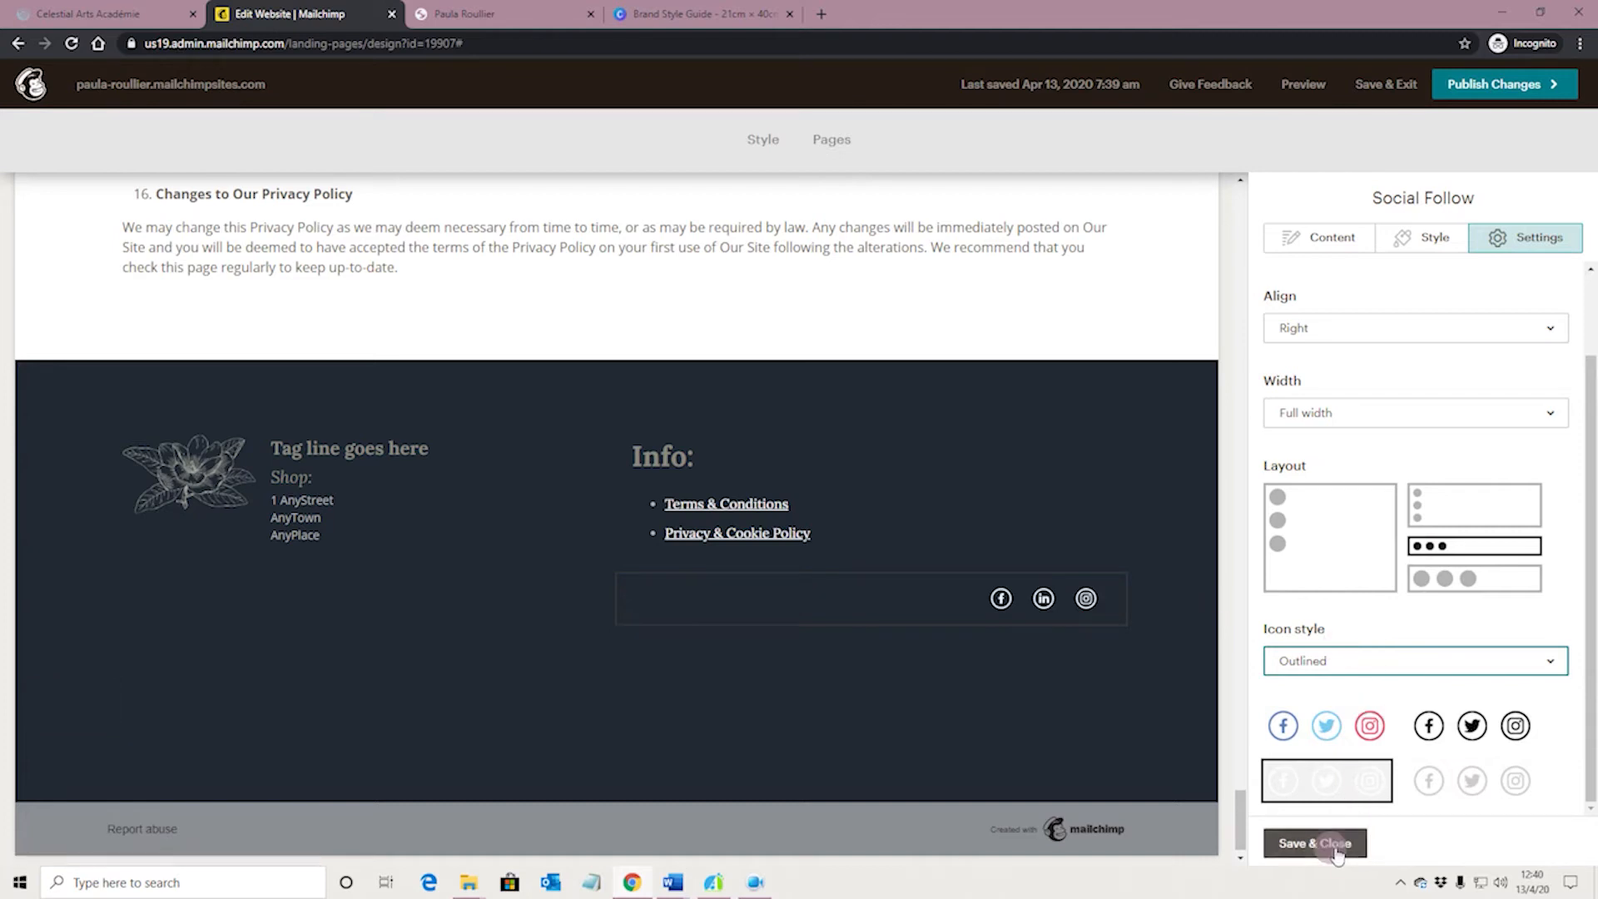
left_click(1352, 661)
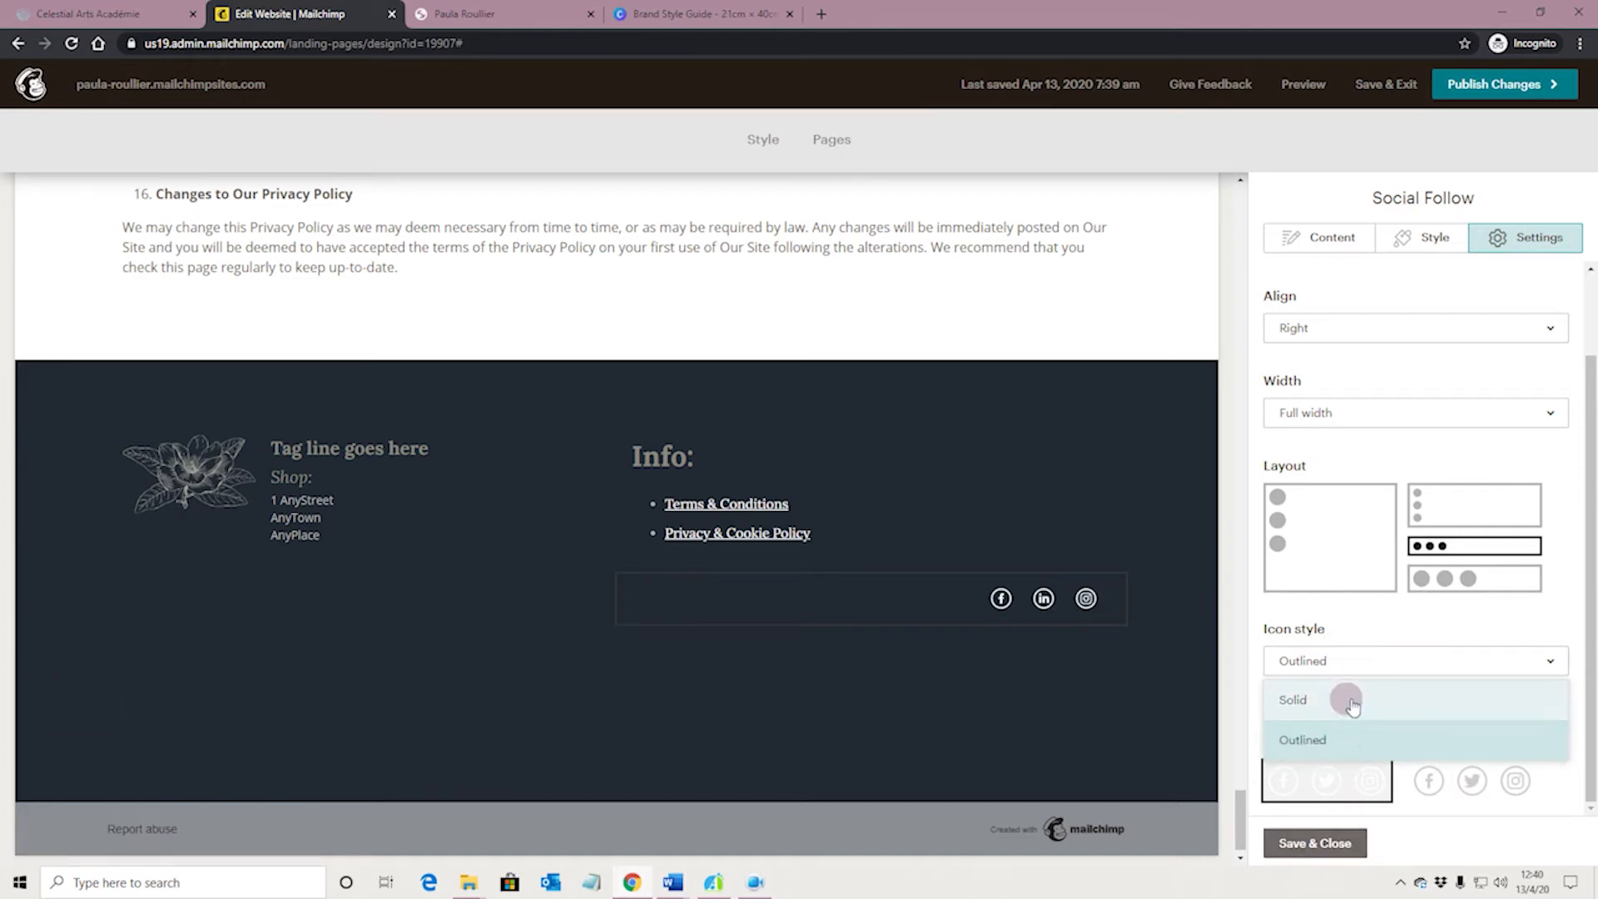
left_click(1348, 700)
left_click(1316, 843)
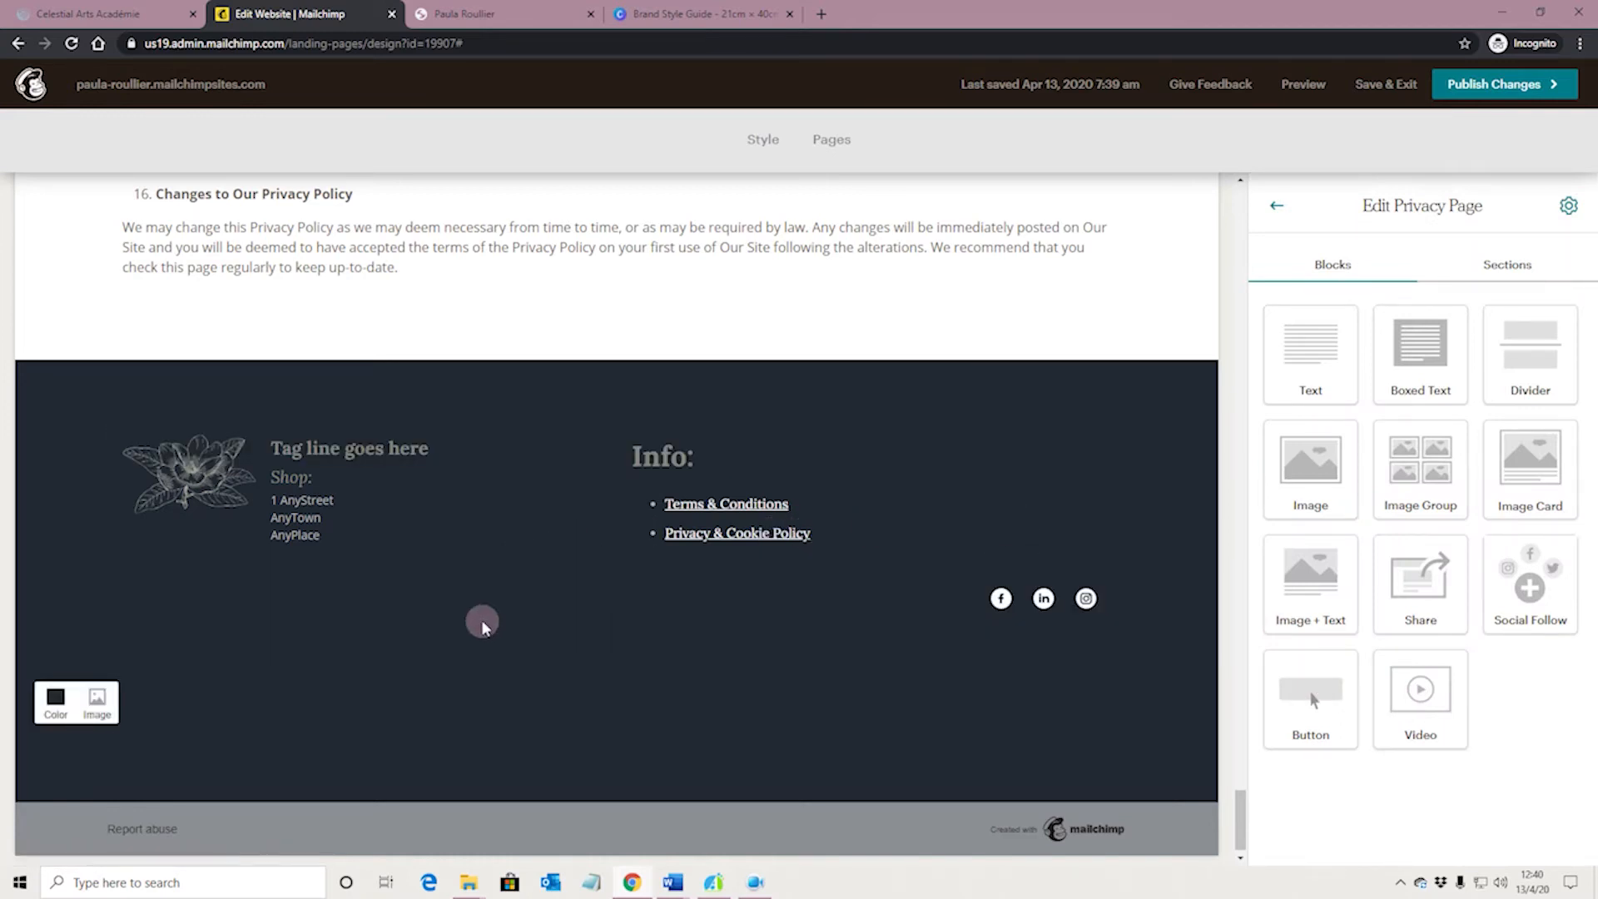
Open the footer's background colour picker, then copy the hex code #716d63 of the fourth swatch in the Canva Brand Style Guide
scroll(473, 586, "up", 1)
scroll(417, 651, "down", 2)
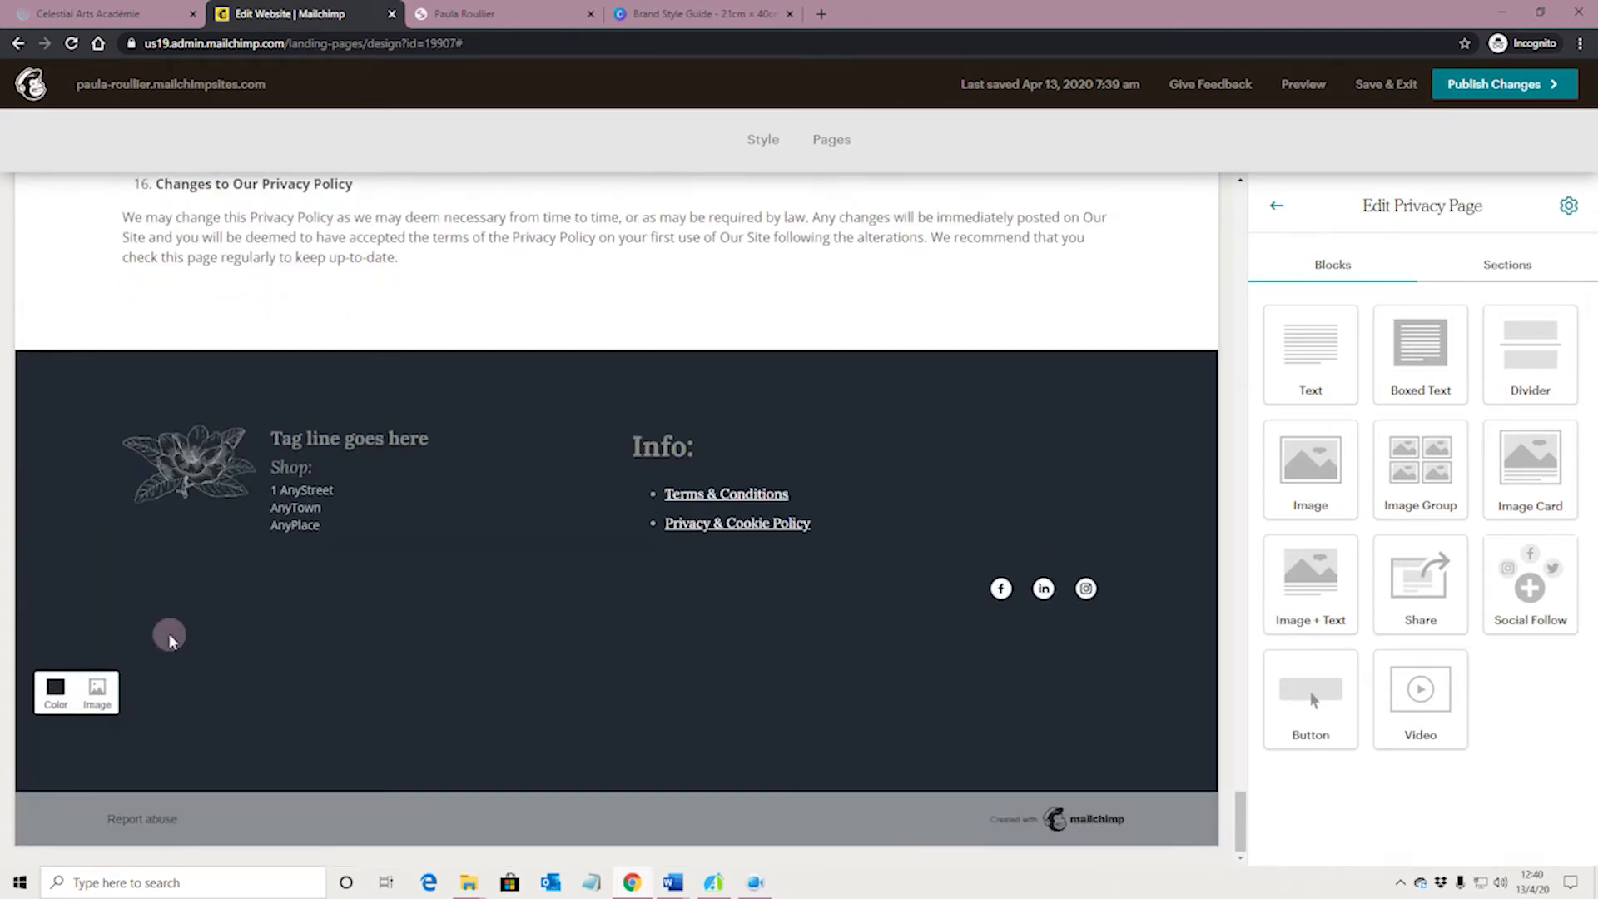
left_click(56, 688)
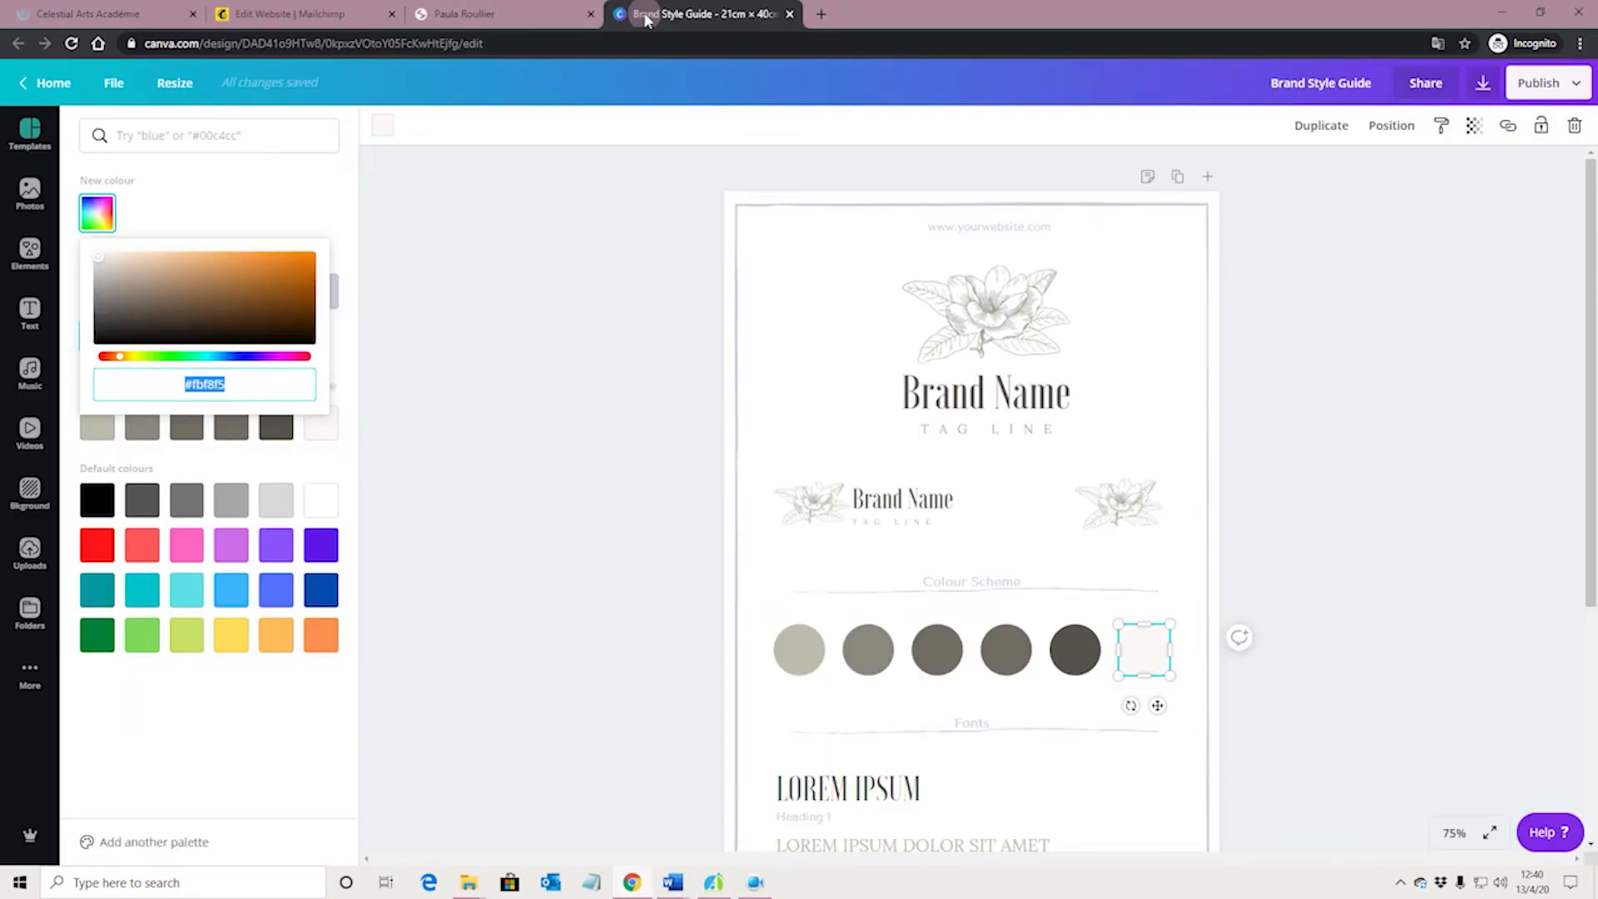
left_click(699, 14)
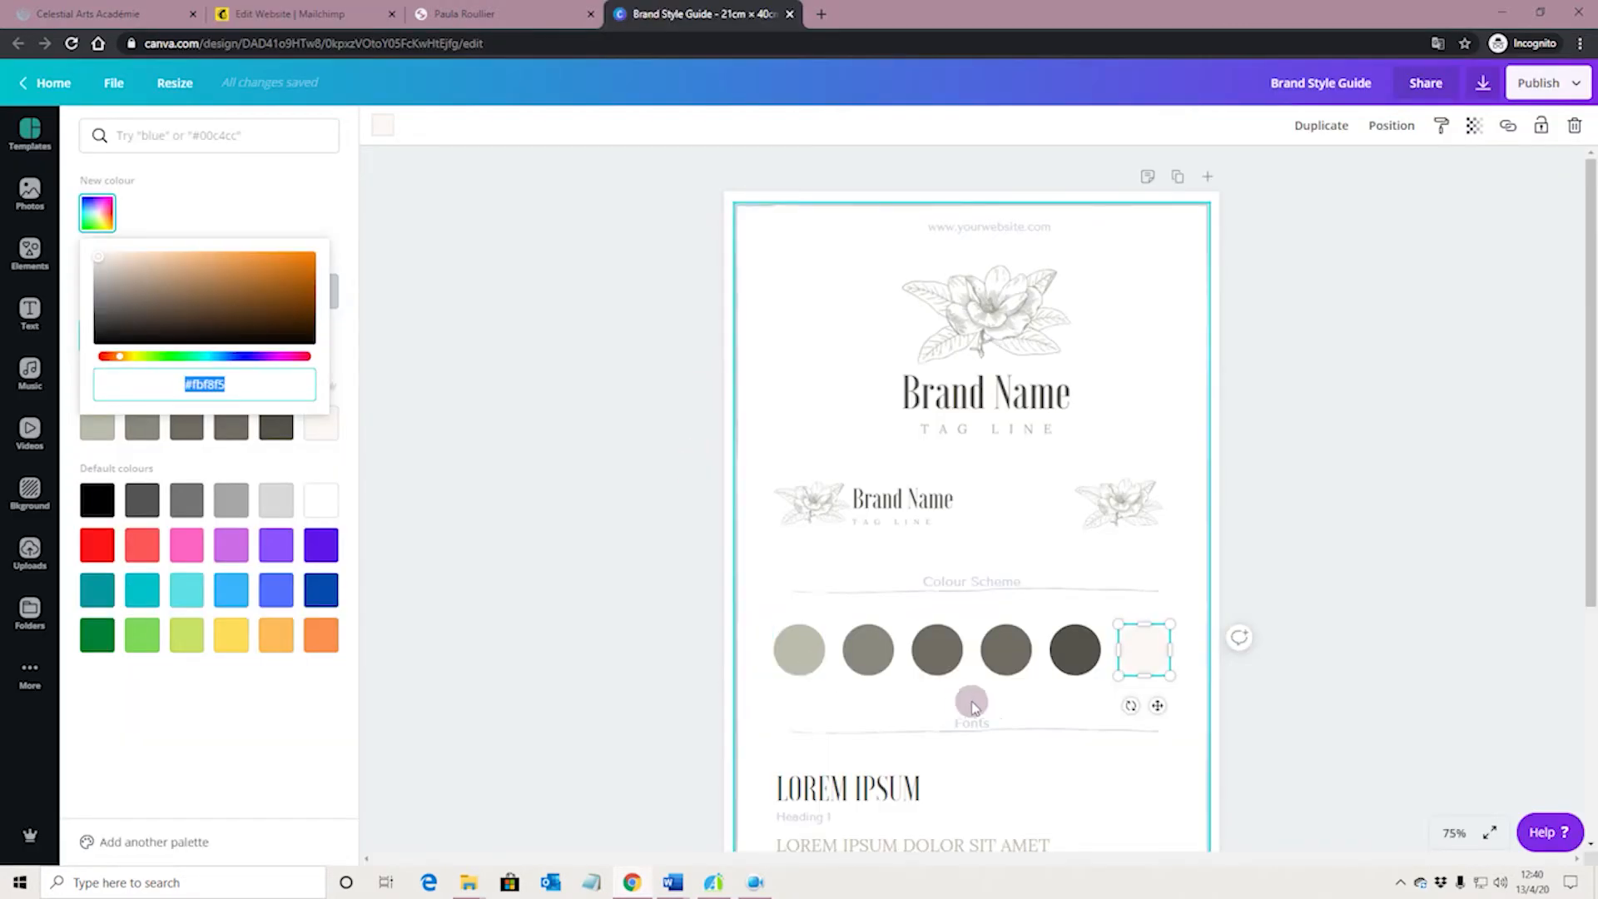
left_click(1022, 666)
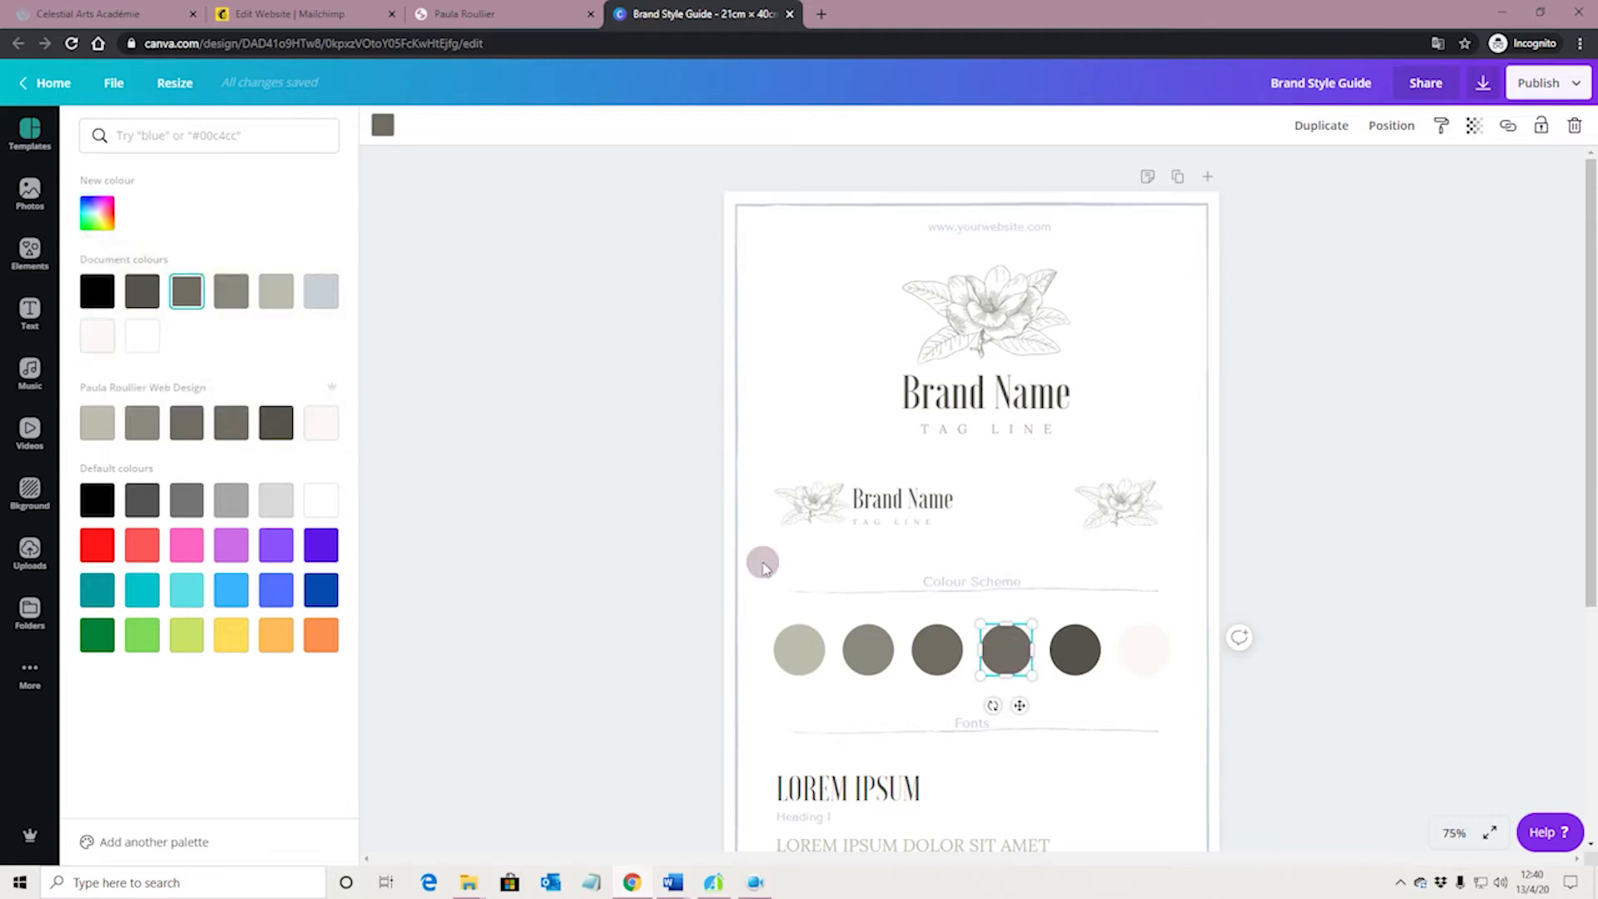
left_click(98, 218)
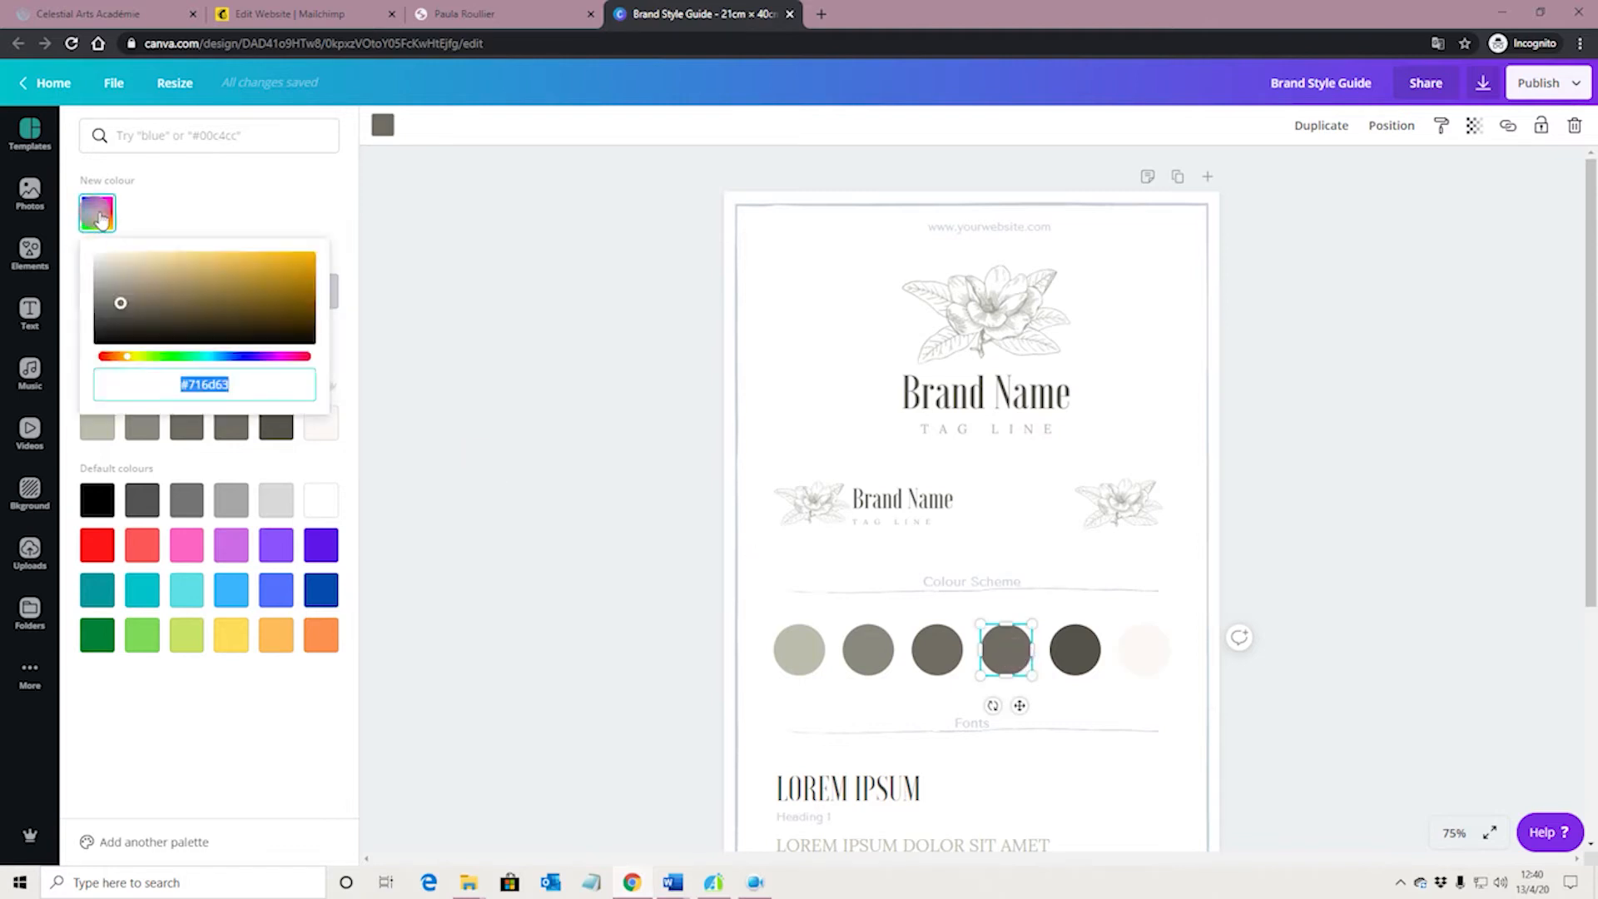
Return to the Mailchimp website editor and set the footer's background colour to #716d63
left_click(466, 12)
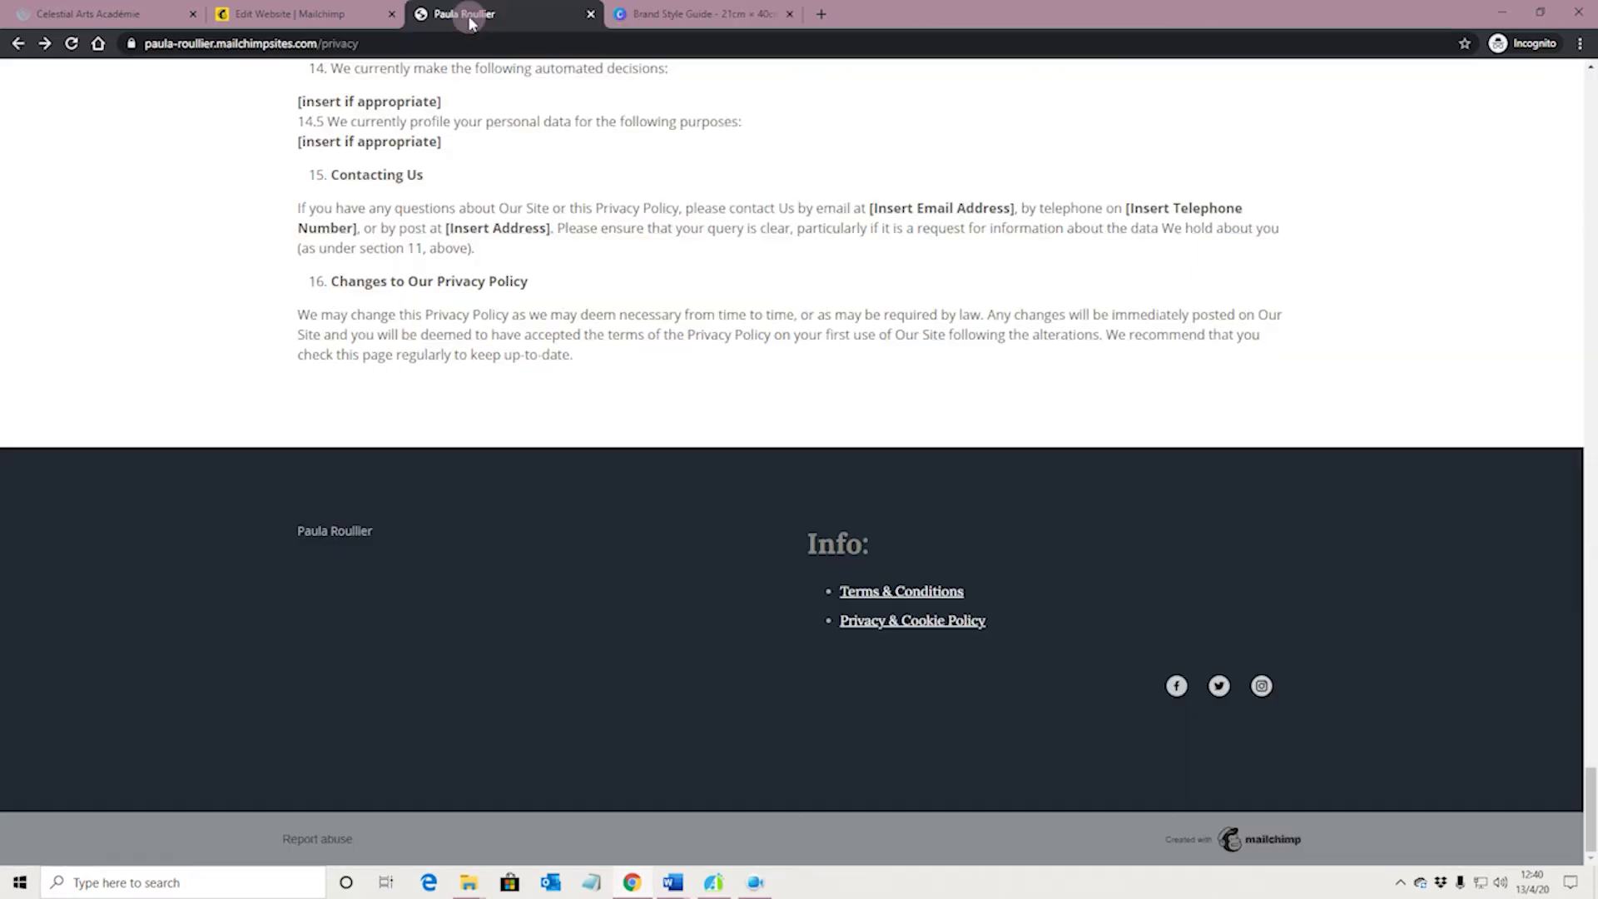
left_click(331, 18)
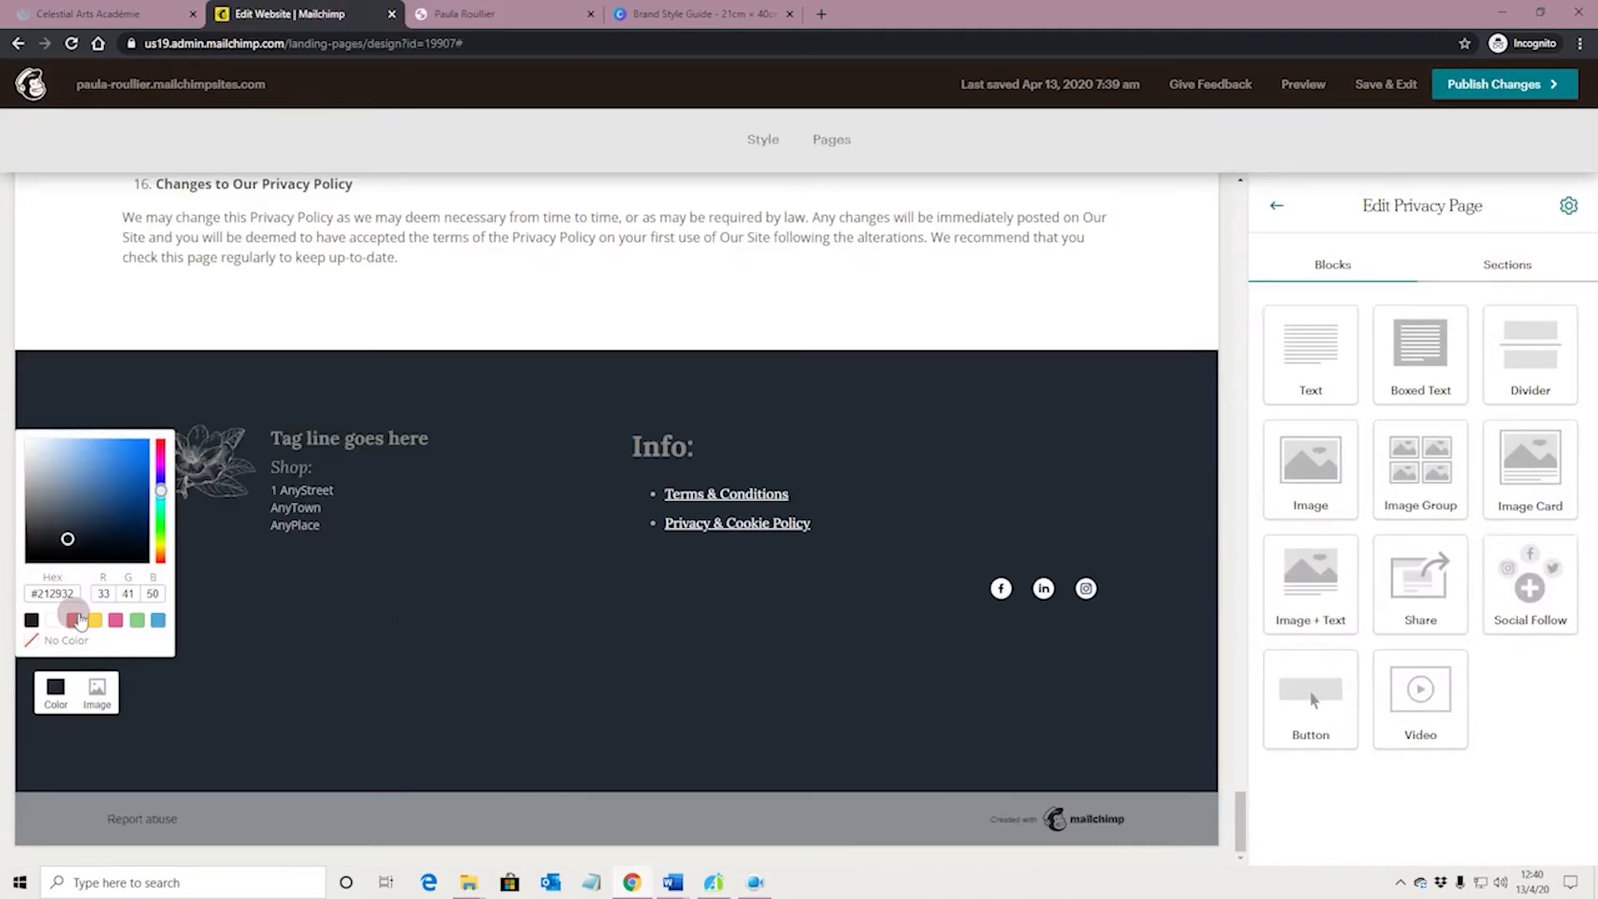
left_click_drag(78, 593, 36, 590)
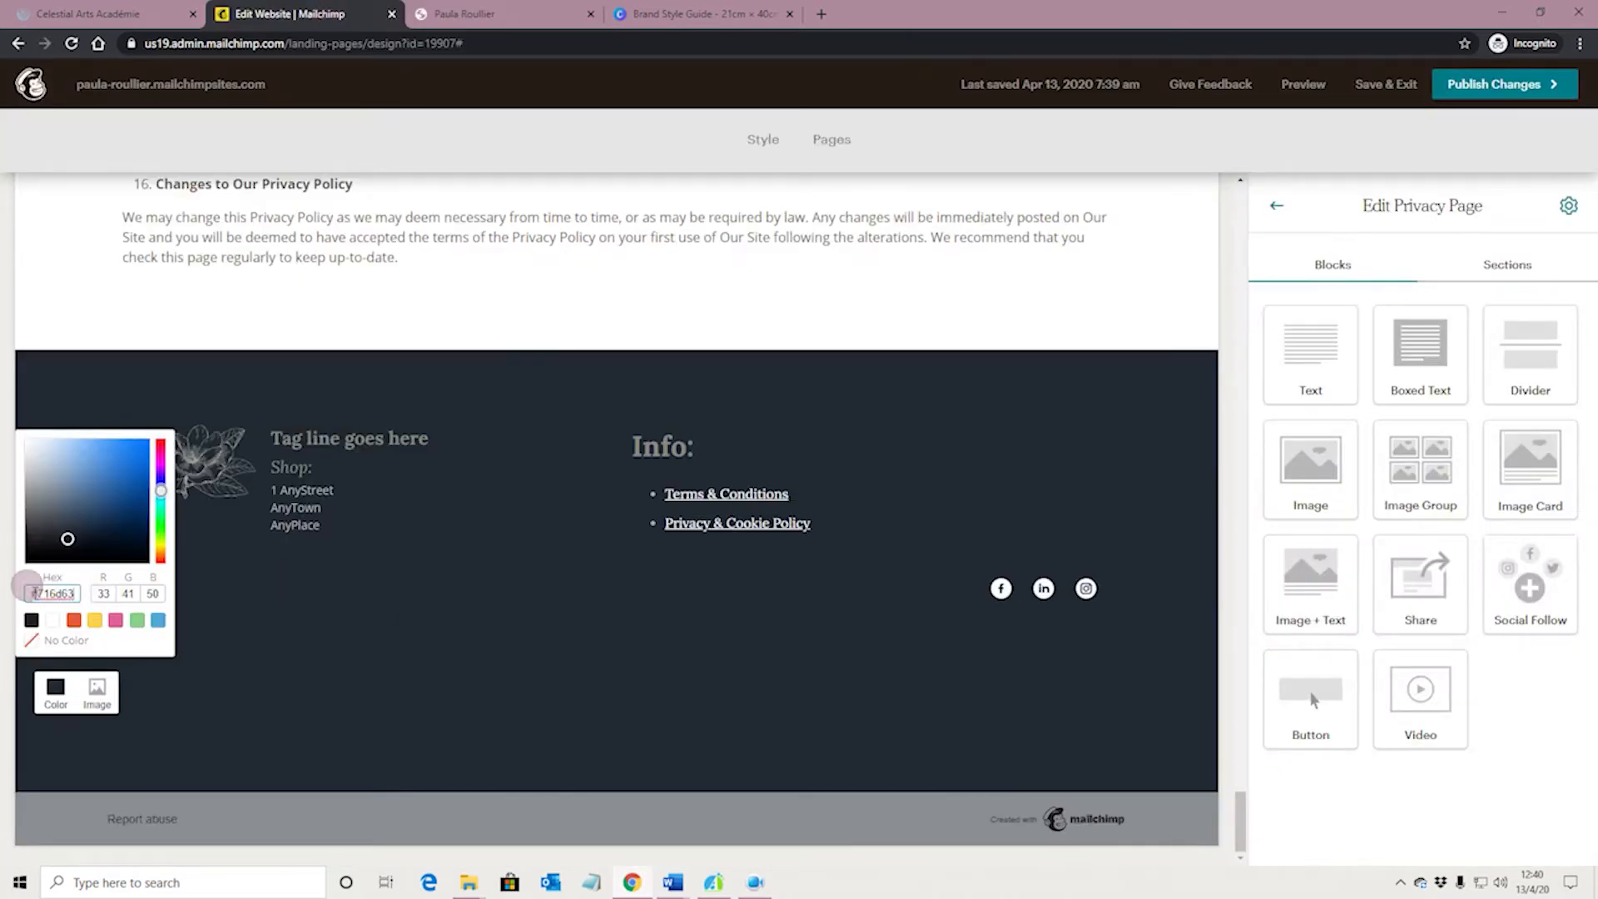
key("Return")
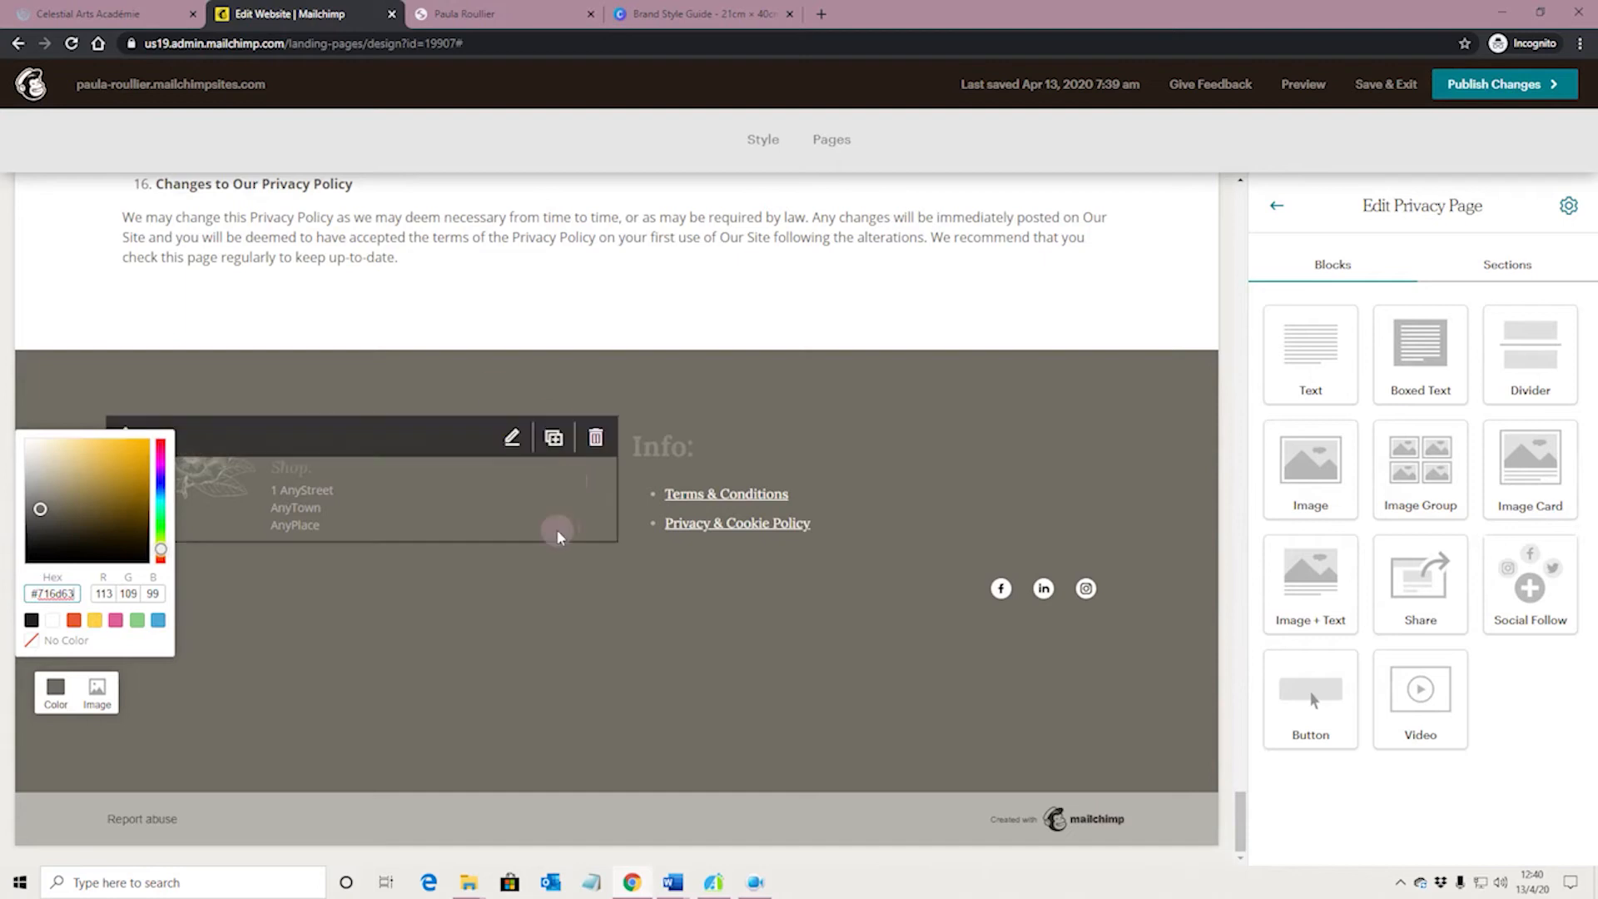
left_click(741, 714)
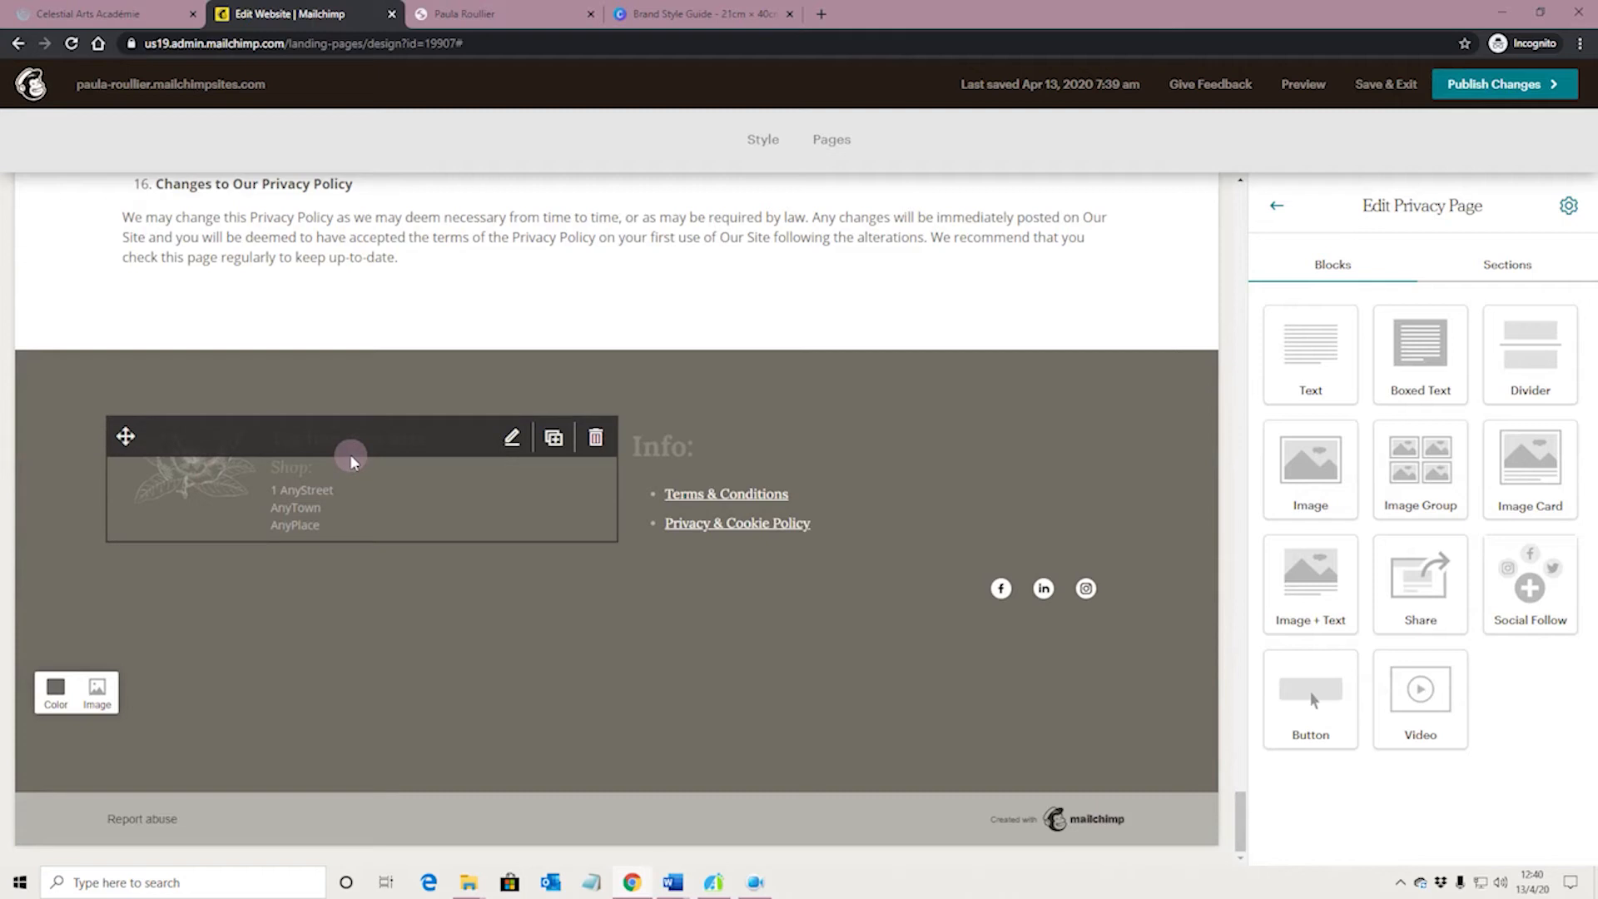
Switch to the Canva Brand Style Guide and copy the hex code #57544a of the fifth colour scheme swatch
left_click(681, 18)
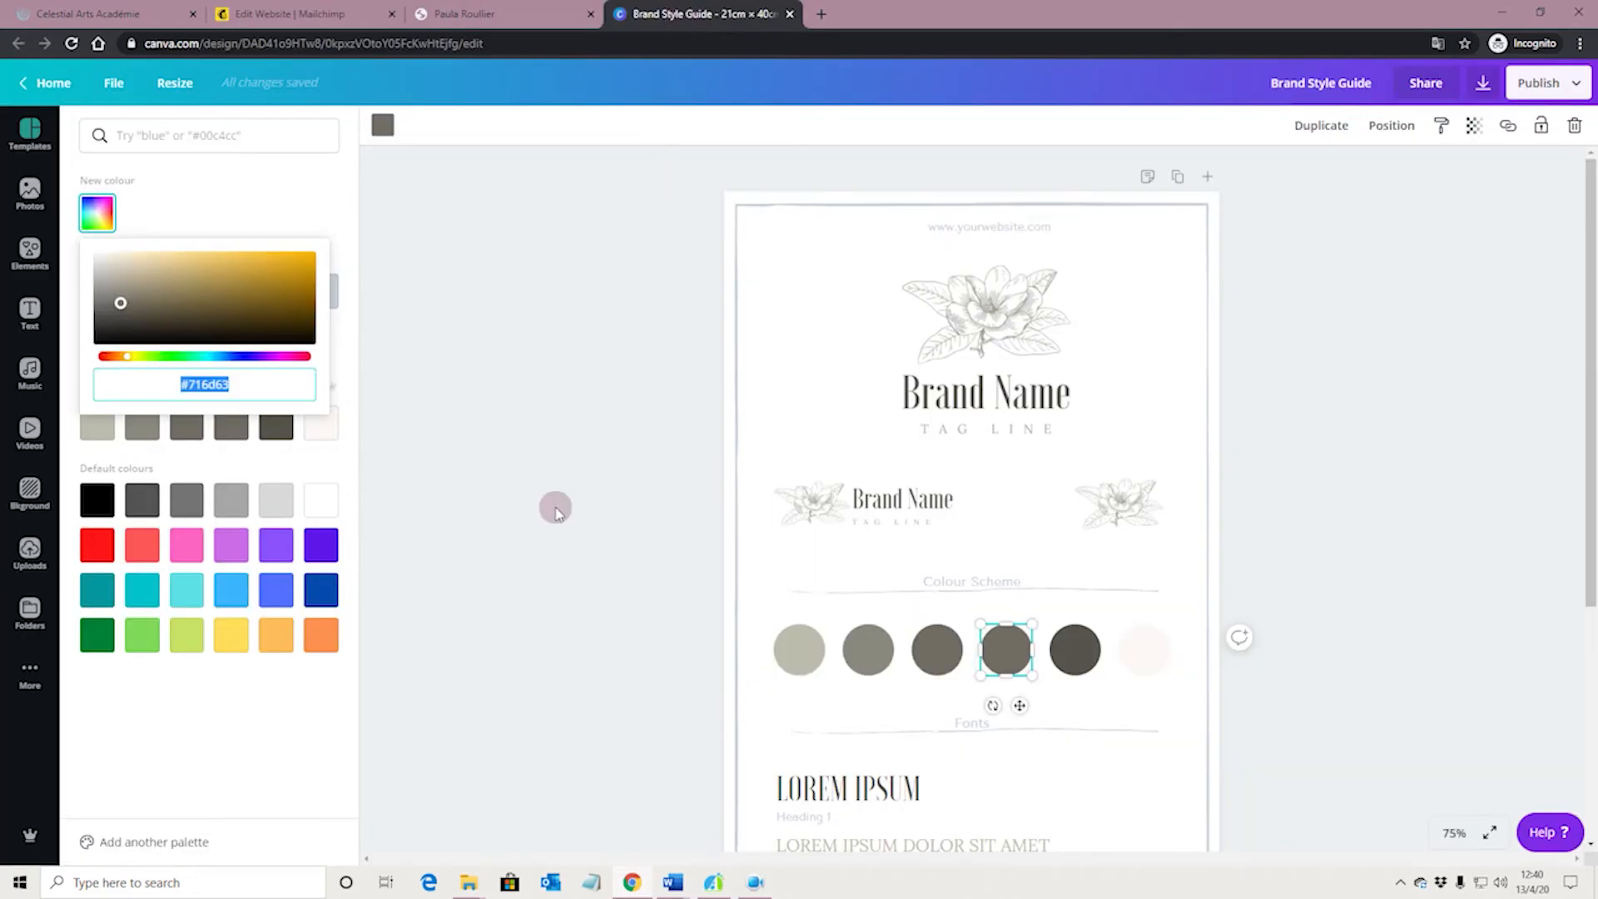
left_click(1075, 659)
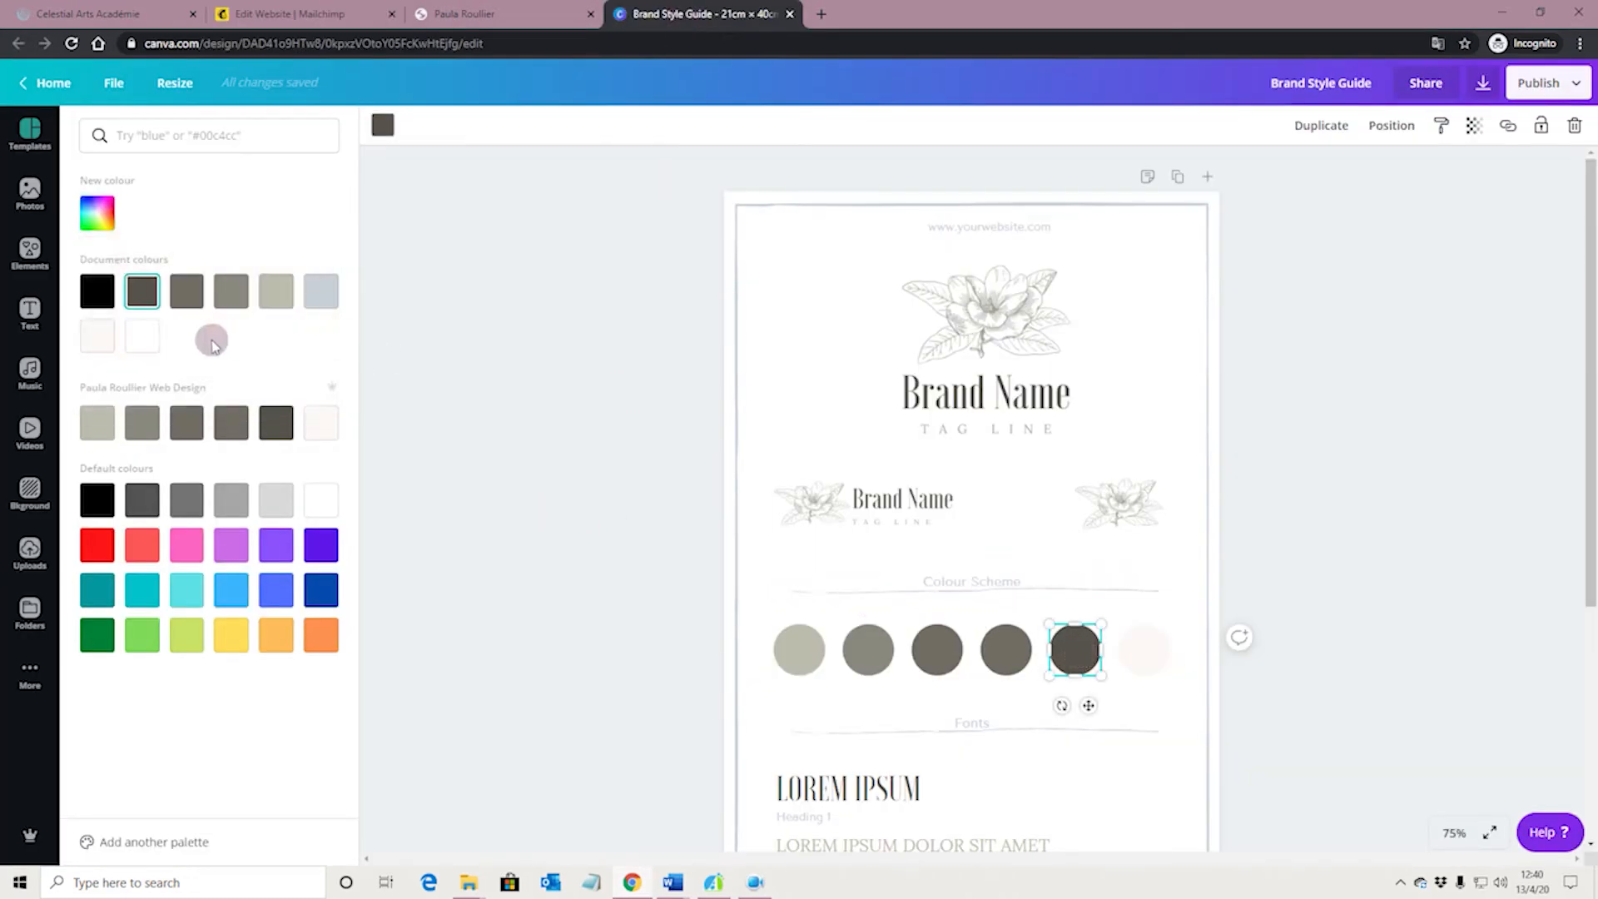
left_click(98, 215)
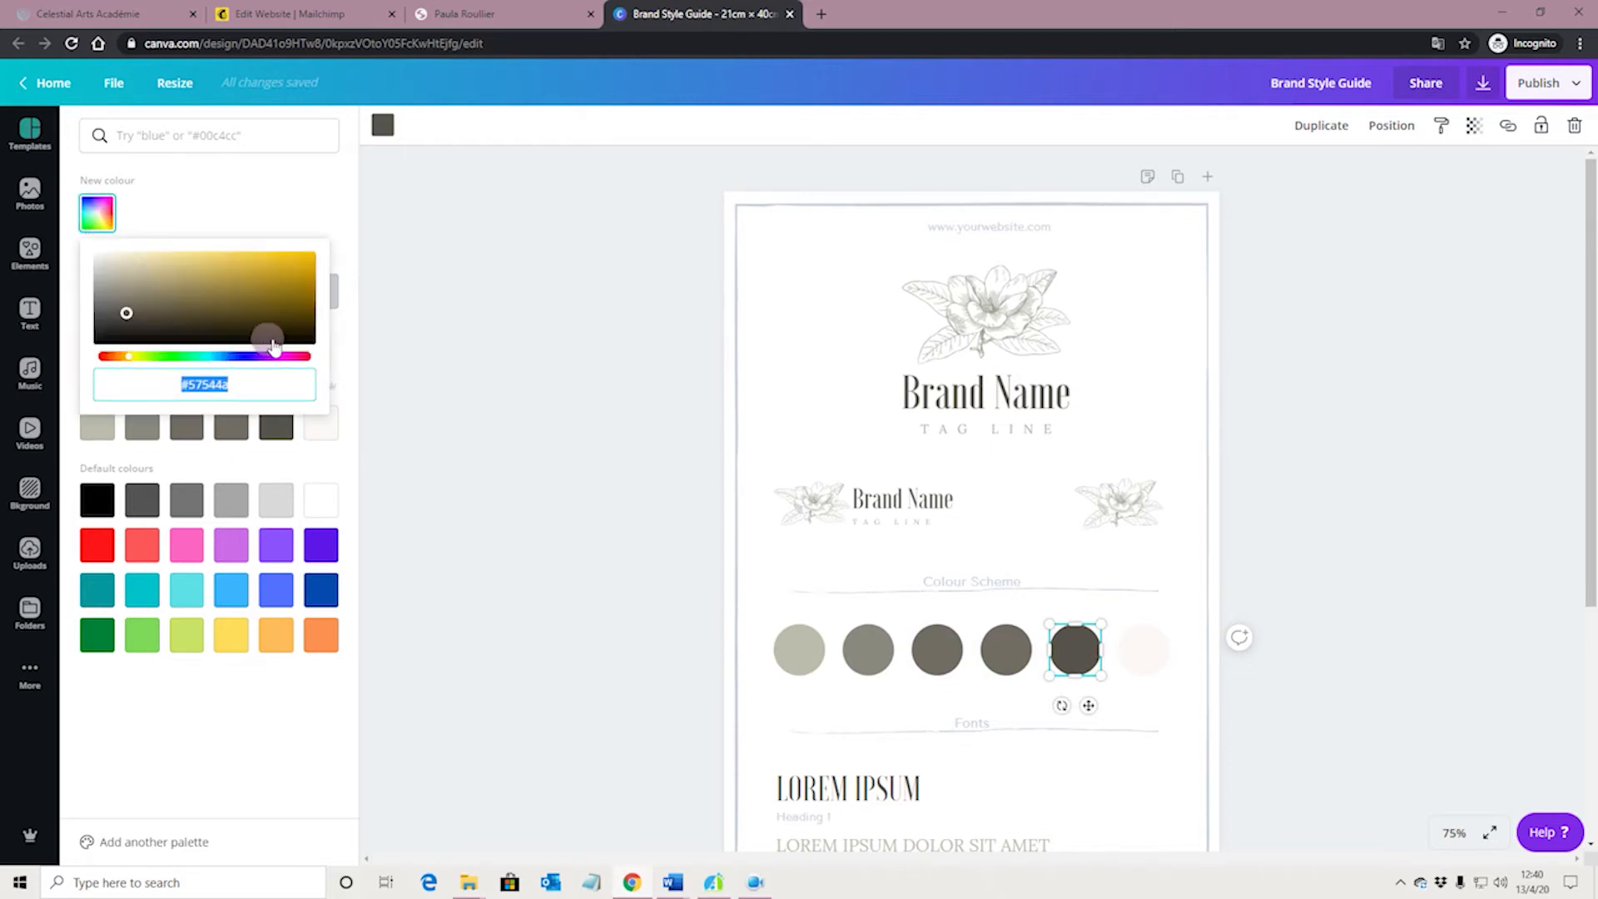
Return to the Mailchimp website editor and set the footer's background colour to #57544a
left_click(316, 15)
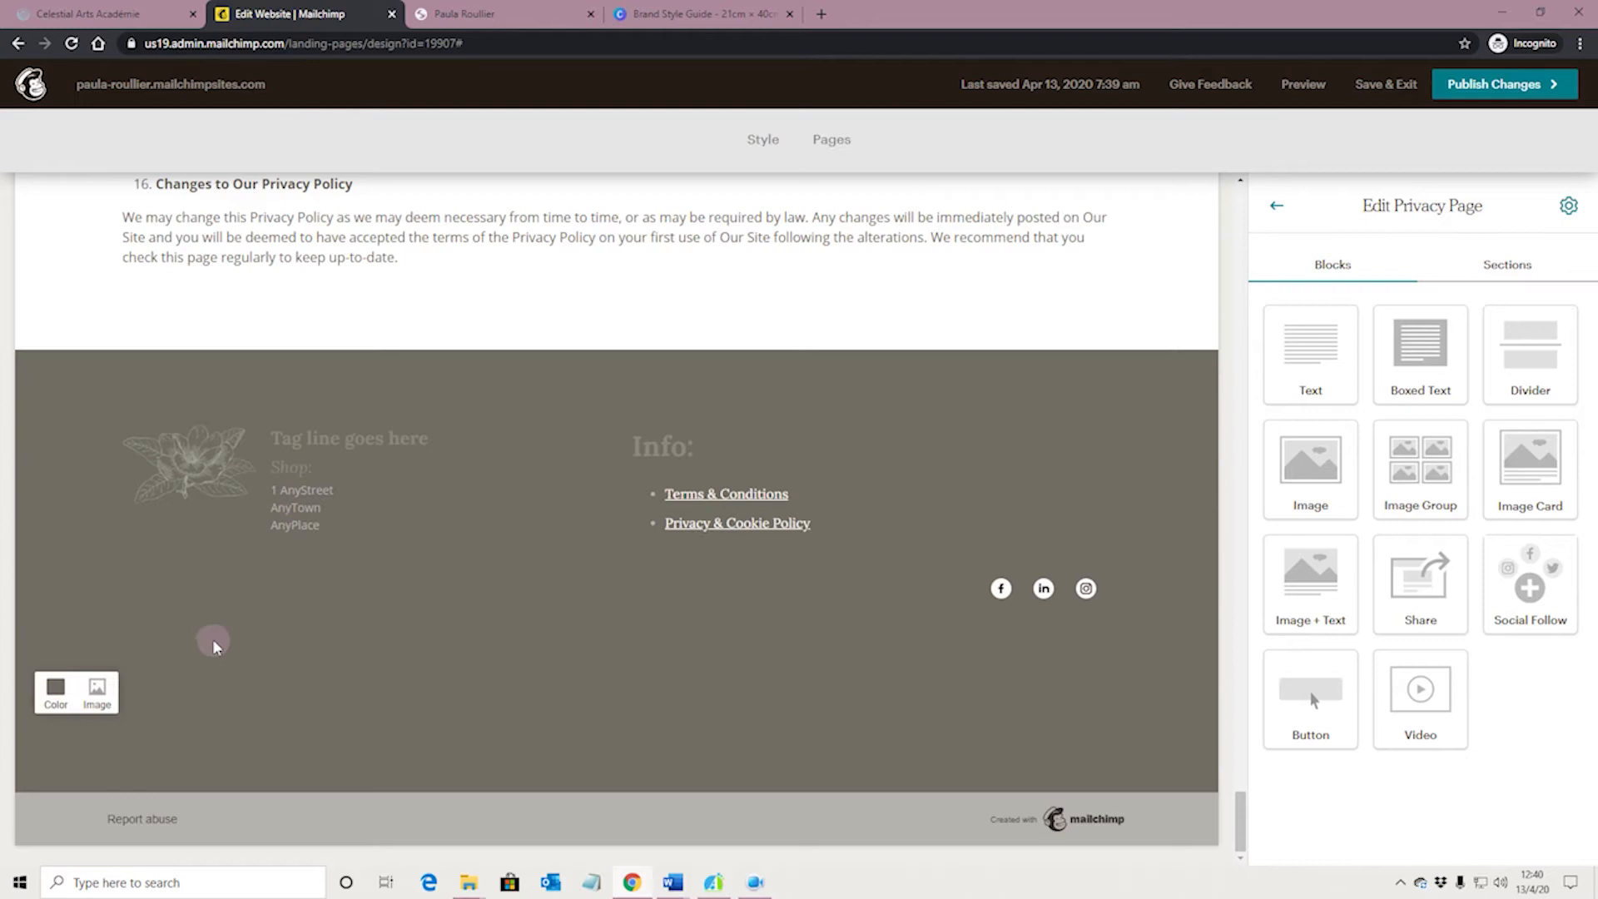
left_click(56, 691)
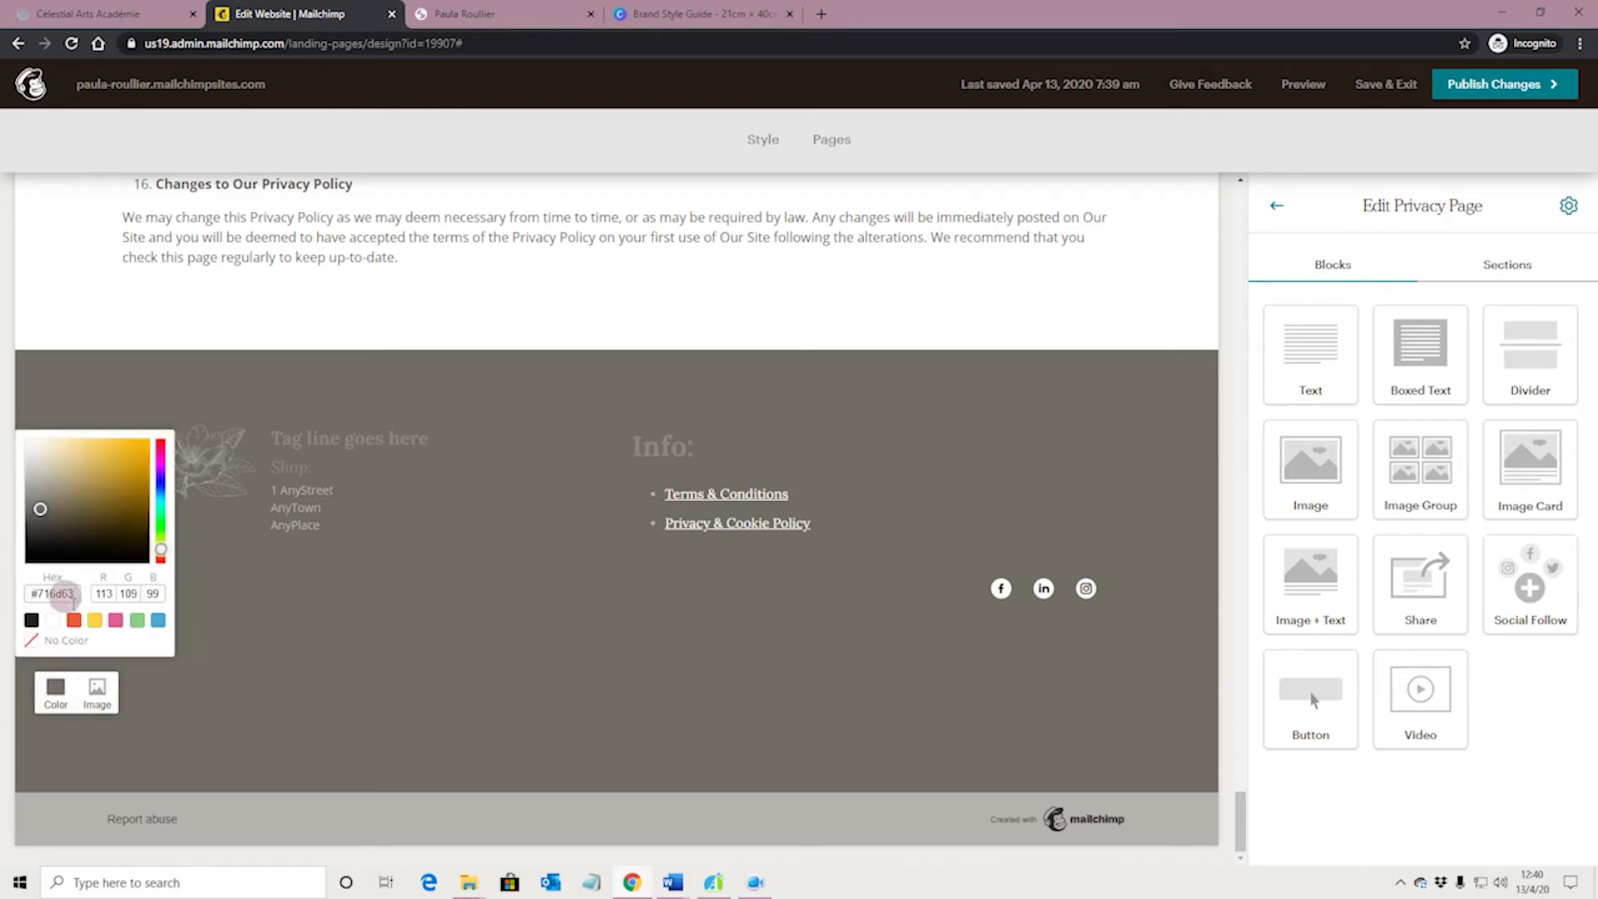
left_click_drag(83, 597, 14, 589)
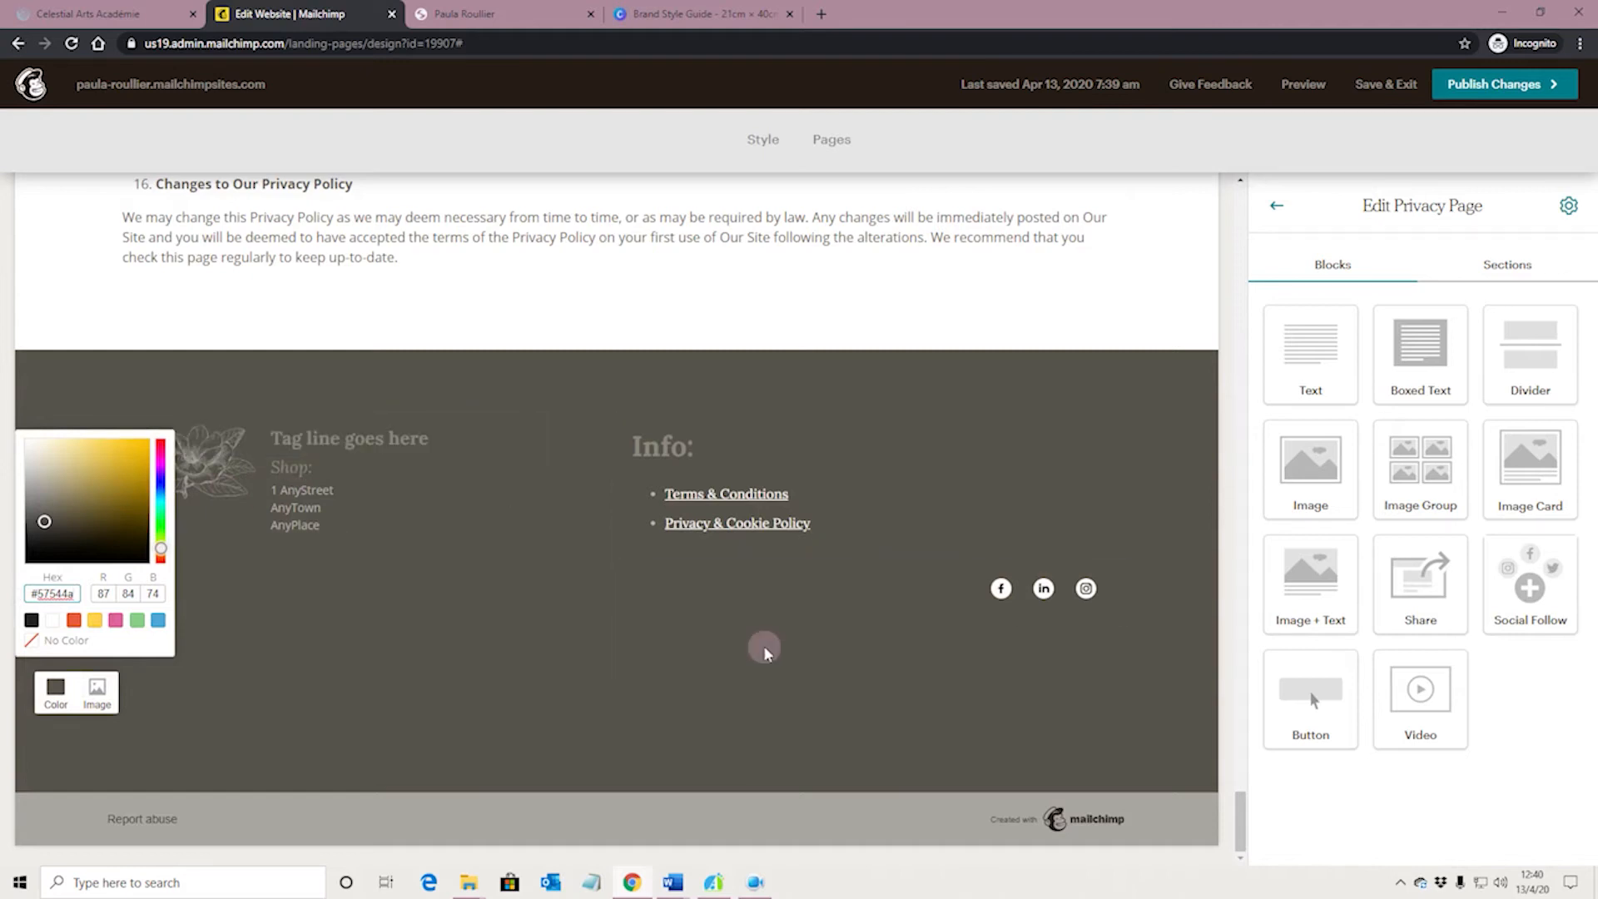
left_click(840, 668)
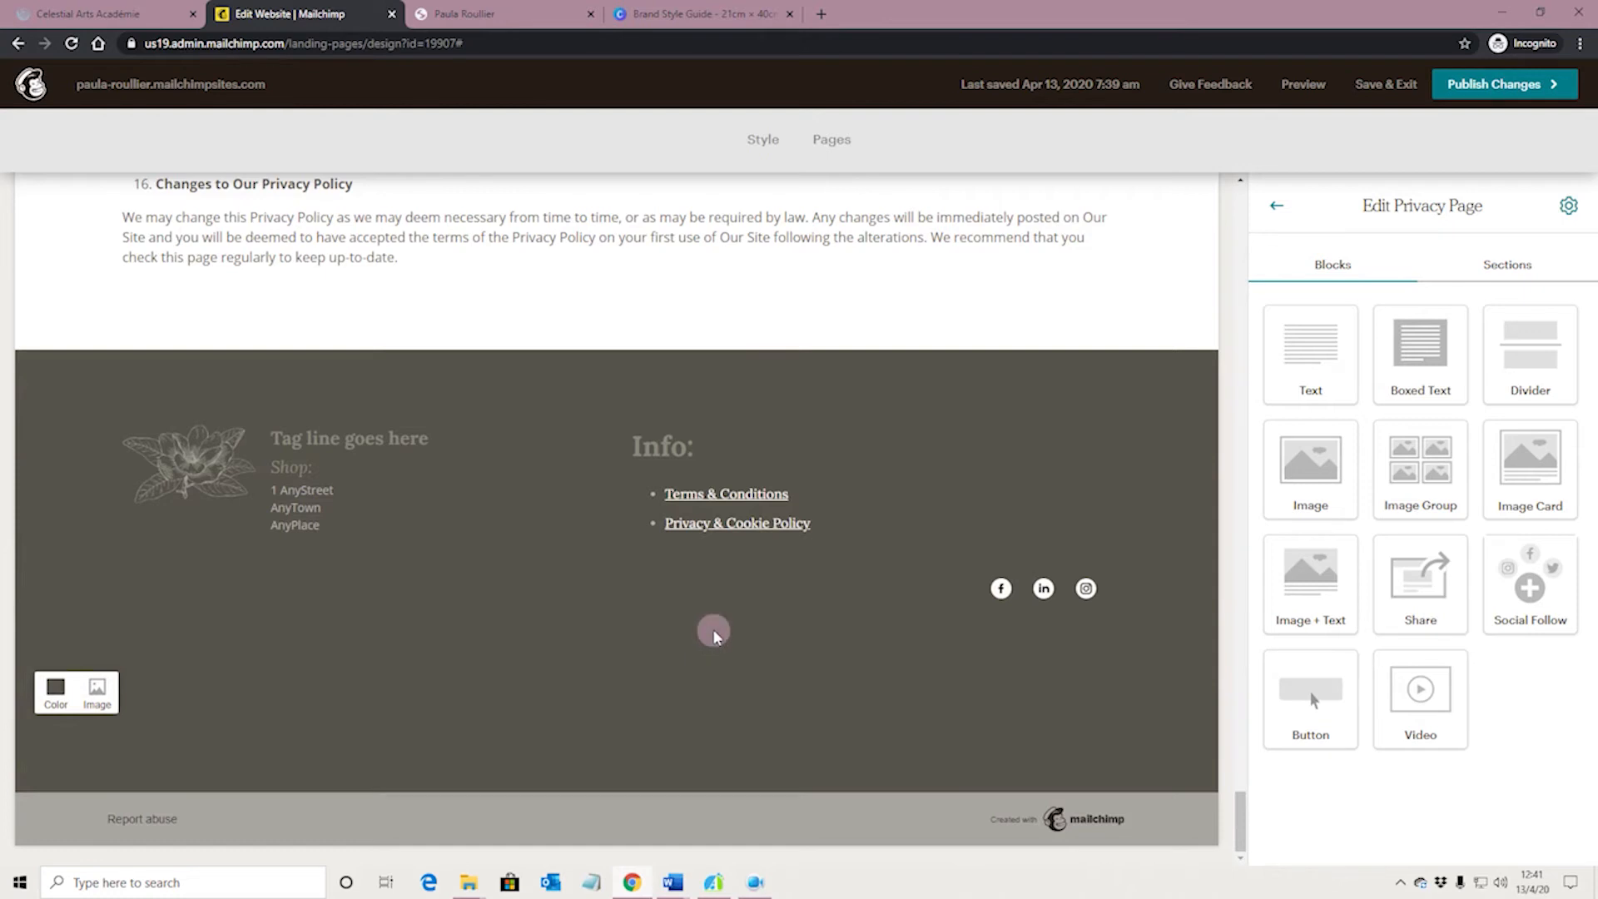
Try the herbs and wooden spoons picture as the footer's background image, and clear it again
left_click(105, 694)
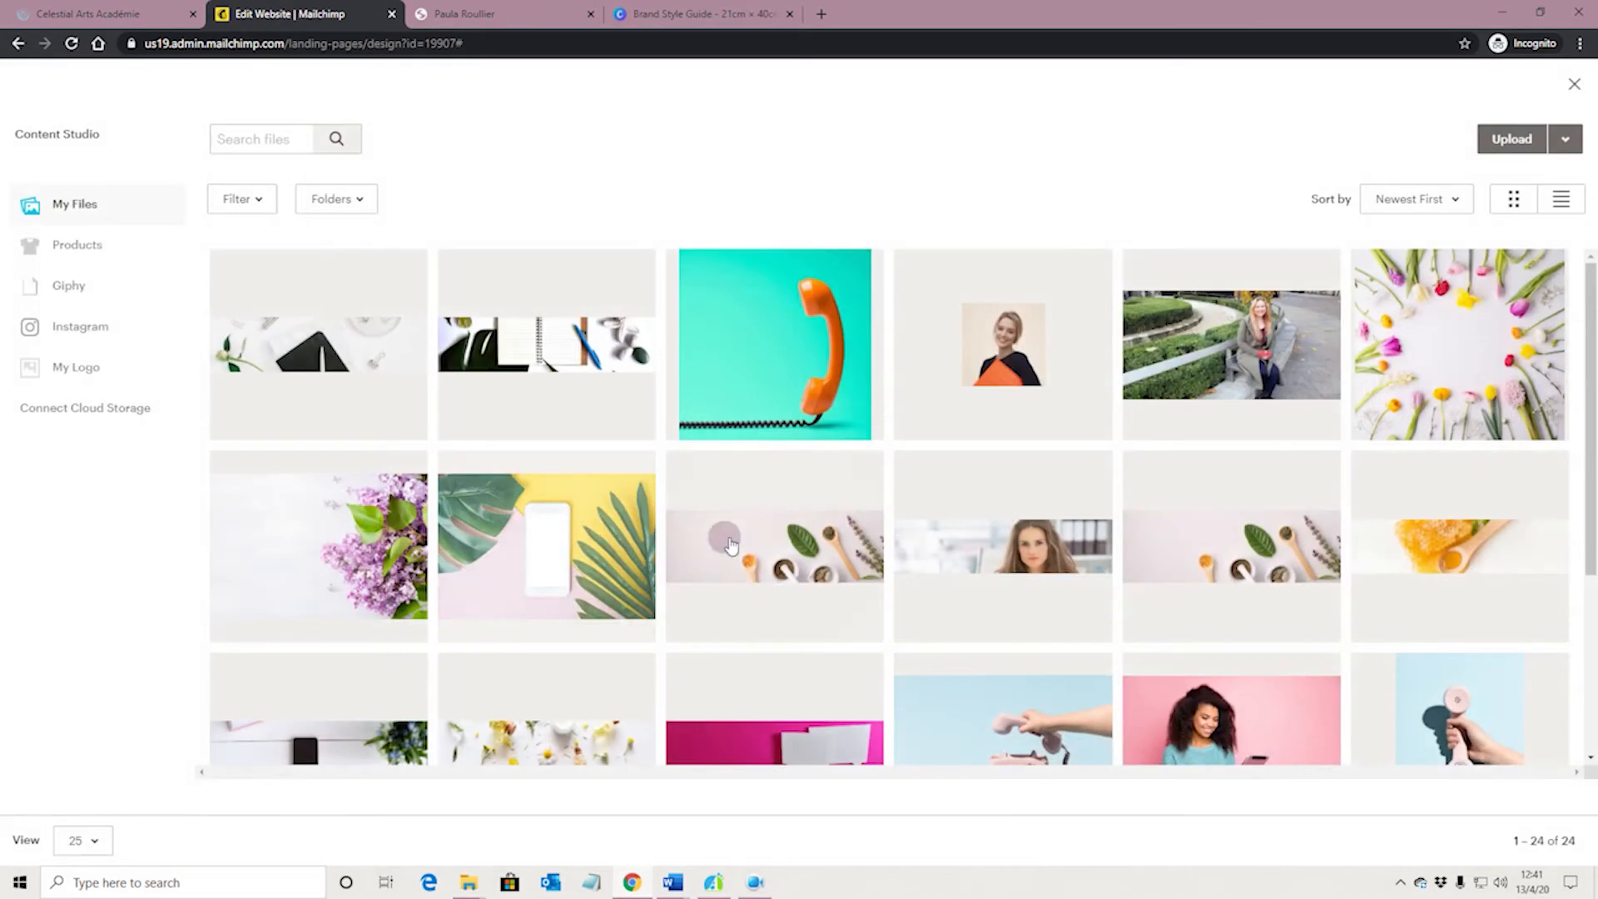
scroll(806, 512, "down", 1)
left_click(805, 512)
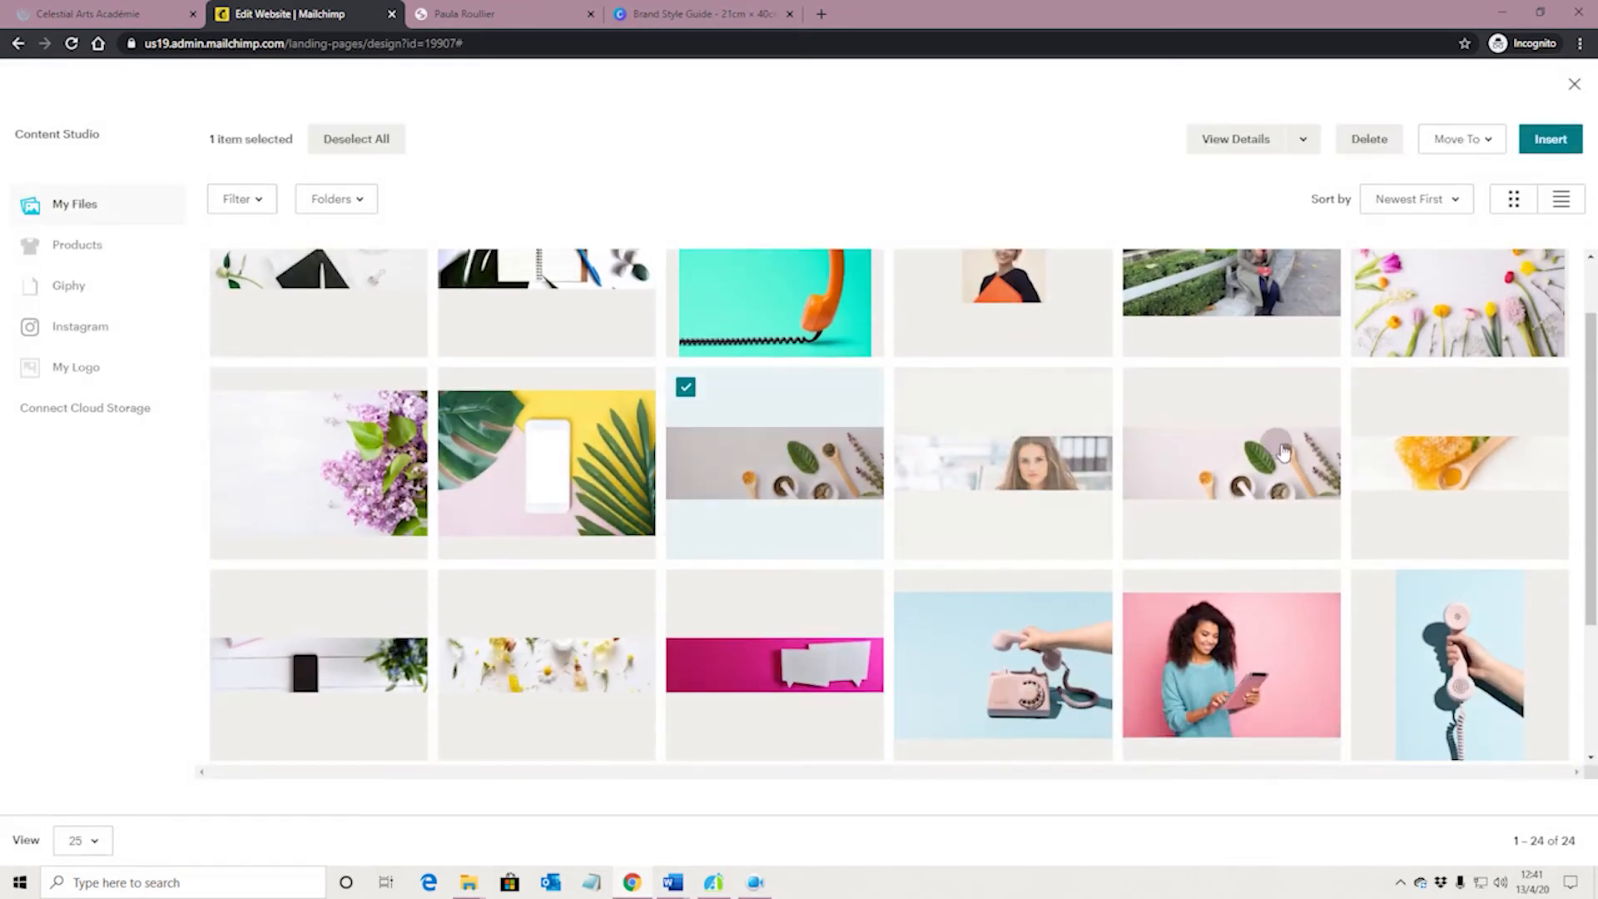
left_click(1550, 139)
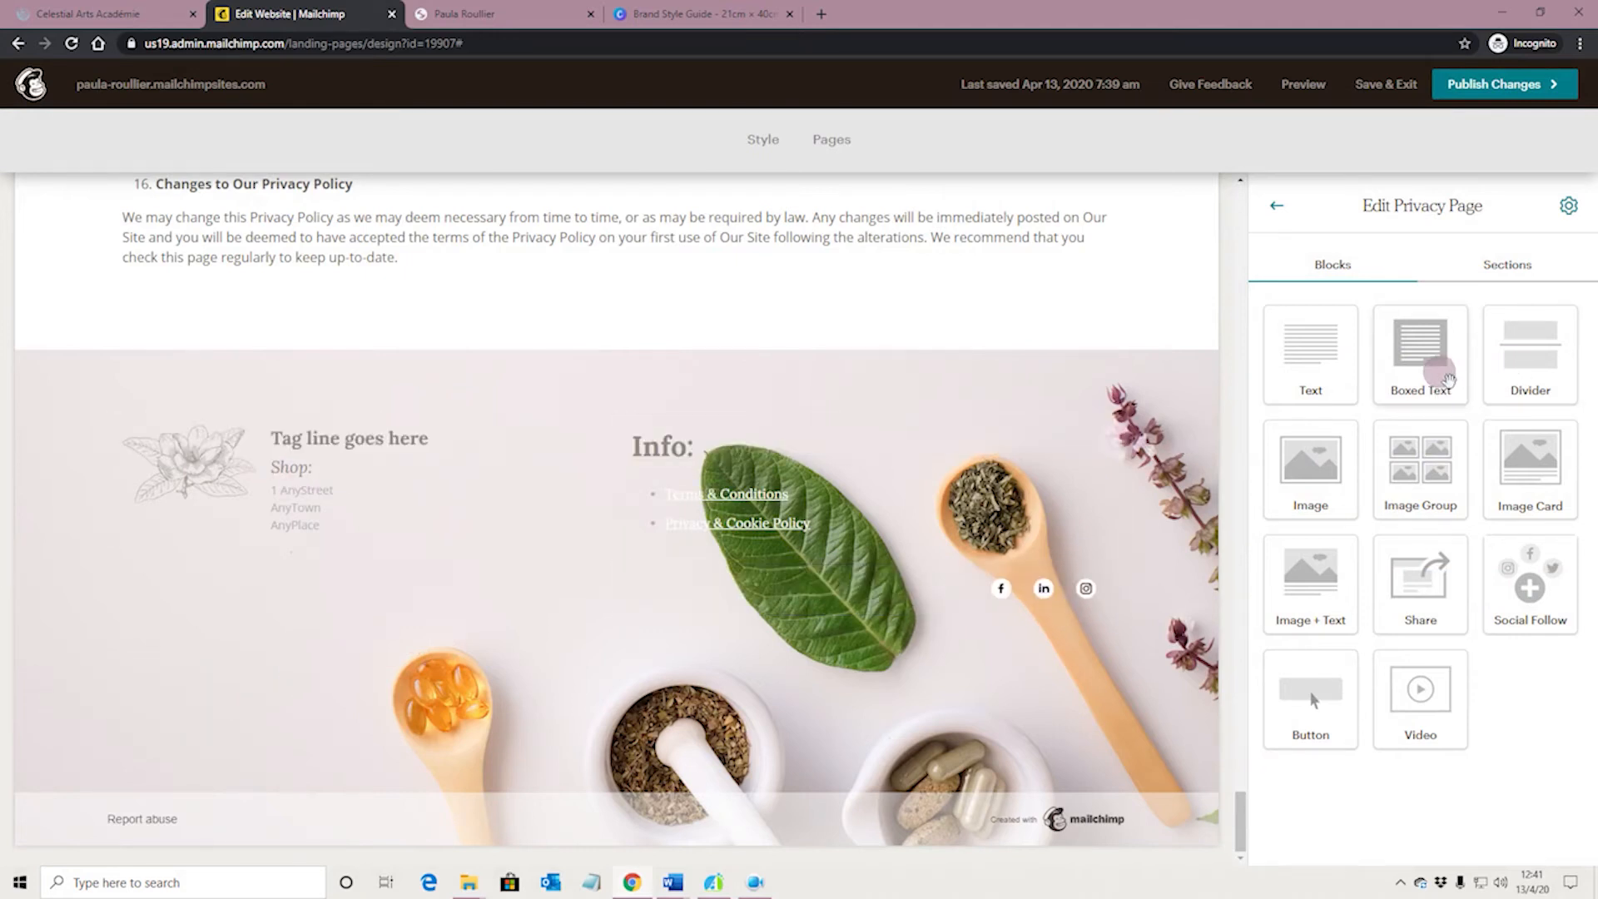
left_click_drag(1447, 380, 858, 601)
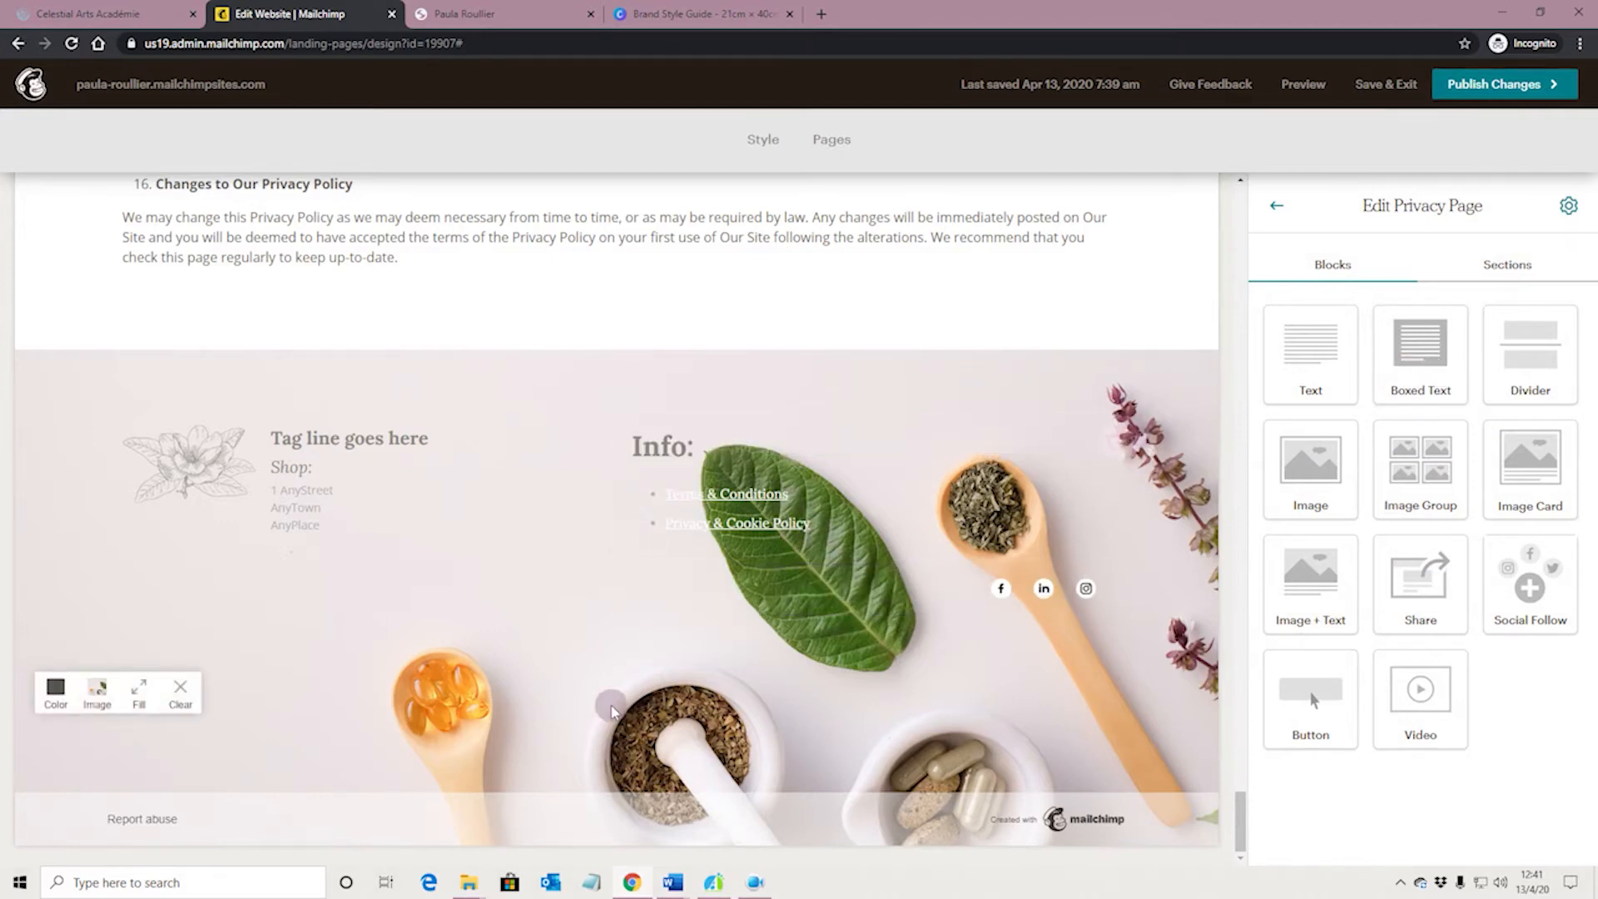
left_click(179, 689)
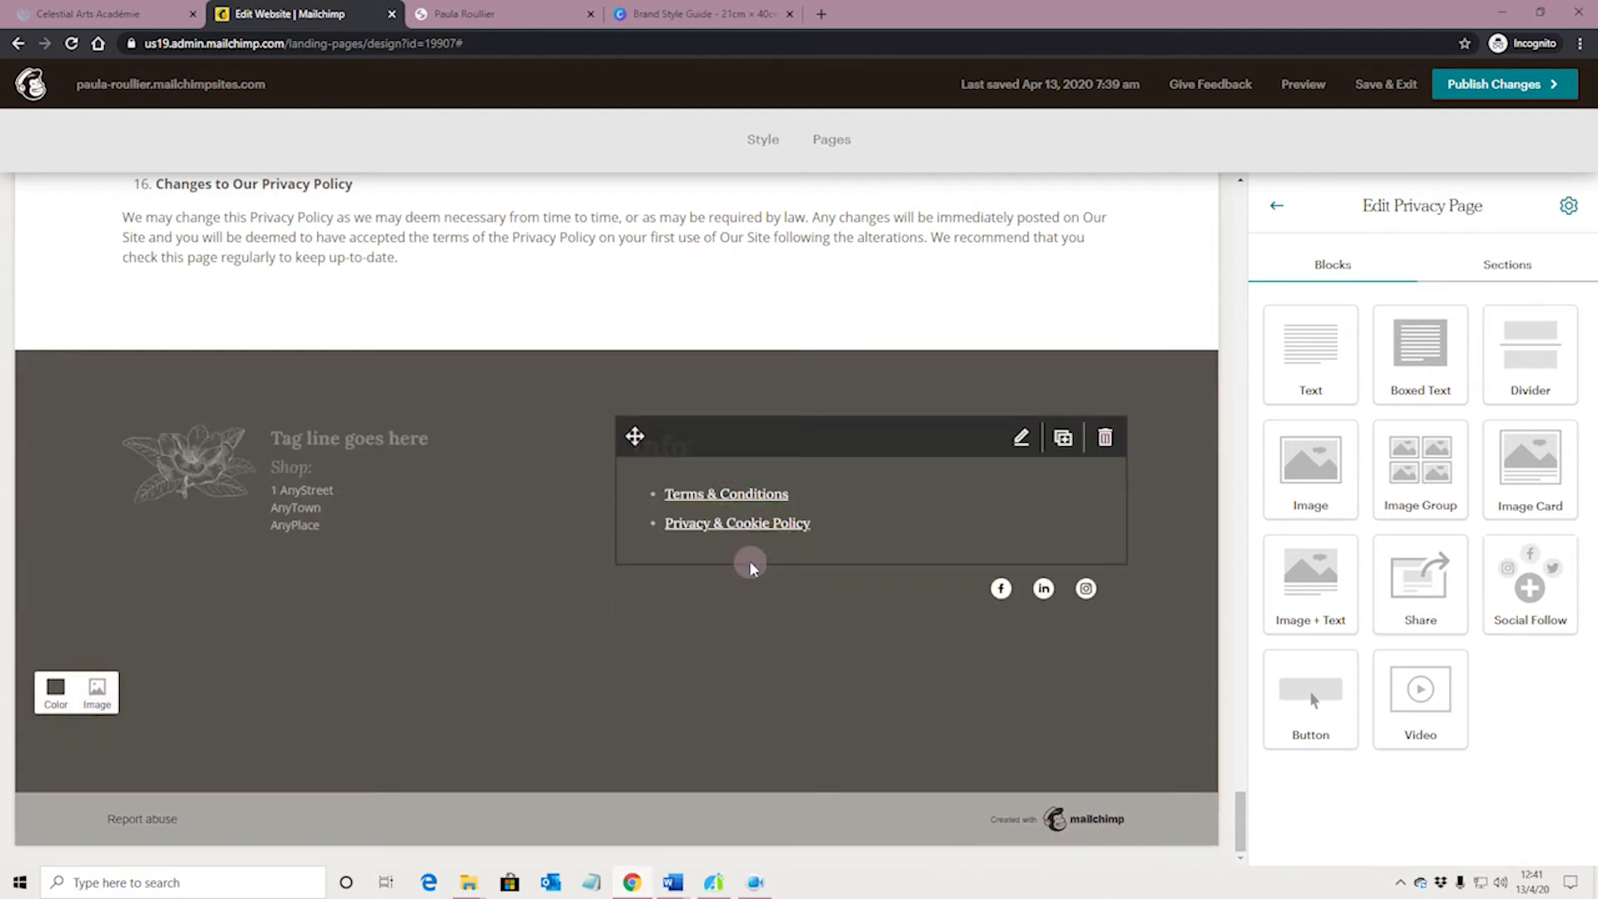
Open the Footer section's style settings for the Privacy page
left_click(1510, 265)
scroll(1487, 425, "down", 2)
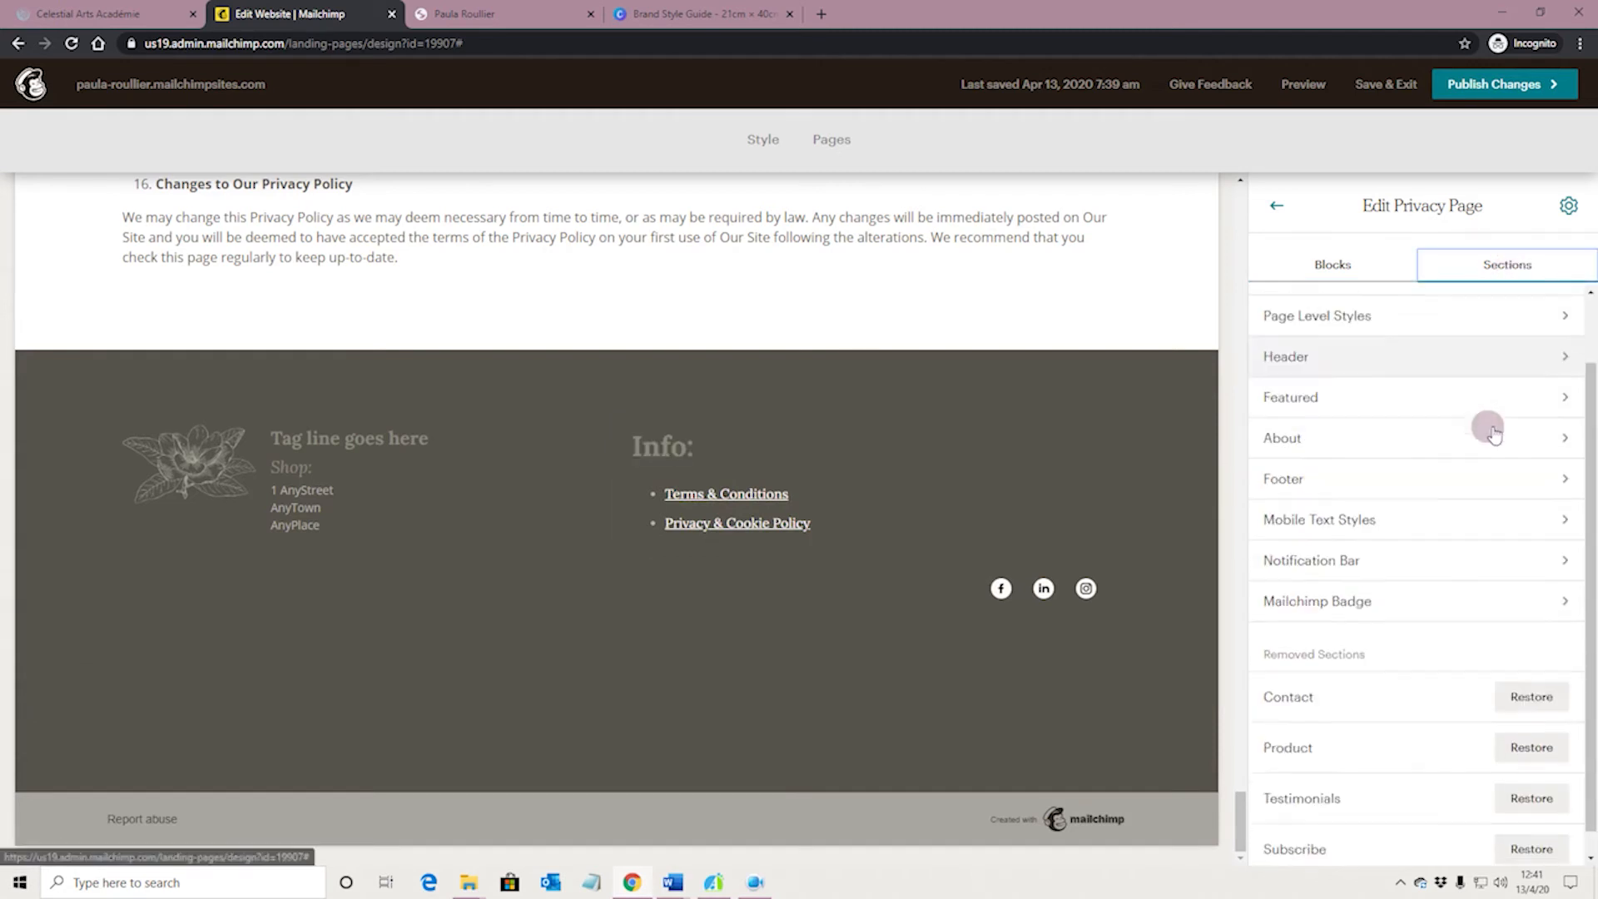
left_click(1556, 457)
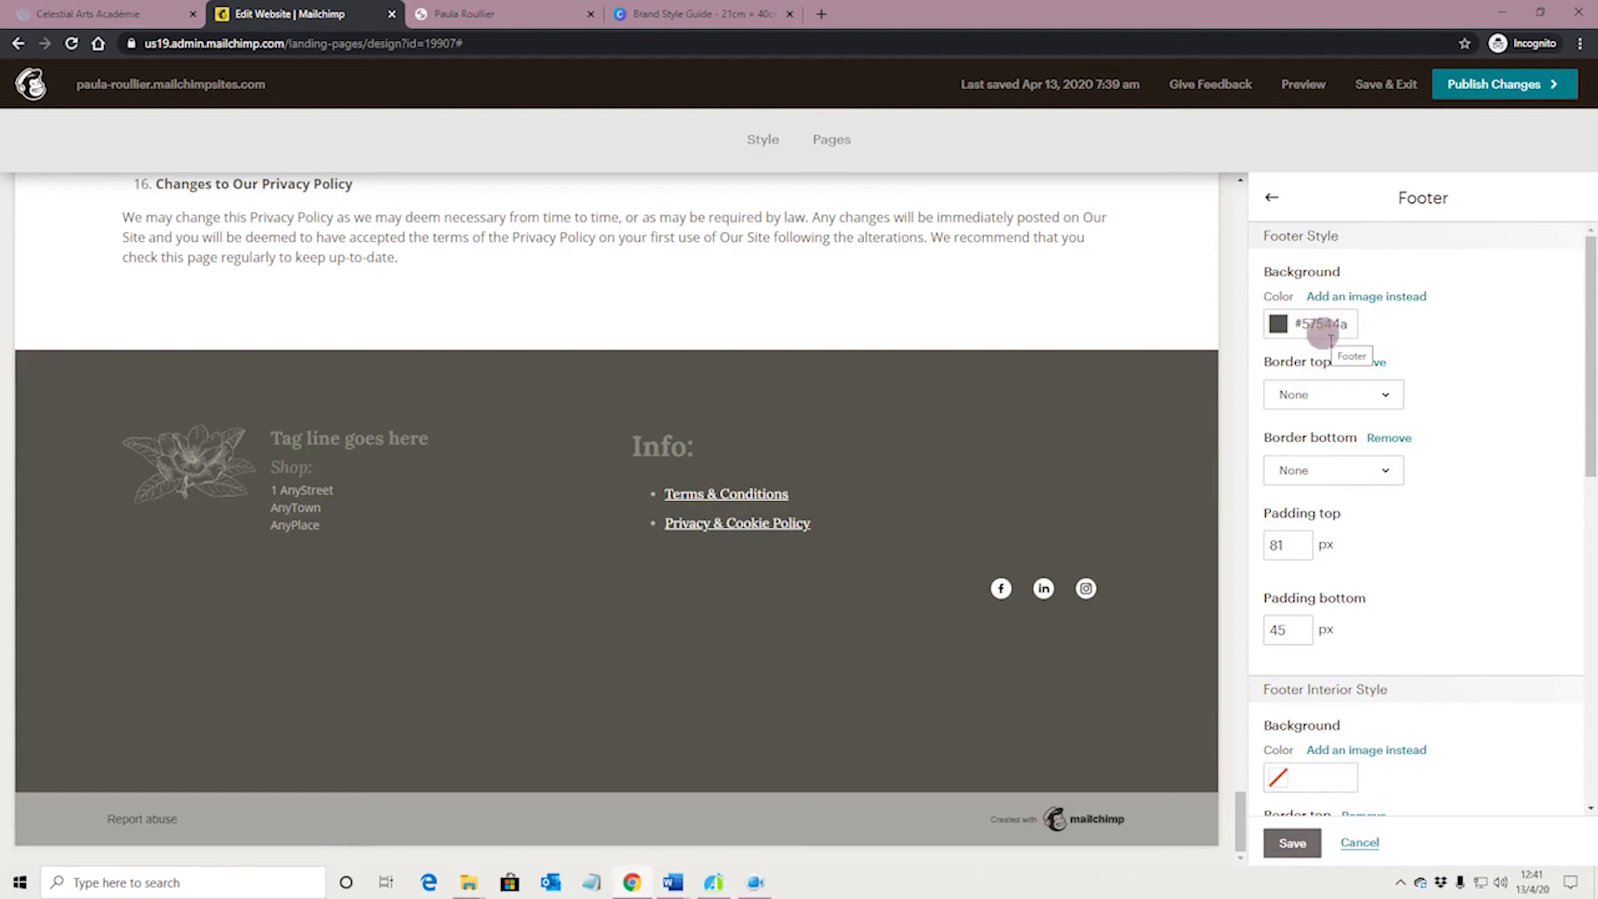
Try a Solid top border on the footer and set it back to None
left_click(1387, 396)
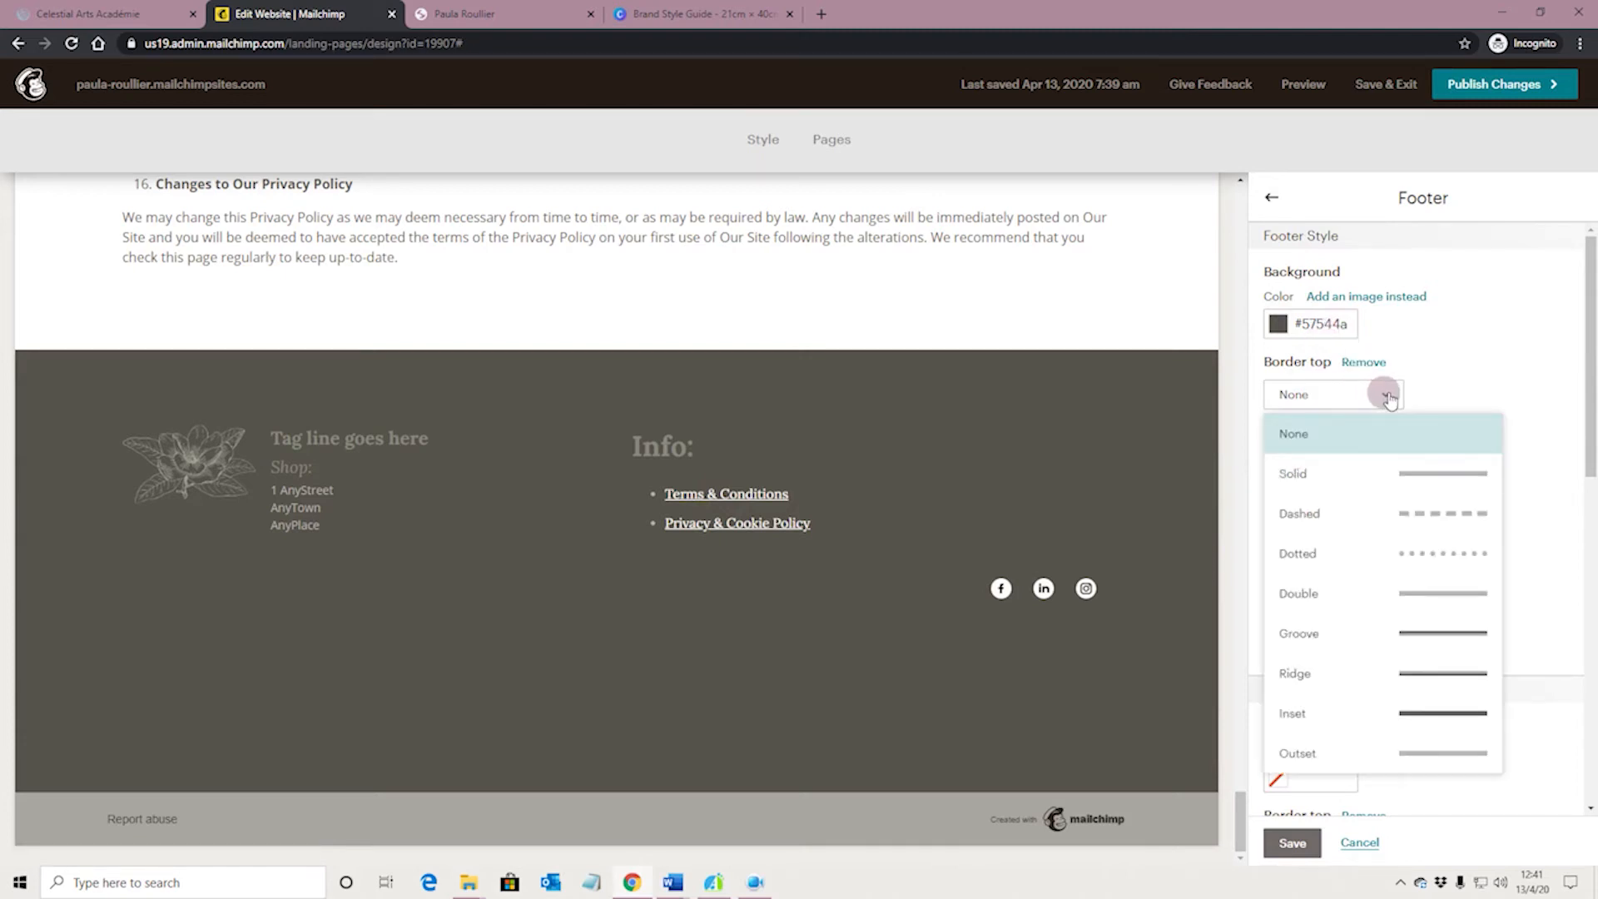
left_click(1423, 471)
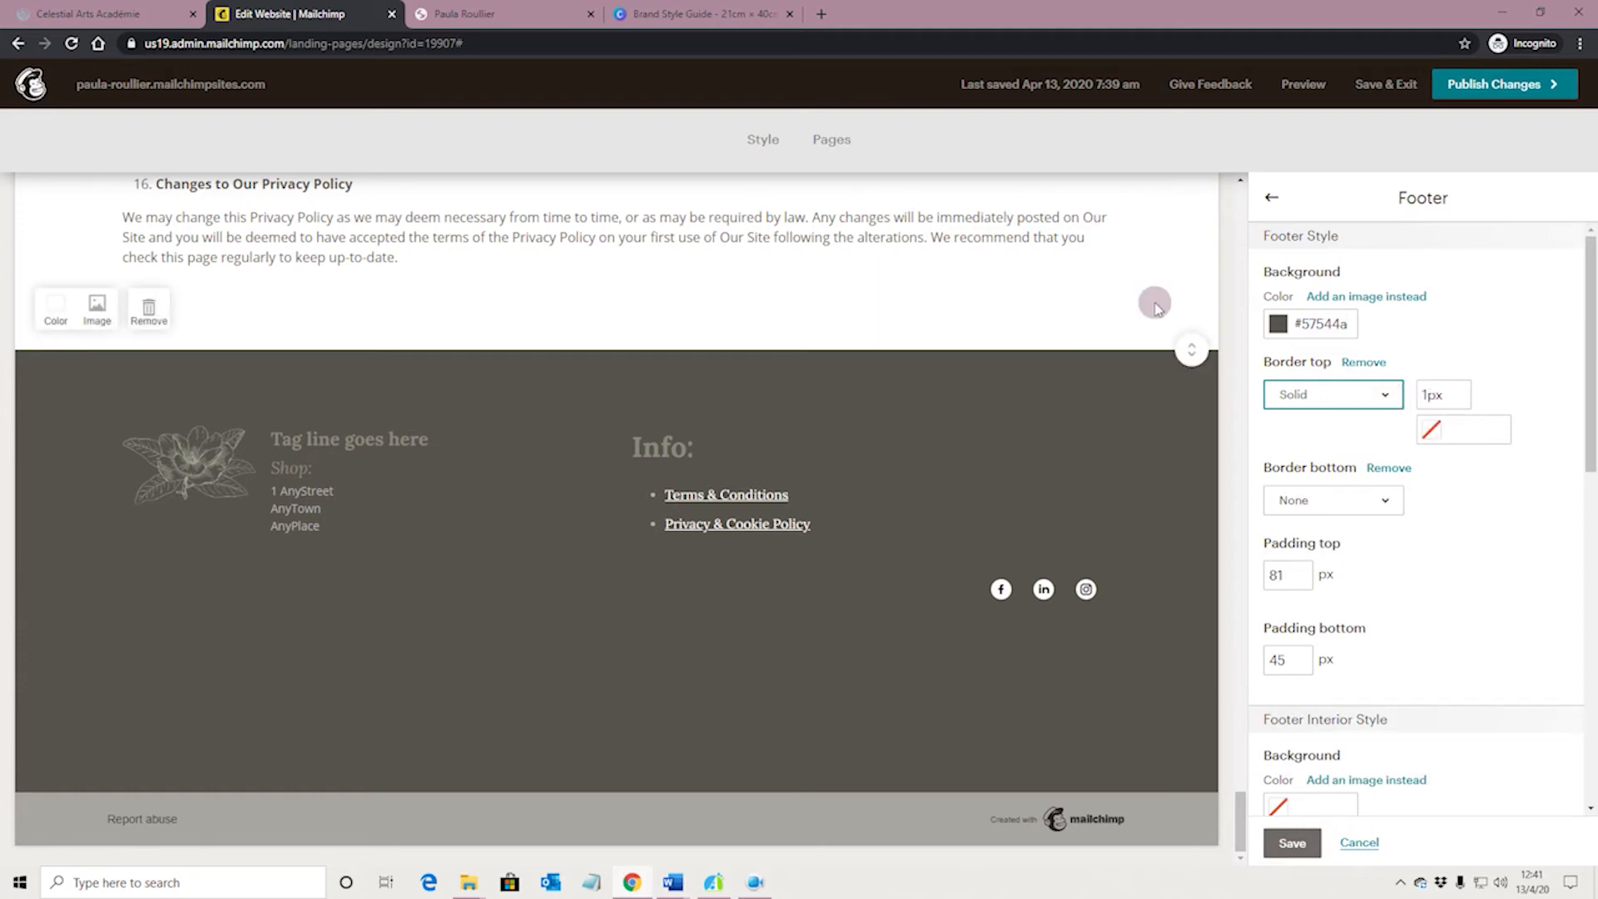
scroll(1153, 291, "up", 1)
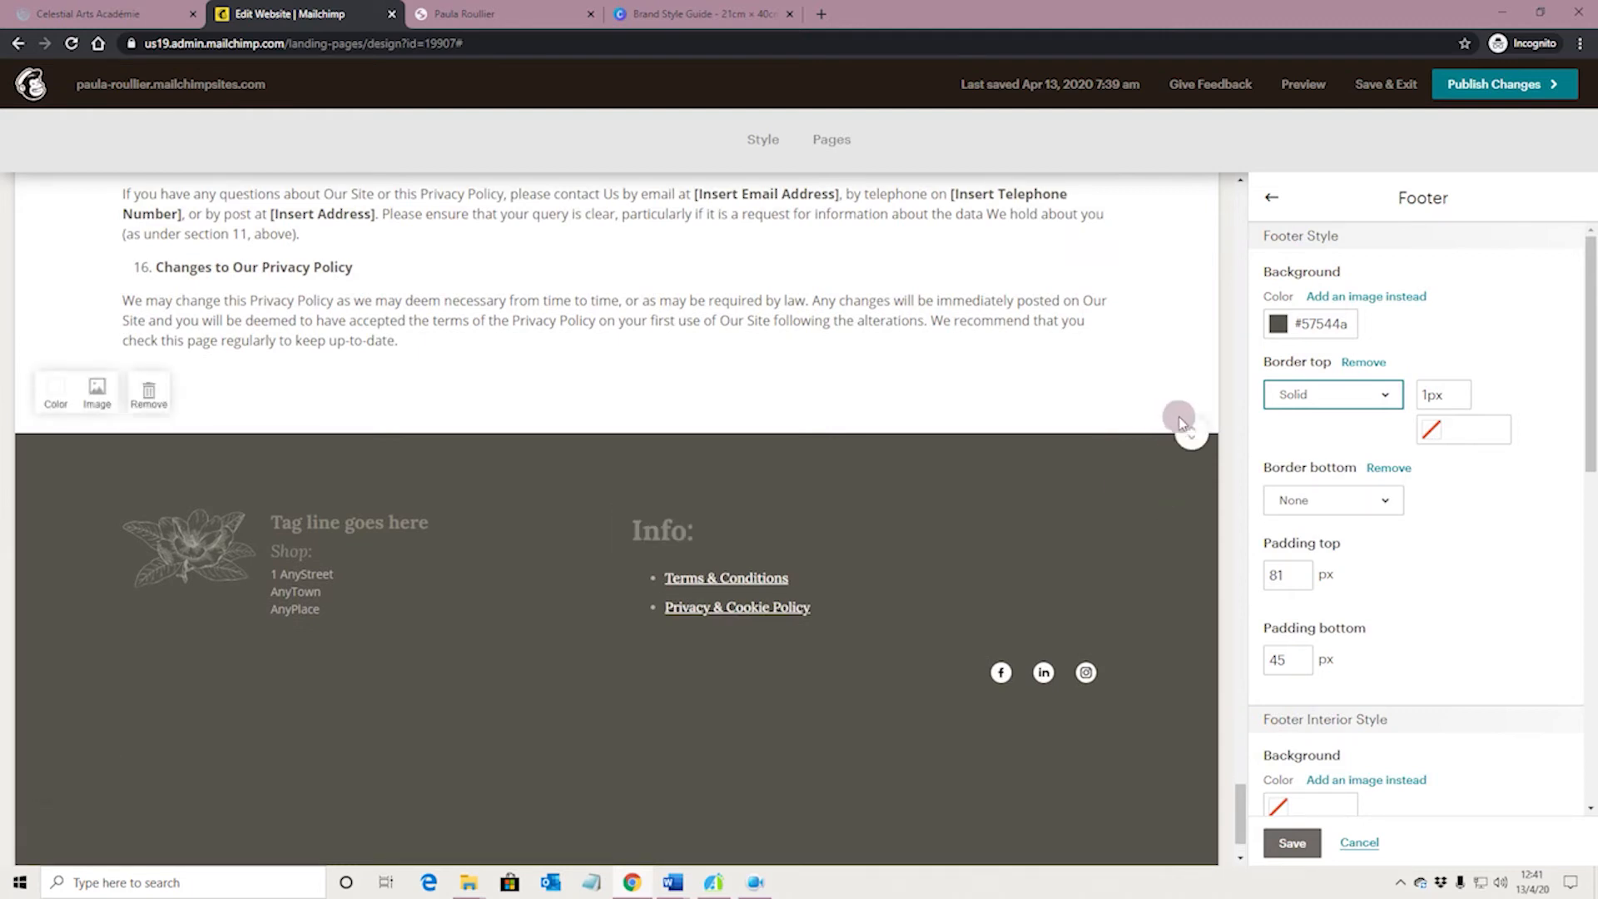
left_click(1384, 394)
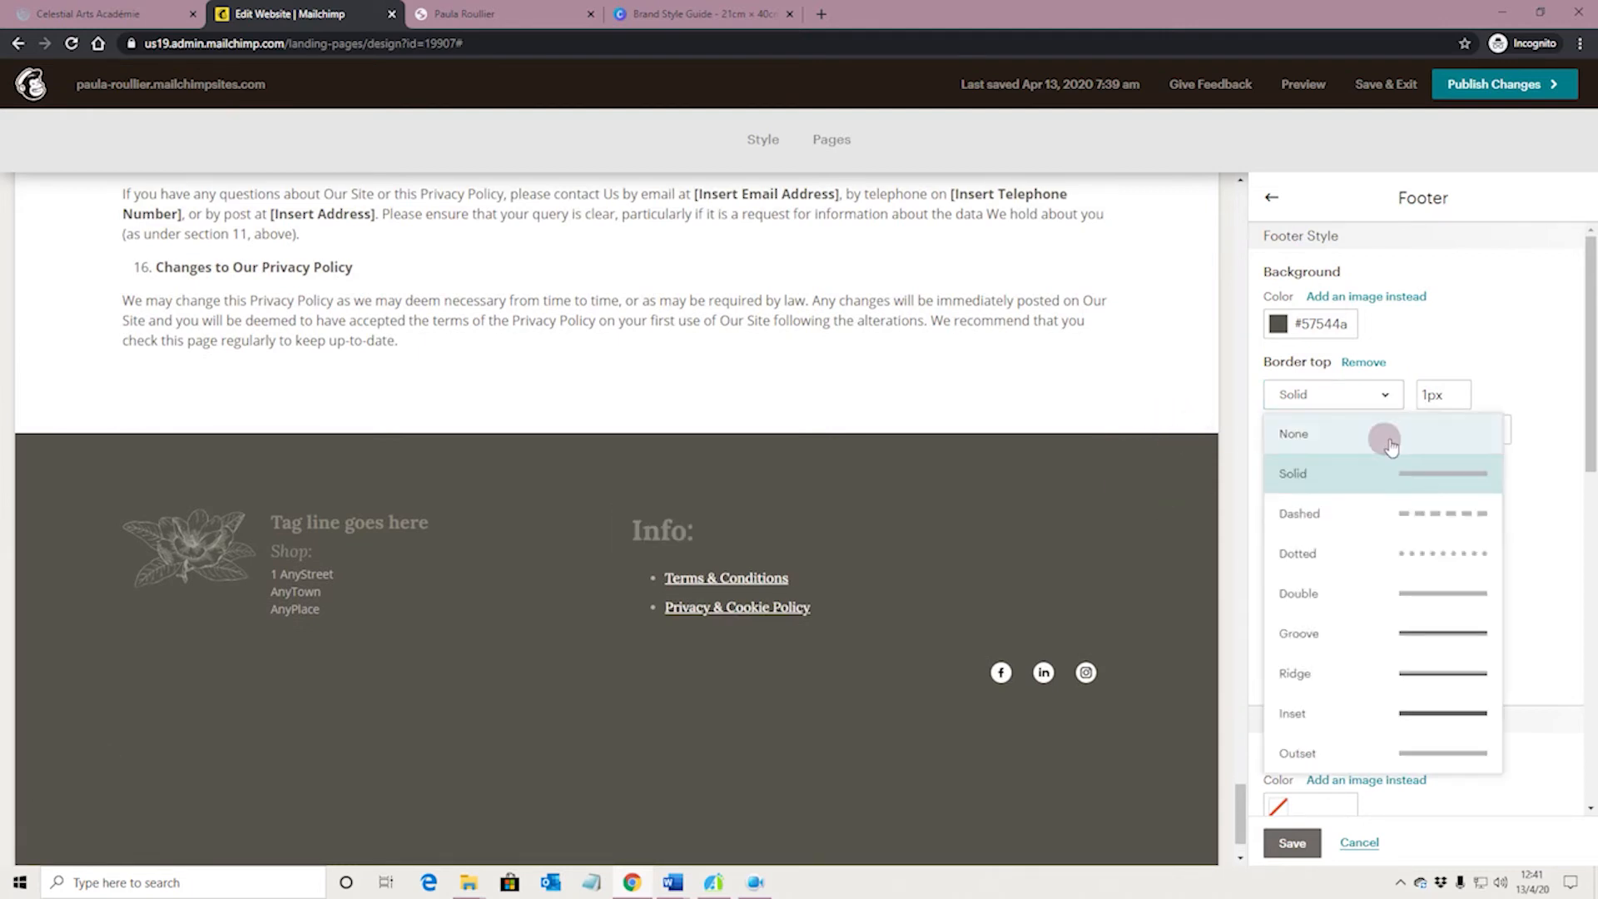
left_click(1383, 430)
Set the footer's top padding to 150 px in the Footer Style settings
scroll(1419, 445, "down", 1)
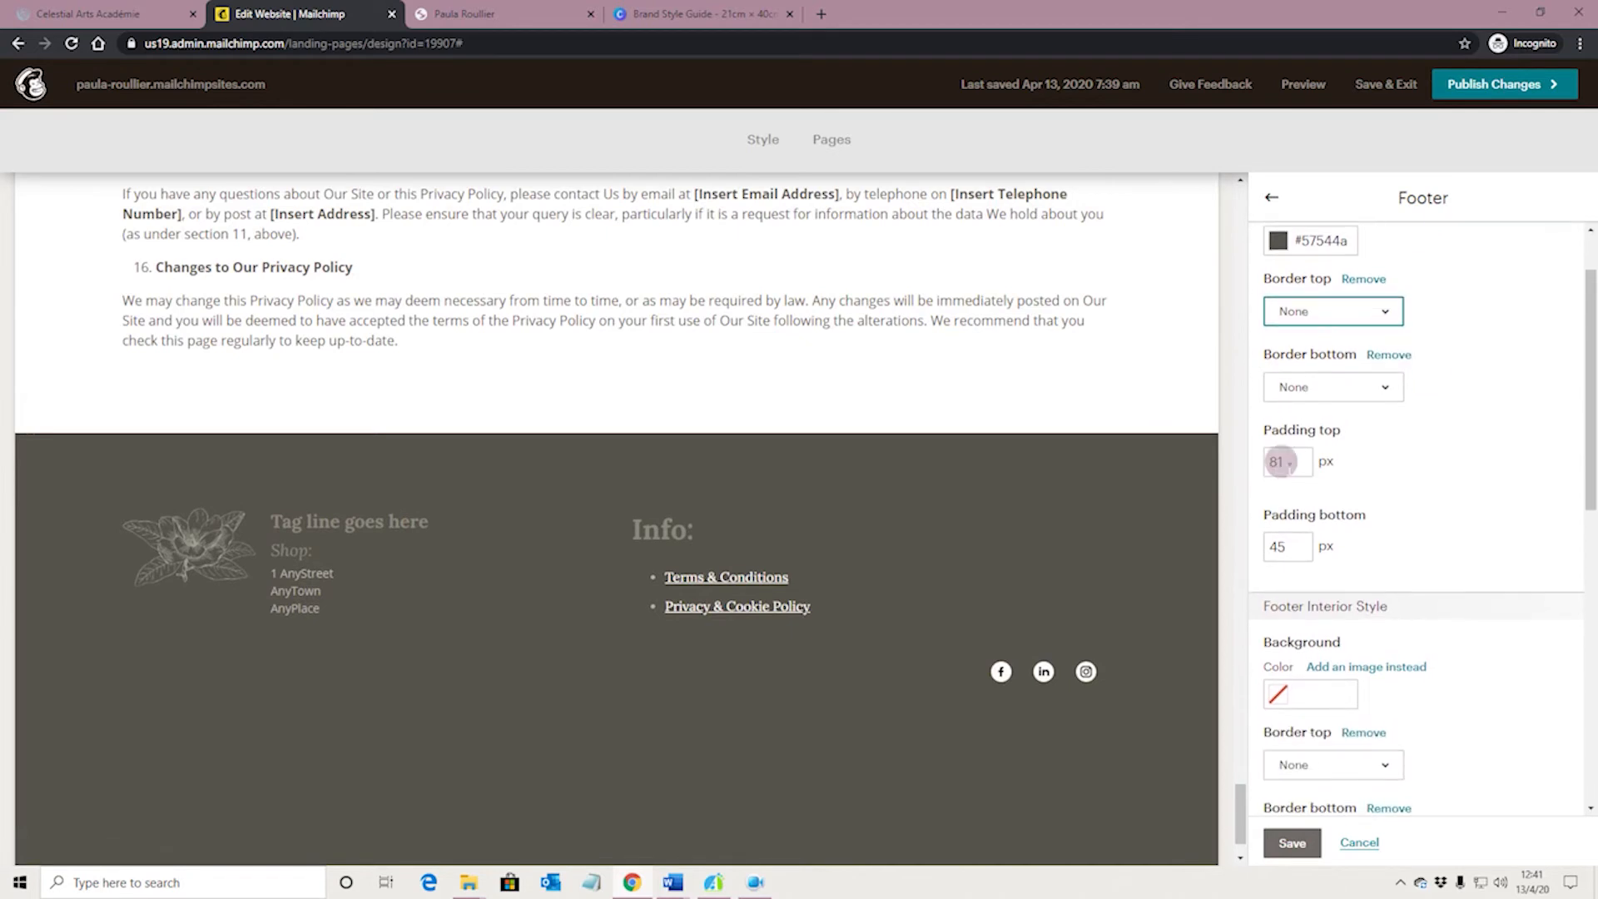
scroll(1289, 458, "down", 1)
left_click(1282, 379)
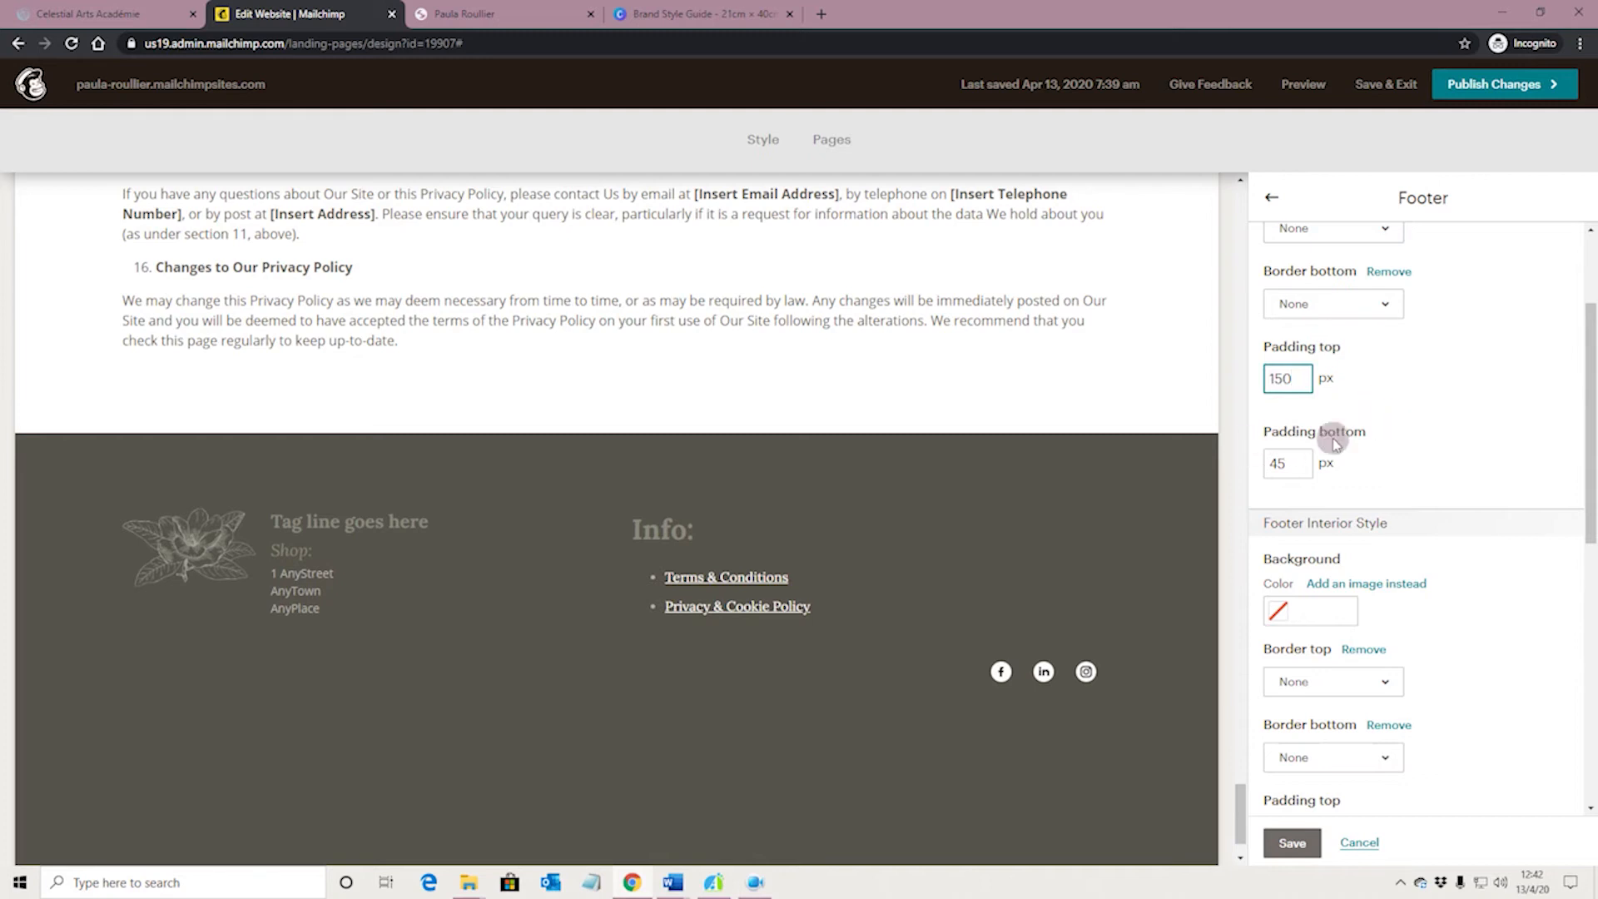
left_click(1379, 428)
scroll(900, 454, "down", 2)
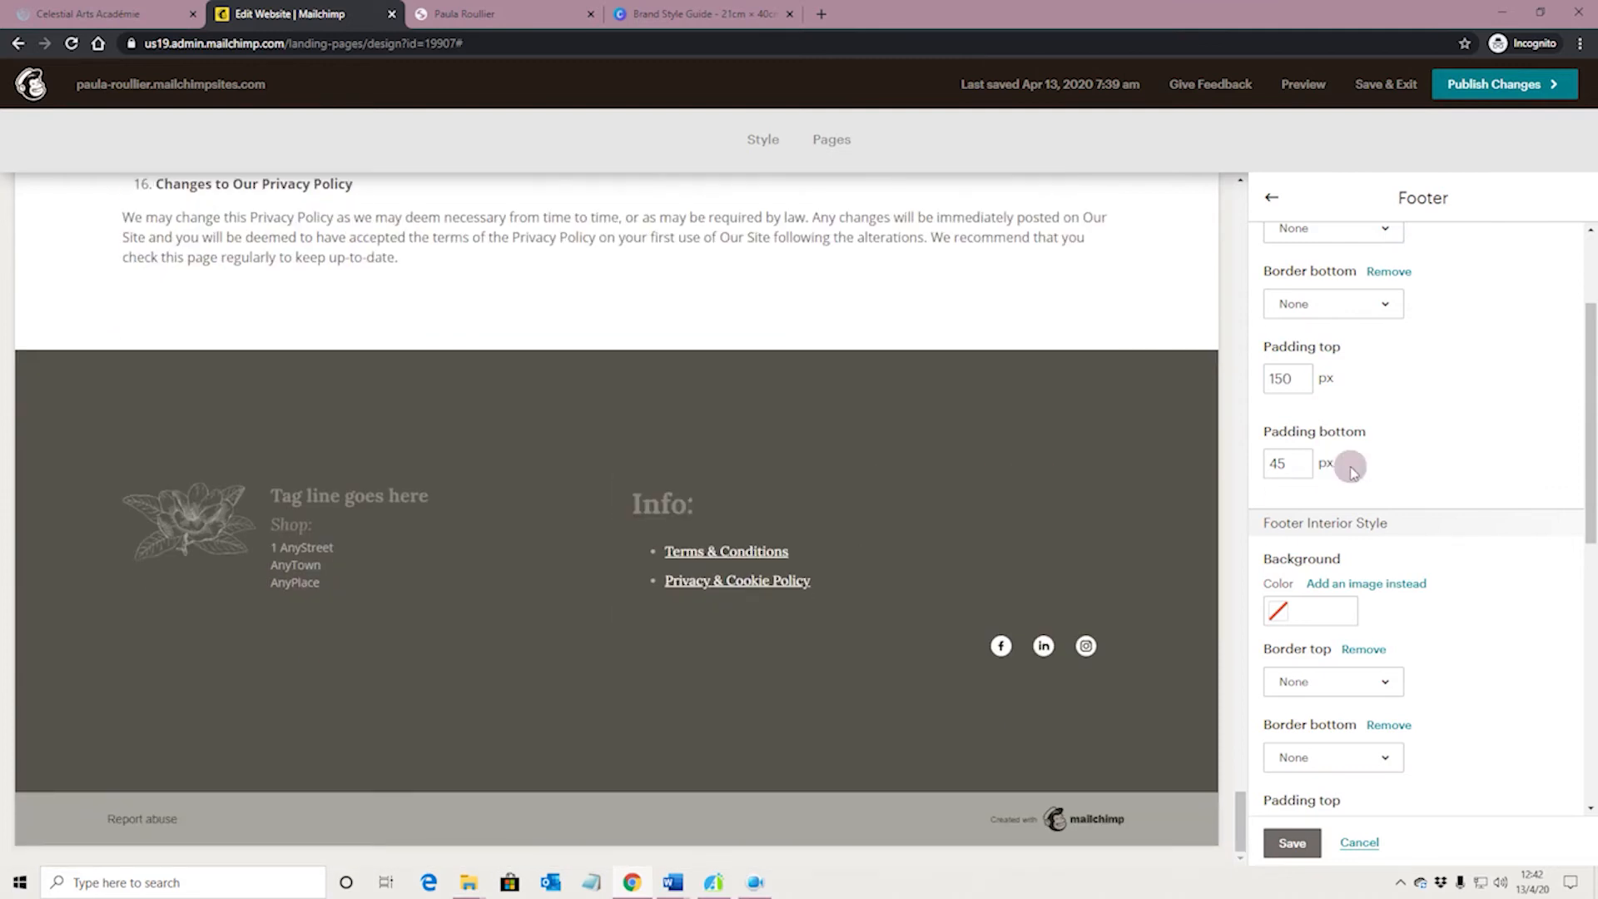
Try a white background for the footer's interior and reset it to No Color
scroll(1423, 454, "down", 3)
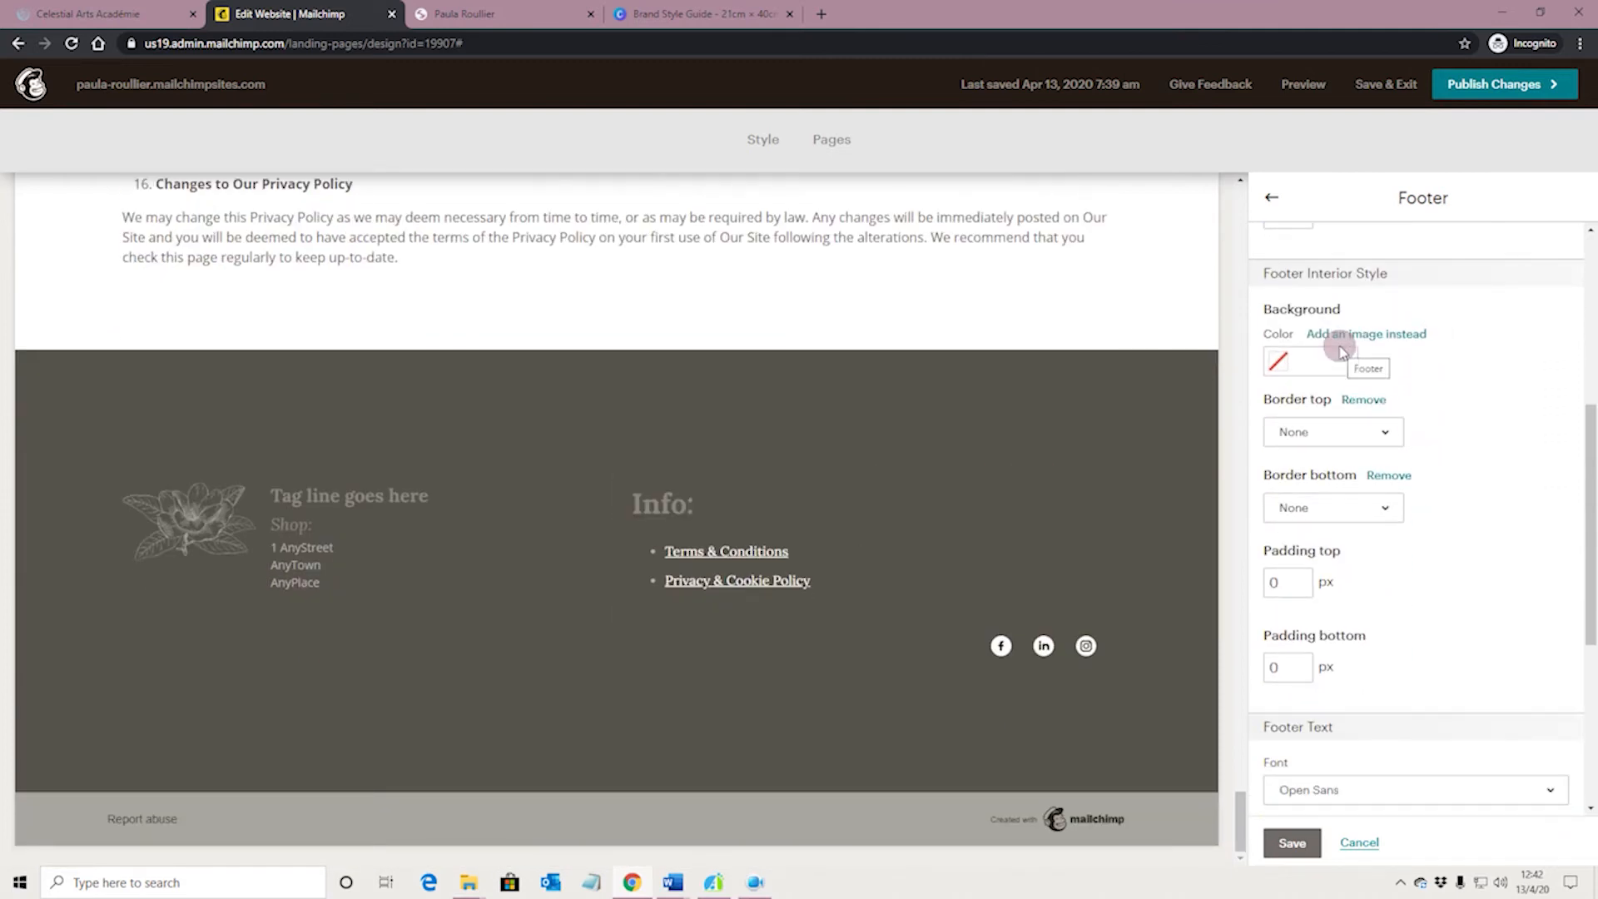
left_click(1281, 362)
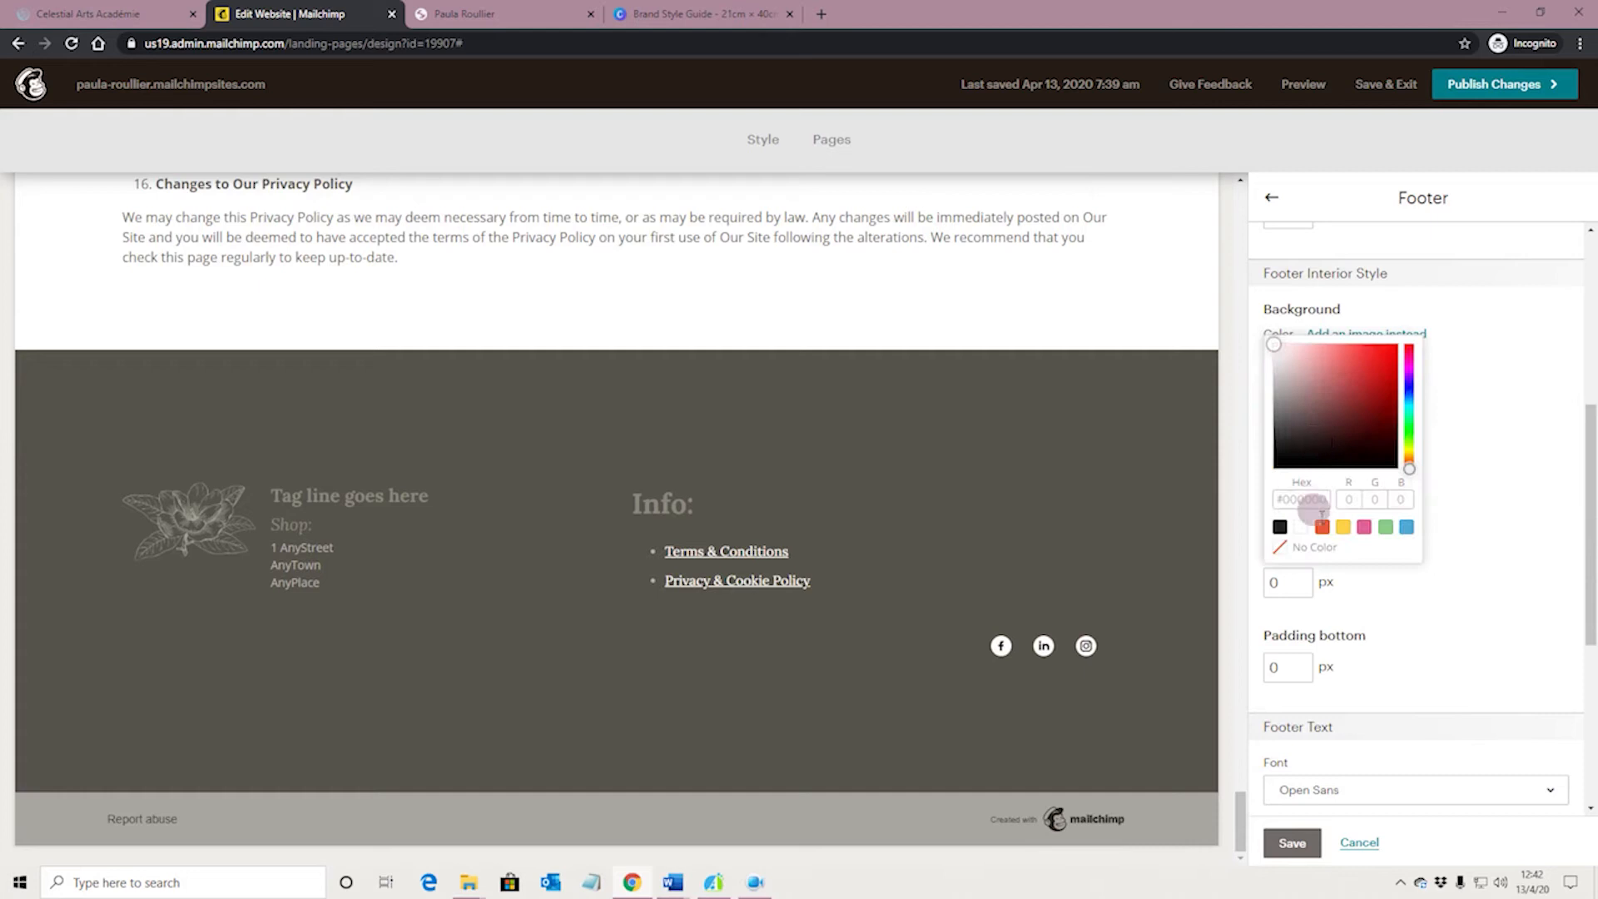
left_click(1303, 528)
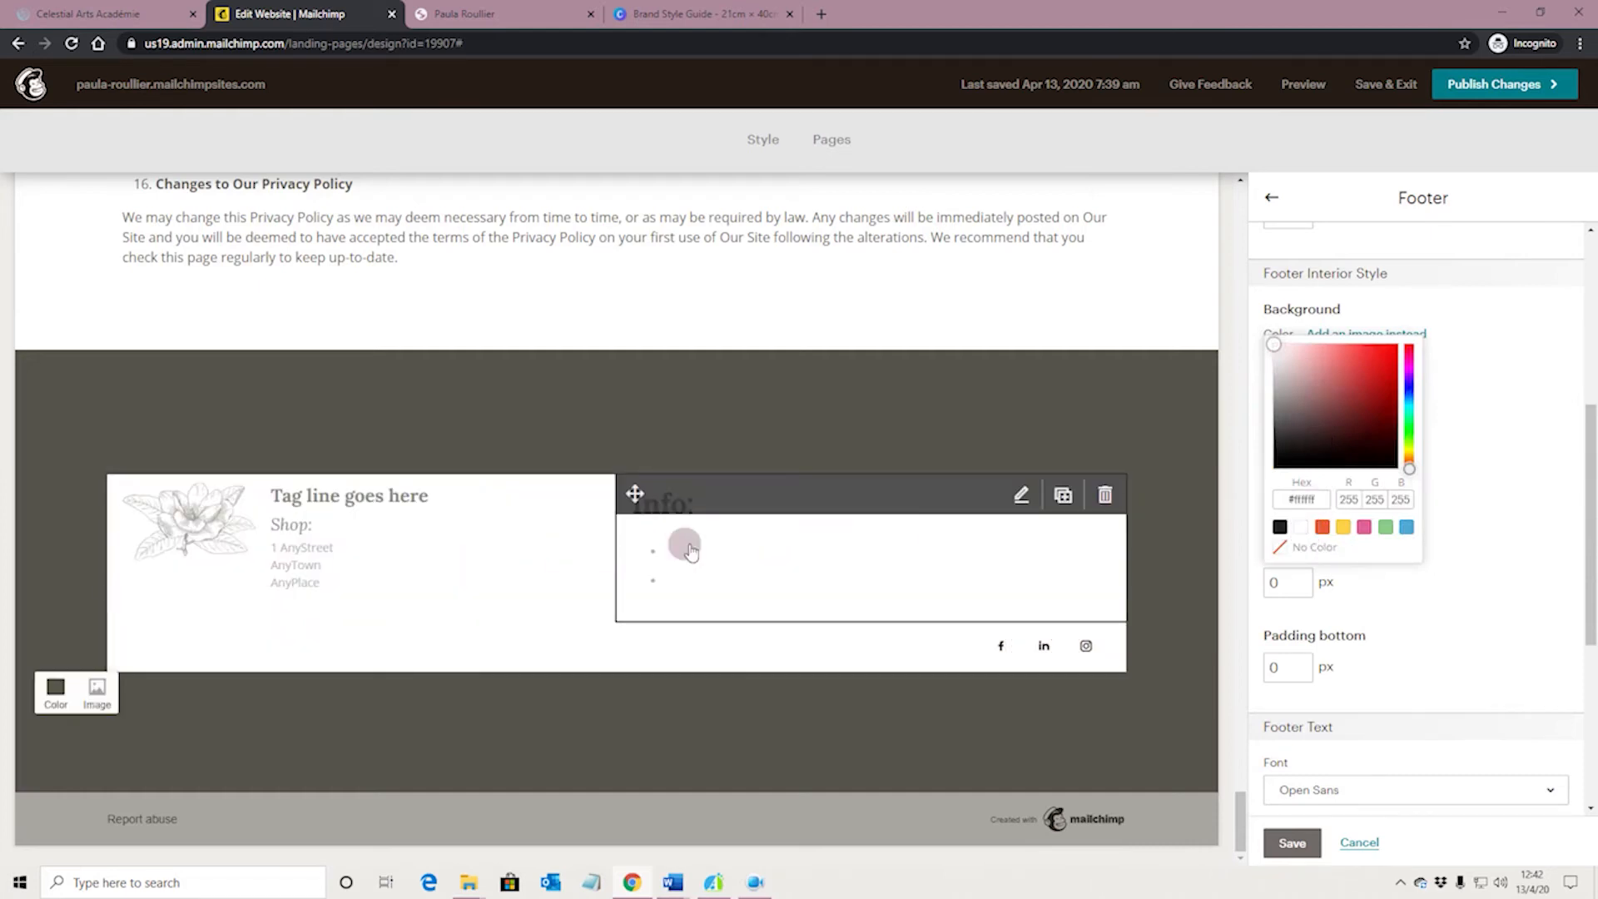
left_click(1289, 551)
left_click(1444, 559)
Change the Footer Text font to Lora
scroll(1426, 552, "down", 1)
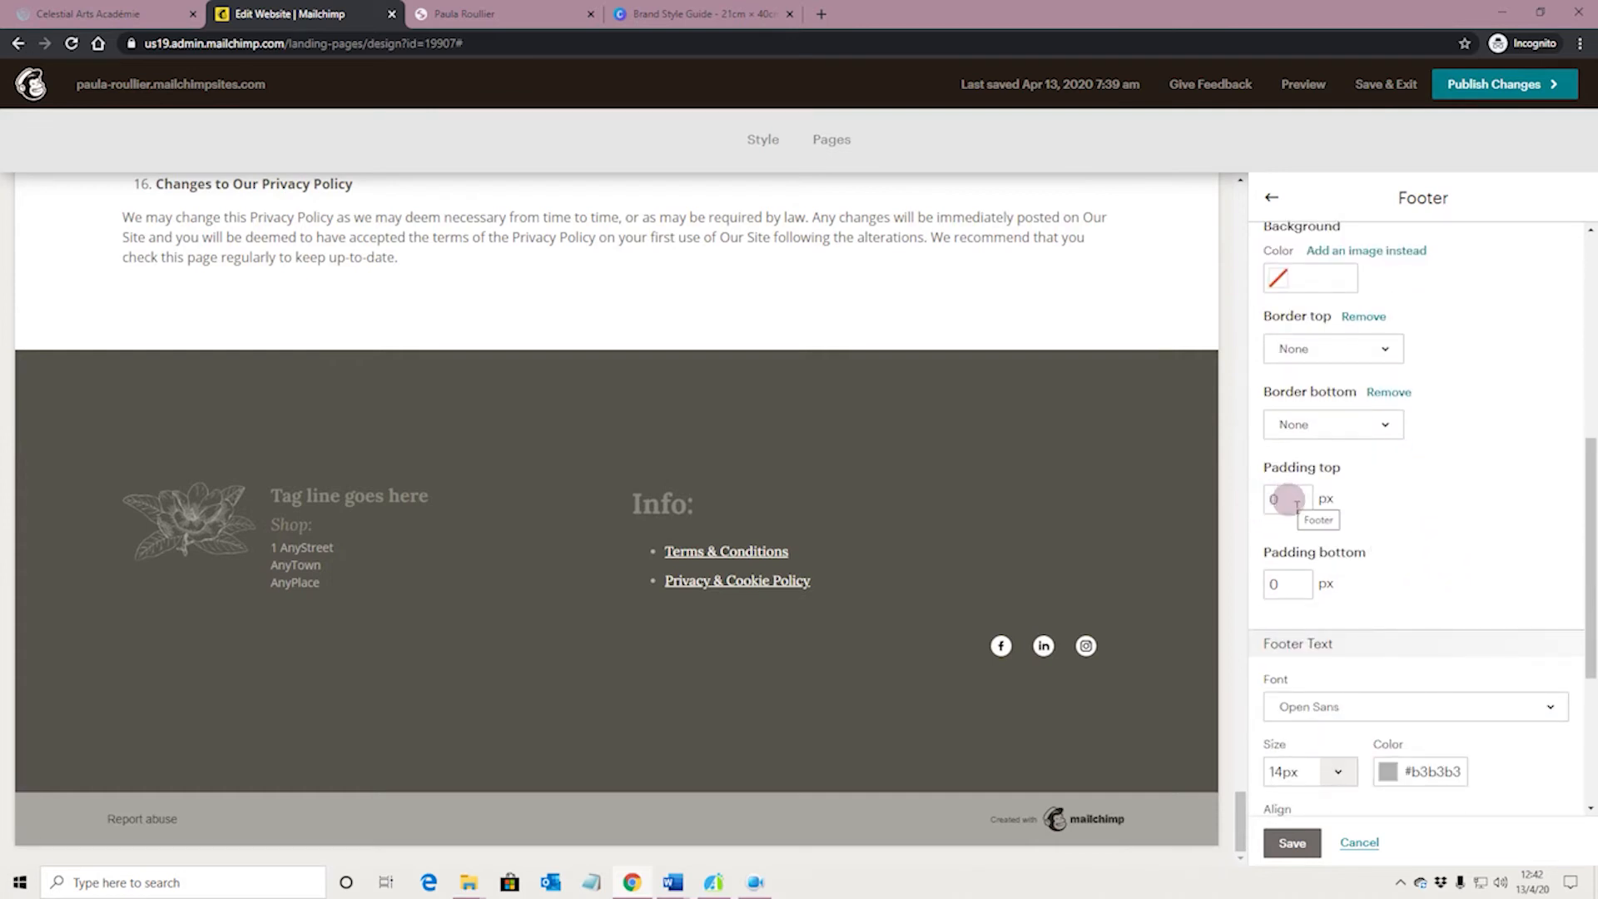
scroll(1402, 571, "down", 4)
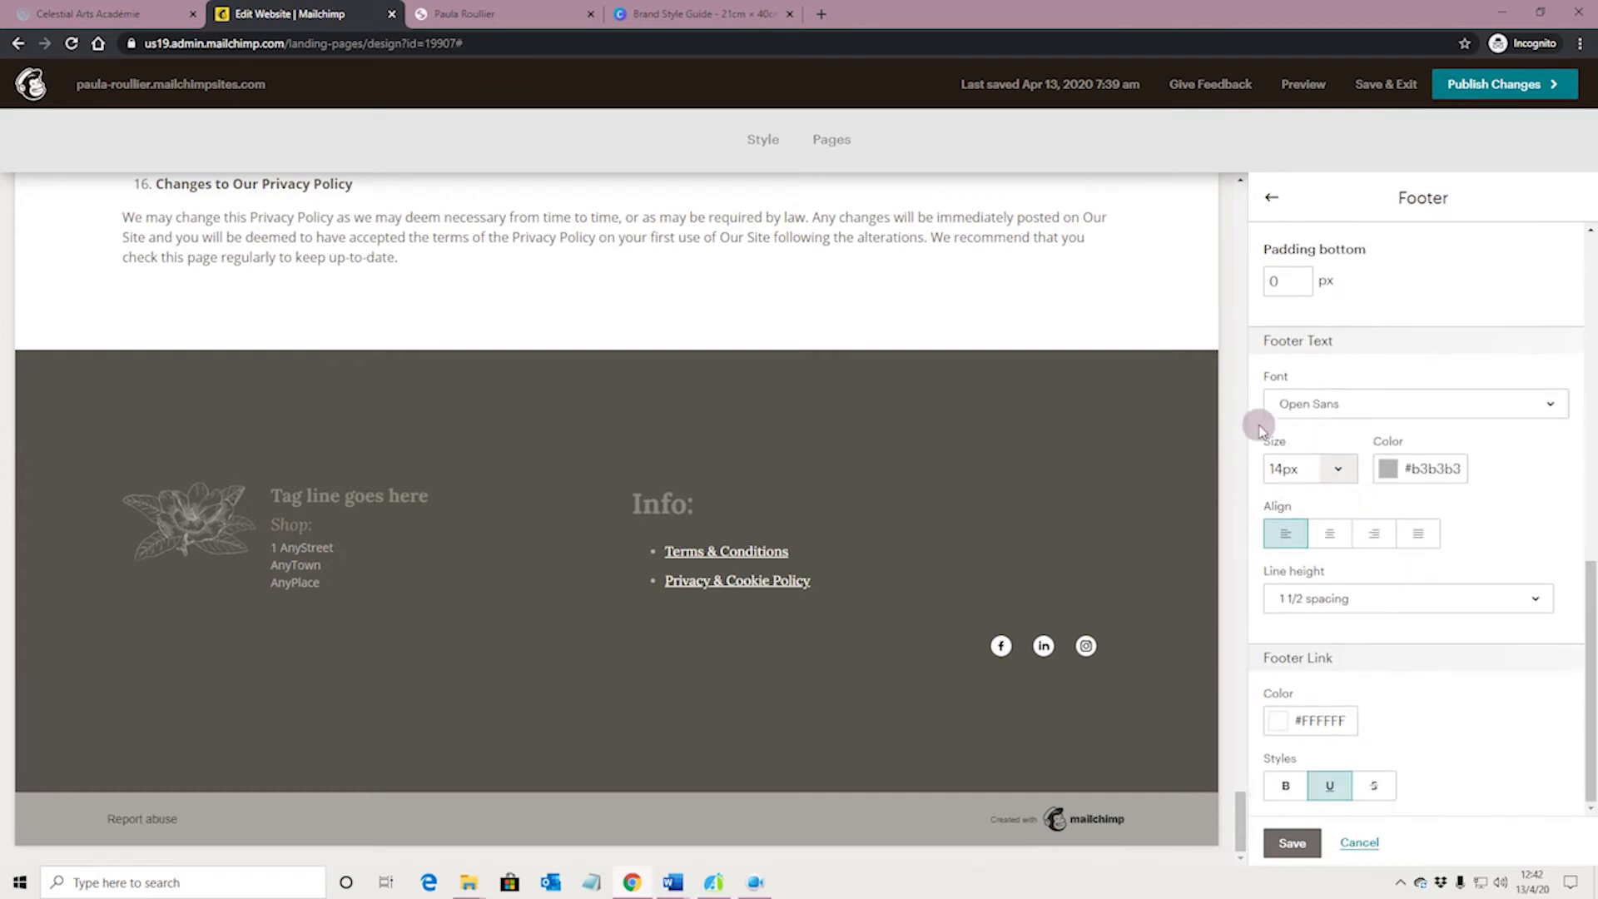
left_click(1349, 403)
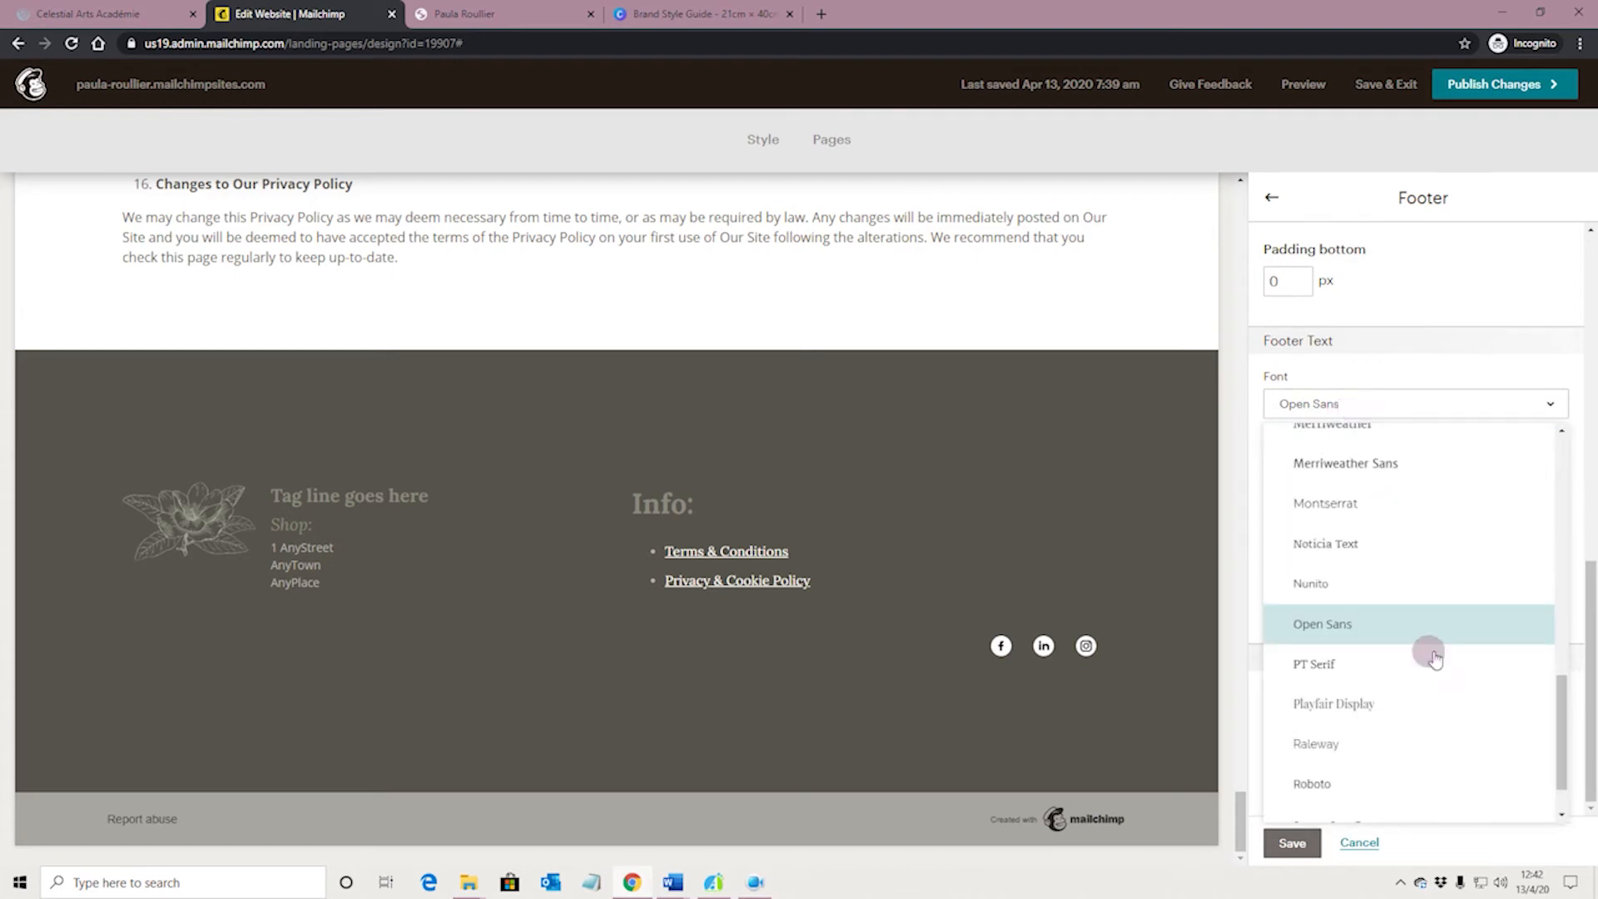
scroll(1373, 636, "up", 3)
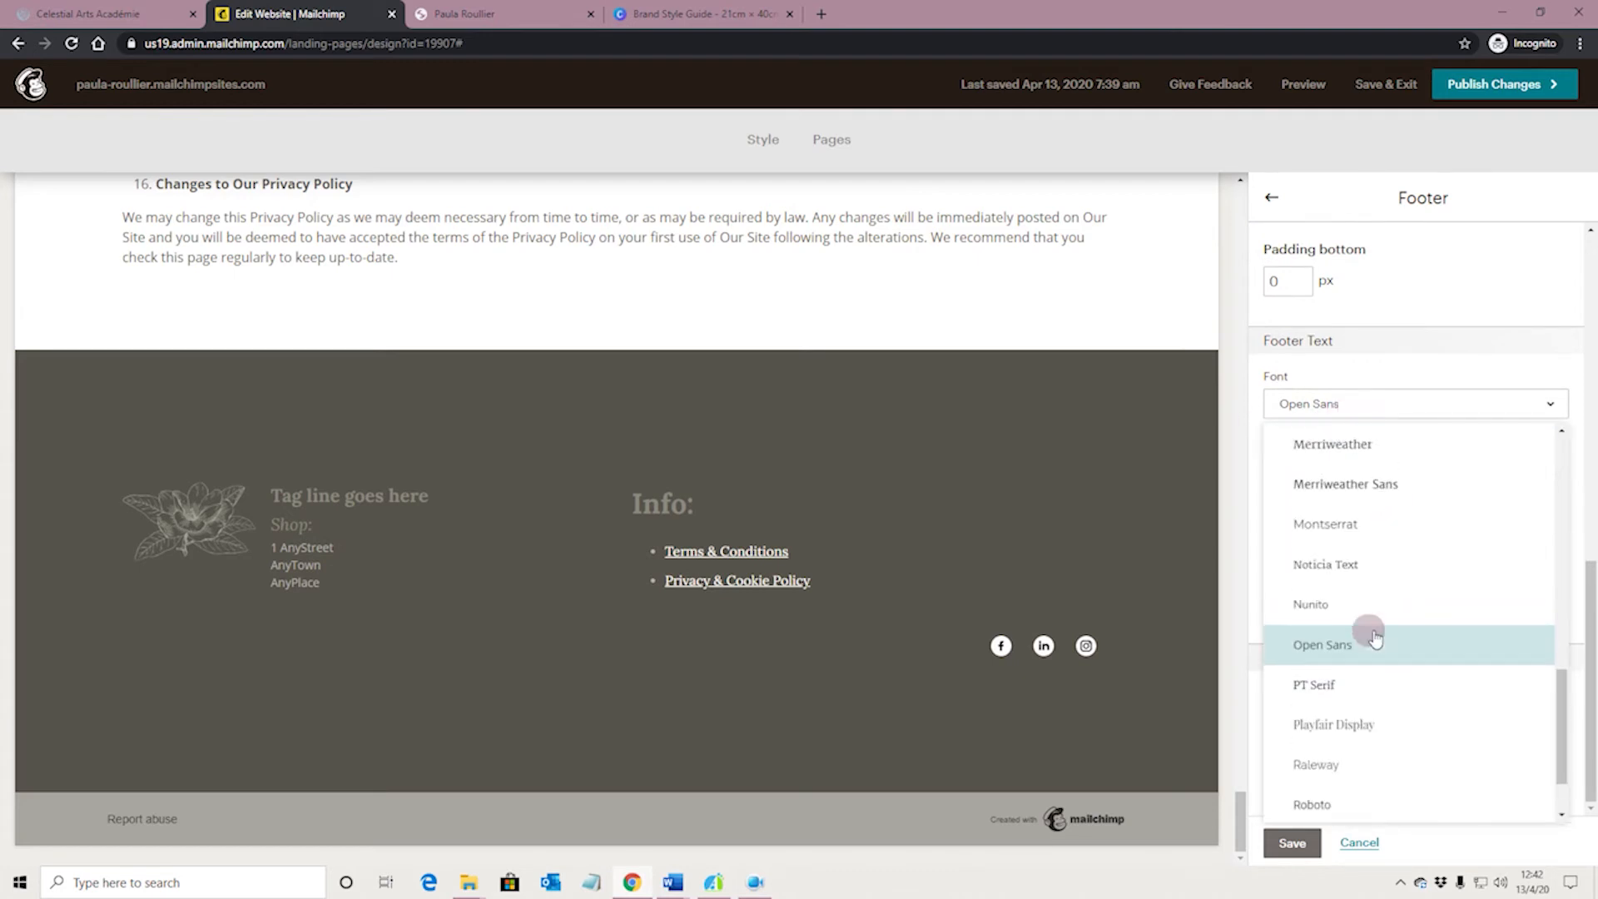
left_click(1375, 636)
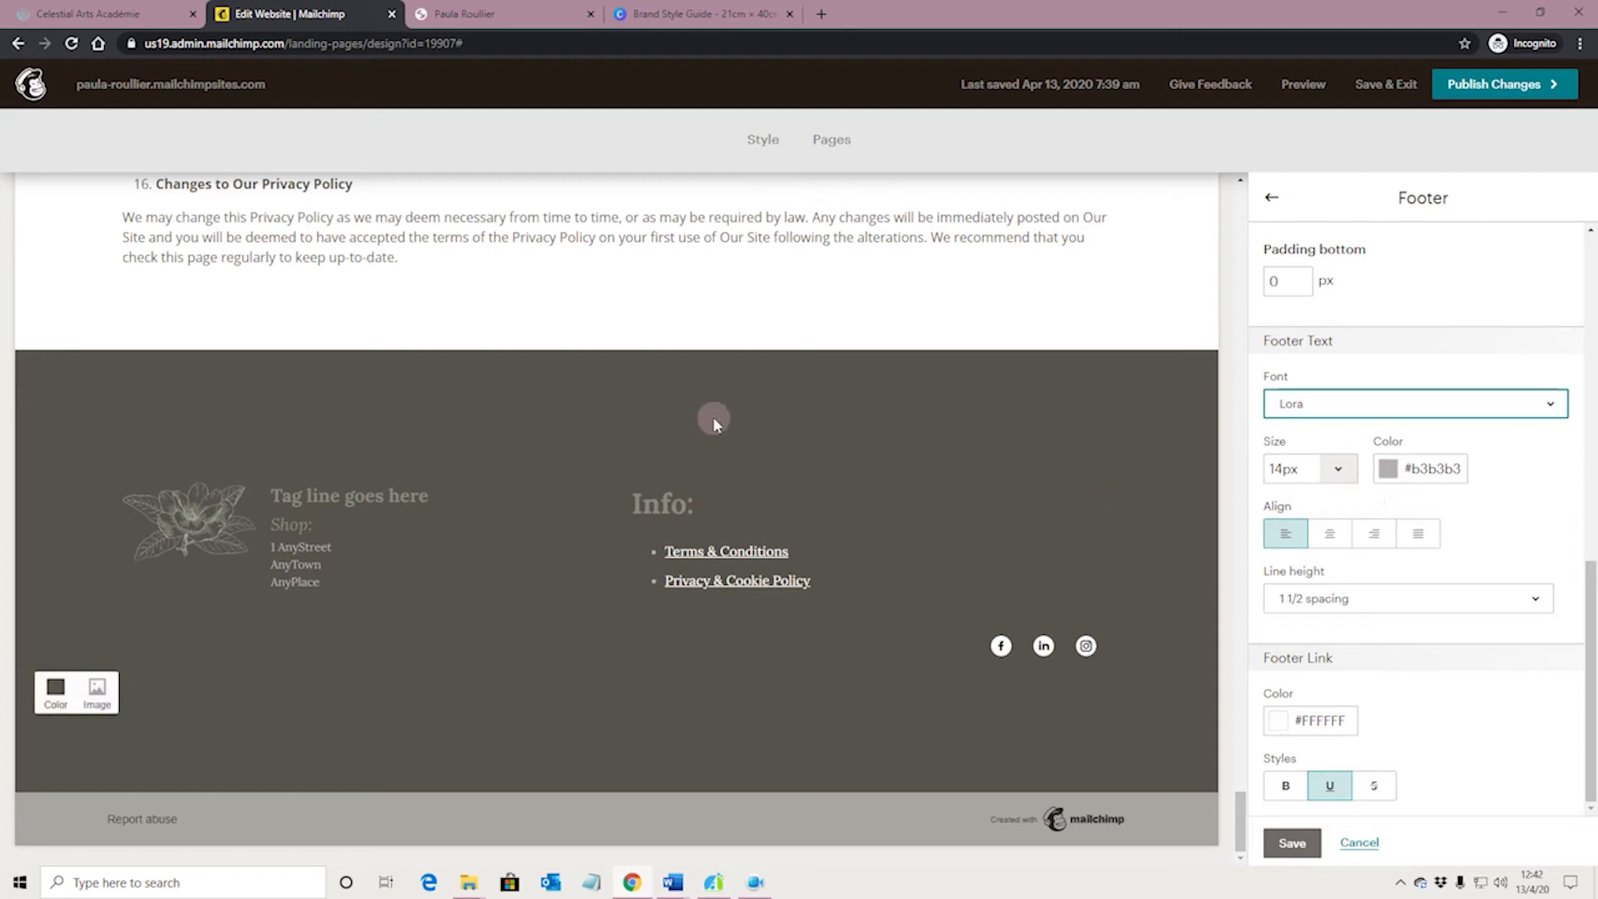
Switch to the Canva Brand Style Guide and copy the hex code #fbf8f5 of the pale sixth swatch
left_click(640, 22)
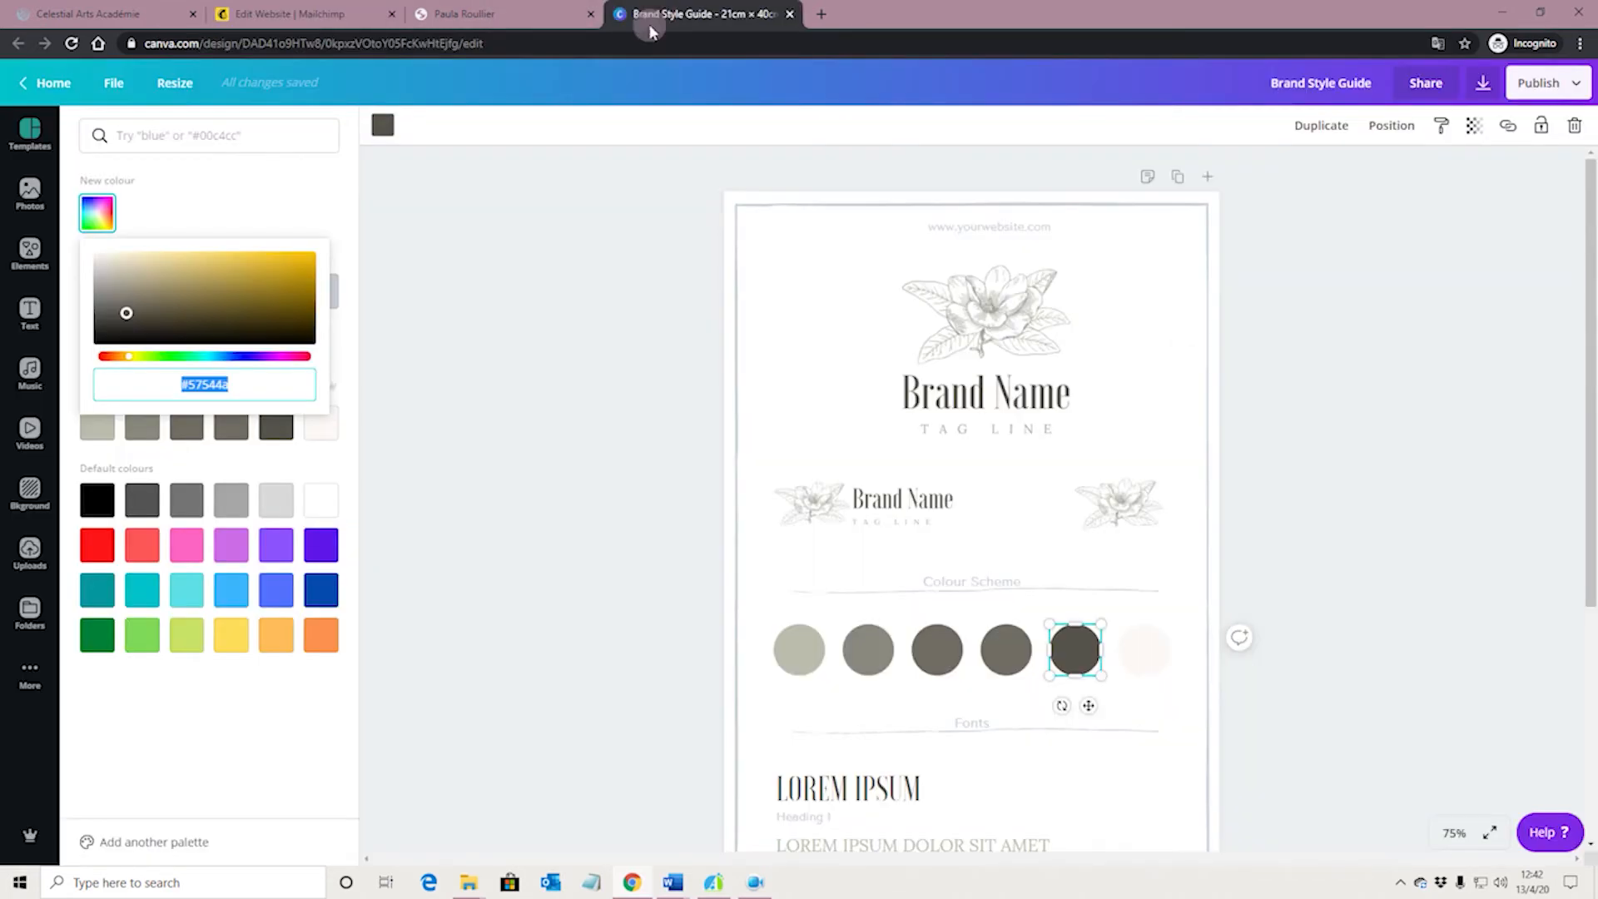
left_click(518, 426)
left_click(991, 658)
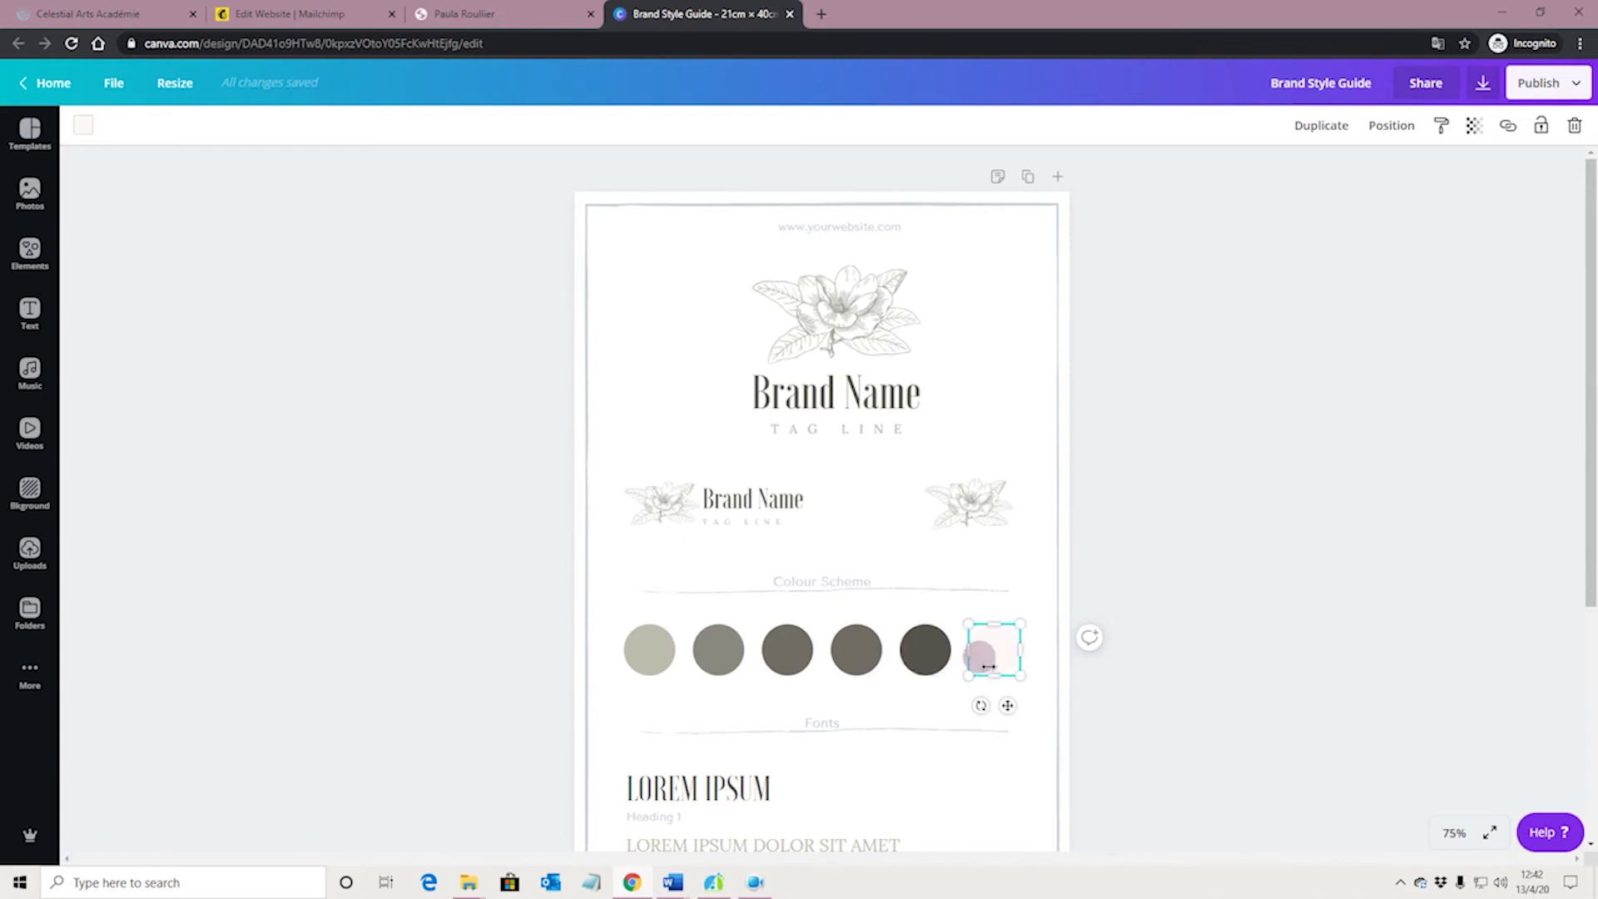
left_click(81, 126)
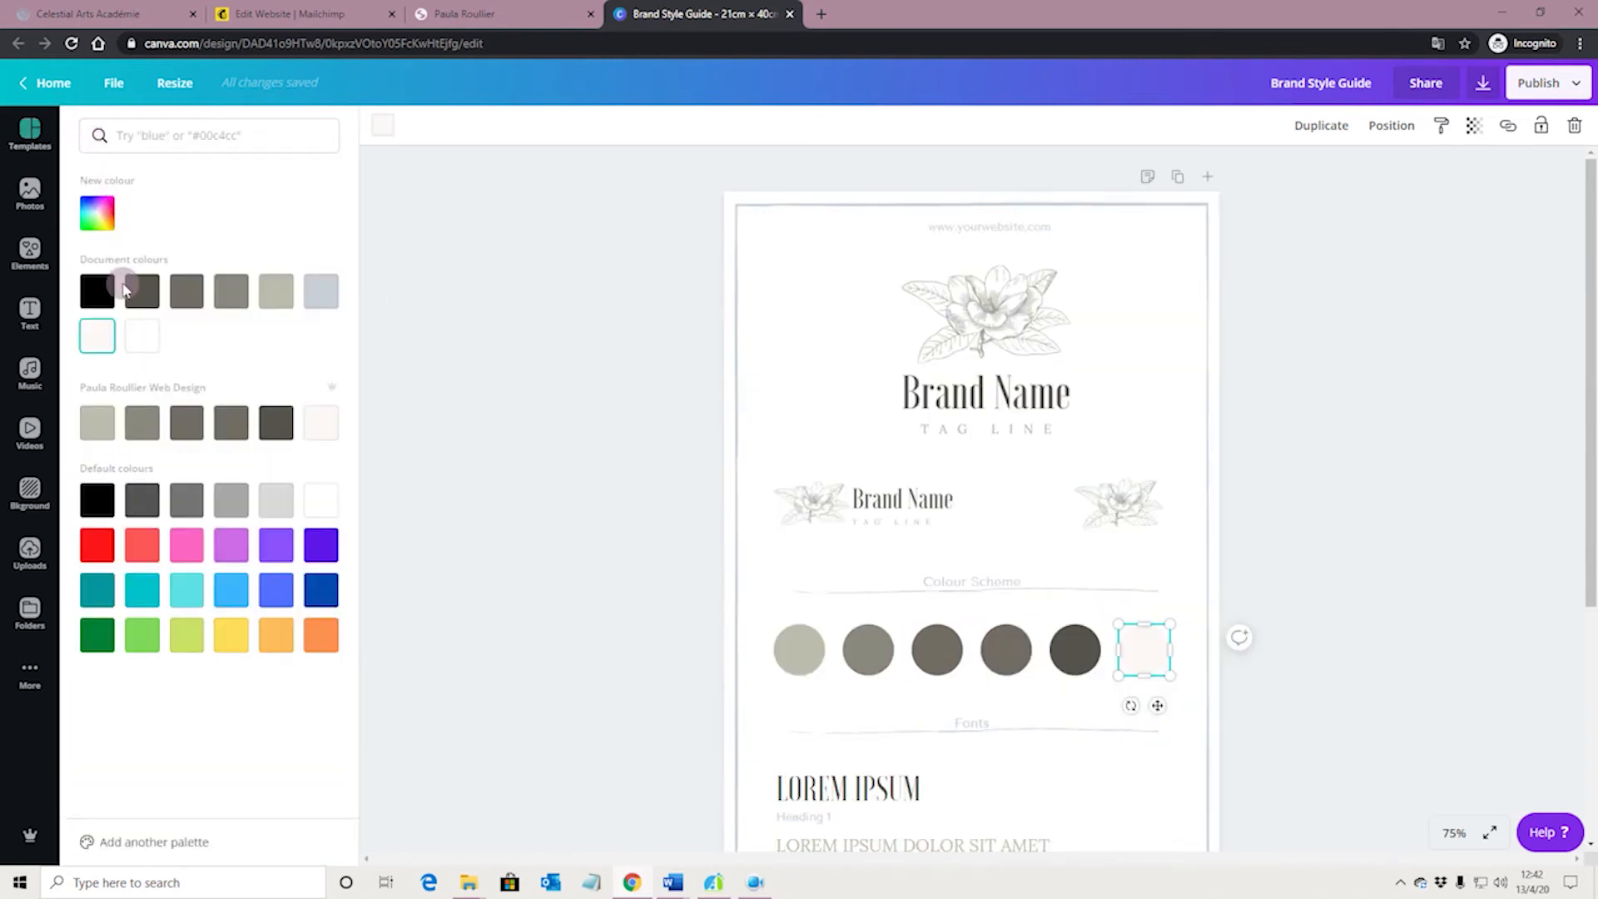
left_click(98, 214)
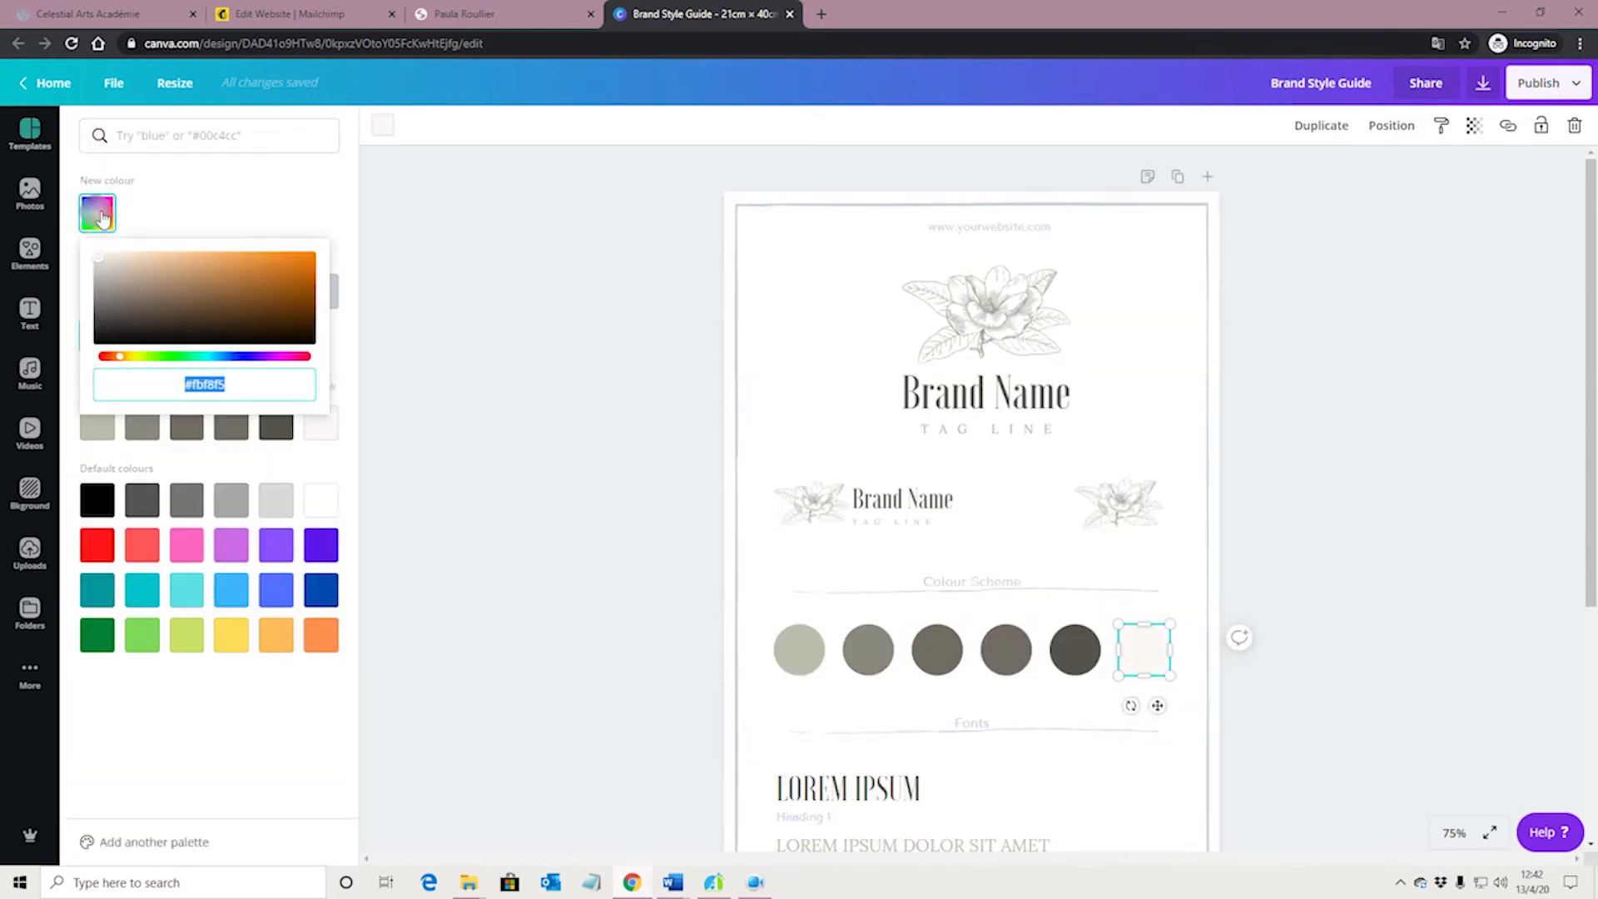
Return to the Mailchimp website editor and set the Footer Text colour to #fbf8f5
left_click(343, 12)
left_click(1433, 510)
left_click(1388, 470)
left_click(1407, 601)
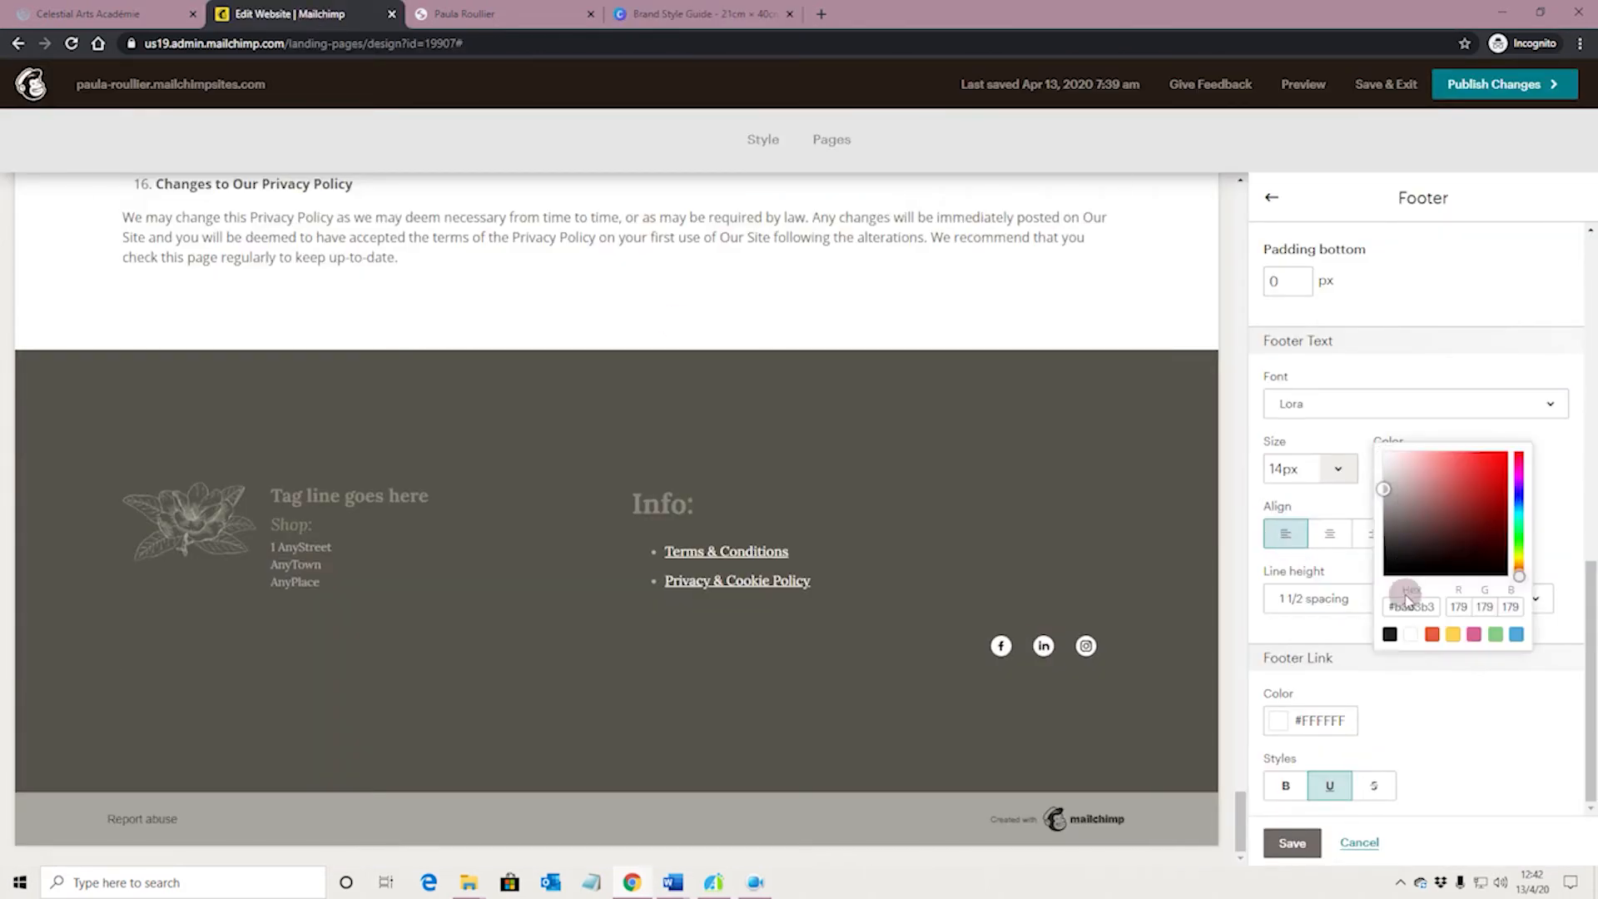
left_click(1408, 606)
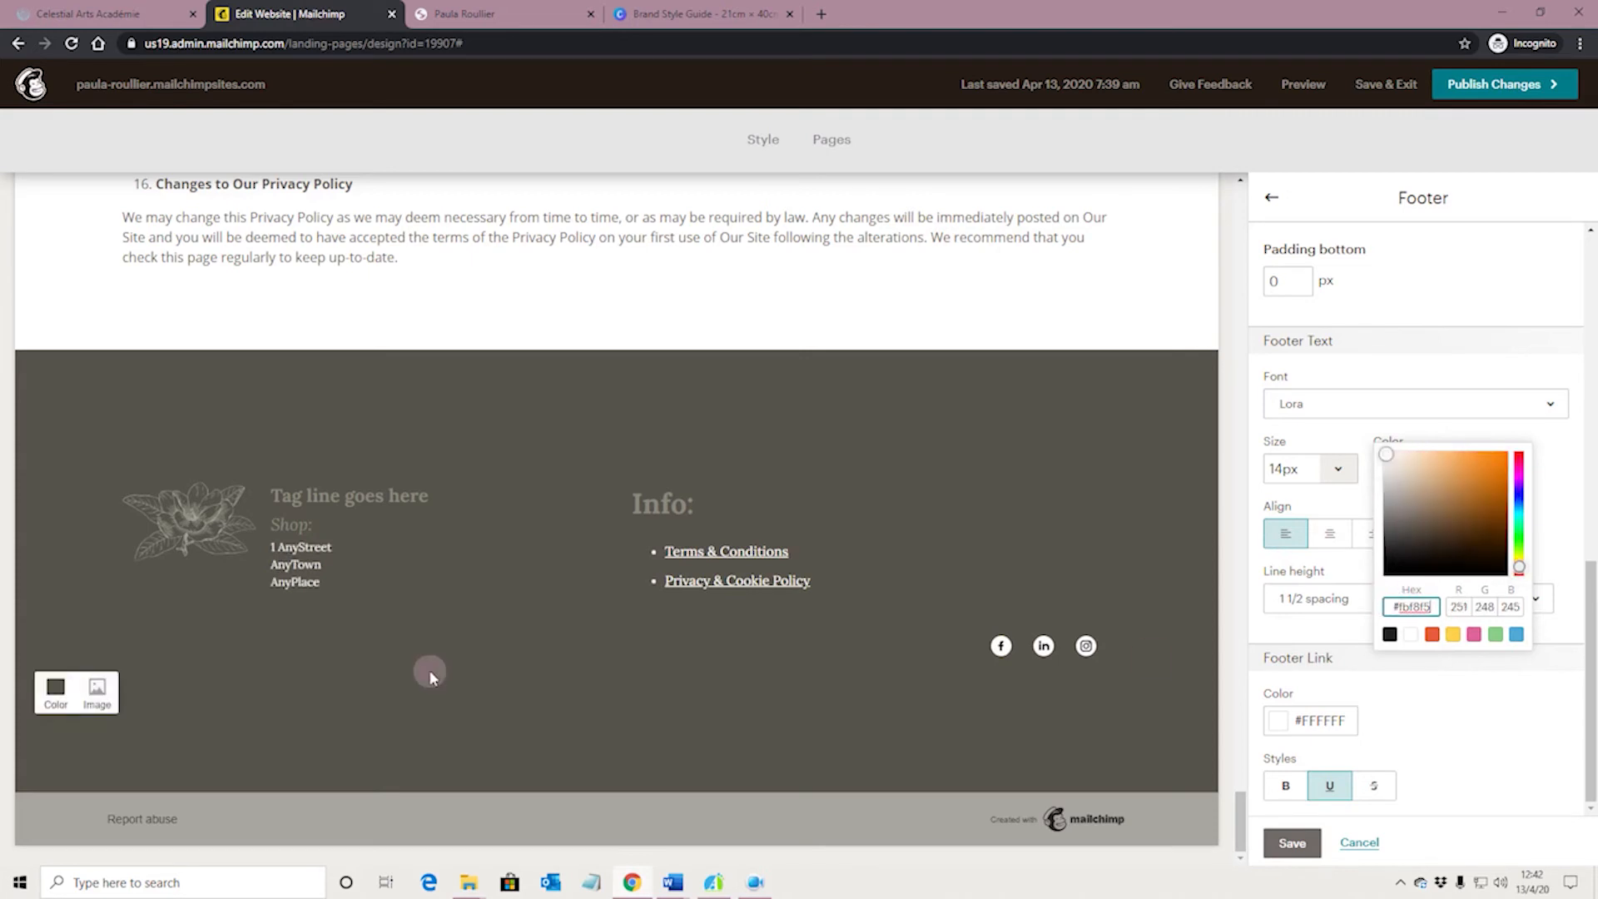
Set the line height of the Footer Text to Double space
left_click(1464, 356)
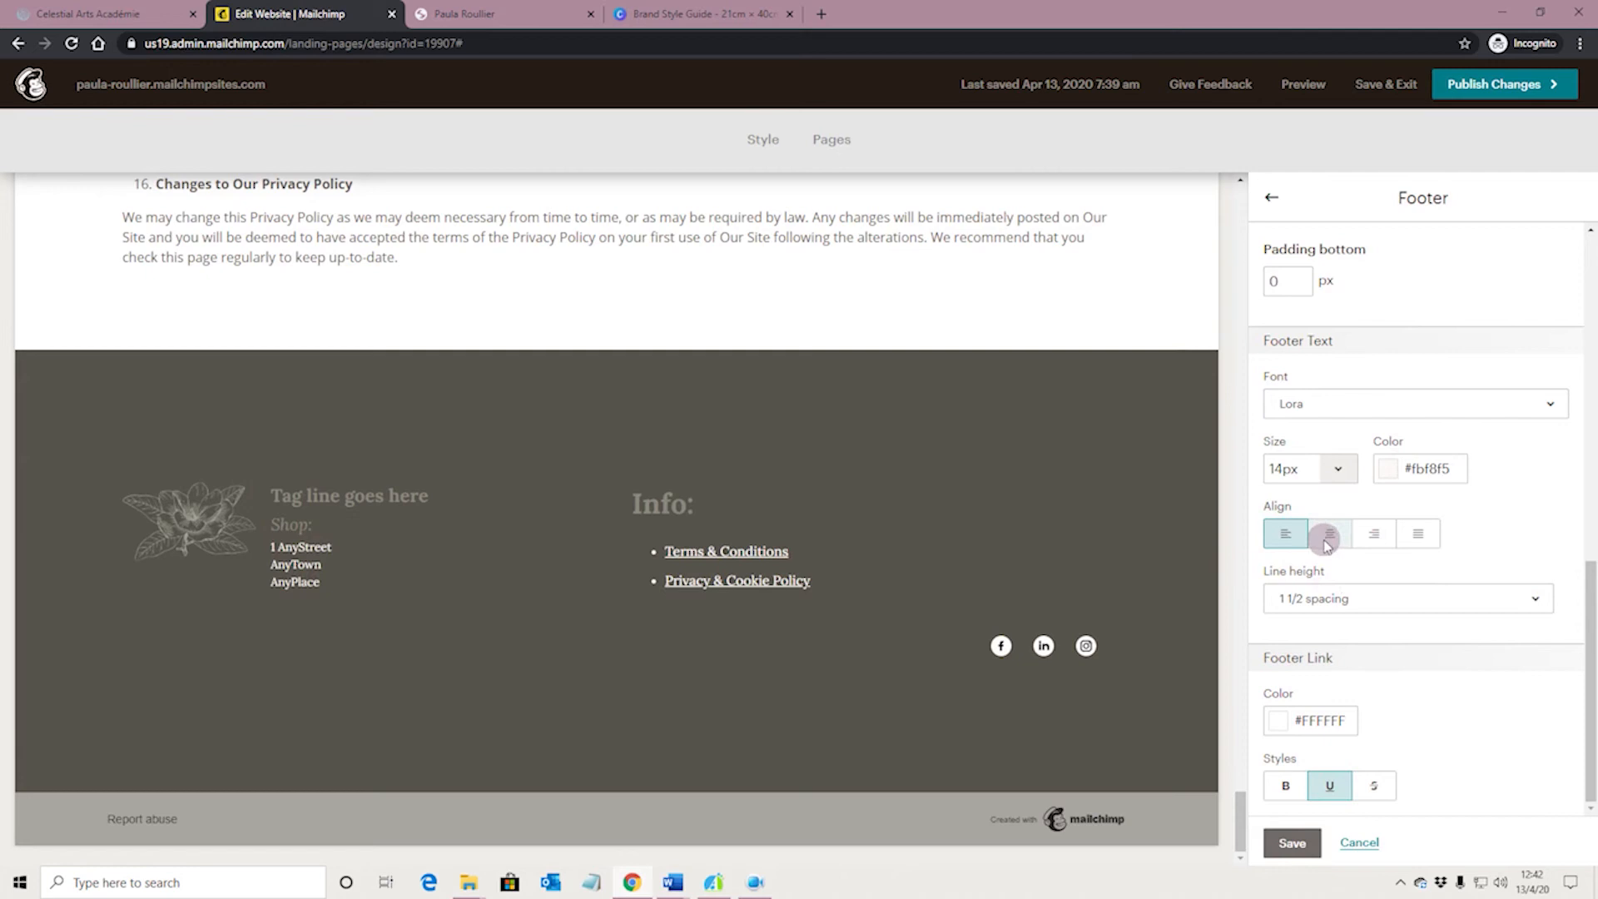
left_click(1343, 599)
left_click(1338, 756)
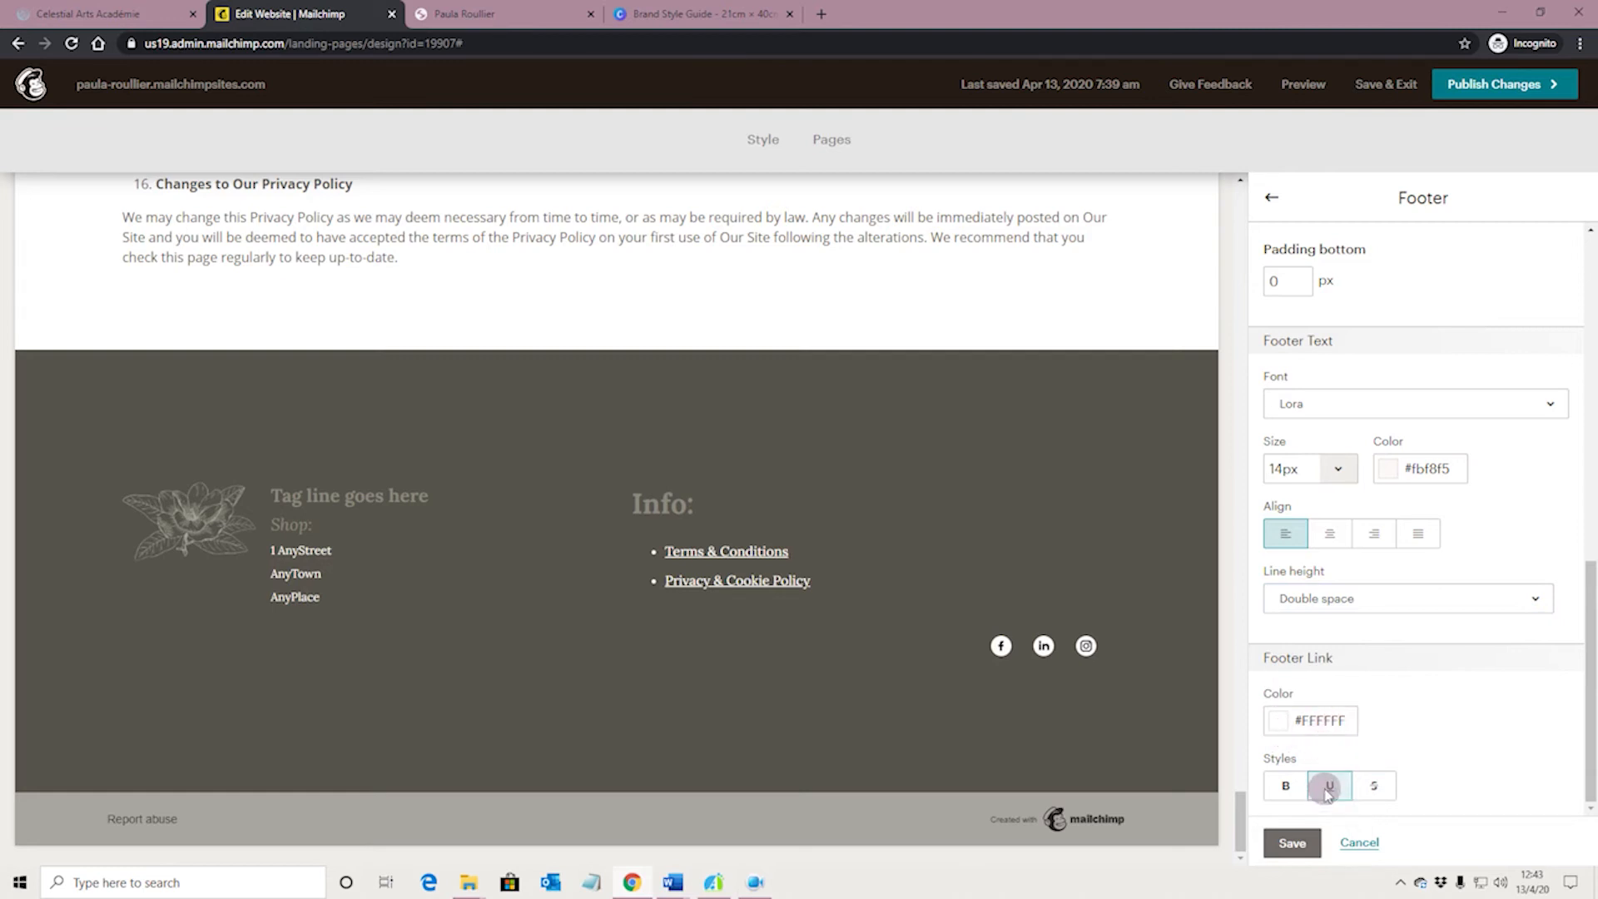
Make the Footer Link style bold without underline and set its colour to #fbf8f5
left_click(1285, 784)
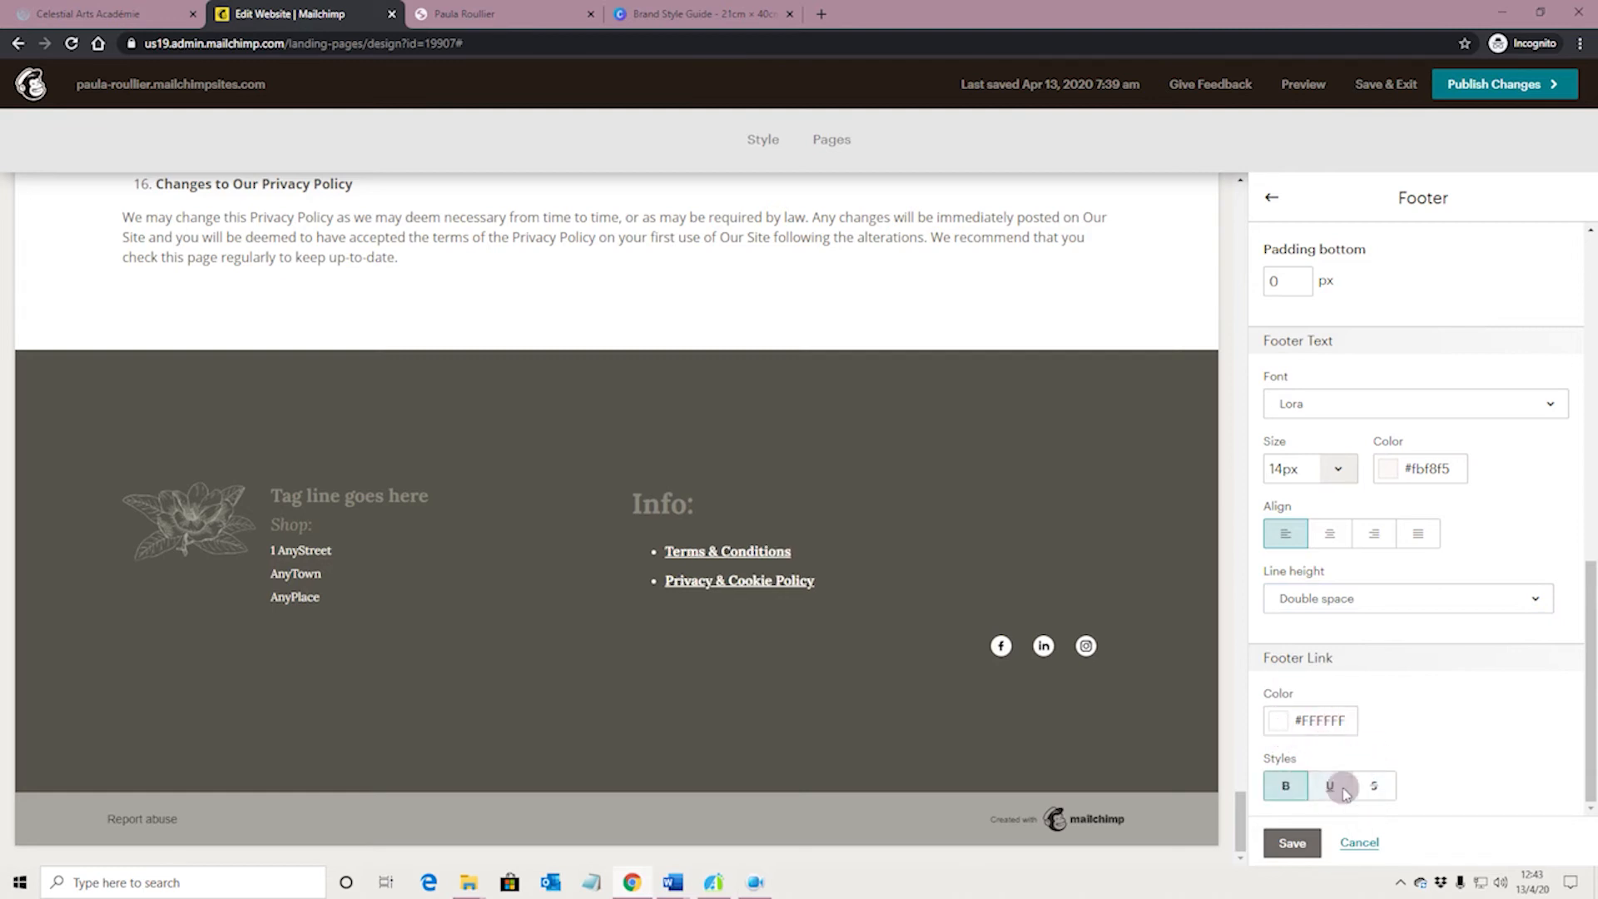
left_click(1319, 731)
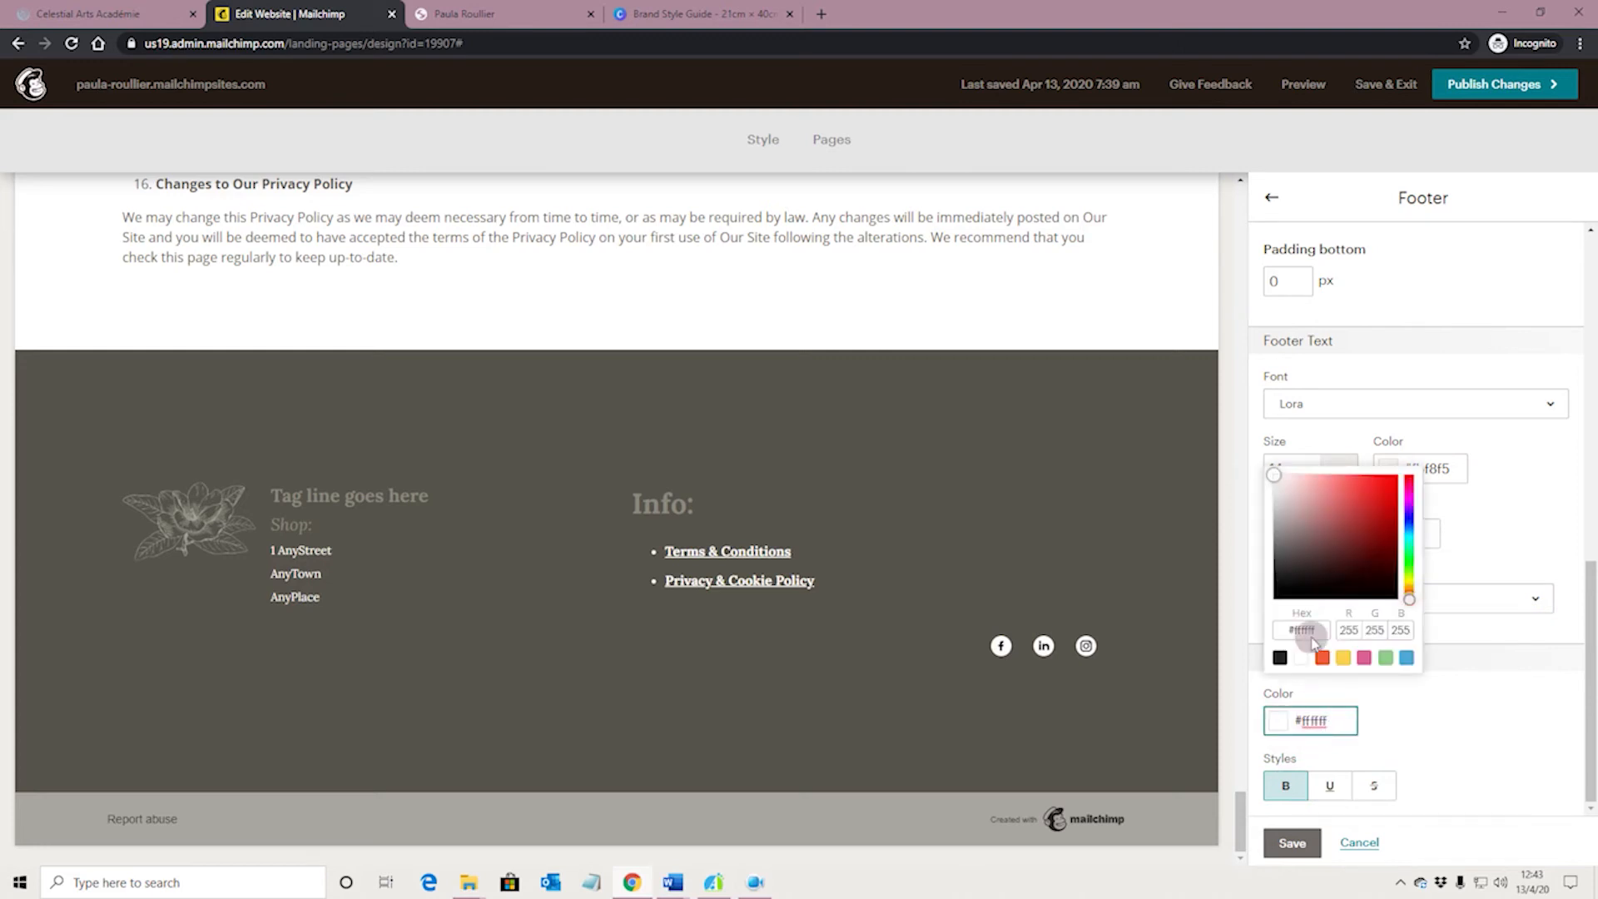
left_click_drag(1323, 632, 1282, 632)
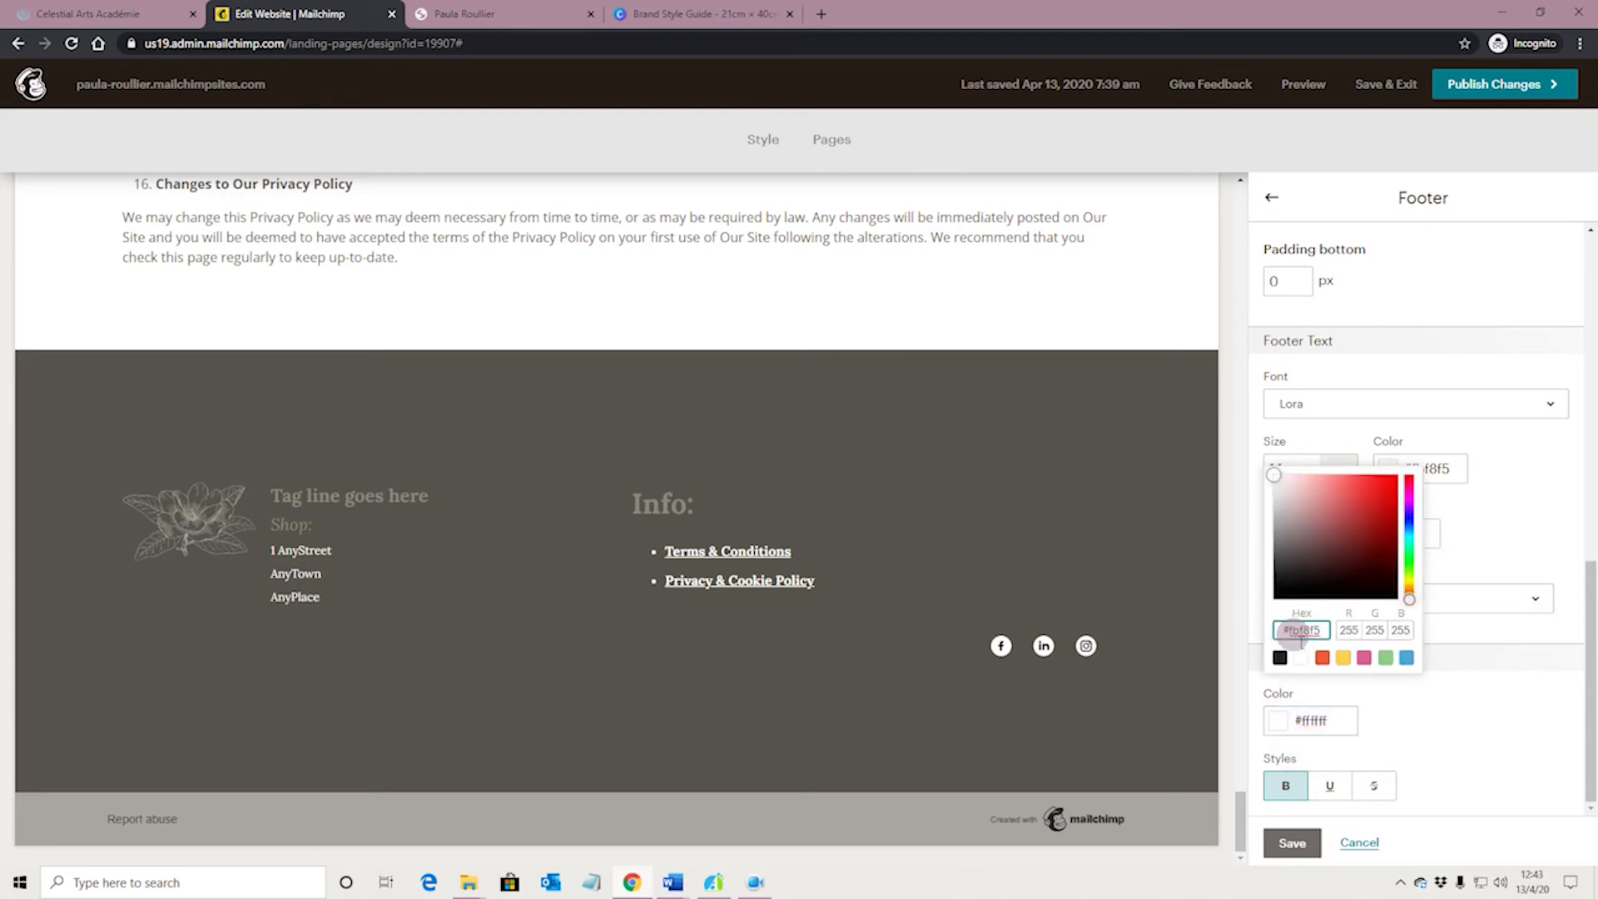
left_click(1408, 719)
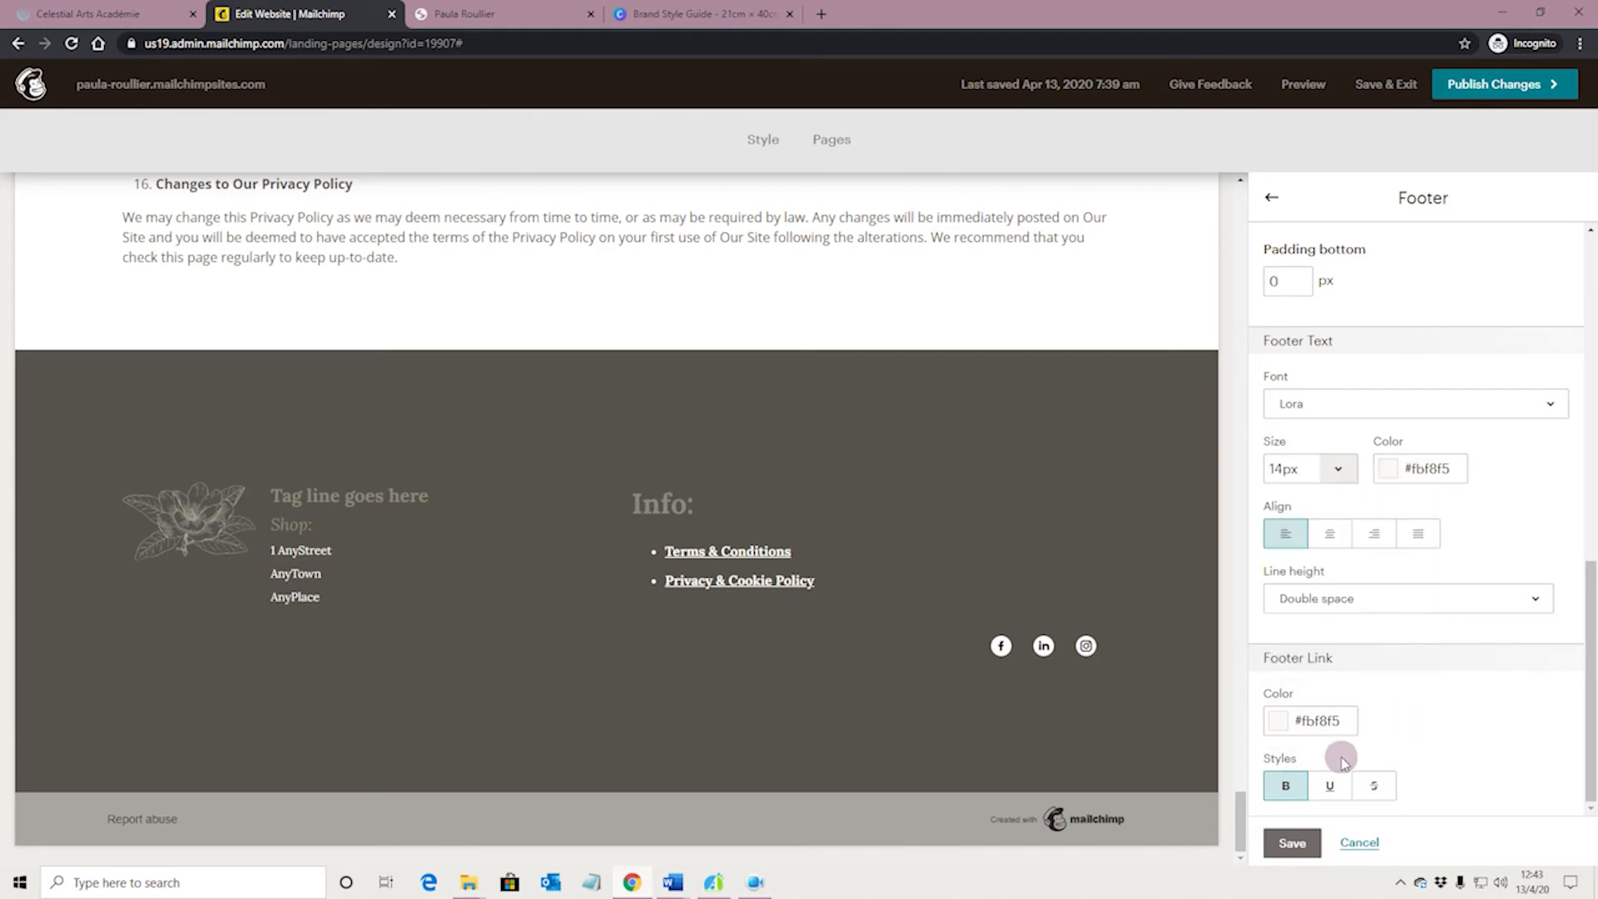
Try the Footer Link without bold and with strikethrough, settle on bold plus underline, and save the footer styles
left_click(1306, 792)
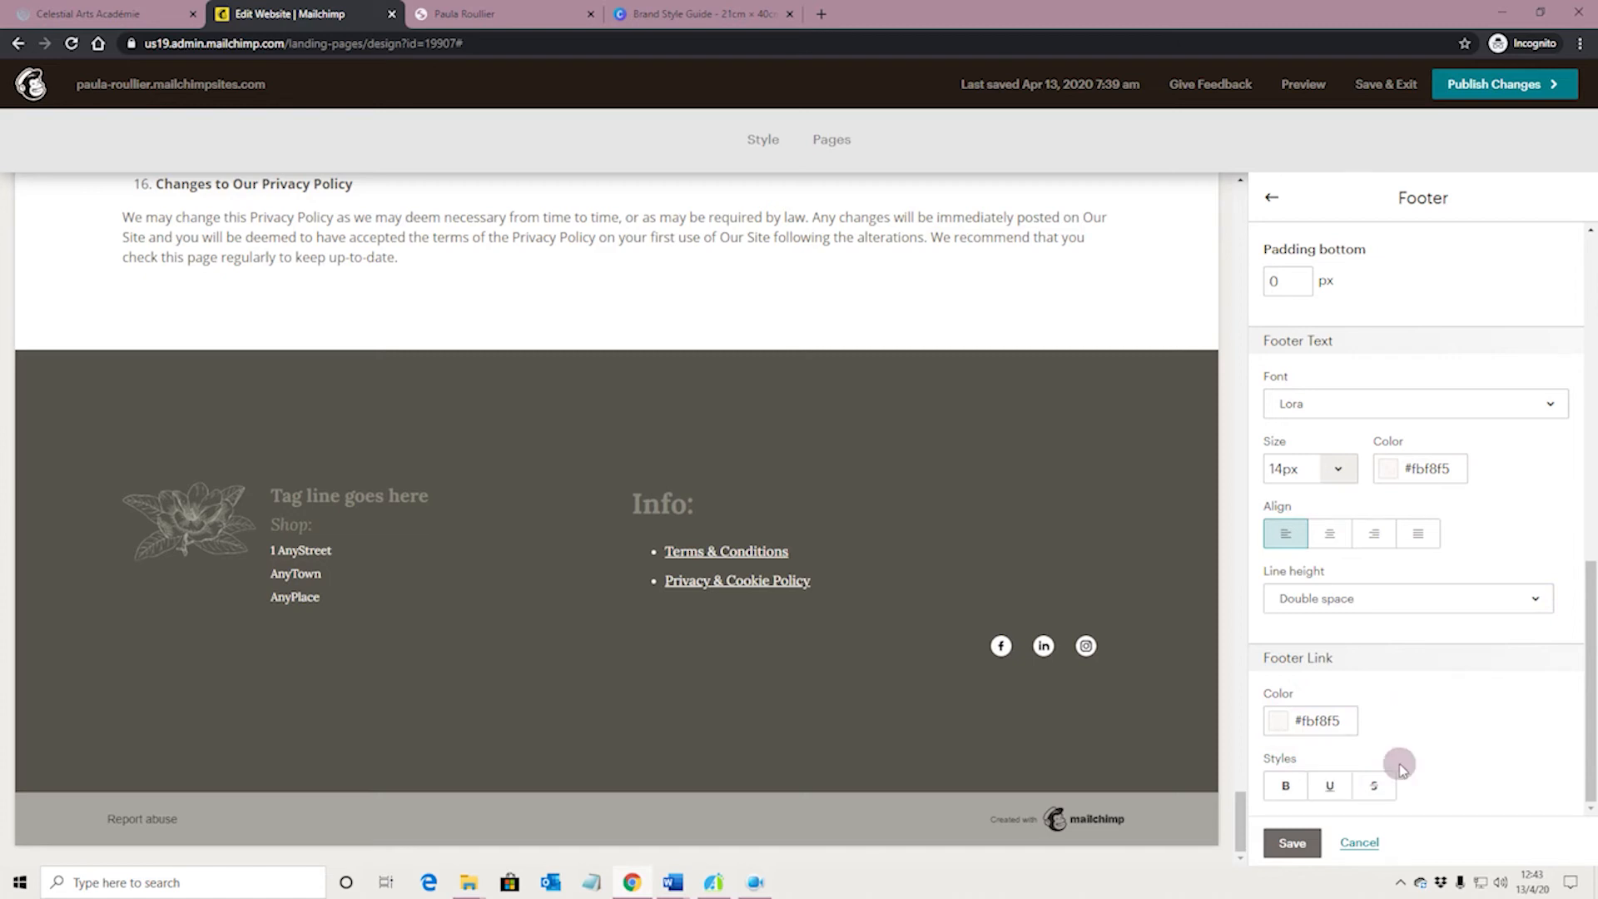
left_click(1377, 787)
left_click(1374, 787)
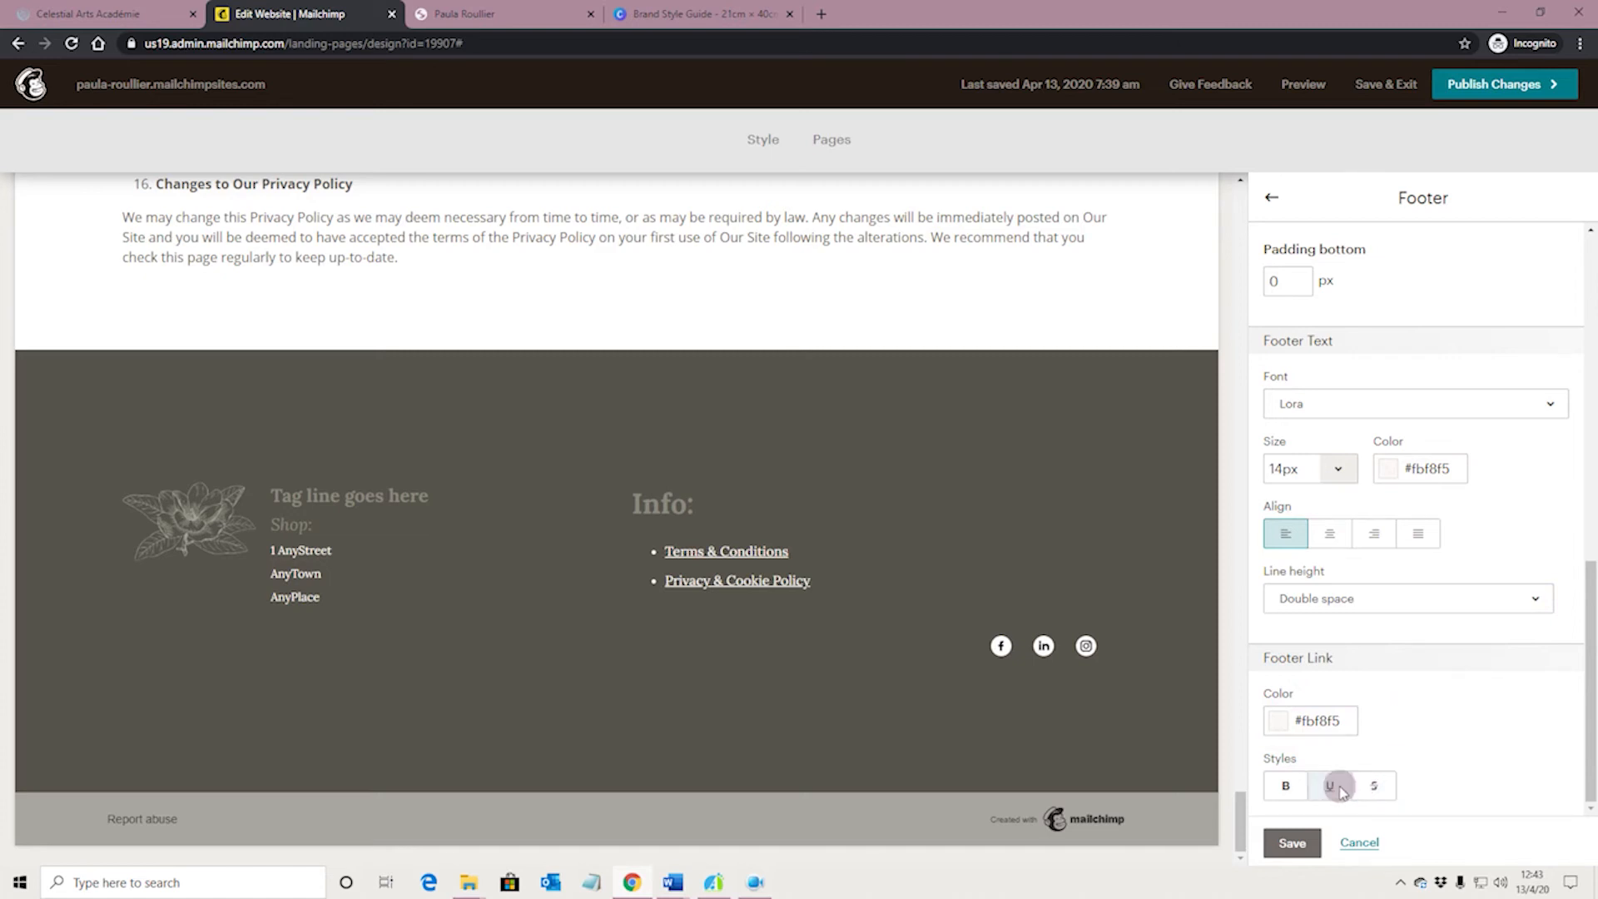
left_click(1331, 787)
left_click(1286, 786)
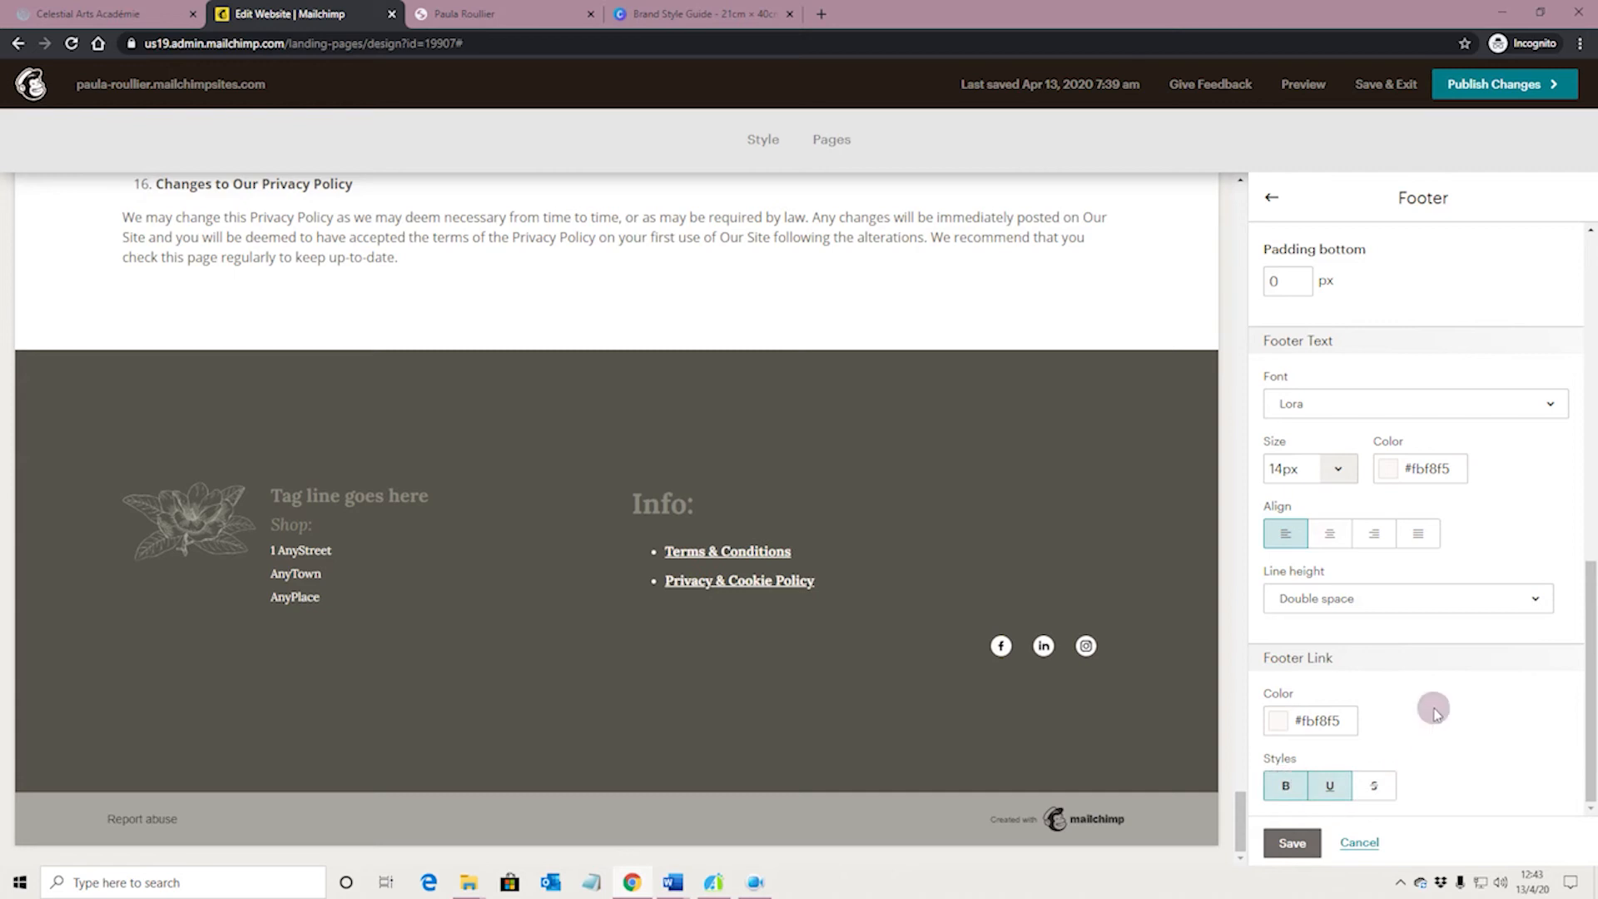
left_click(1291, 843)
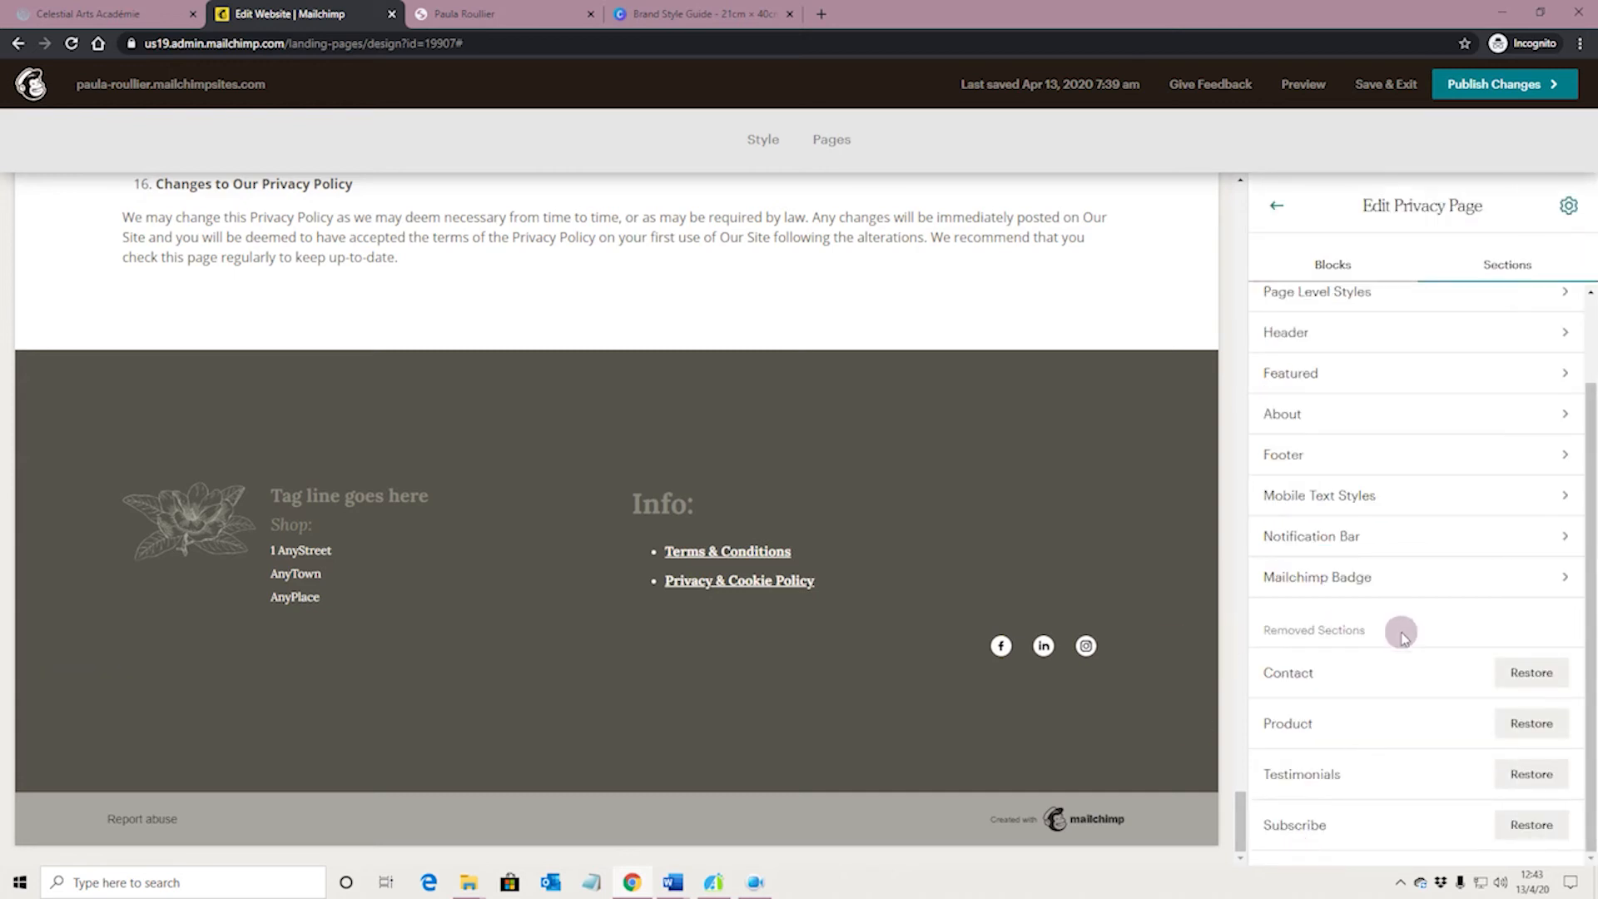
Remove the underline from the Terms & Conditions link in the footer's Info text block, trying italic and reverting it
scroll(1408, 639, "up", 2)
scroll(1416, 642, "down", 2)
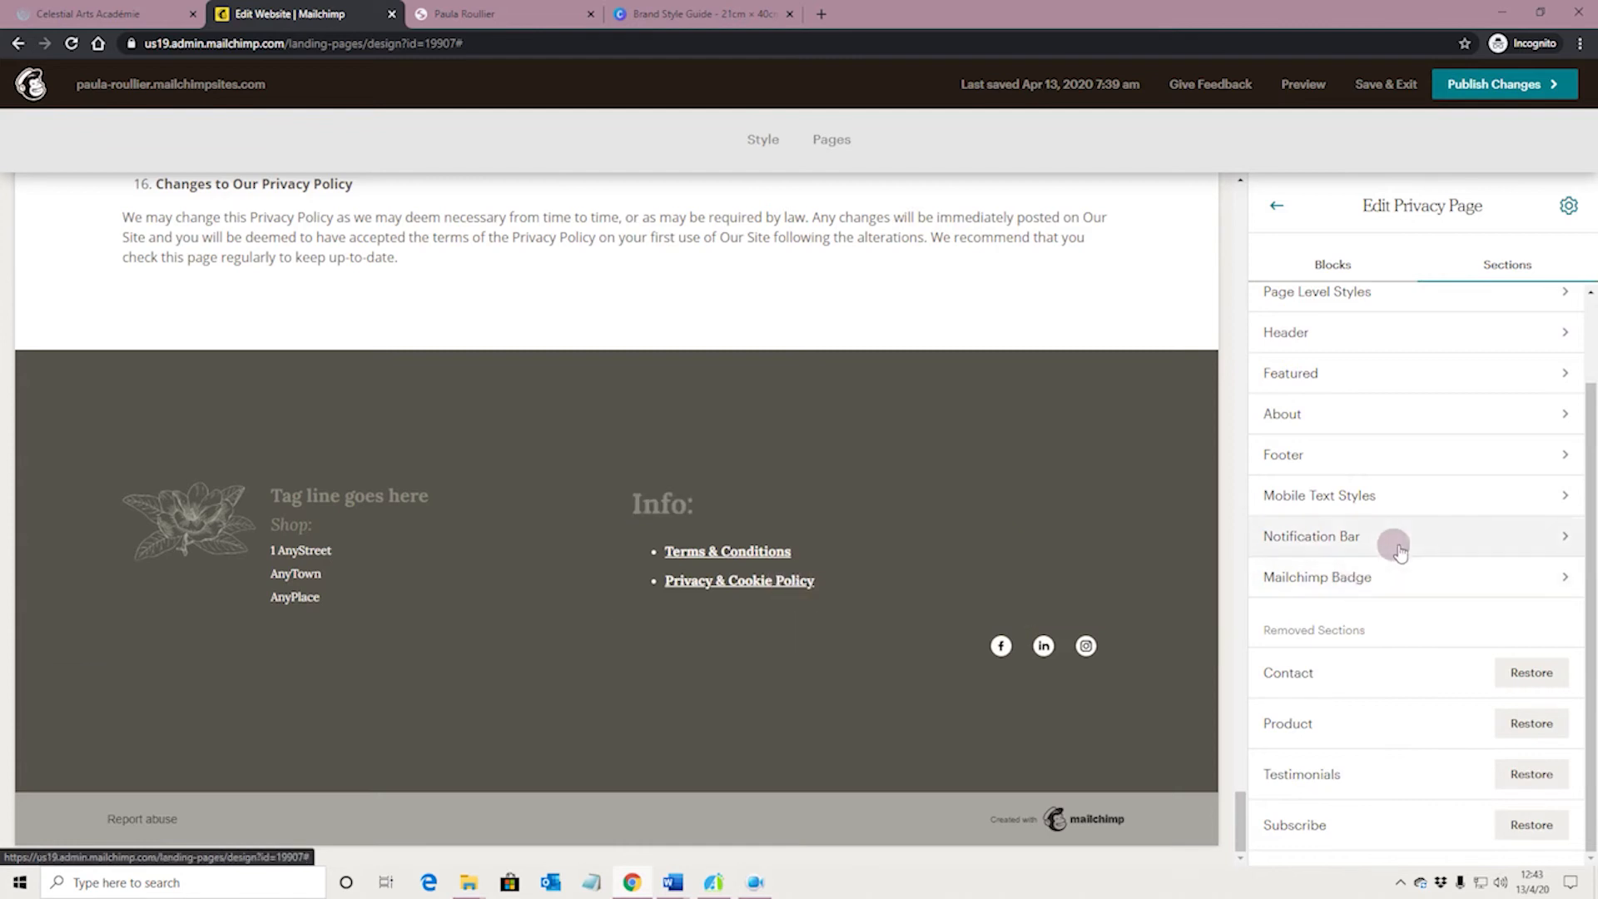
left_click(808, 585)
left_click_drag(1301, 403, 1448, 439)
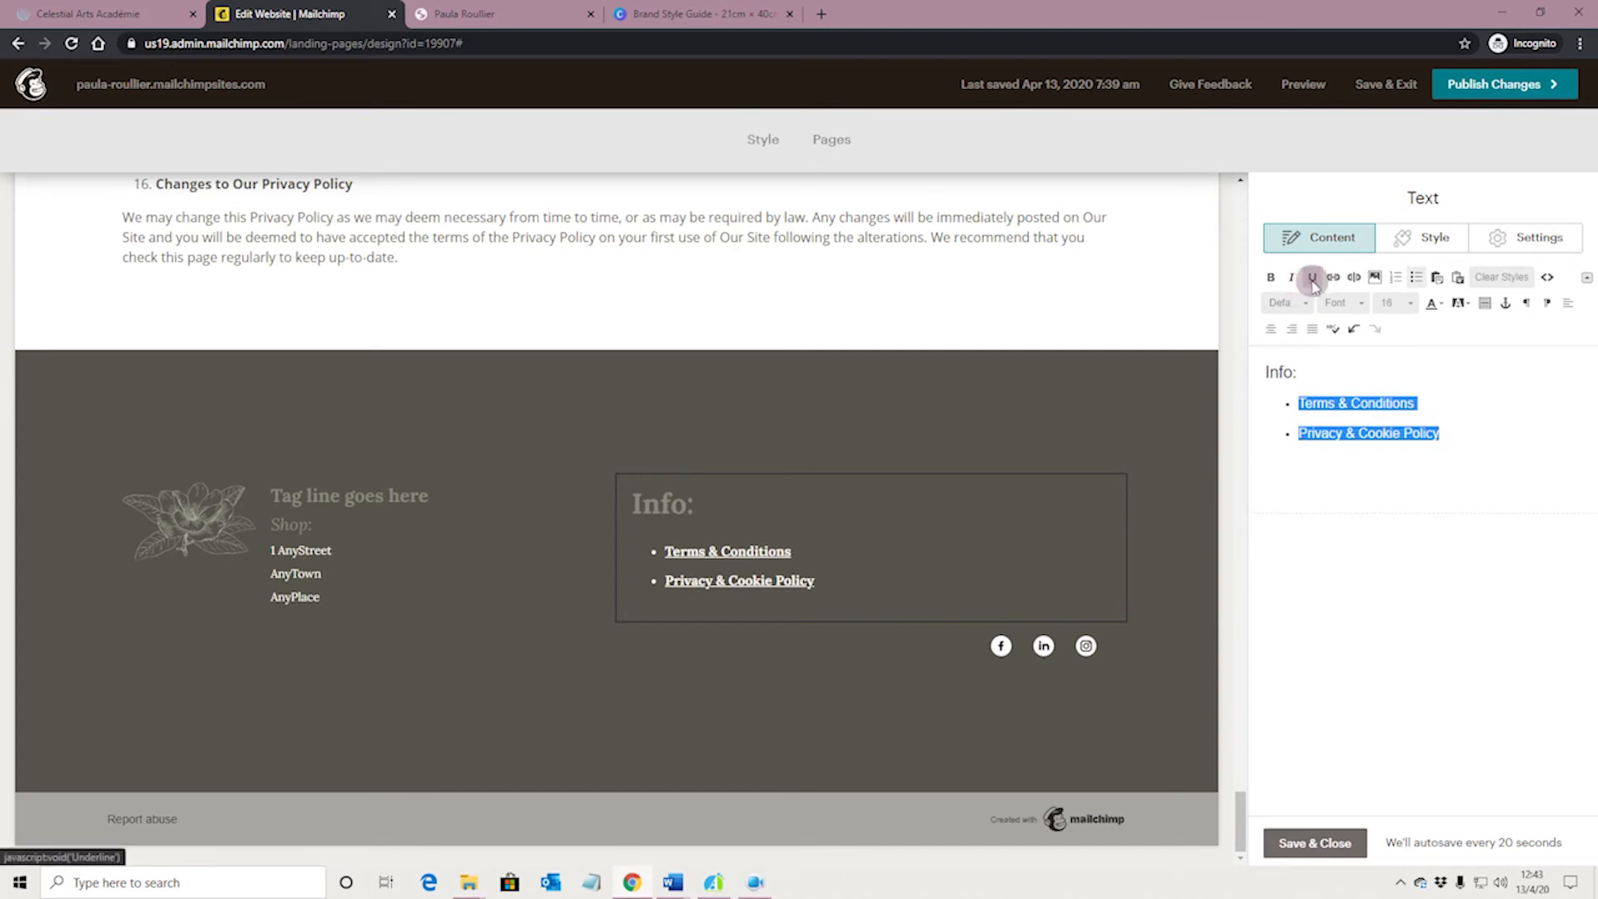
left_click(1473, 424)
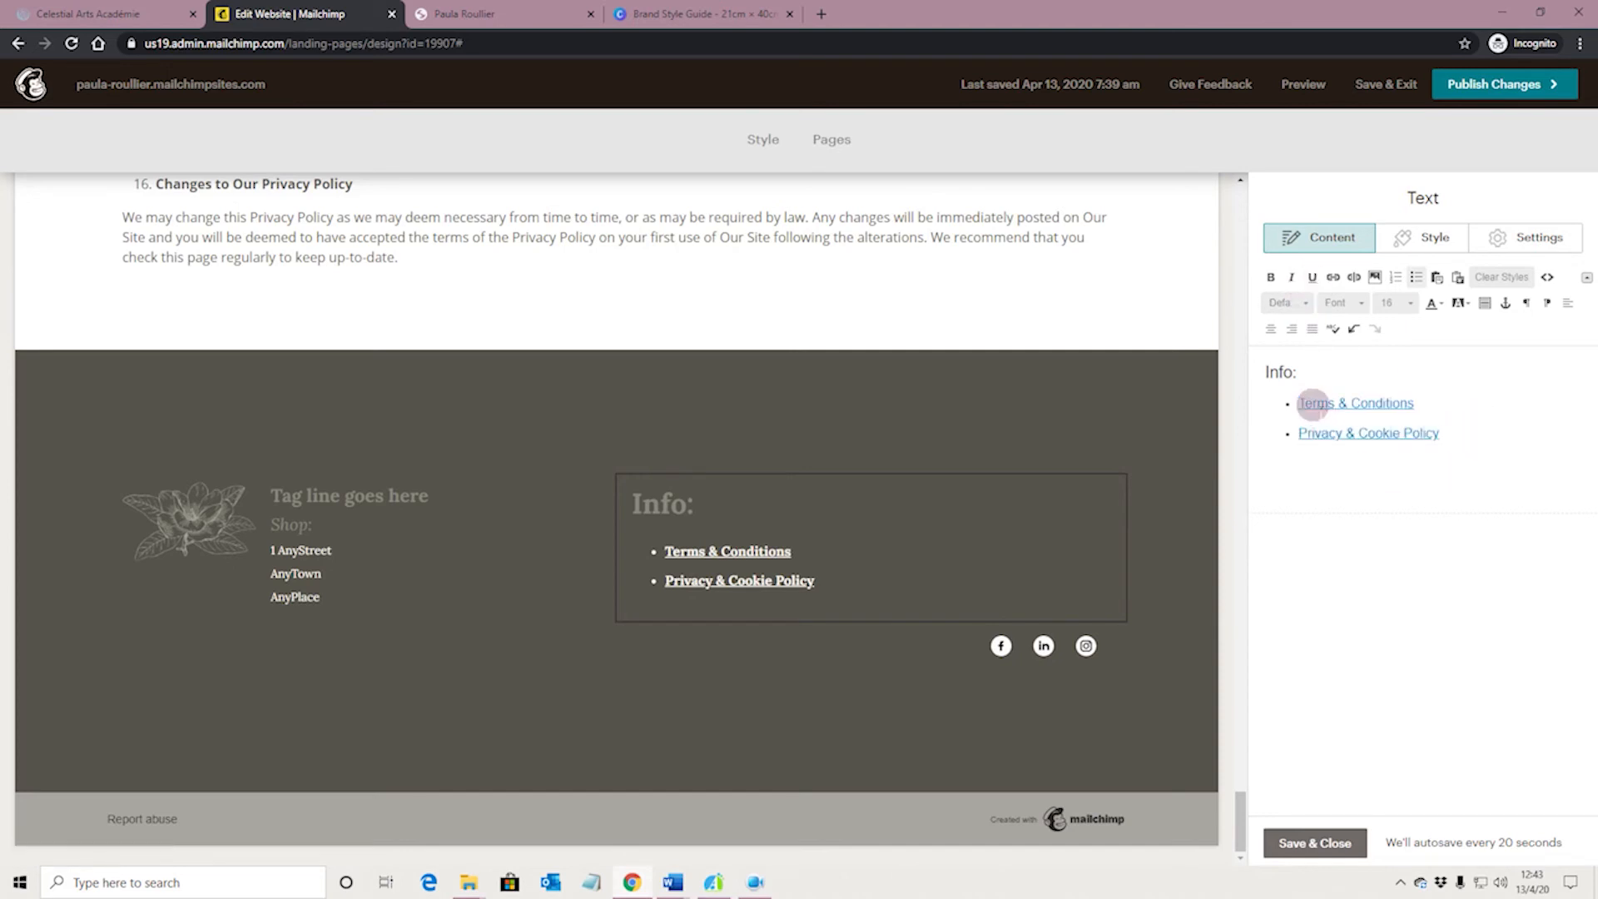
left_click_drag(1321, 405, 1415, 402)
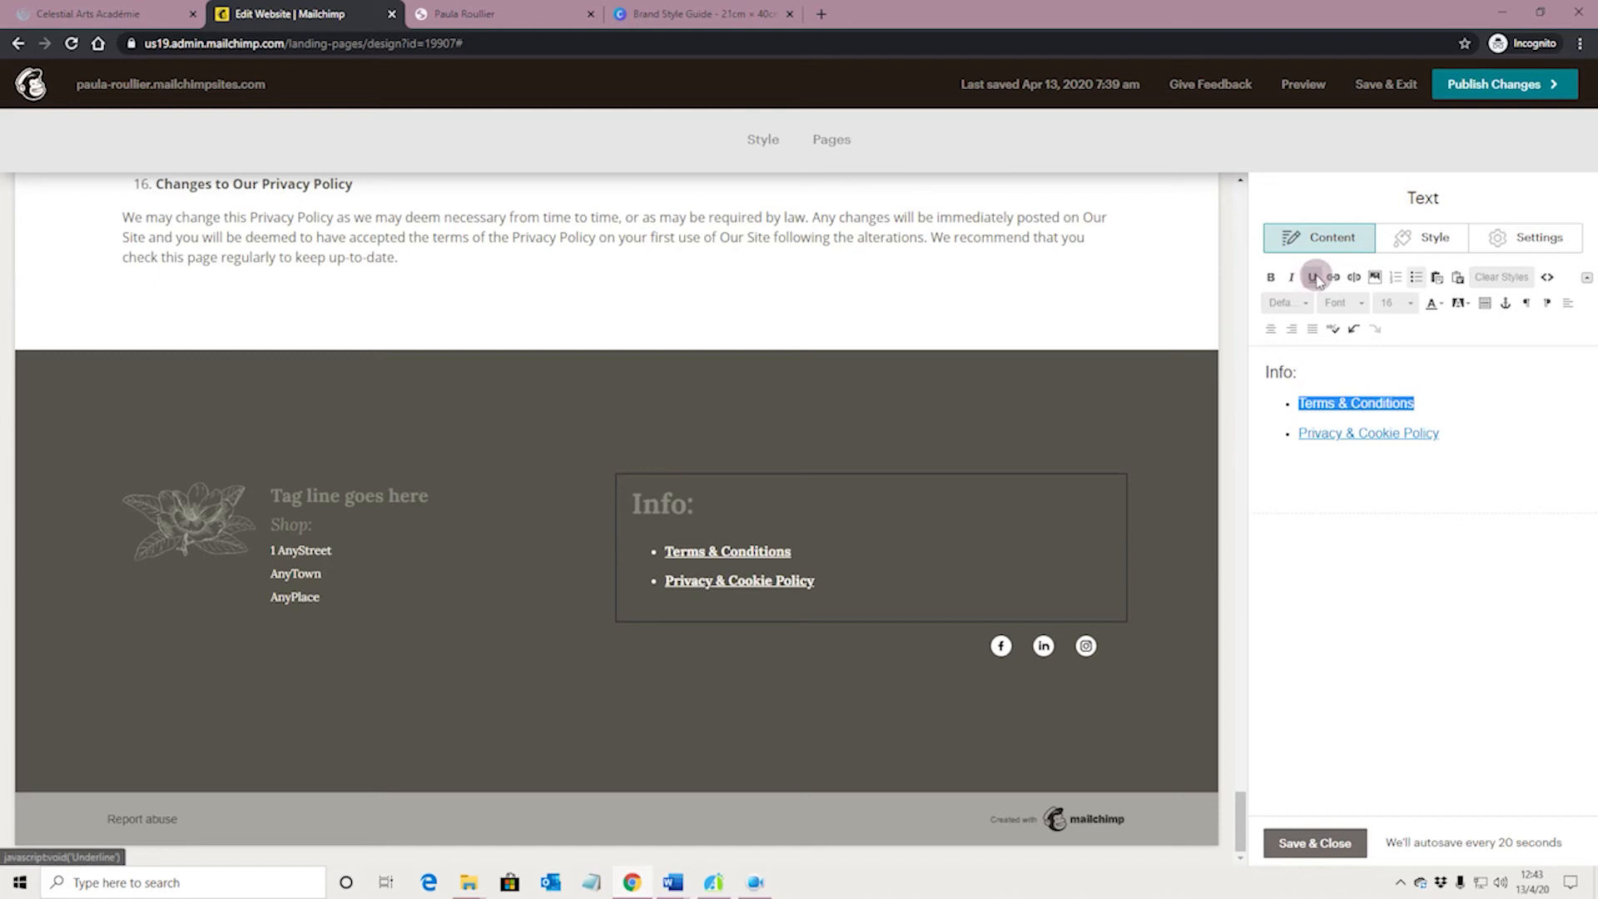
left_click(1291, 278)
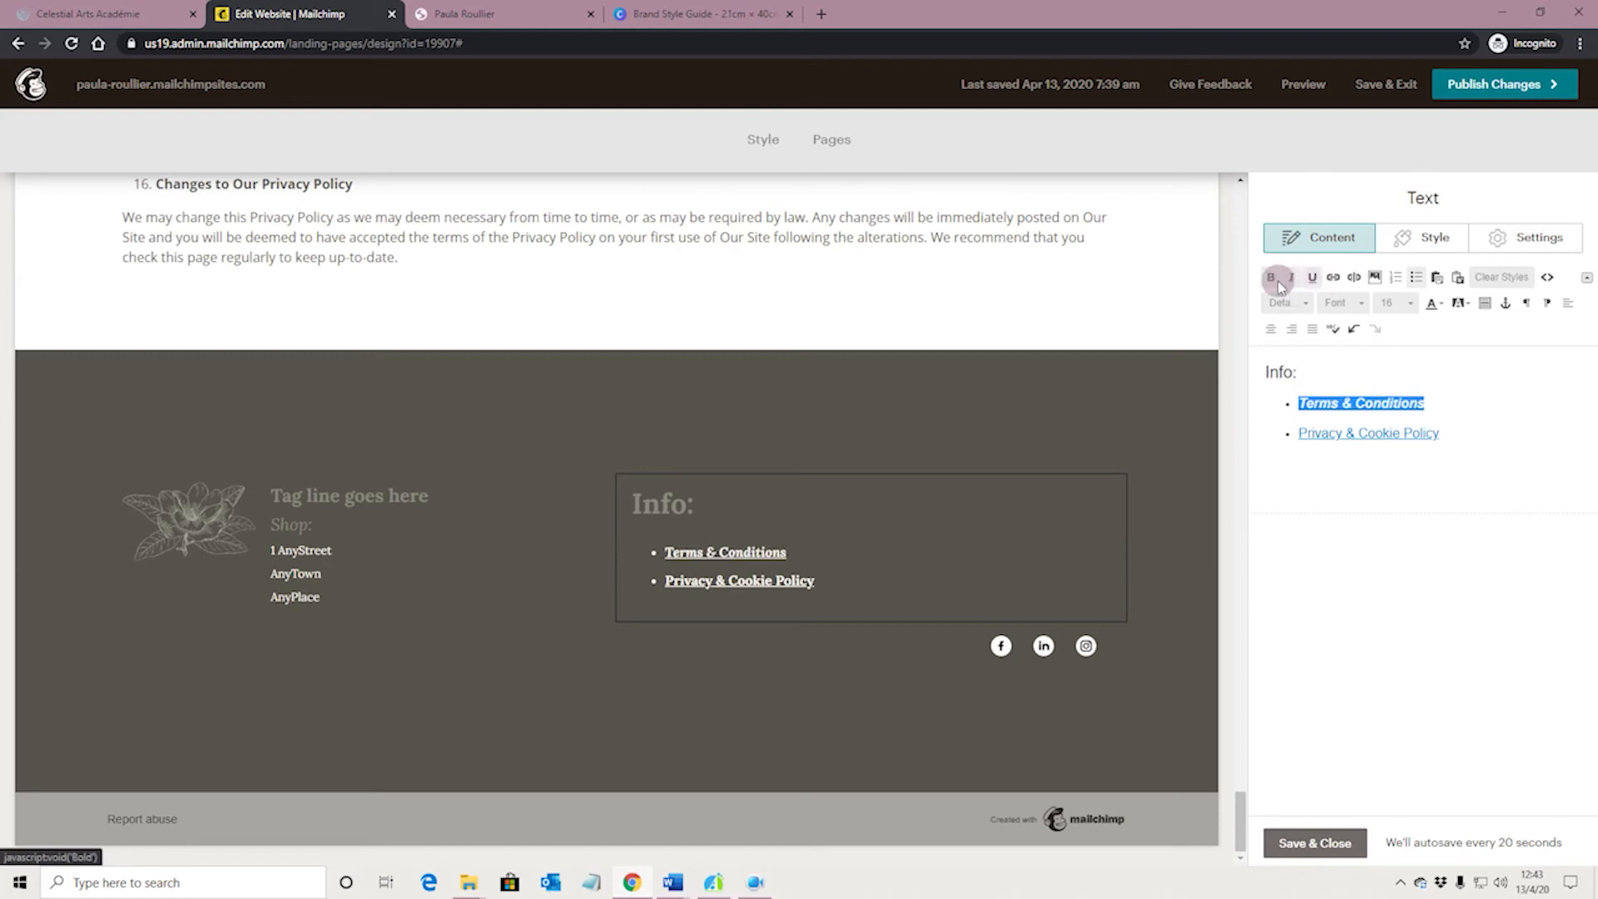
left_click(1292, 278)
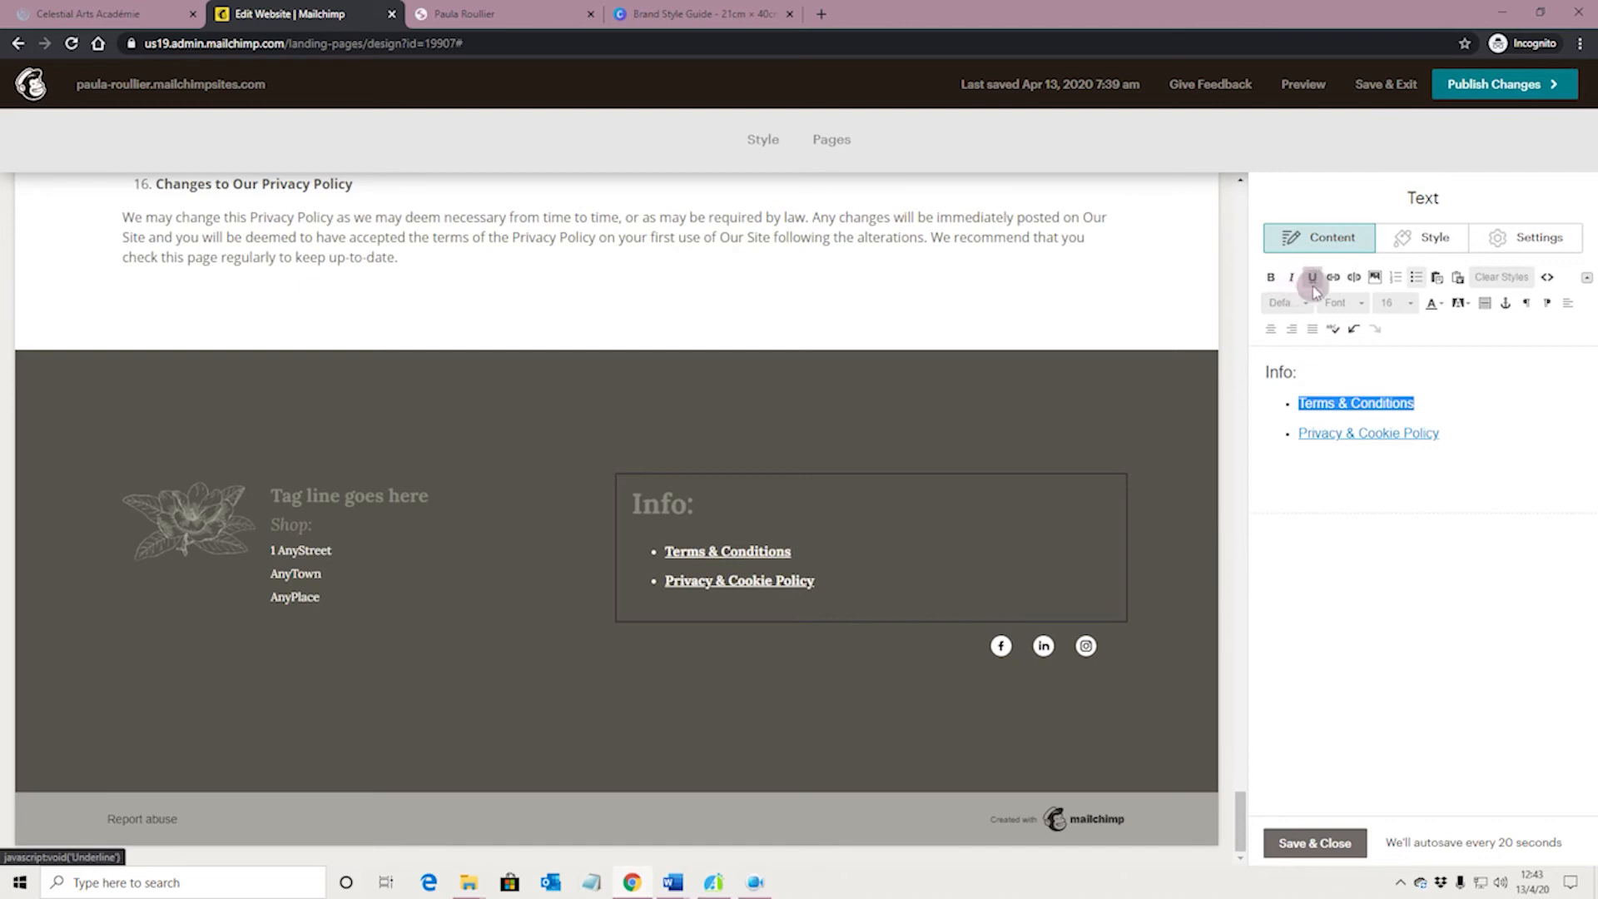
left_click(1441, 415)
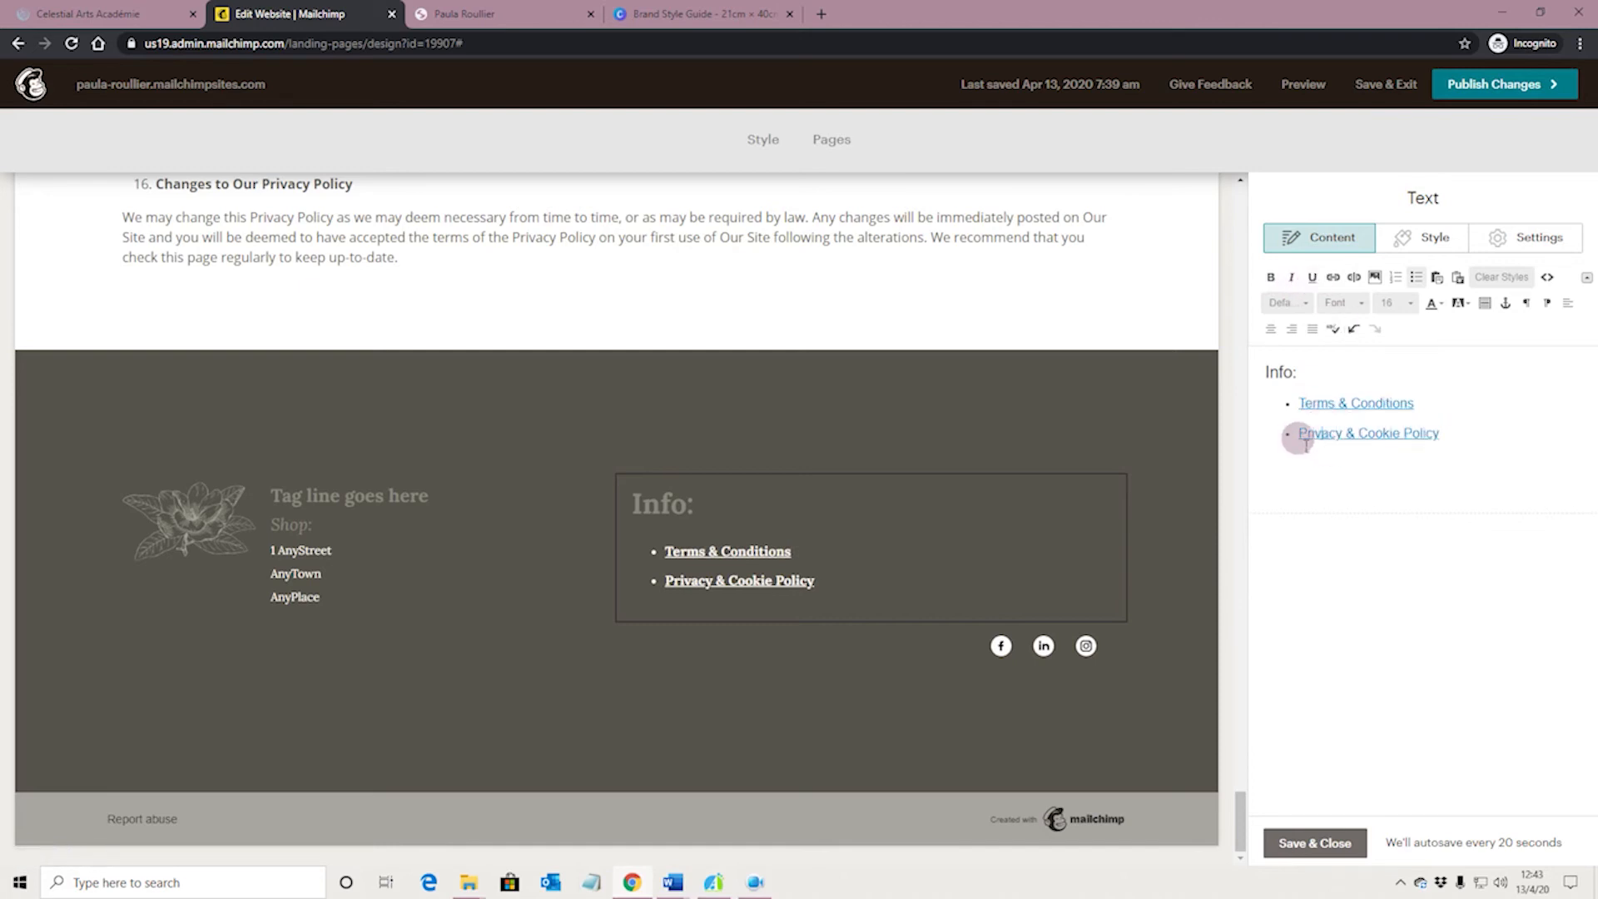
Try to remove the underline from the Privacy & Cookie Policy link and save the Info text block
left_click_drag(1298, 435, 1425, 441)
left_click(1313, 277)
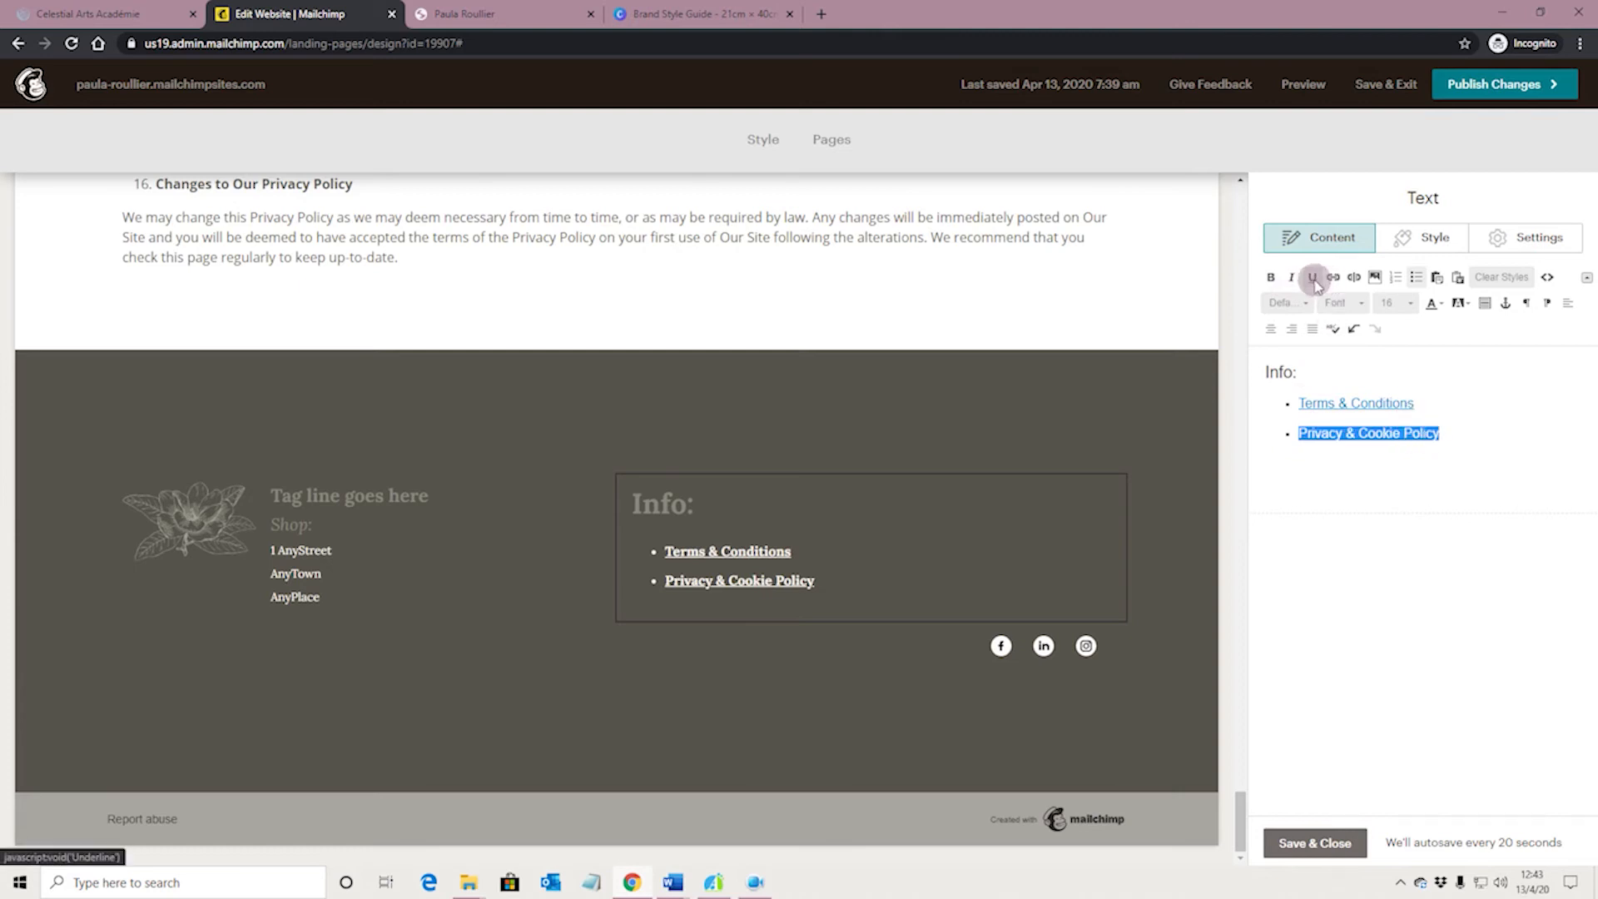
left_click(1315, 843)
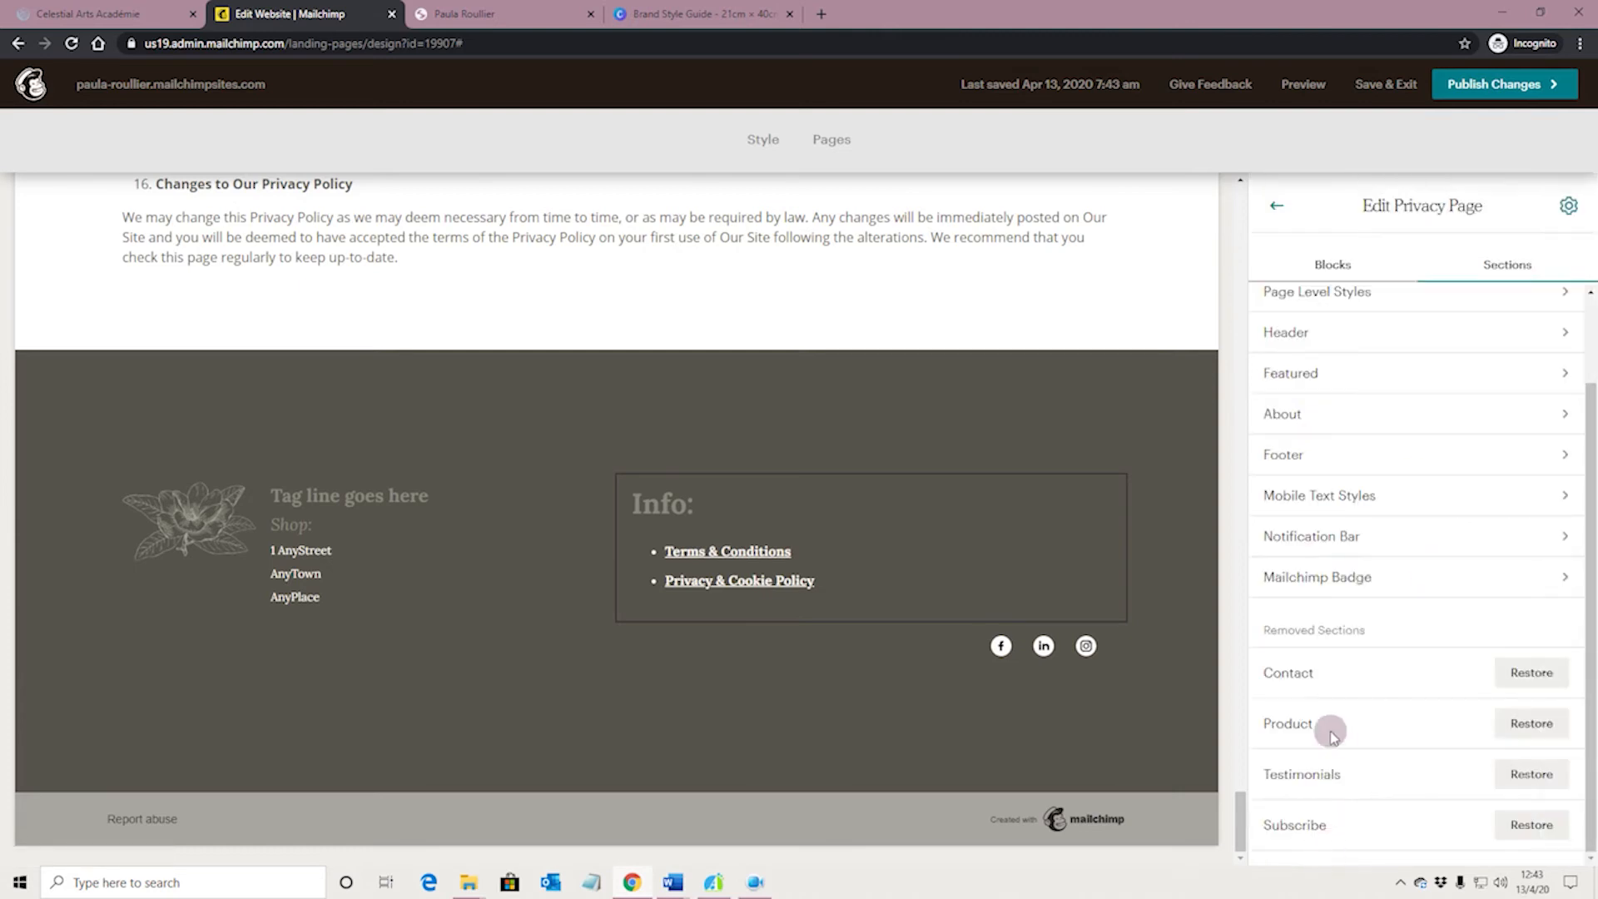
Turn off both bold and underline in the Footer Link styles and save the footer section
left_click(1526, 455)
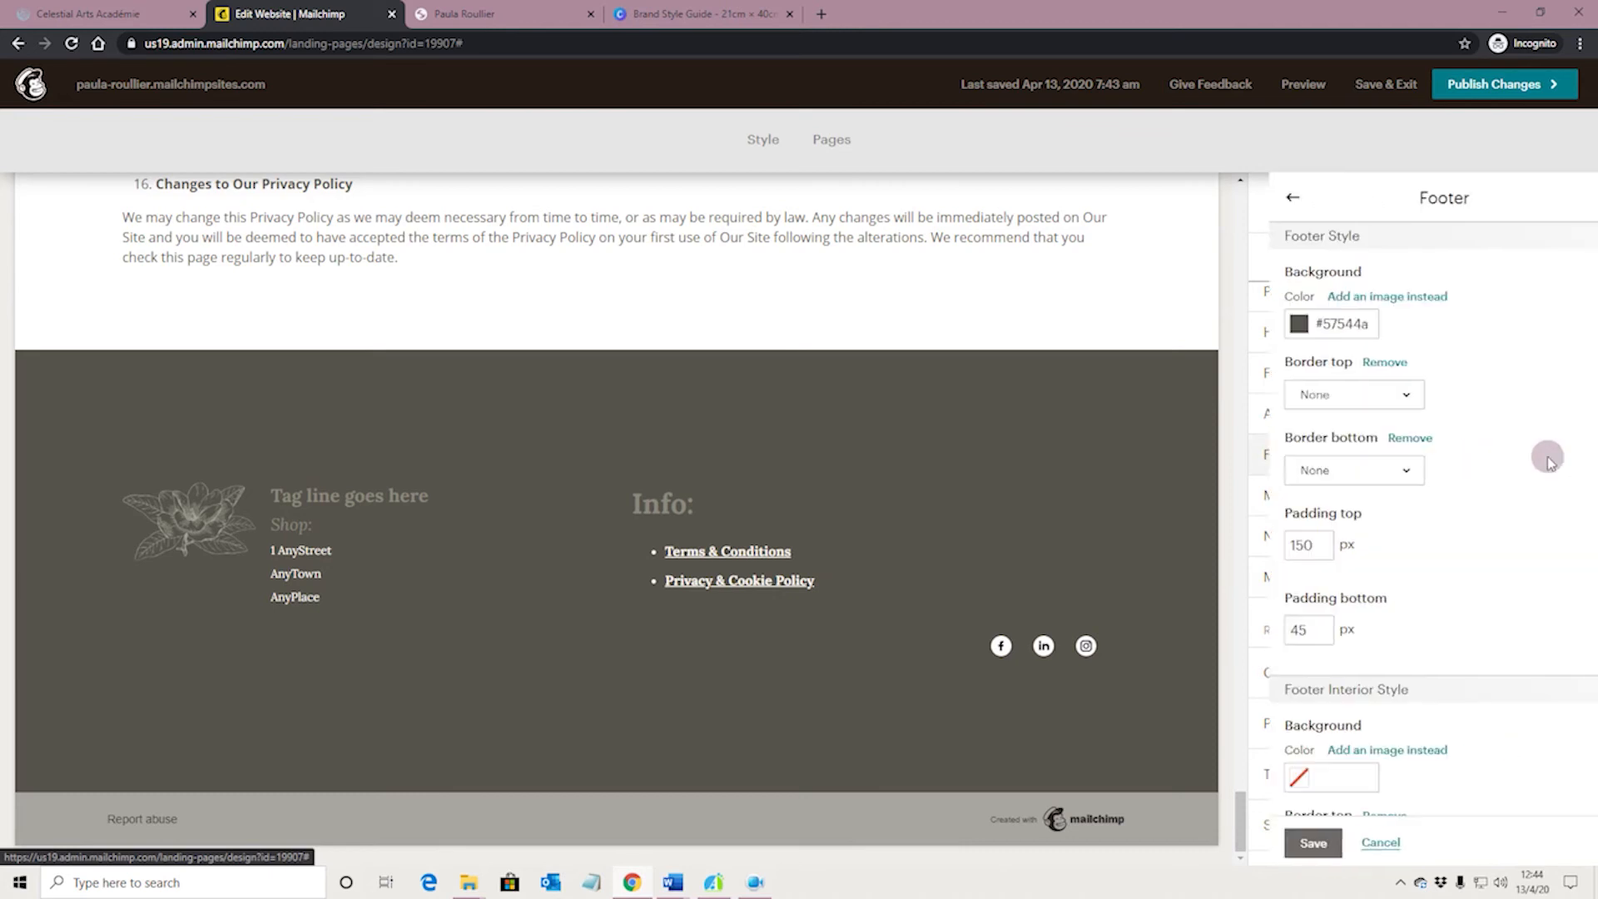
scroll(1481, 606, "down", 5)
left_click(1329, 785)
left_click(1285, 786)
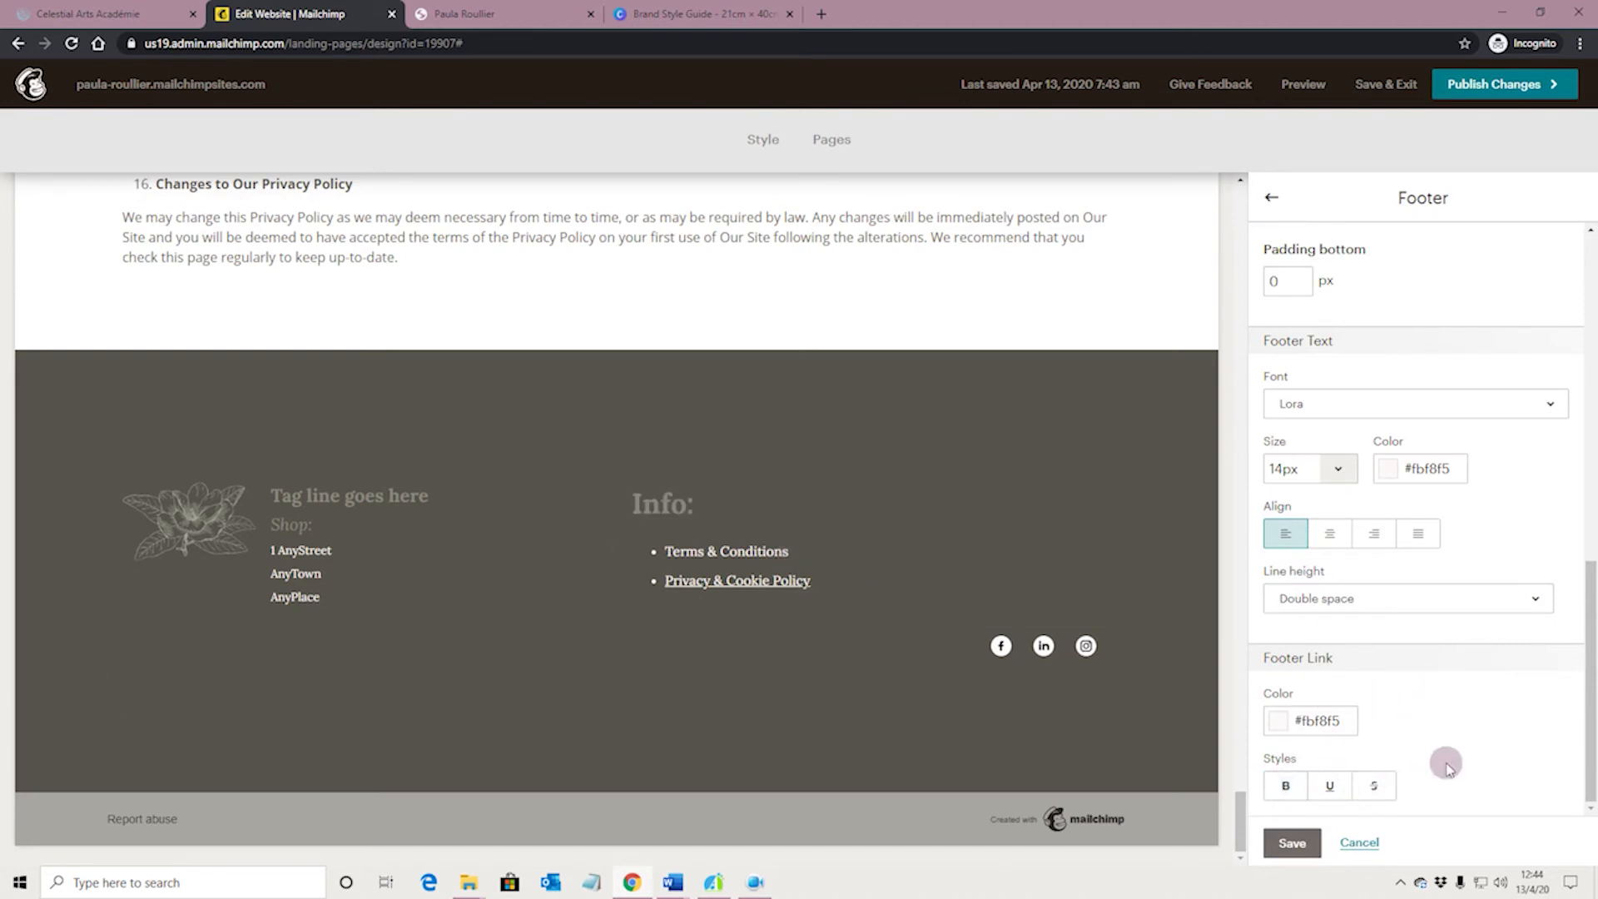
left_click(1292, 842)
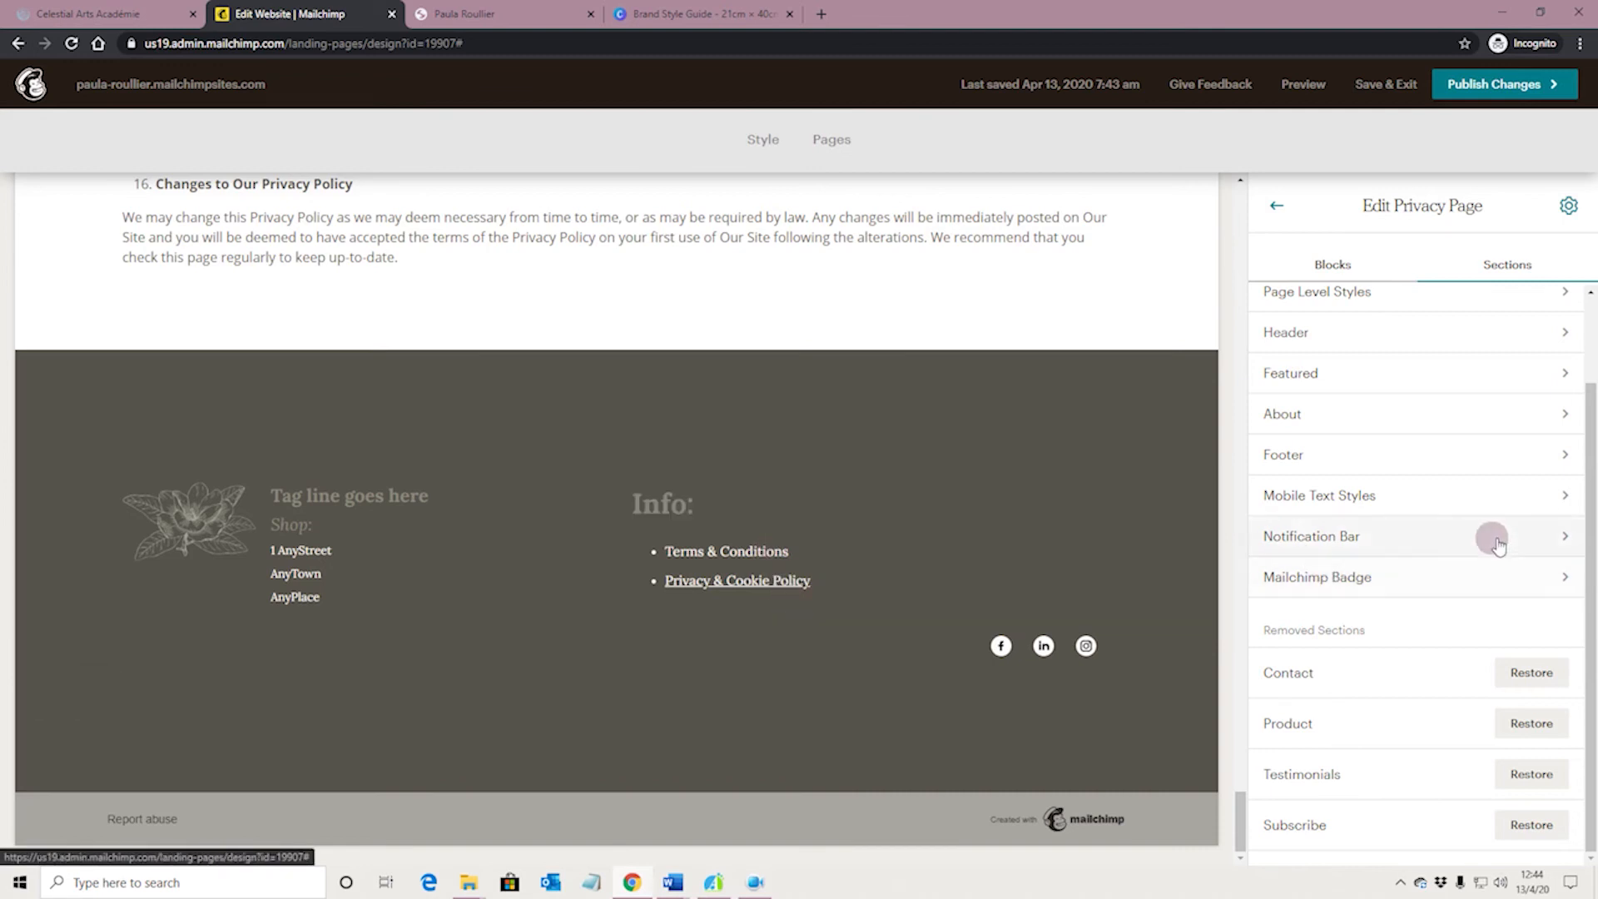
Toggle off the underline on the Privacy & Cookie Policy link in the Info text block and save it
left_click(854, 582)
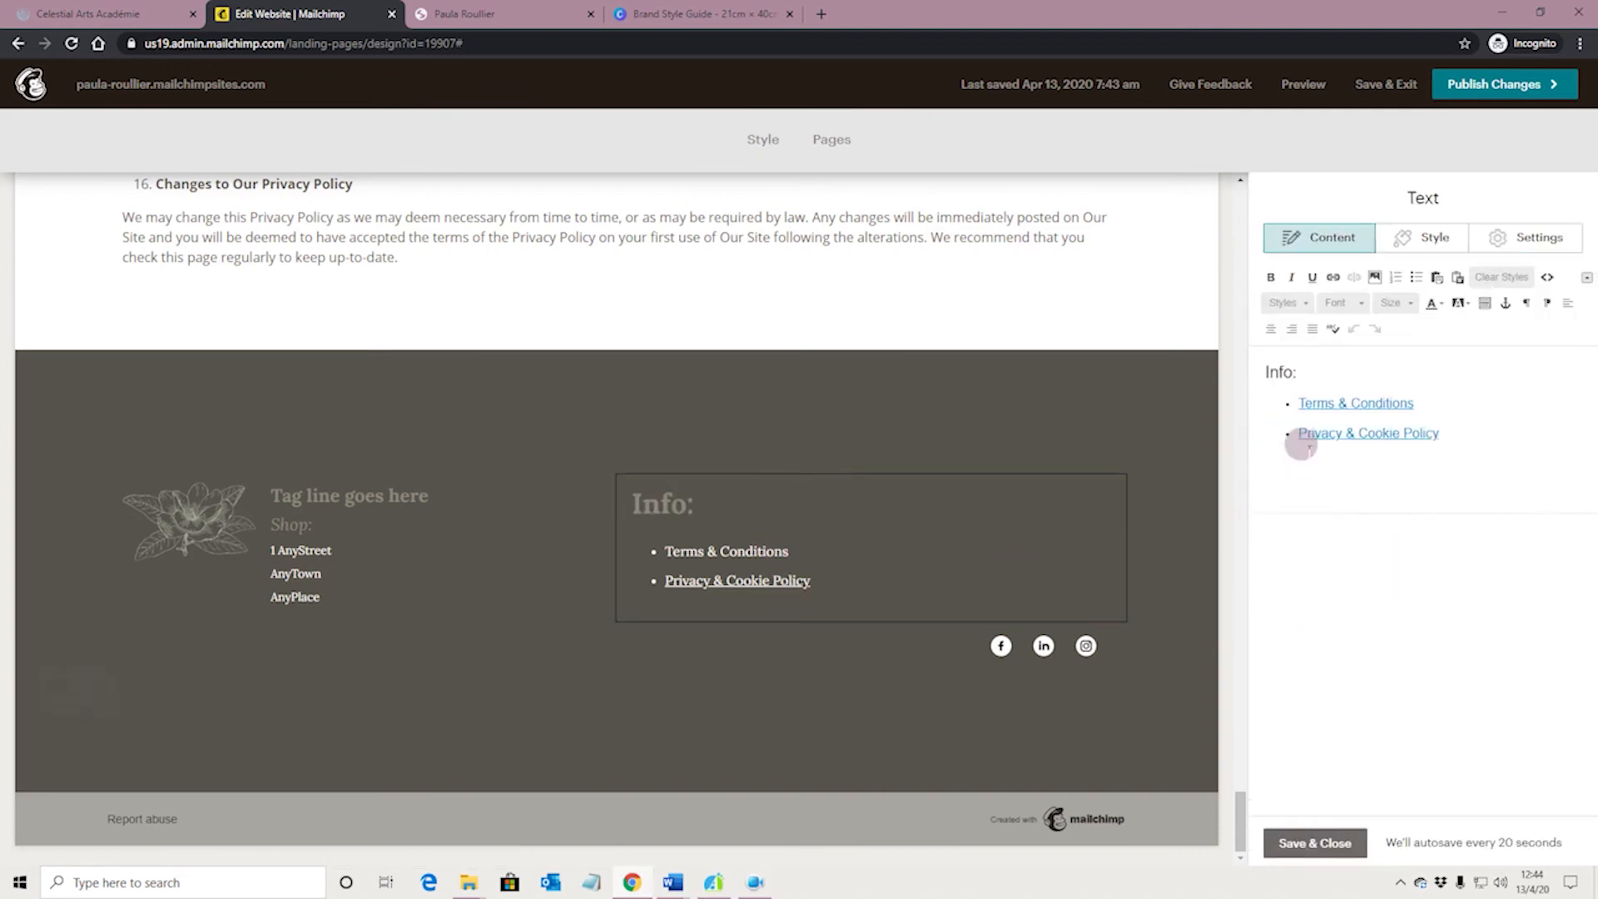
left_click_drag(1298, 432, 1439, 433)
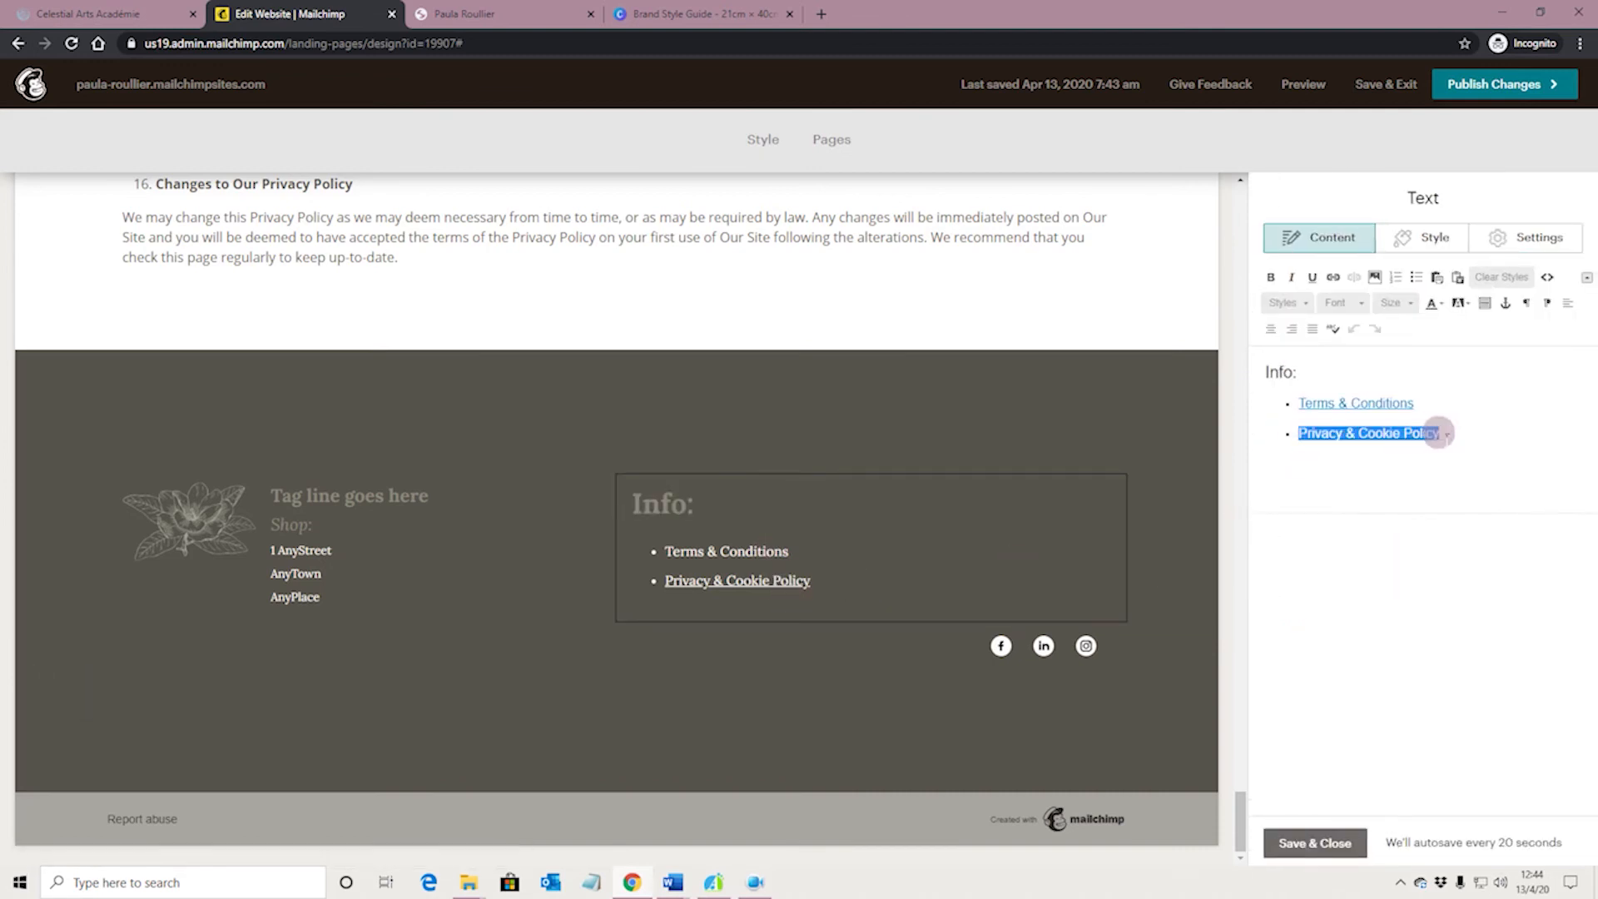
left_click(1312, 277)
left_click(1468, 453)
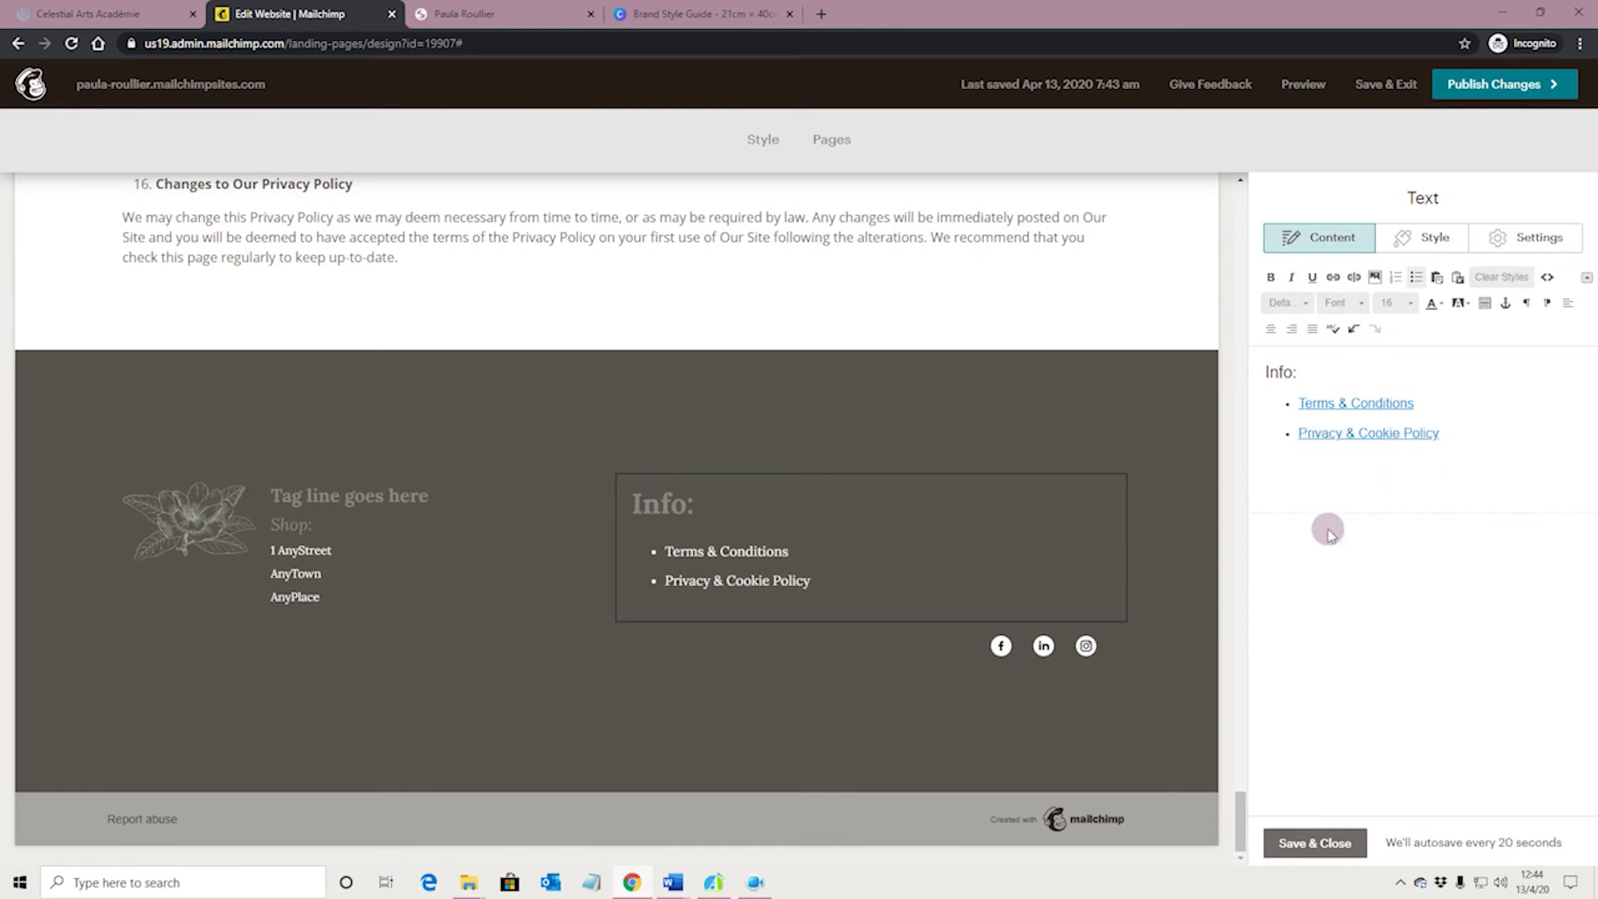
left_click(1314, 842)
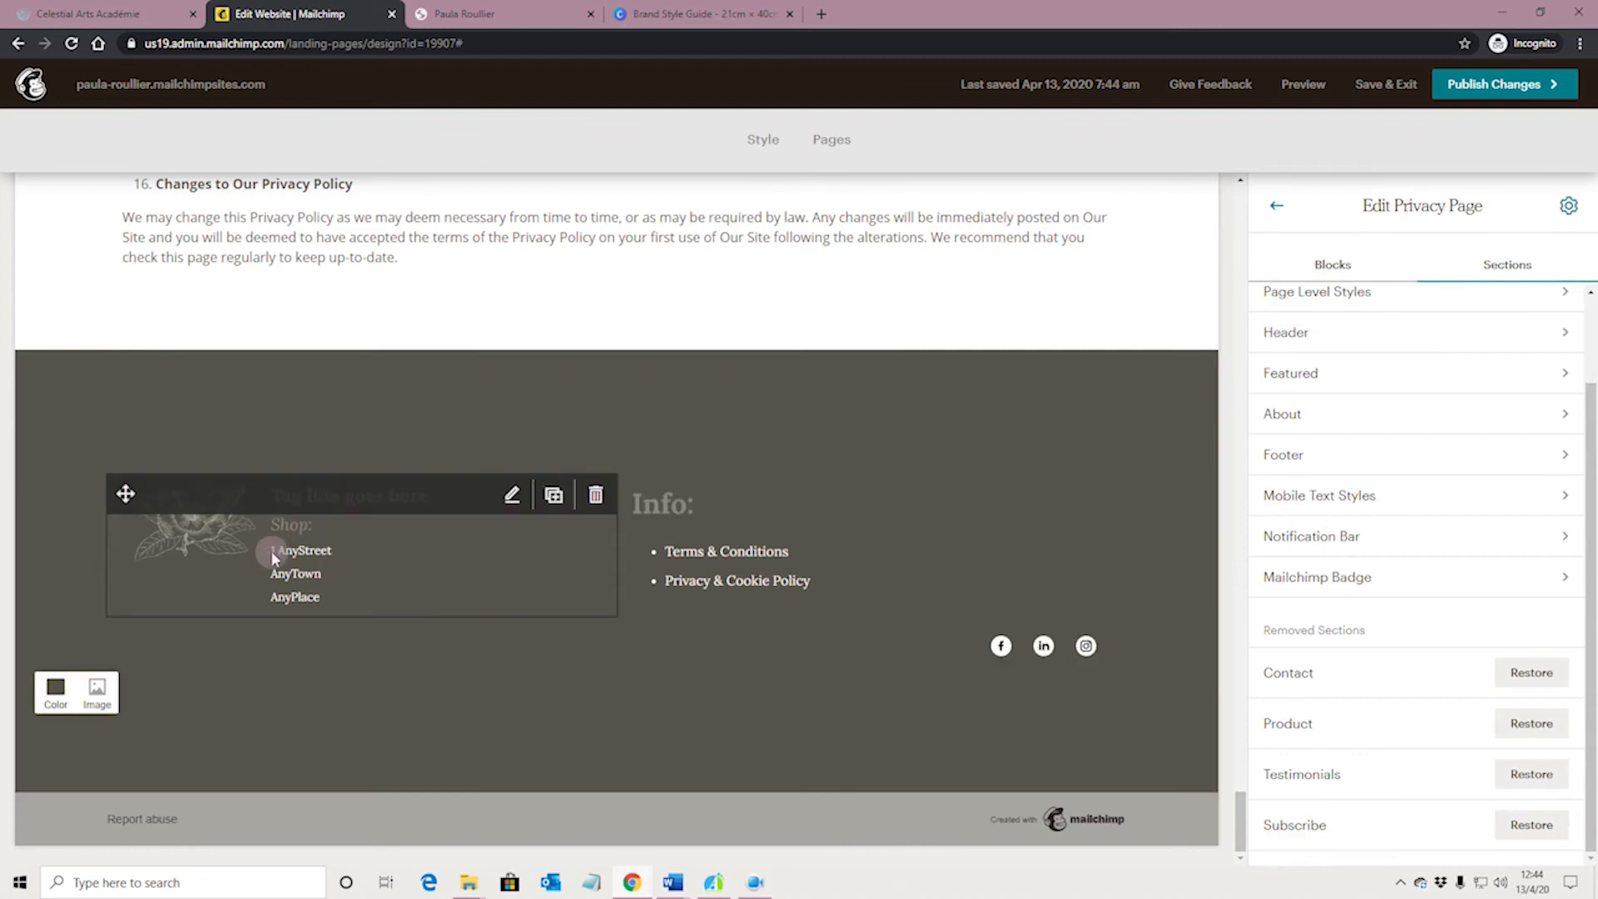
Go back to the site's page list and reopen the Privacy page for editing at its footer
left_click(1277, 206)
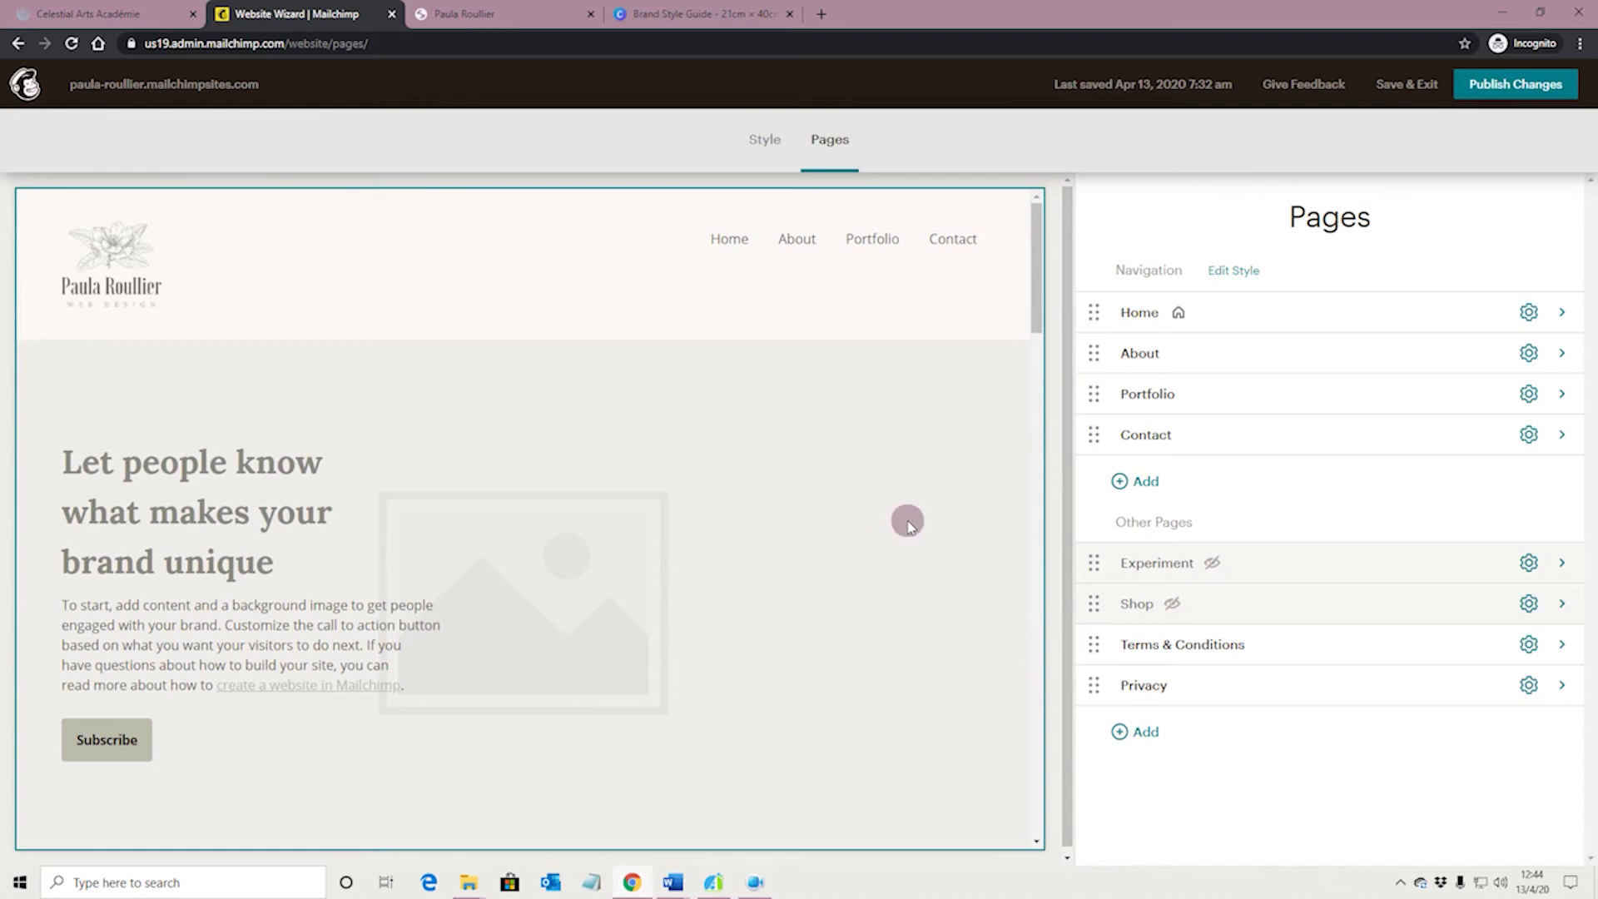
scroll(907, 521, "down", 2)
left_click(1561, 685)
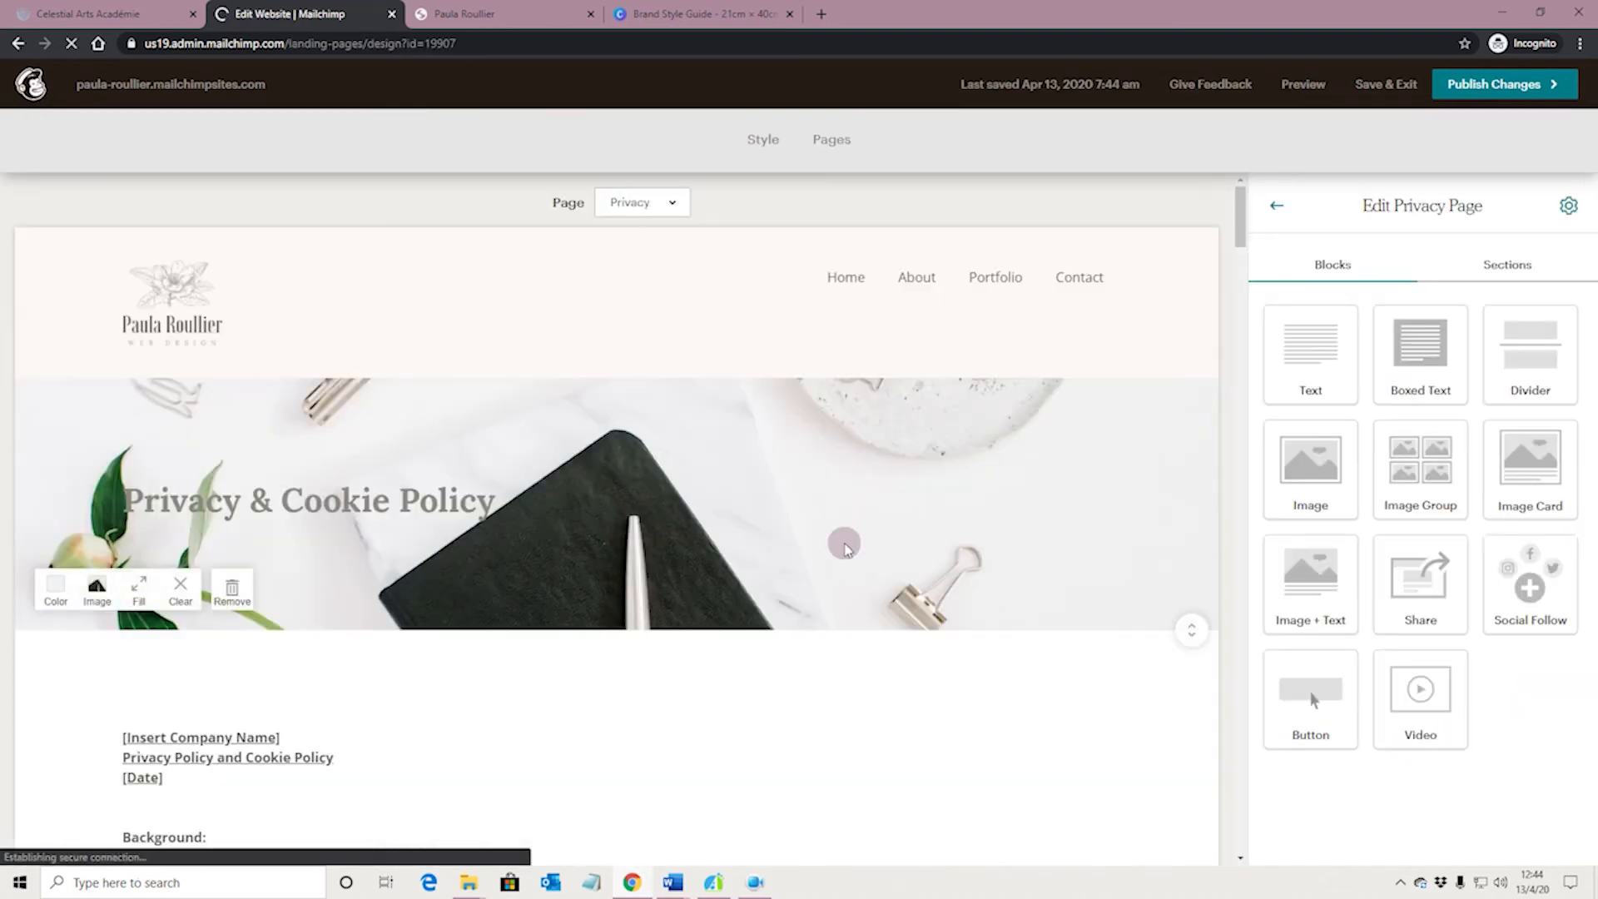
scroll(845, 545, "down", 20)
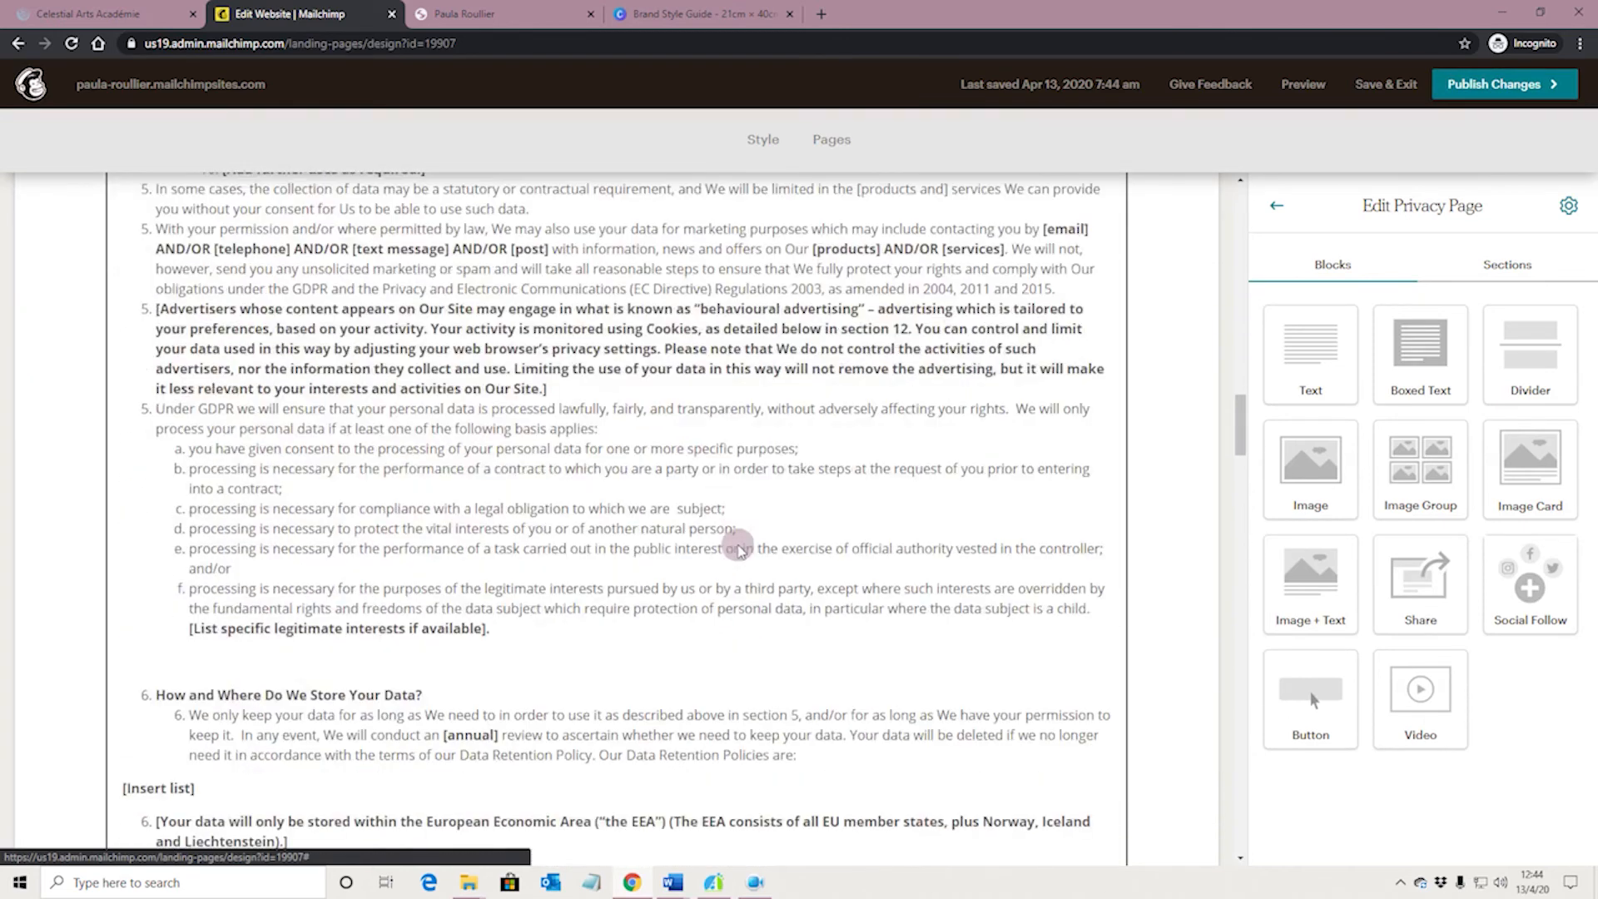
scroll(738, 550, "down", 20)
scroll(723, 558, "down", 15)
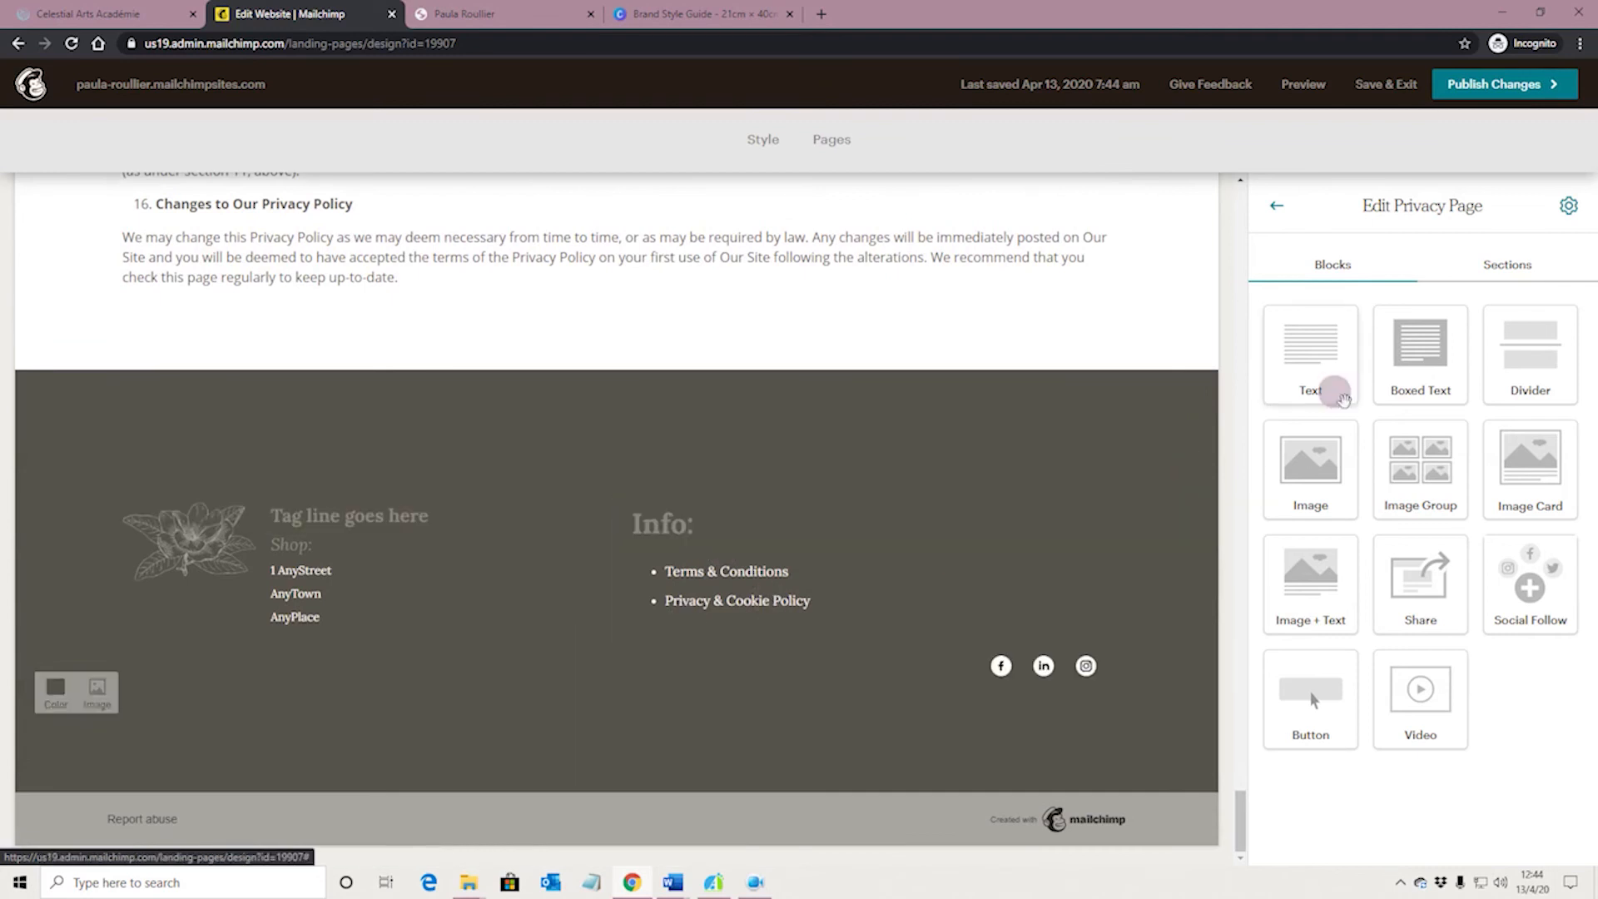
Add a text block to the footer's first column and place it beneath the logo and shop address
left_click_drag(1326, 379, 432, 637)
left_click_drag(432, 636, 481, 635)
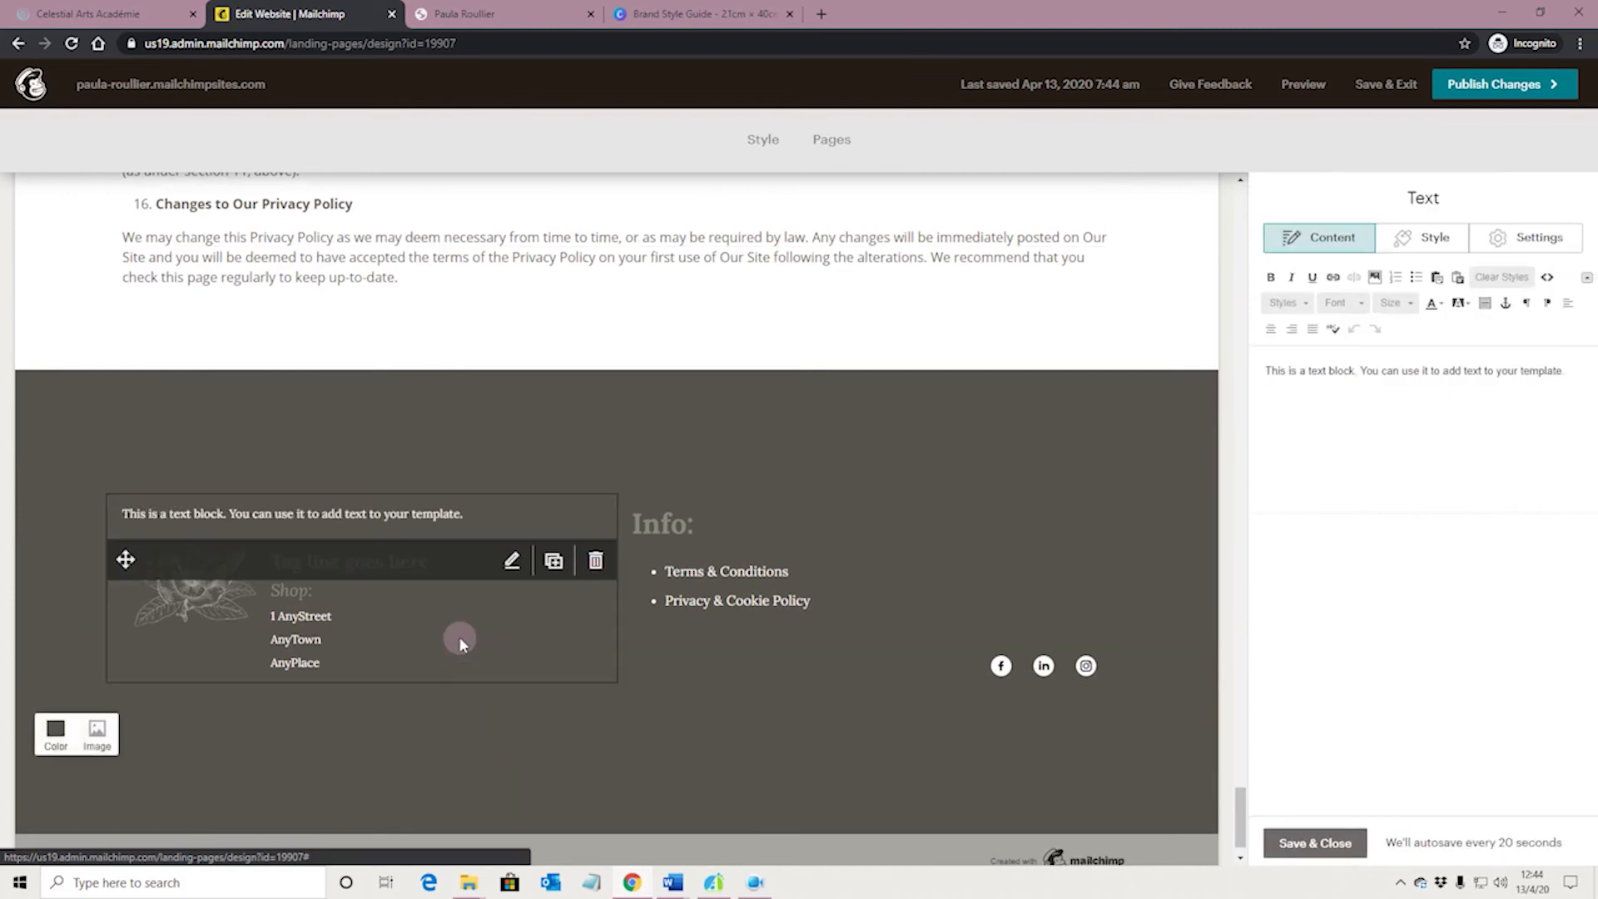
left_click_drag(140, 509, 117, 645)
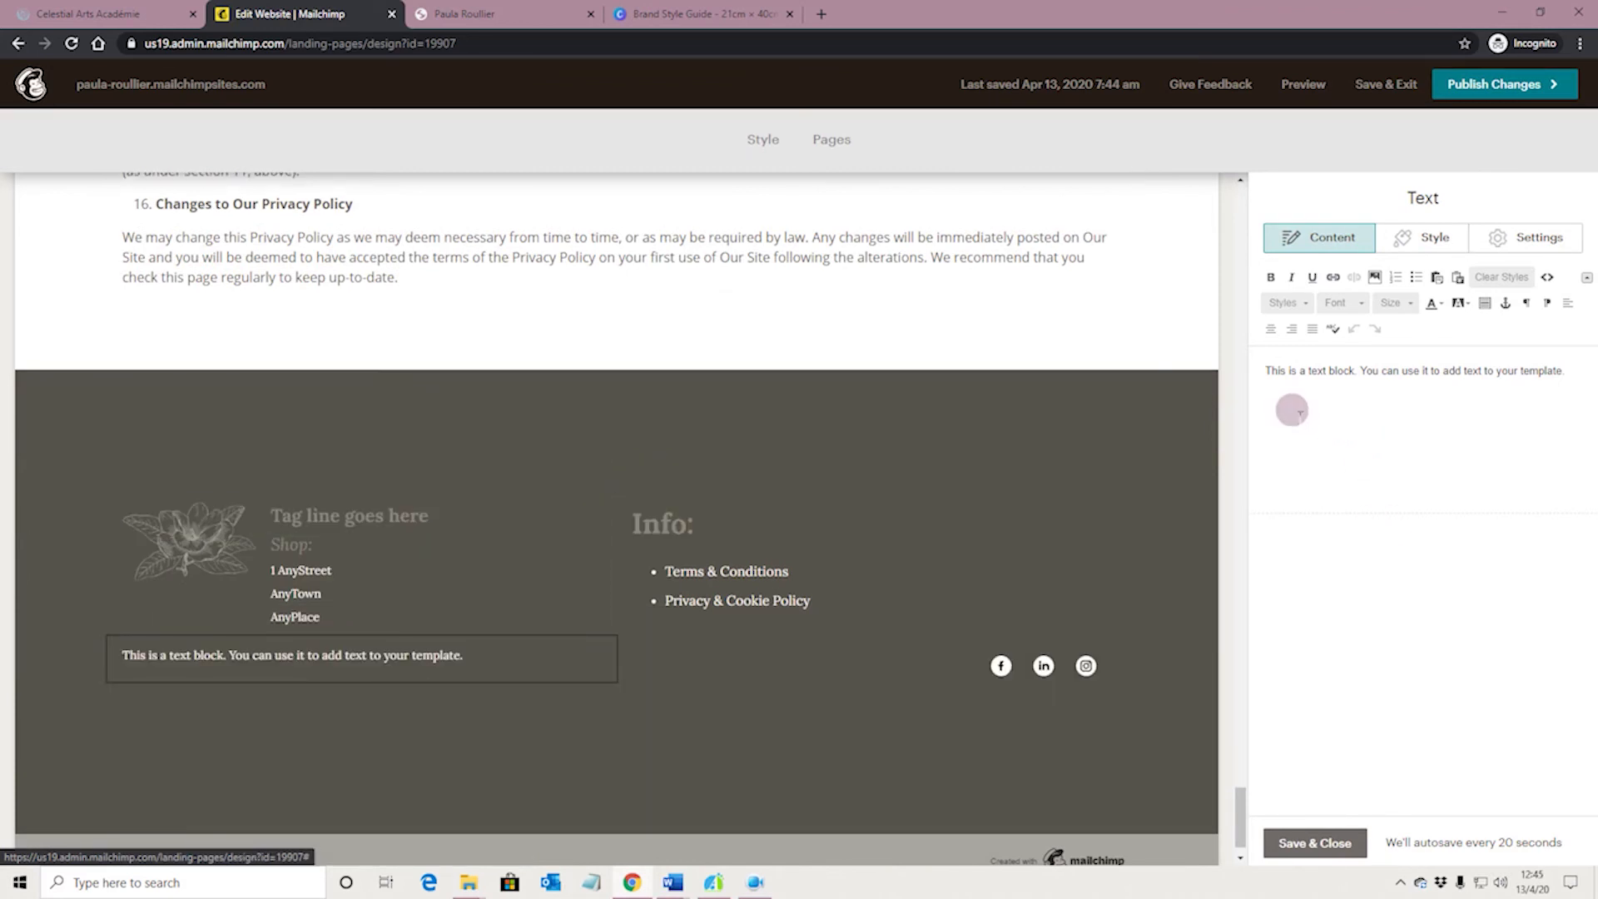
Replace the new footer text block's placeholder with "Copyright 2020" followed by the web design business's name
left_click_drag(1265, 369, 1549, 380)
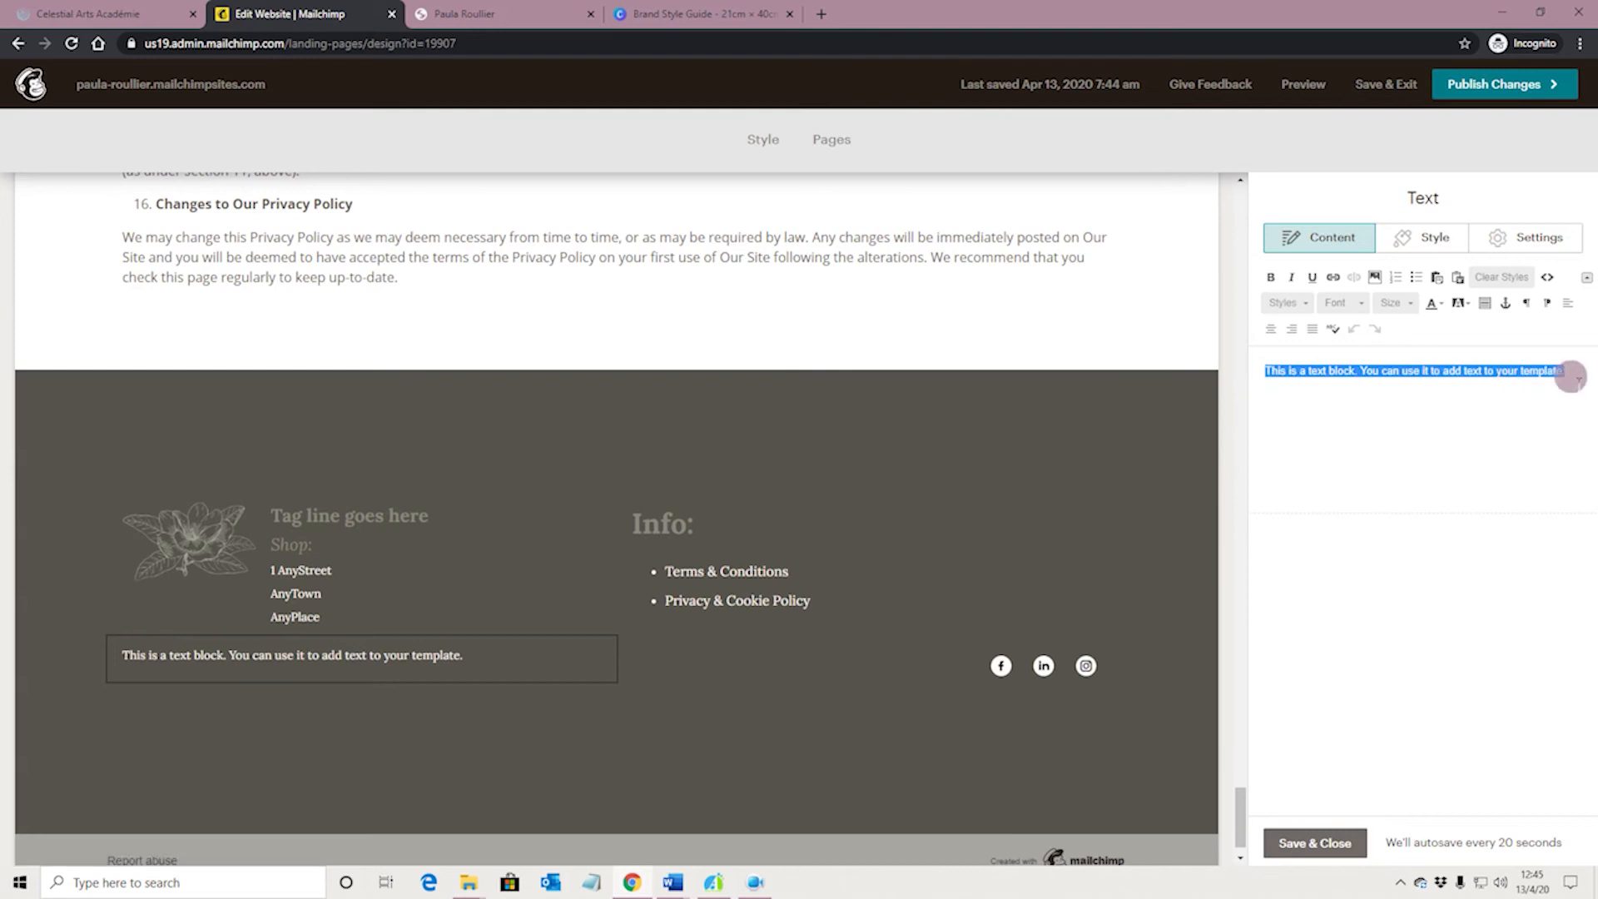
type("Copyright 2020 ")
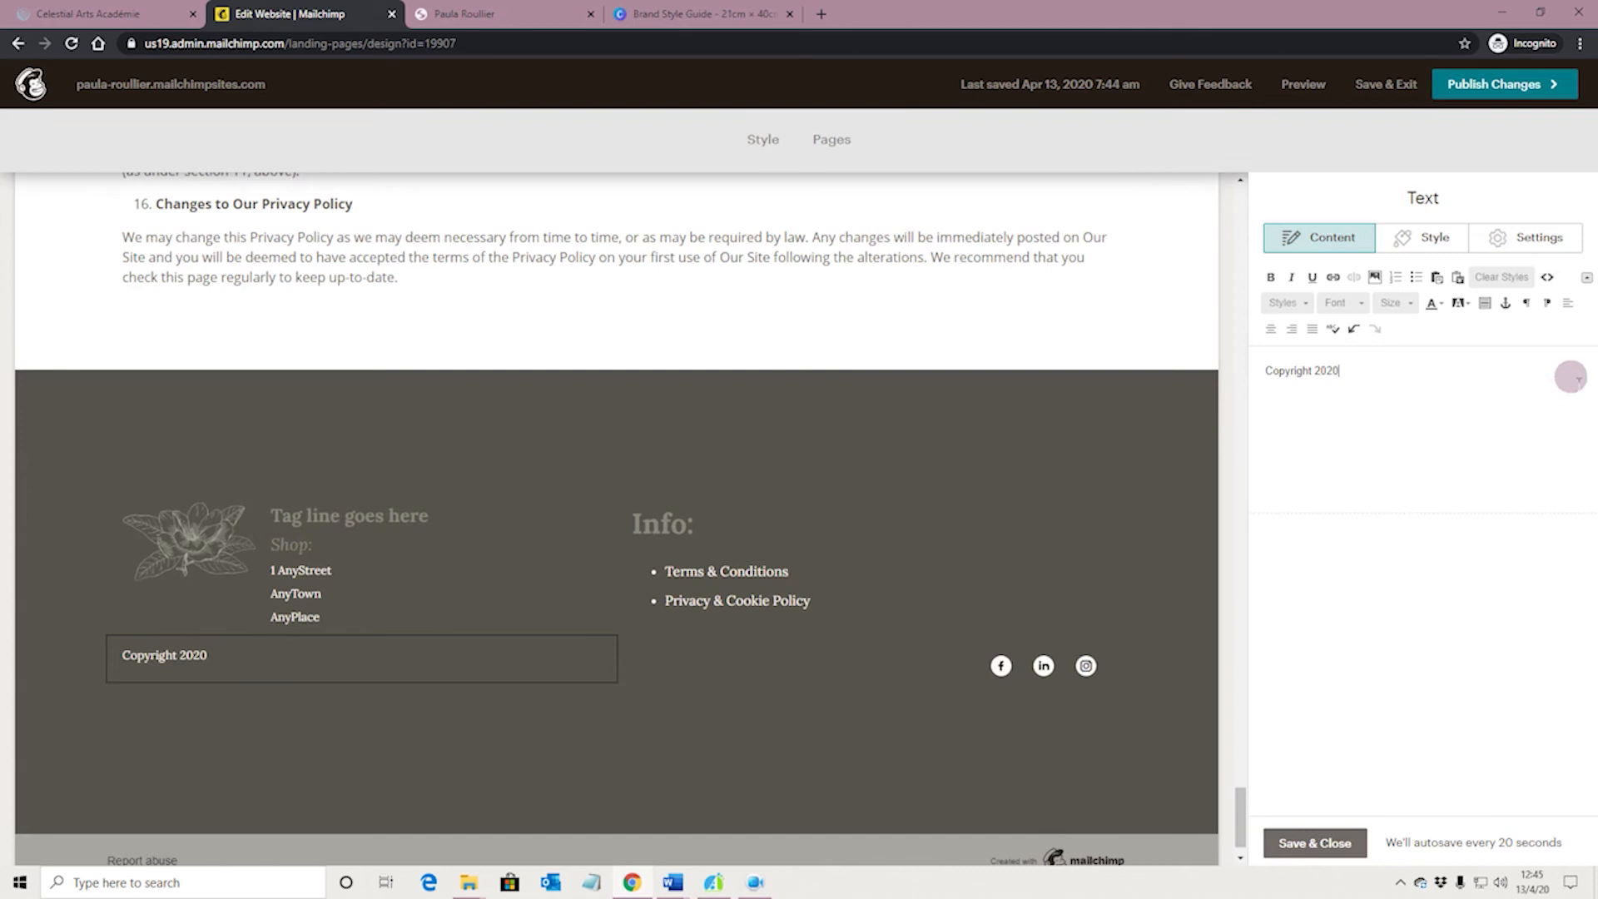
type("Paula Roullier")
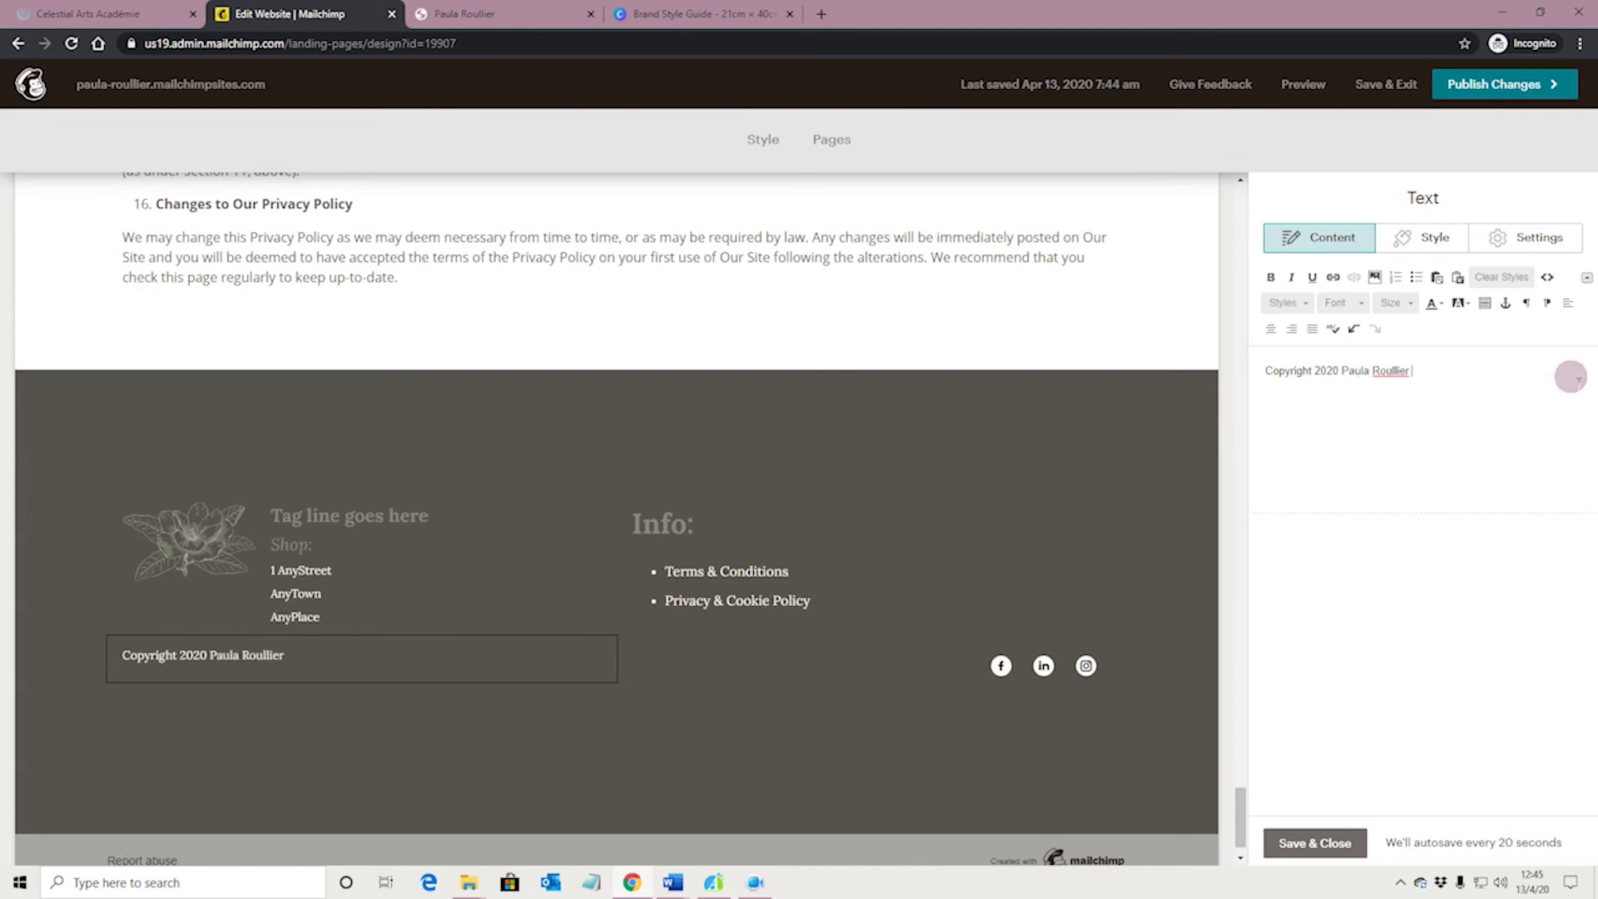
type(" Web Designs")
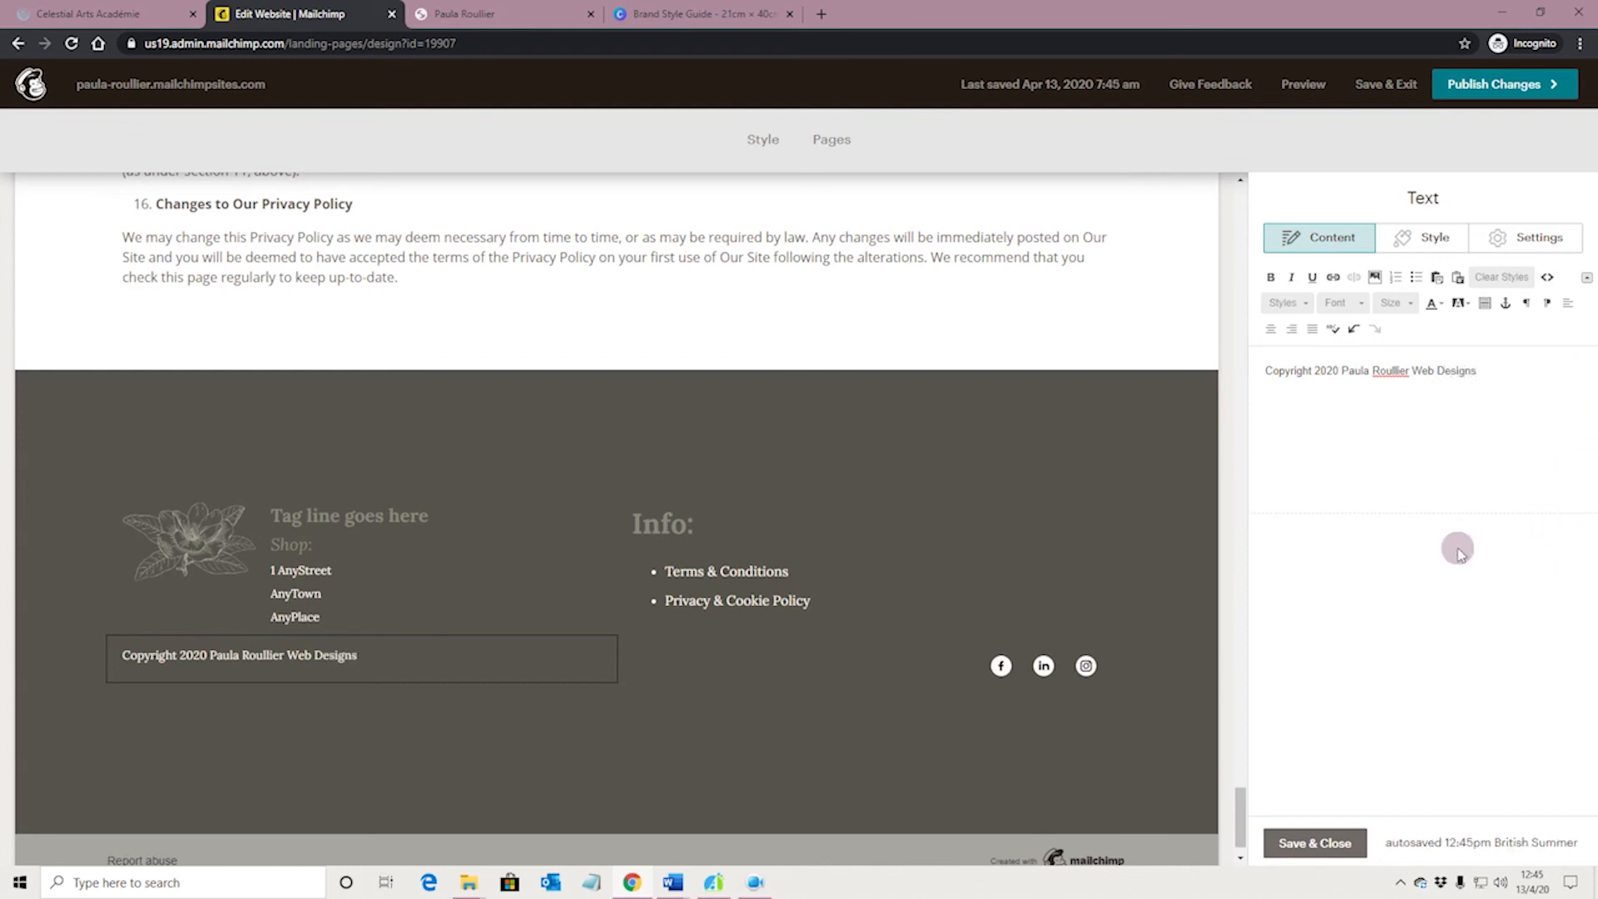
mouse_move(299, 662)
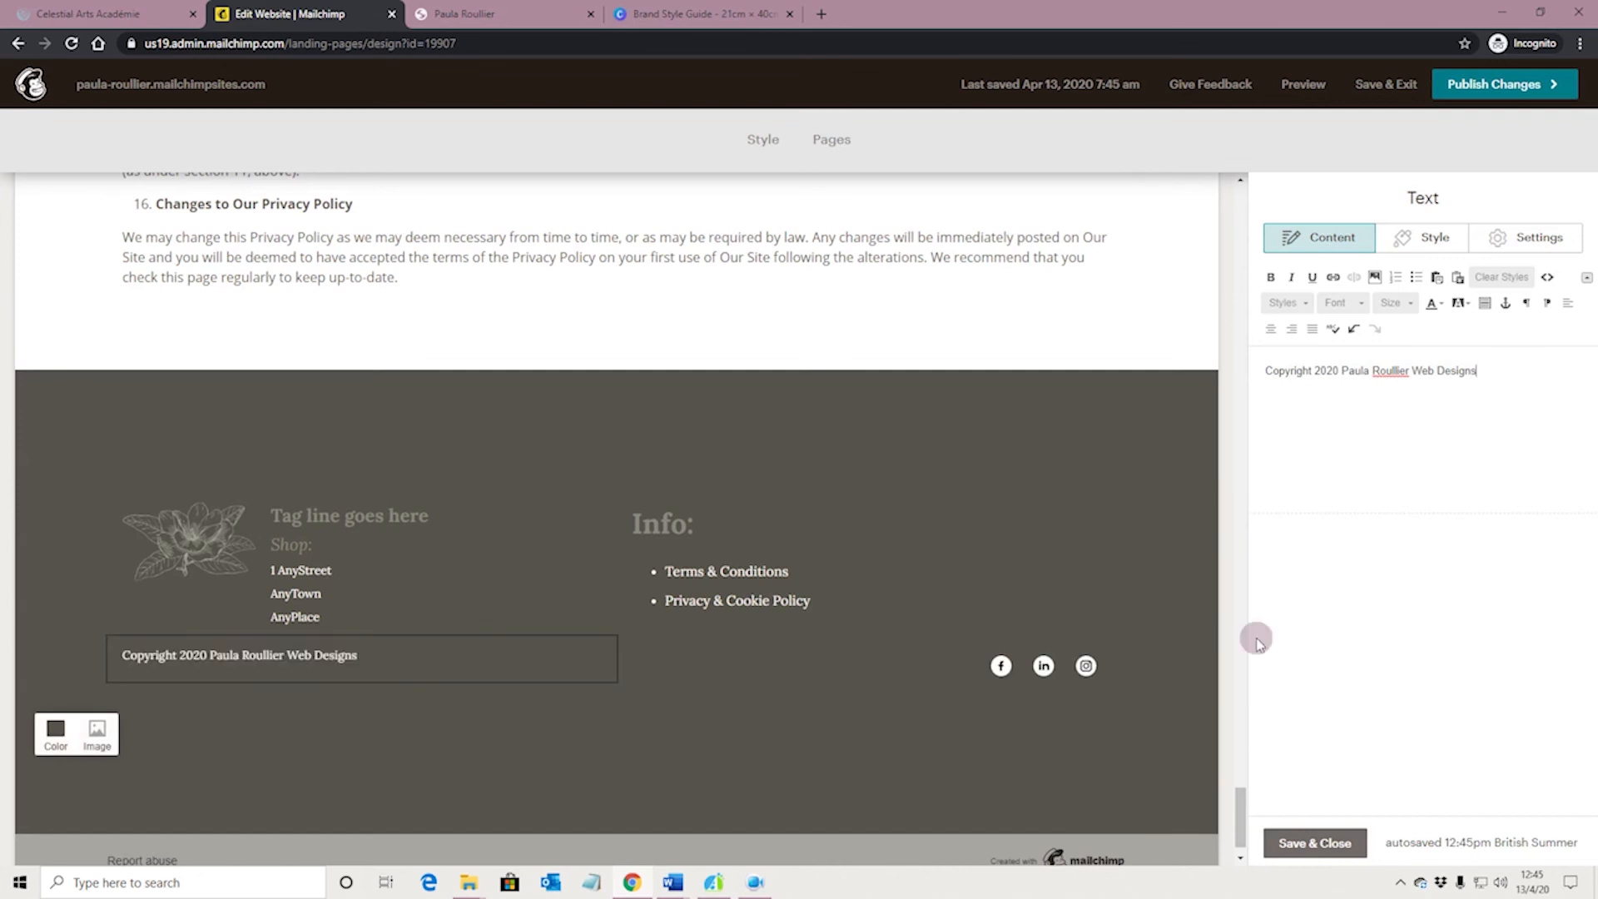
Set the copyright text block's line height to Double space and save the block
left_click_drag(1256, 370, 1496, 375)
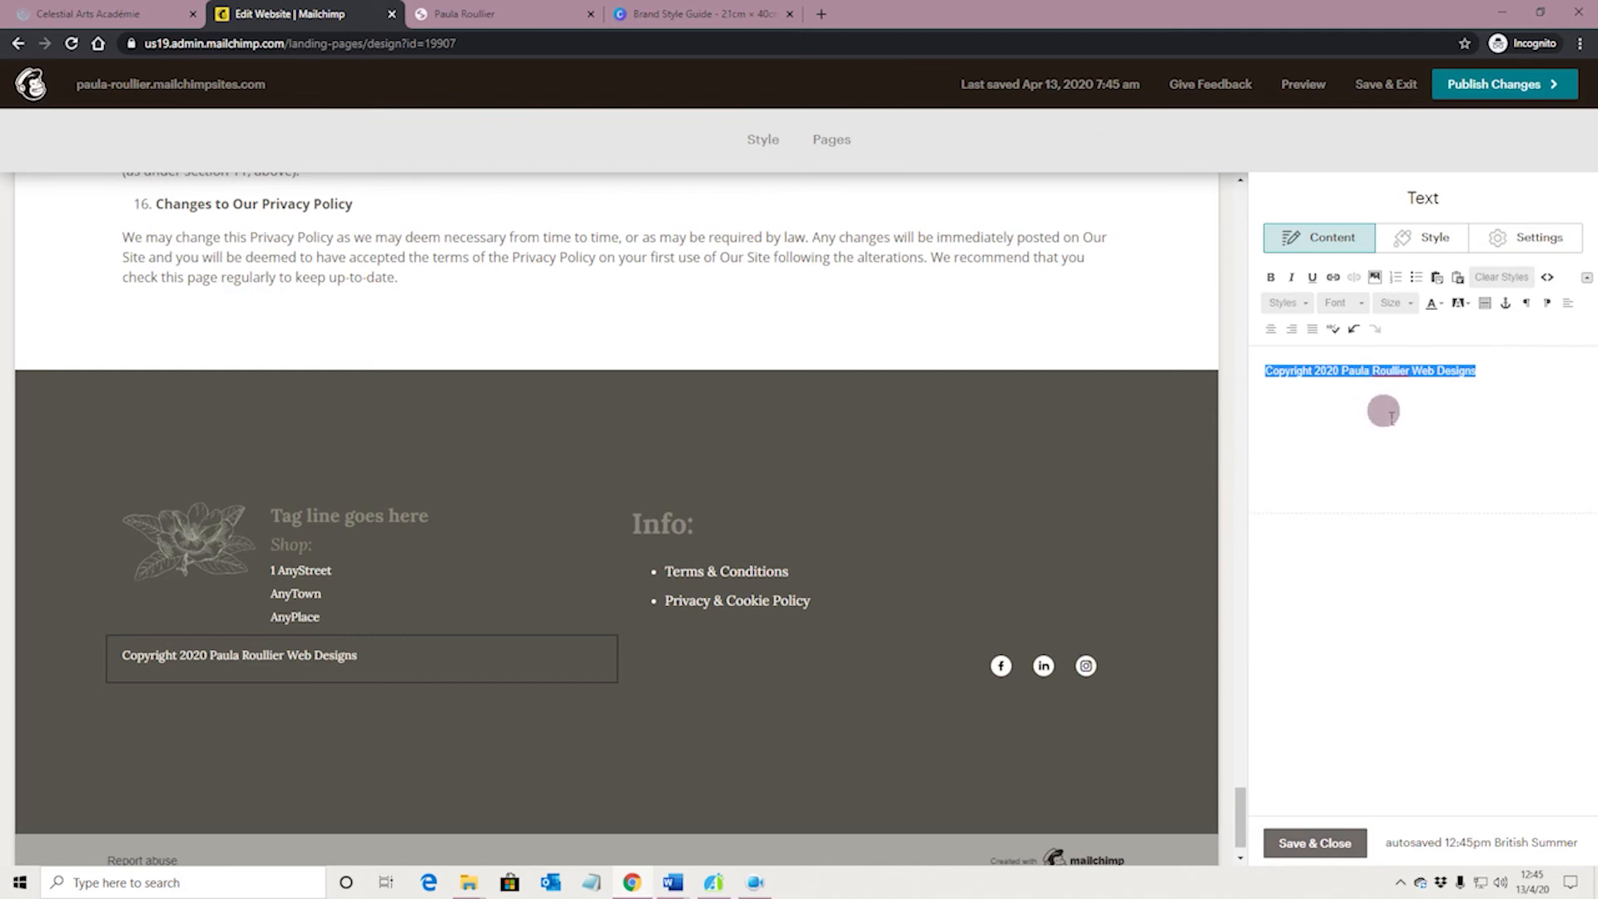
left_click(1328, 401)
left_click(1419, 237)
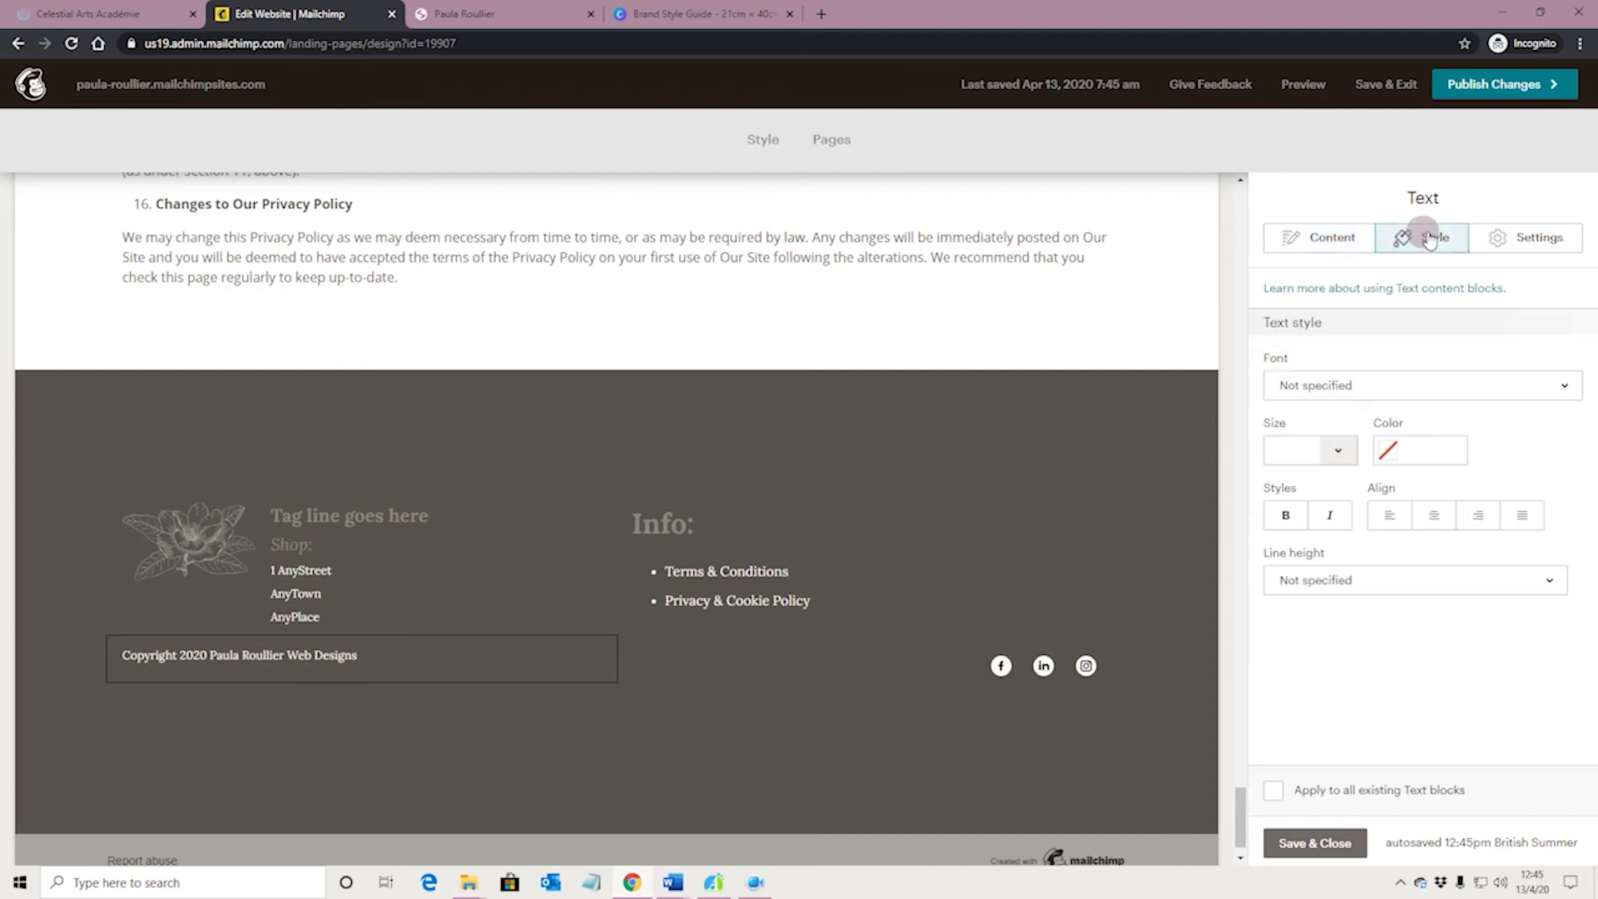
left_click(1415, 394)
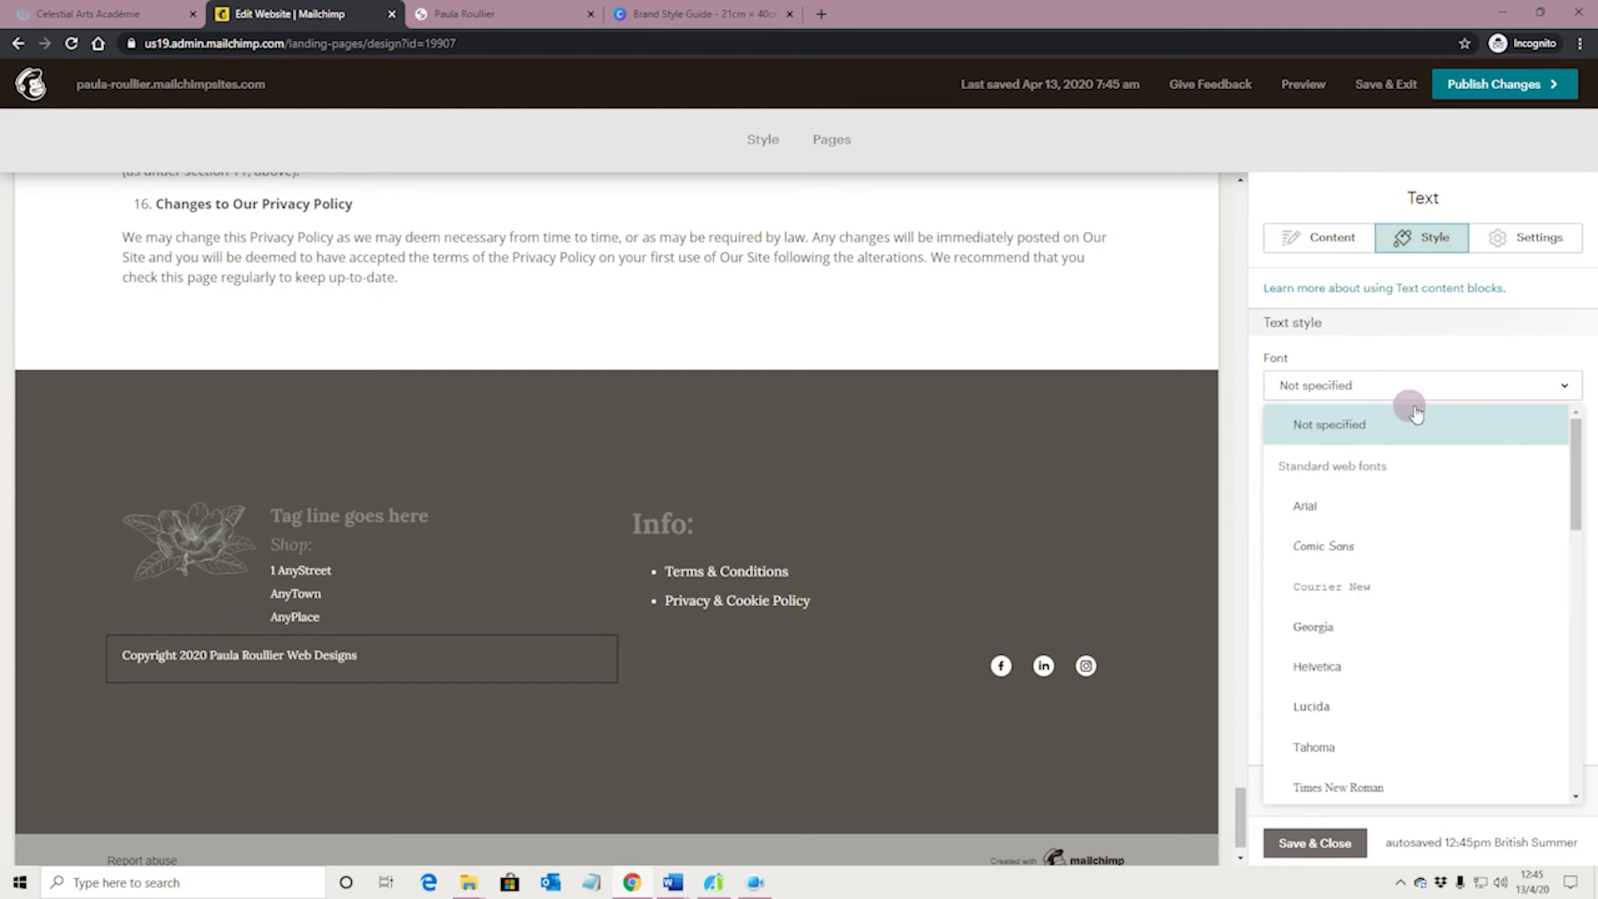
left_click(1428, 354)
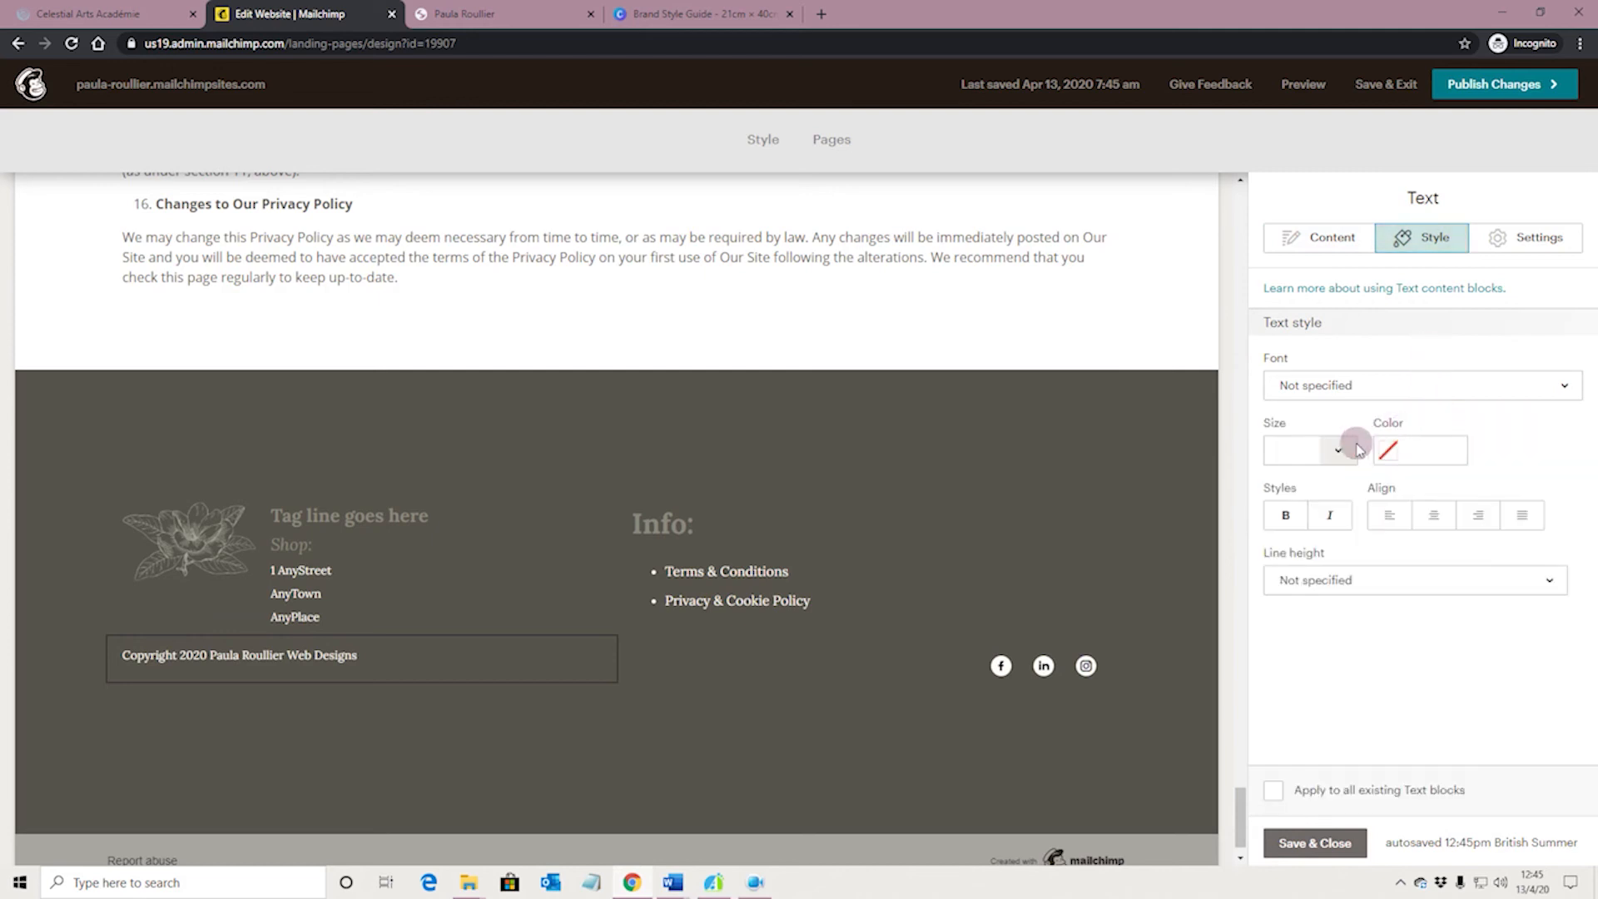
left_click(1433, 580)
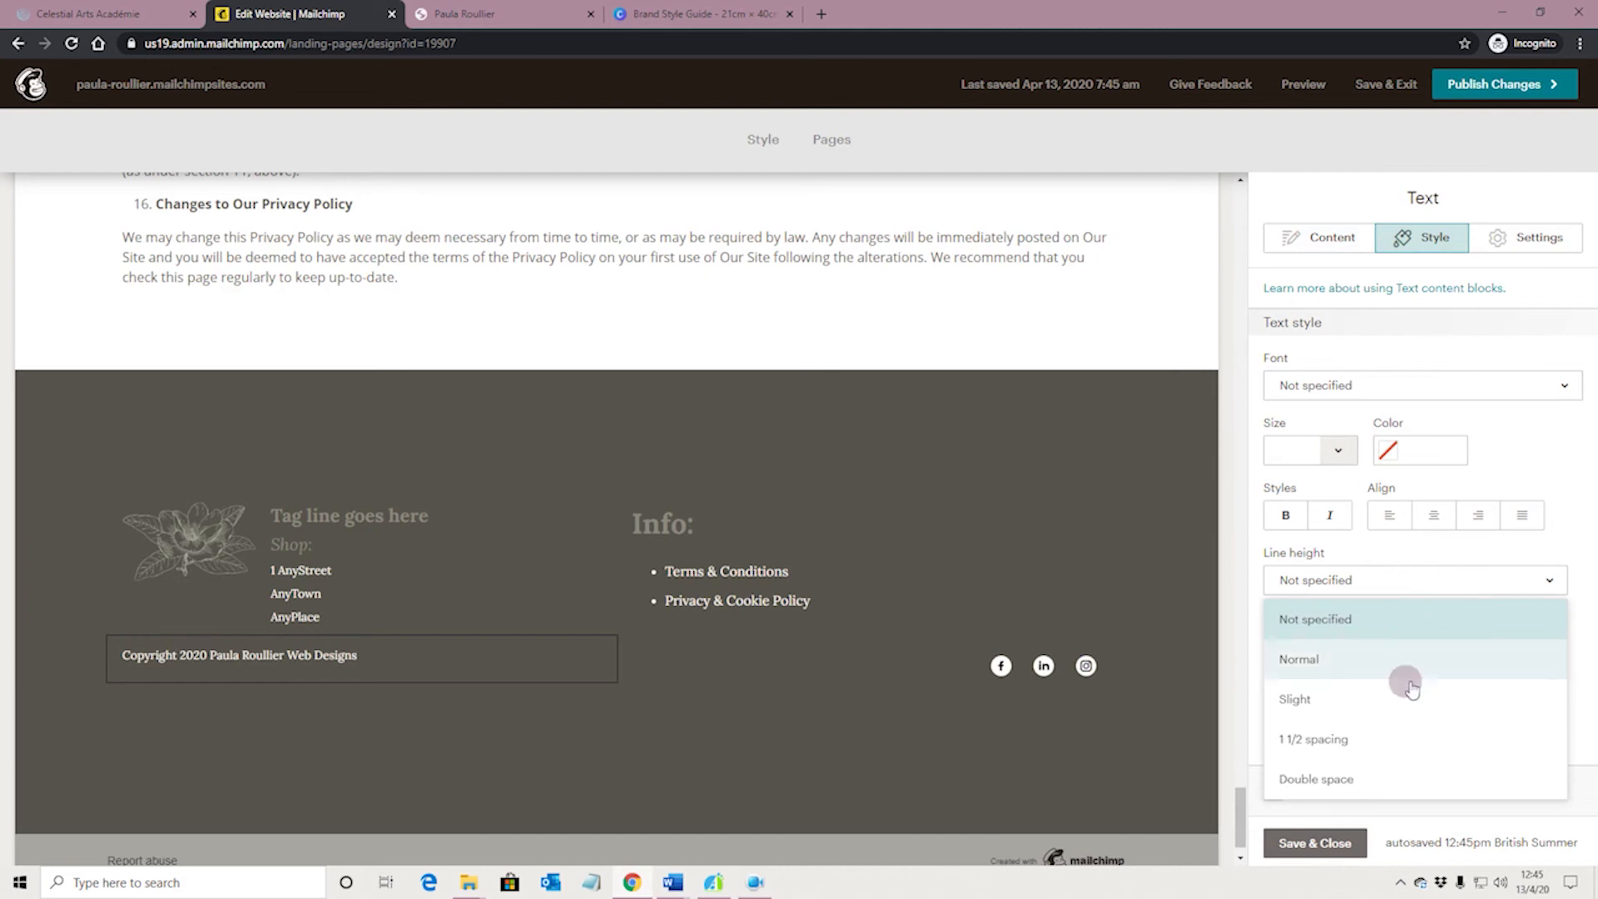
left_click(1415, 775)
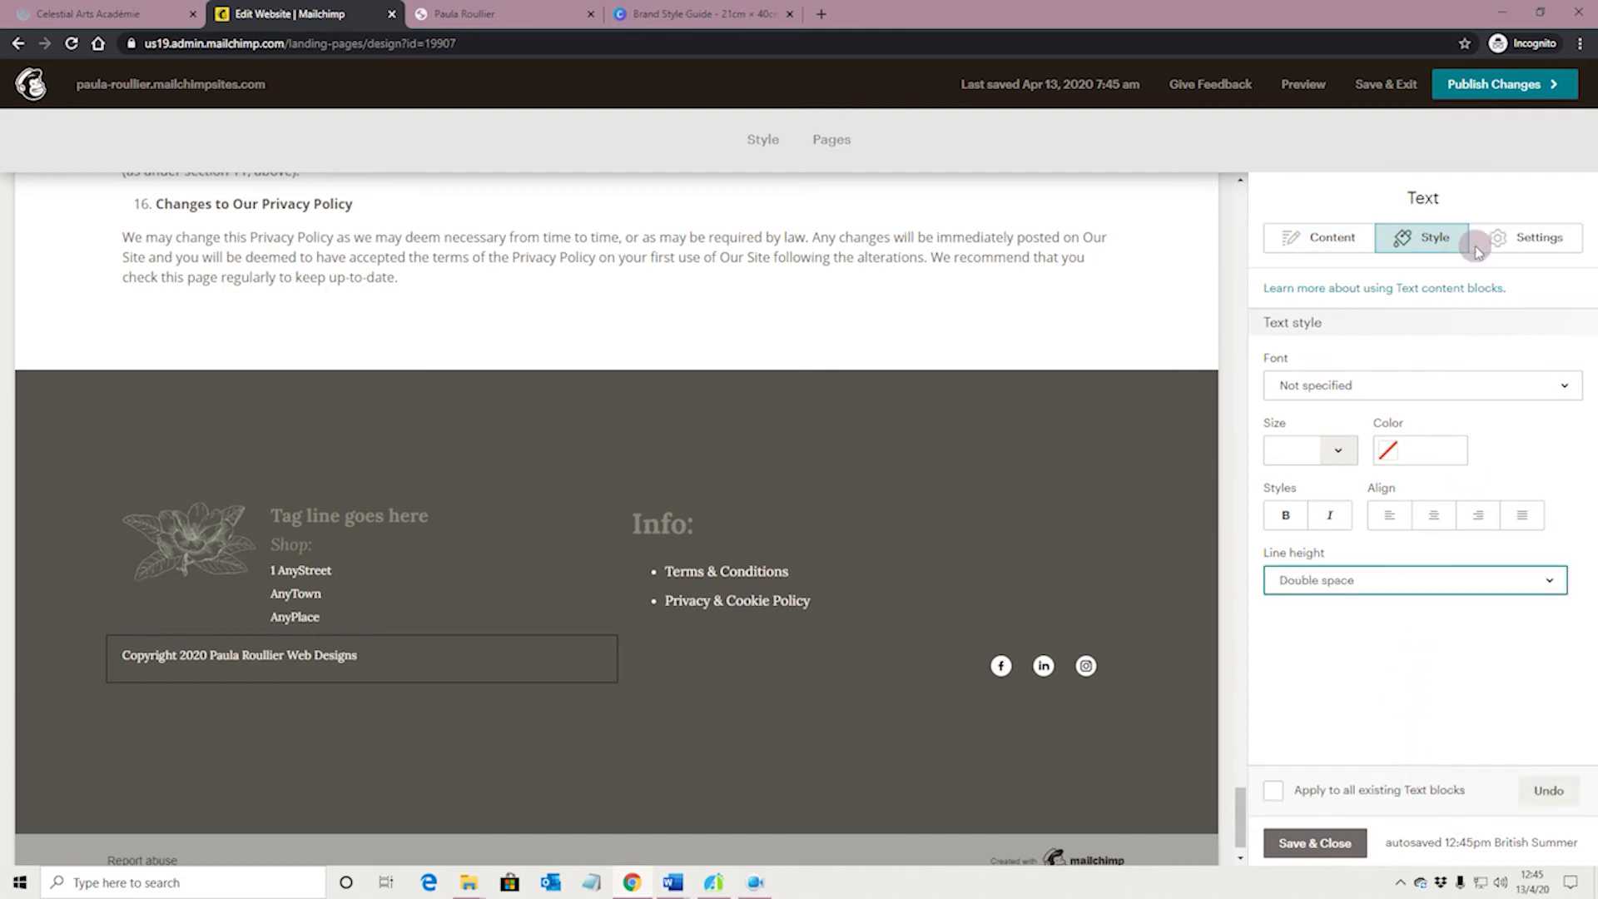
left_click(1507, 237)
left_click(1427, 351)
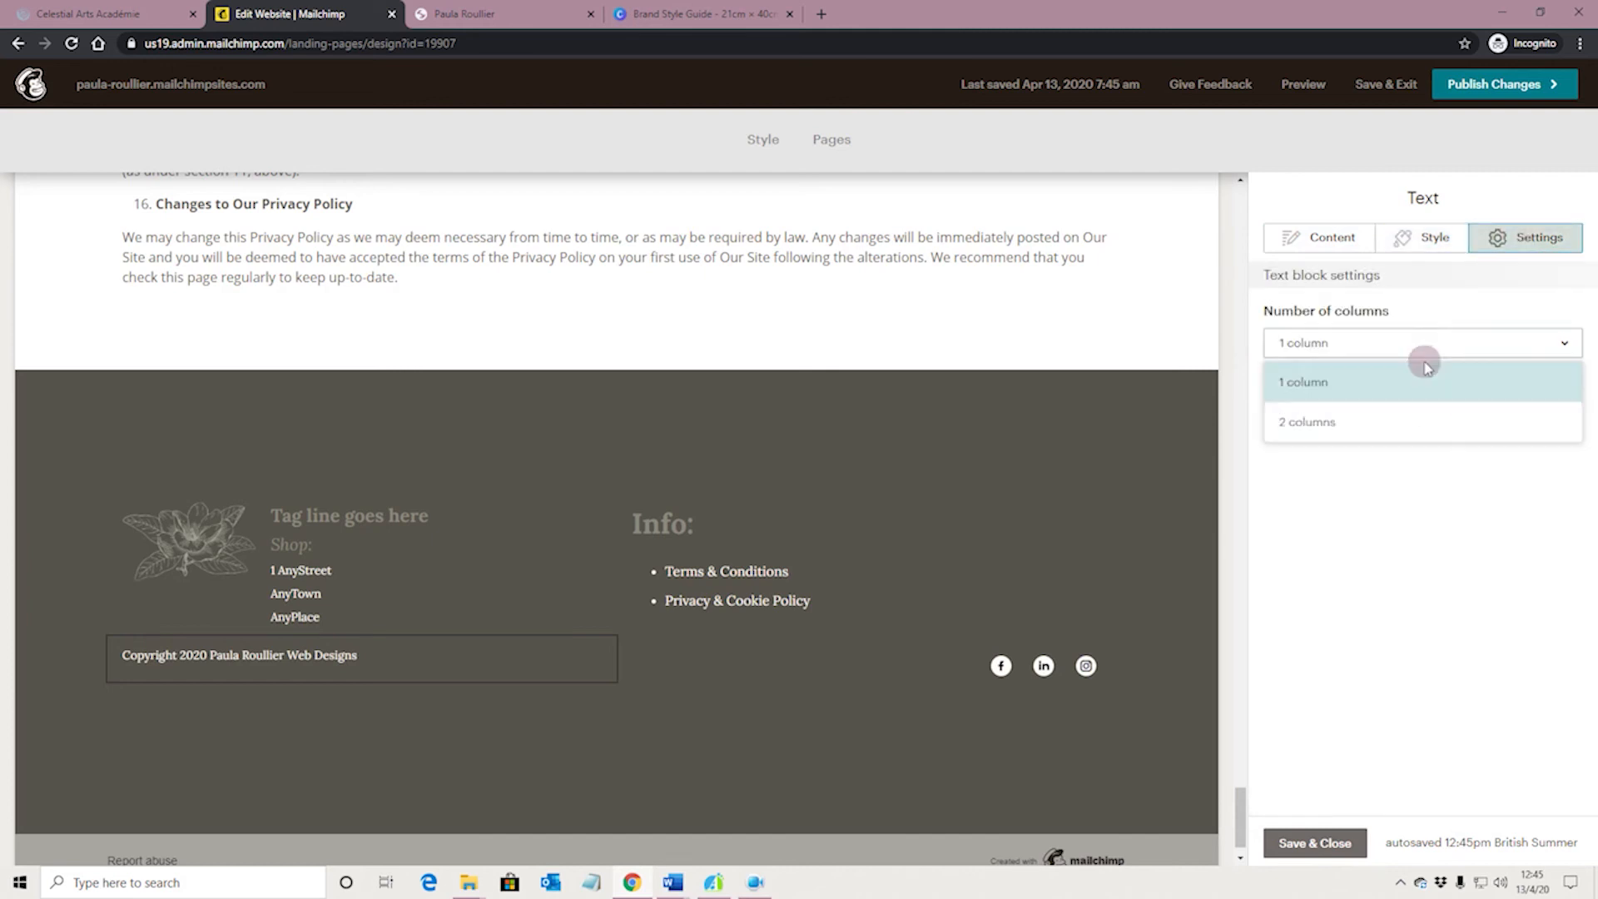
left_click(1323, 244)
left_click(1323, 241)
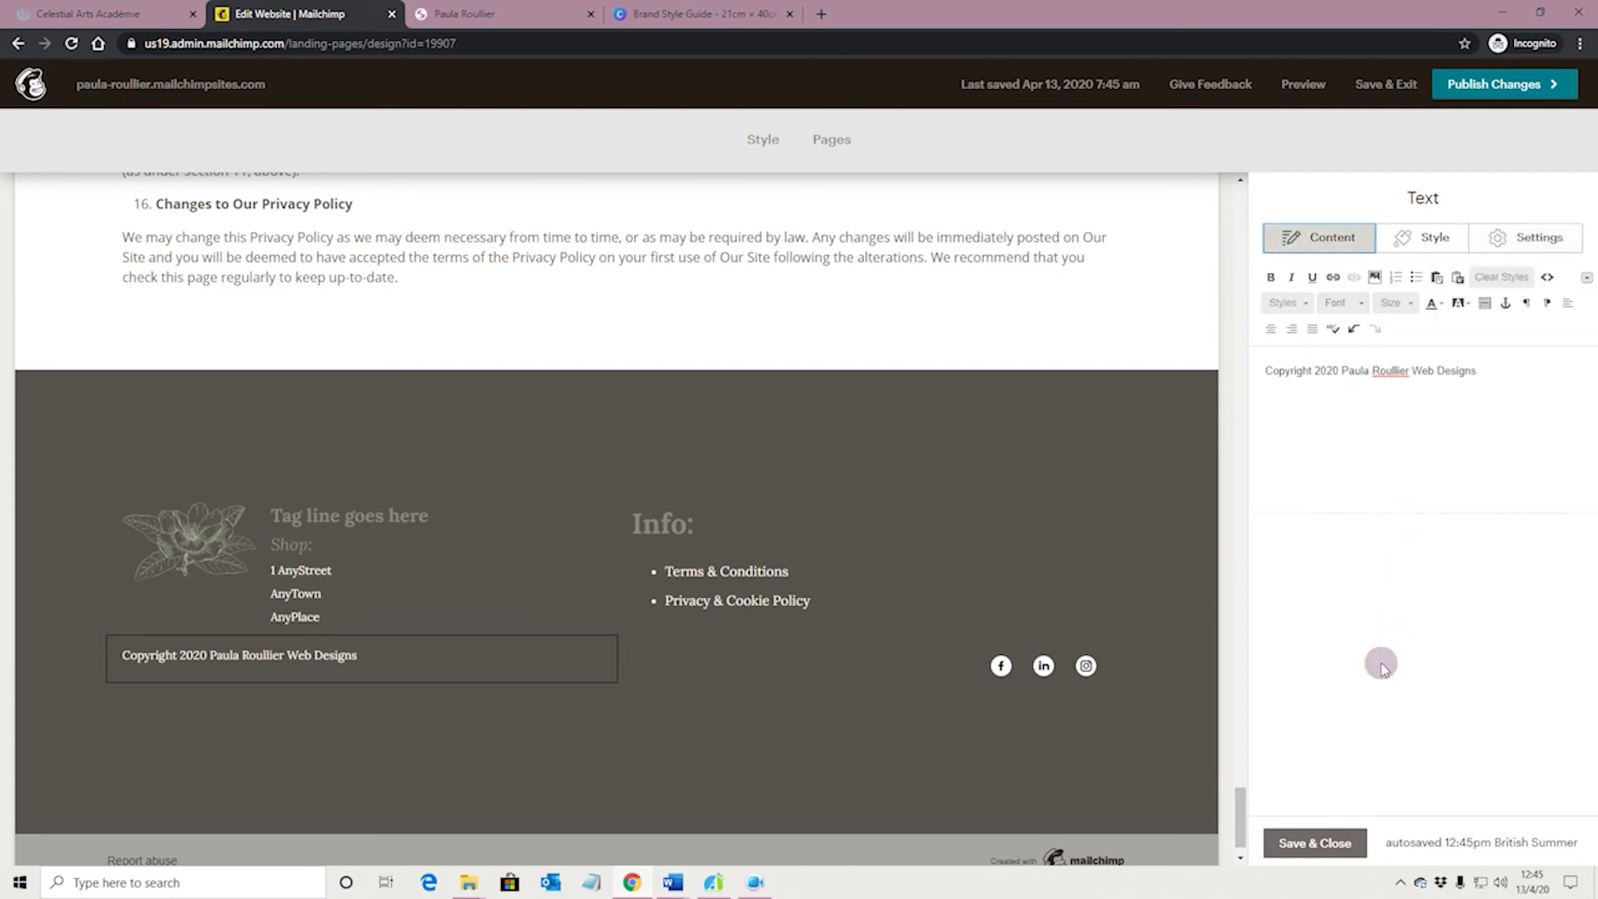
left_click(1317, 838)
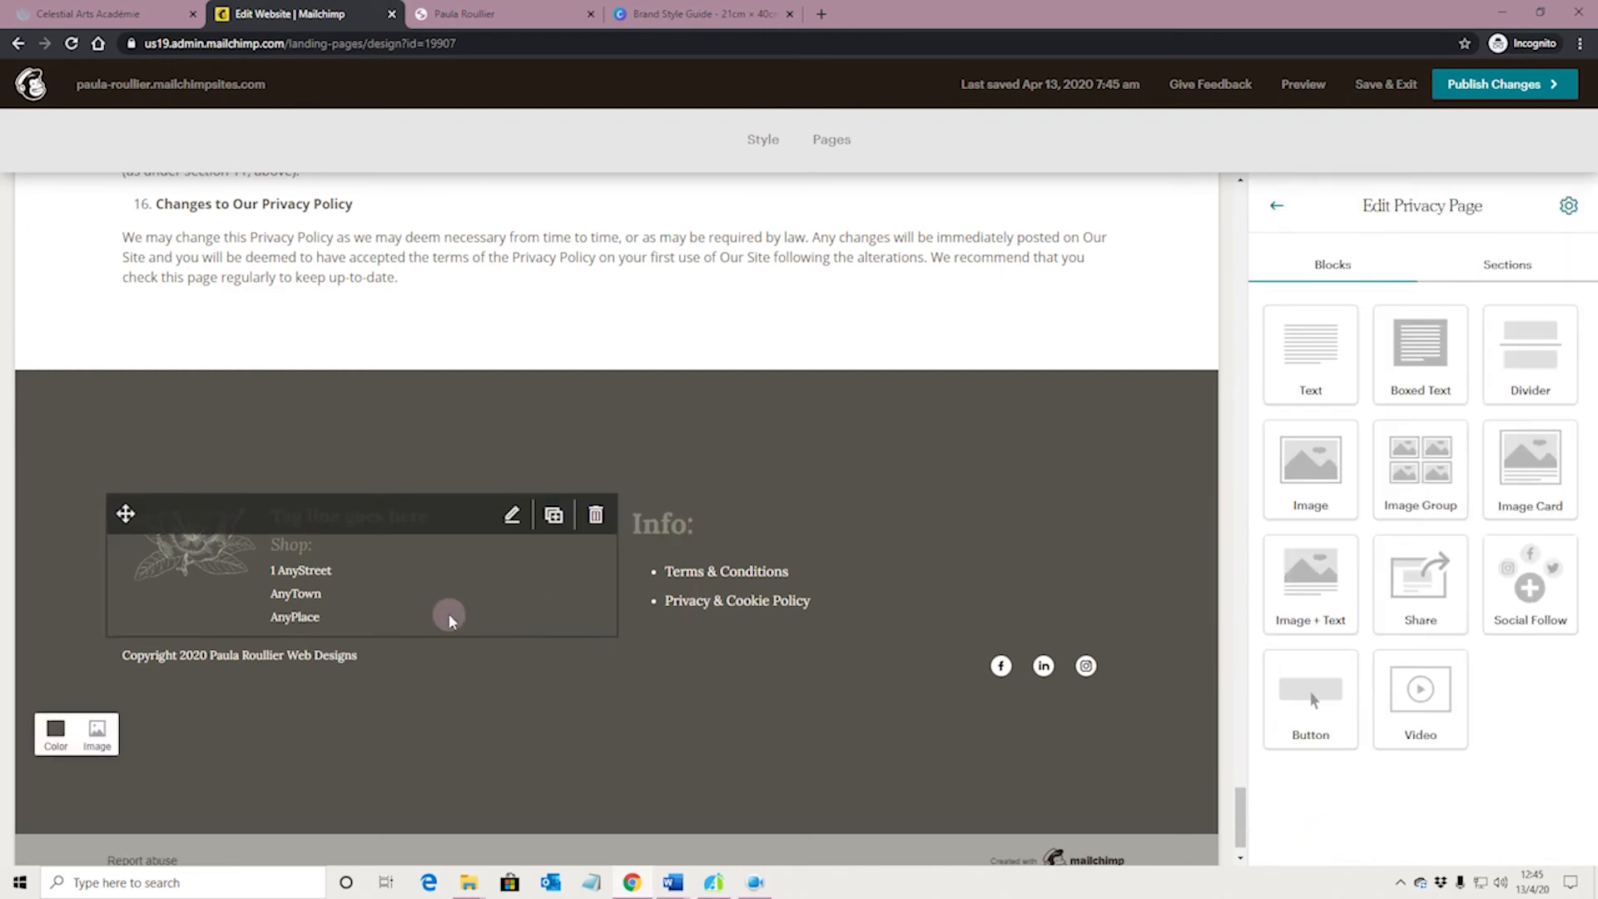
Insert two blank lines above the copyright text in its footer block and save the block
left_click(445, 656)
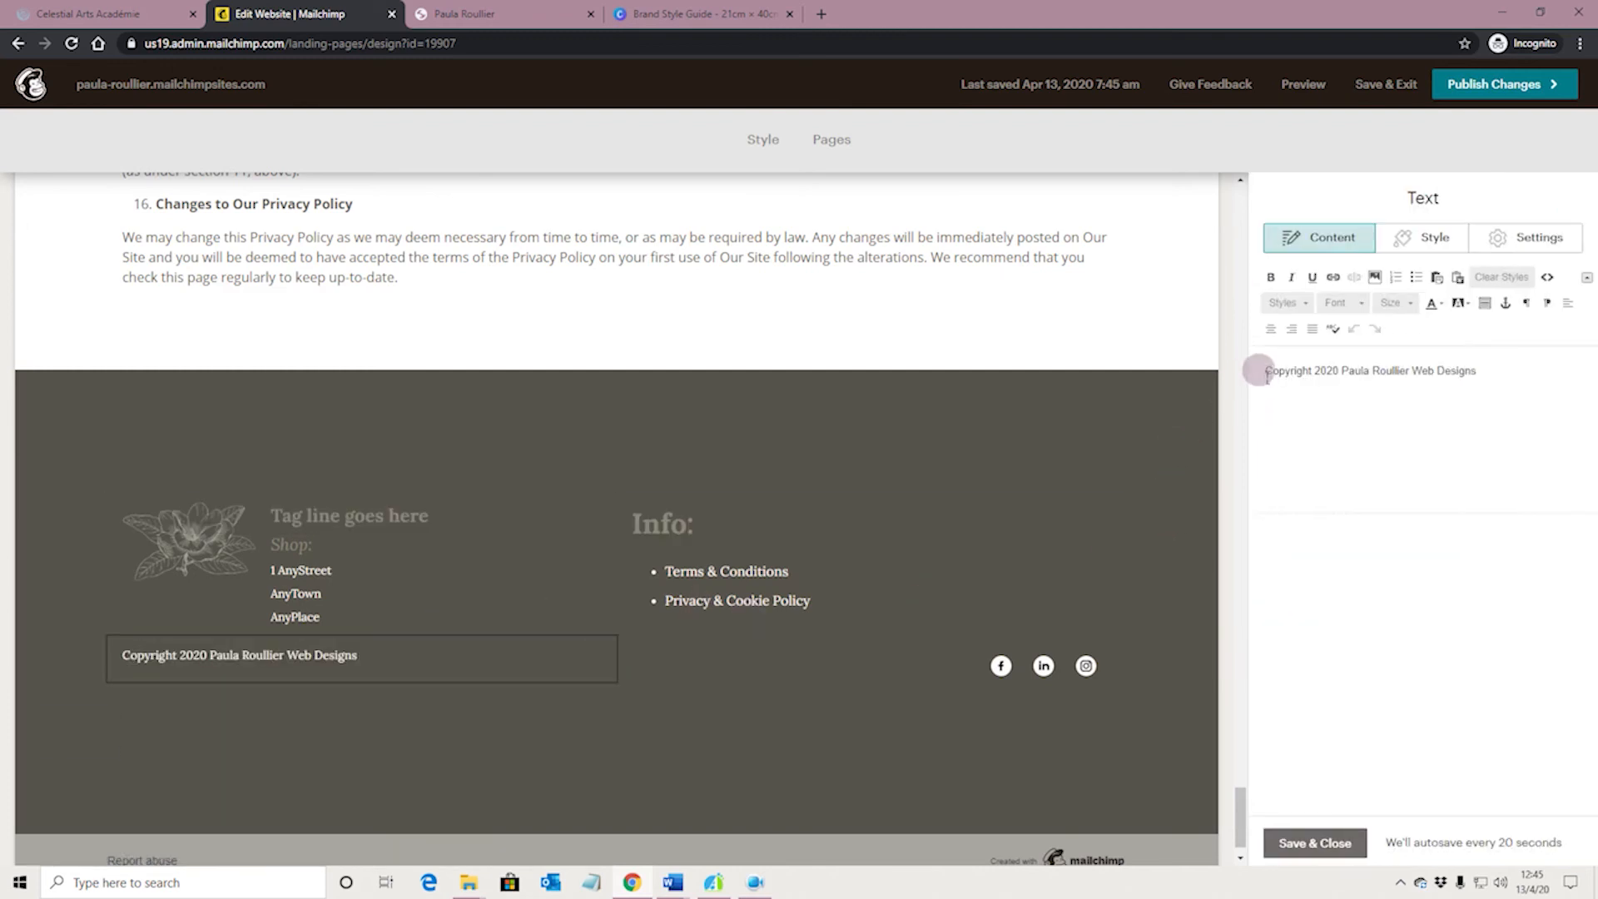
left_click(1263, 370)
key("Return")
key("Return")
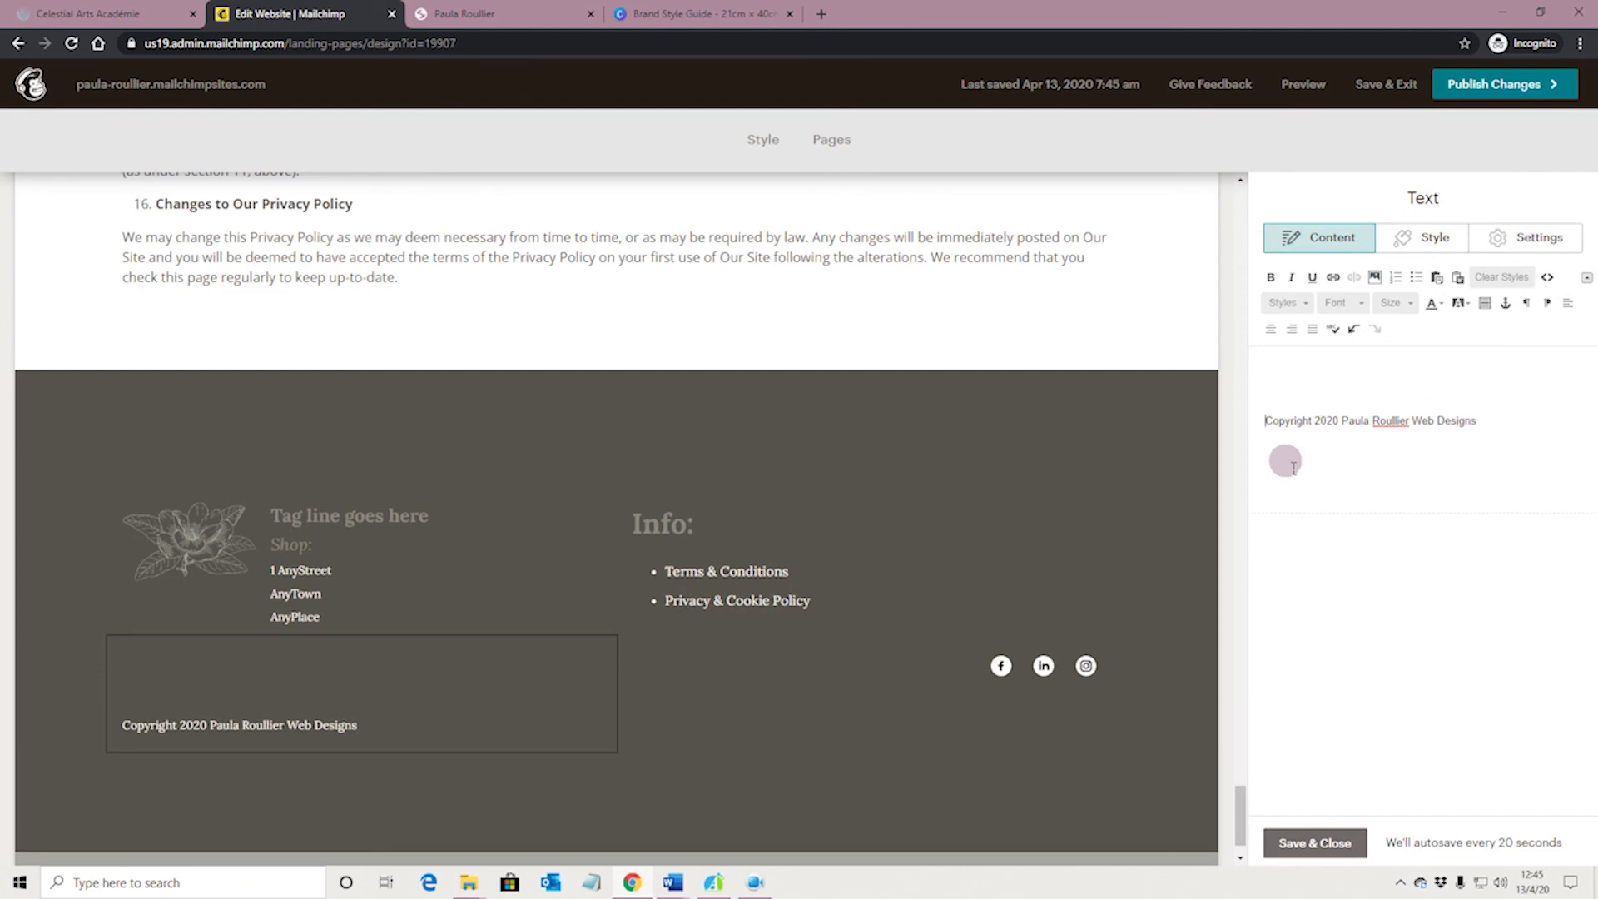
left_click(1312, 842)
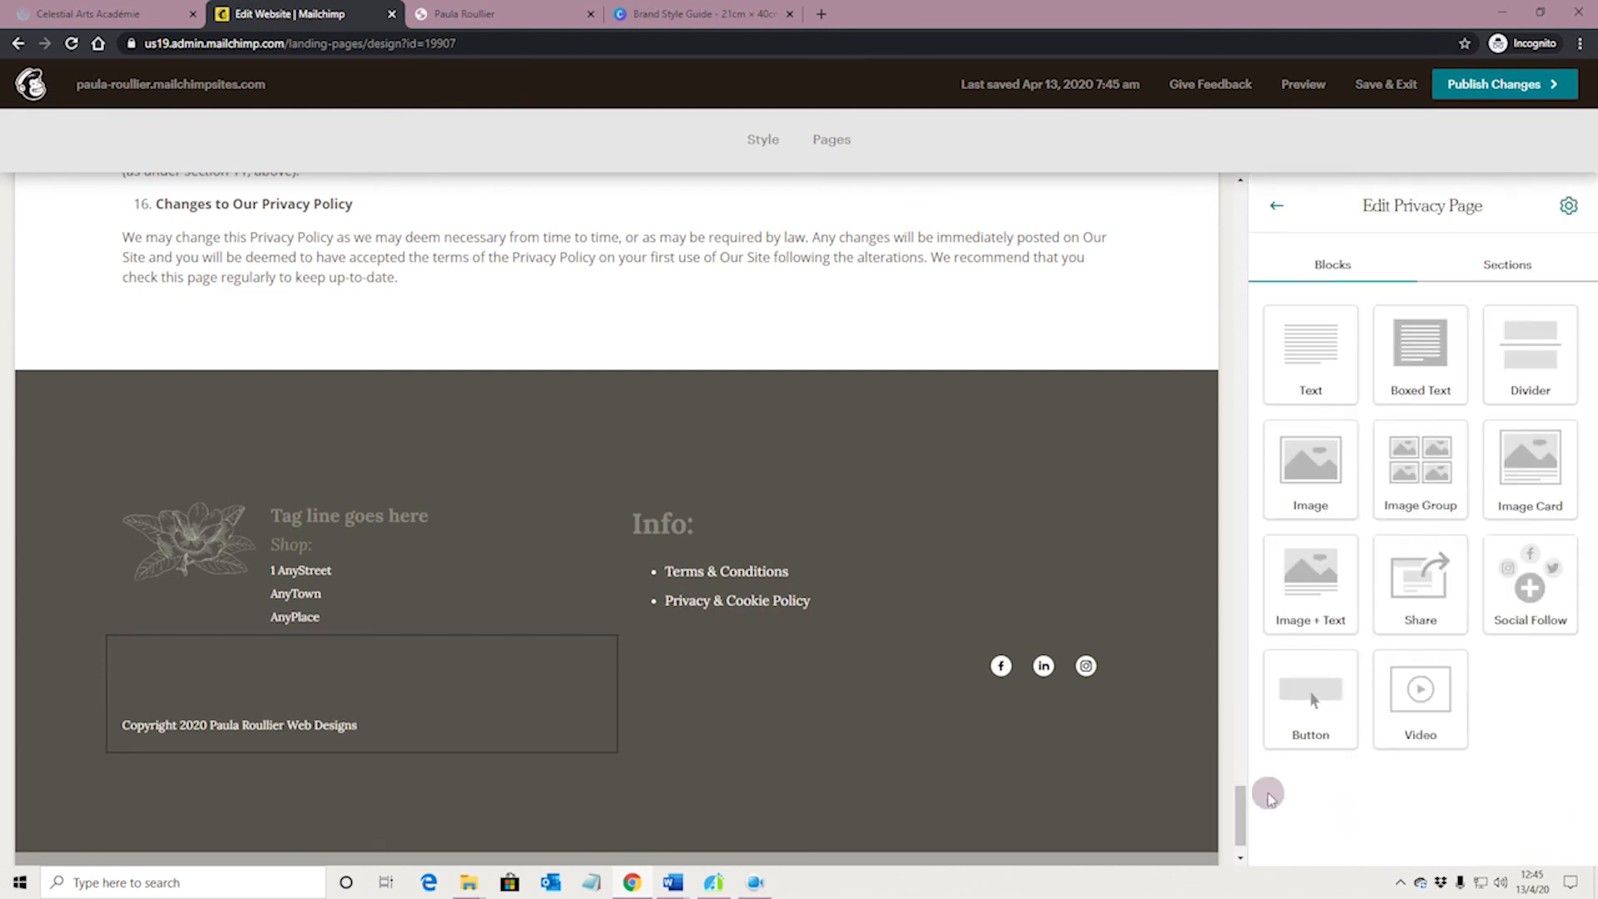
Review the footer layout and the Privacy & Cookie Policy page from its header through the policy text to the footer
scroll(749, 692, "down", 1)
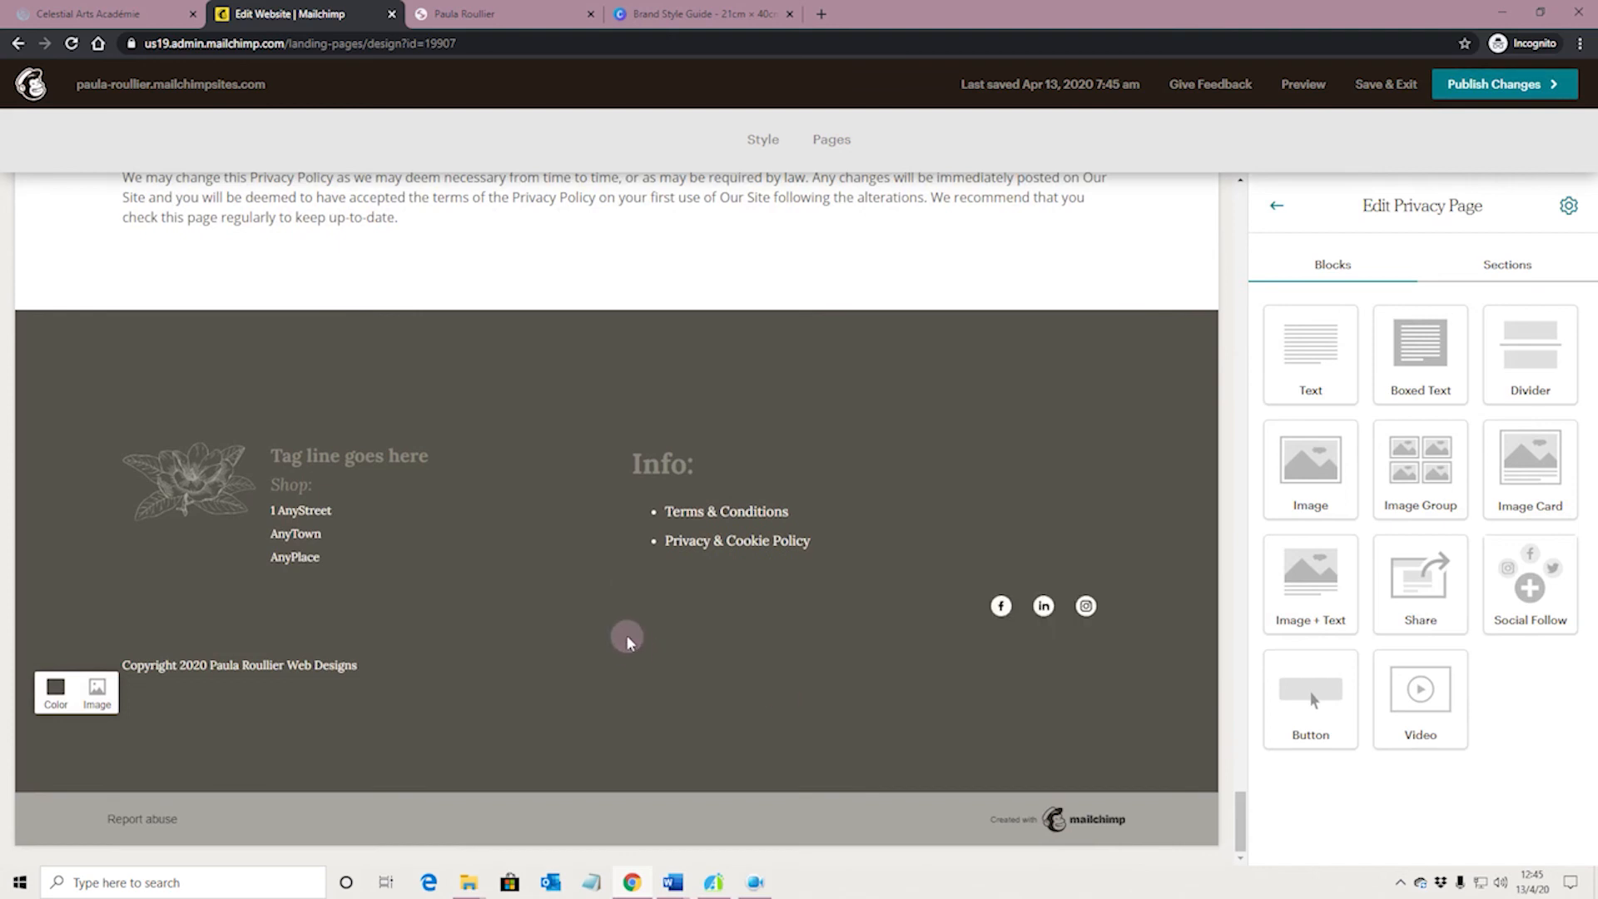
mouse_move(779, 577)
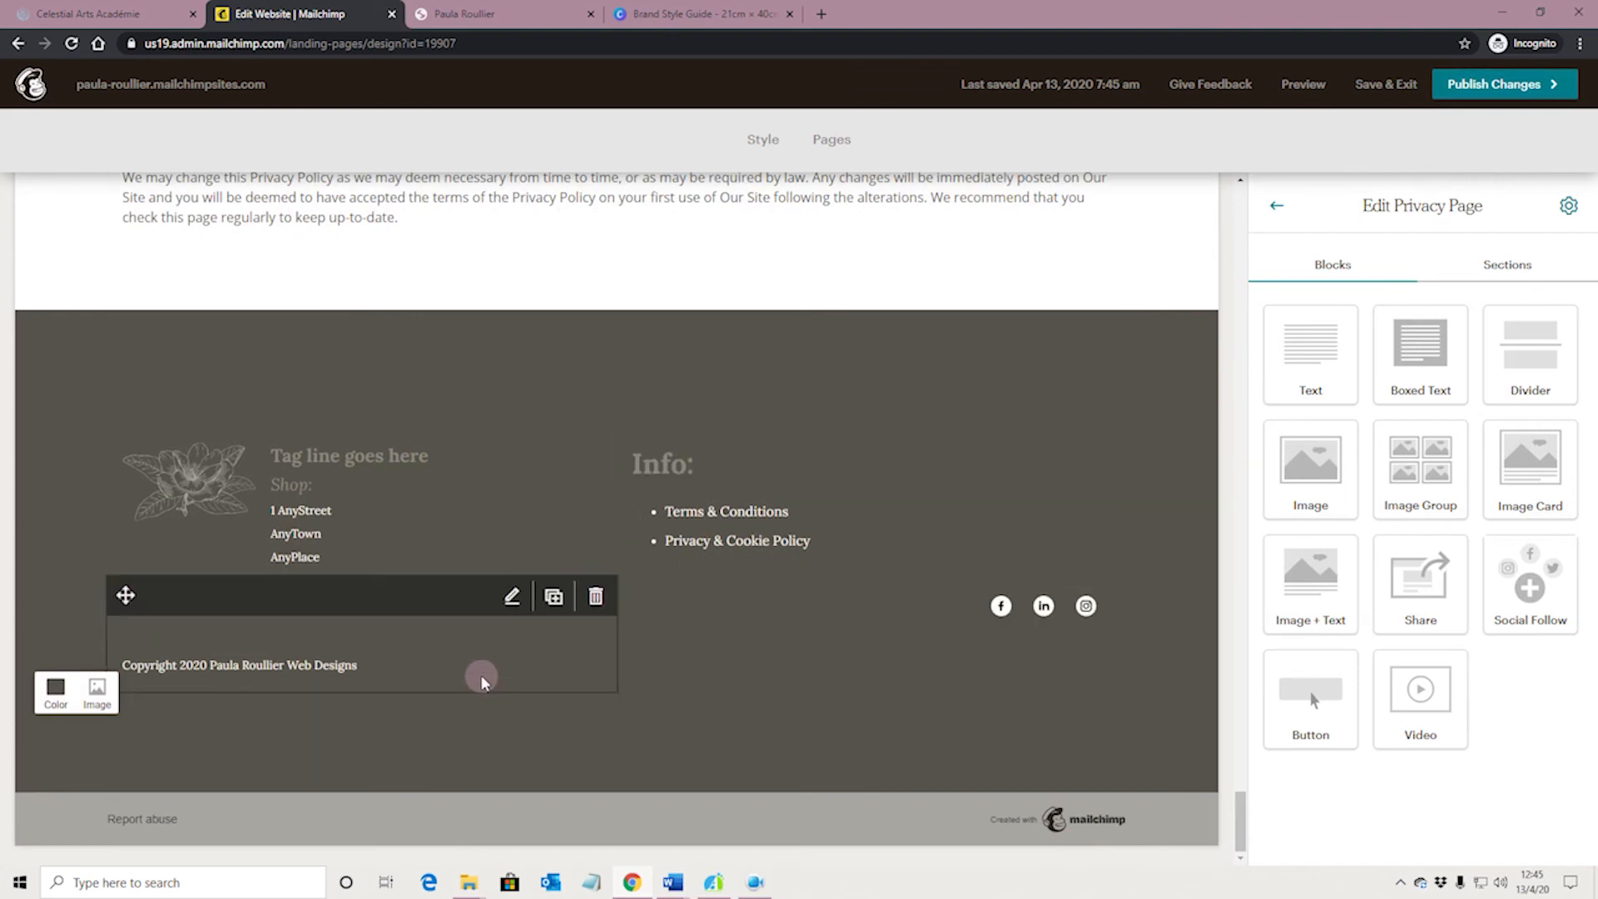
scroll(466, 653, "up", 2)
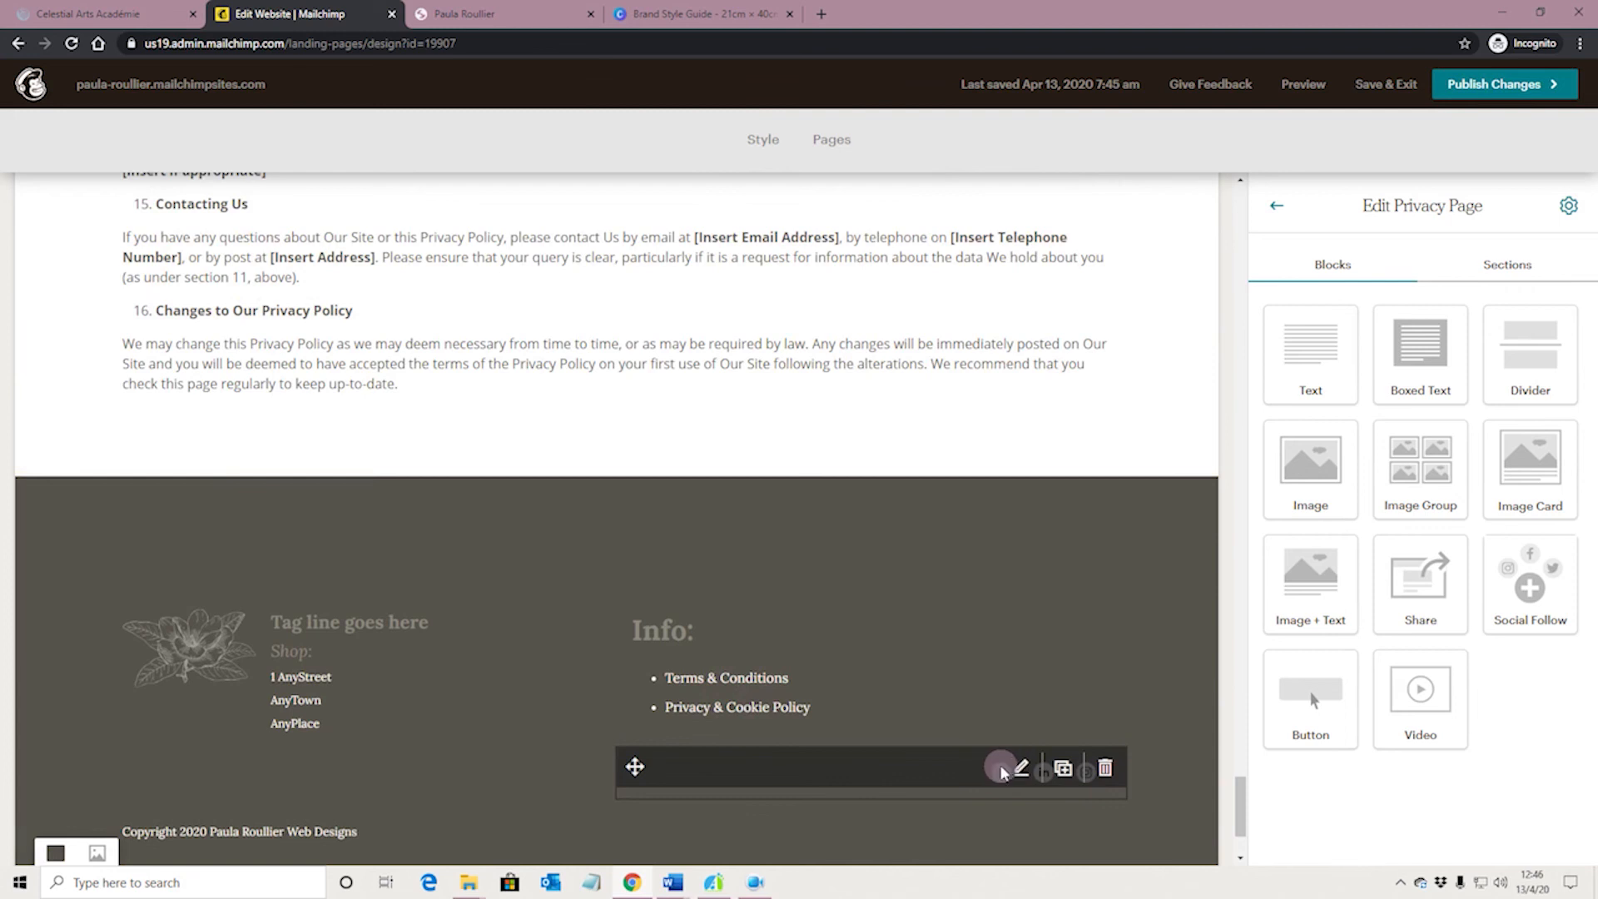
scroll(908, 752, "down", 2)
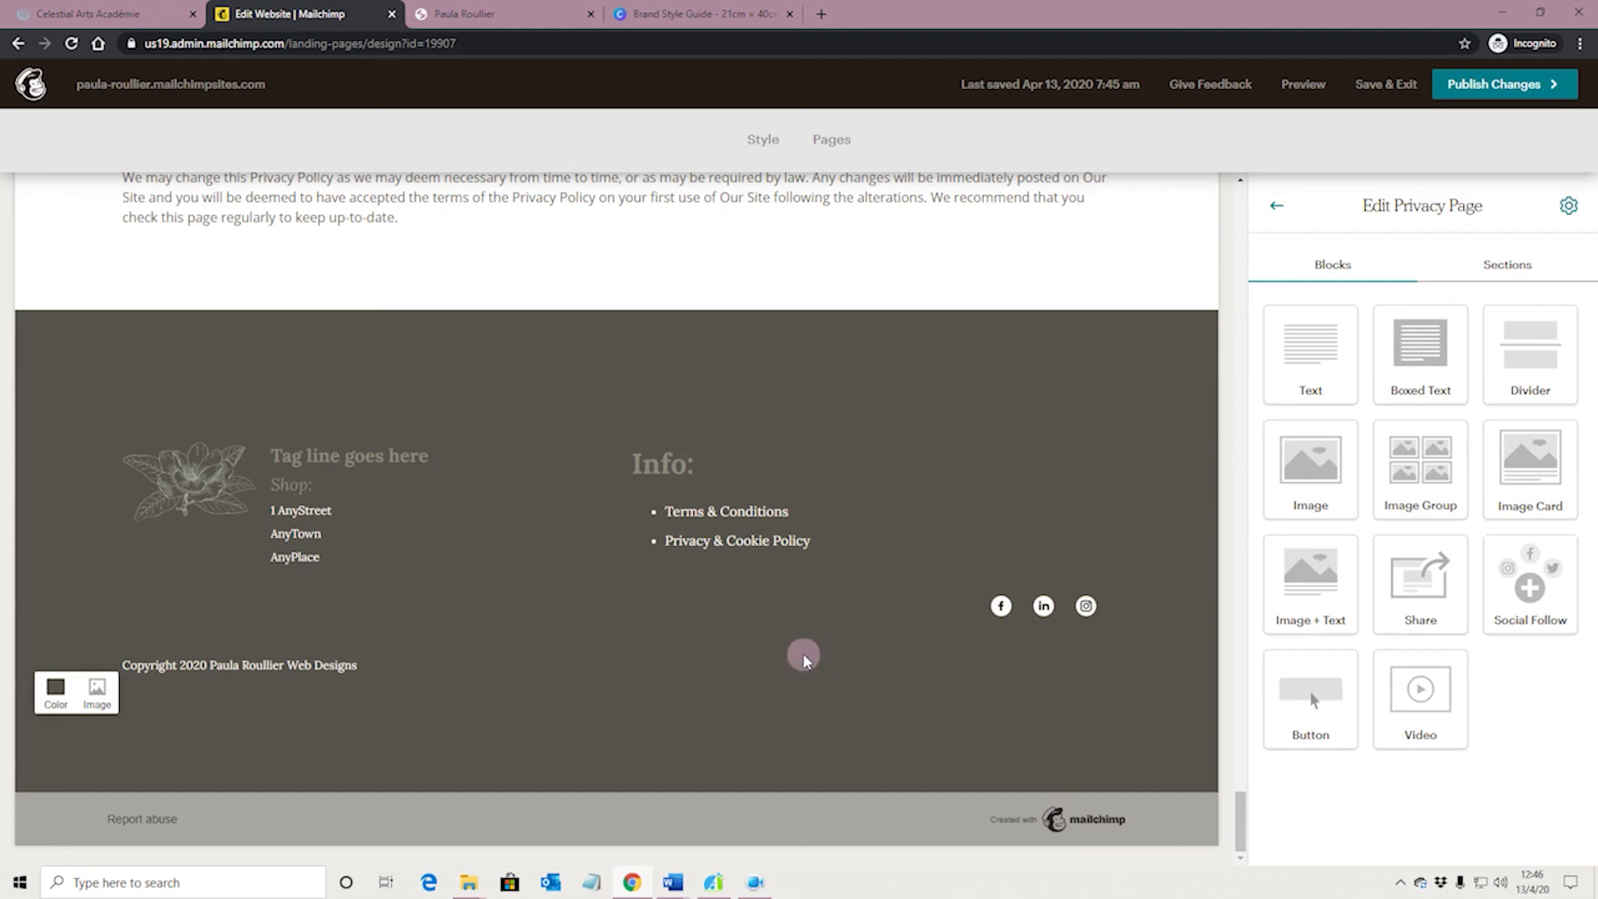
scroll(820, 658, "up", 3)
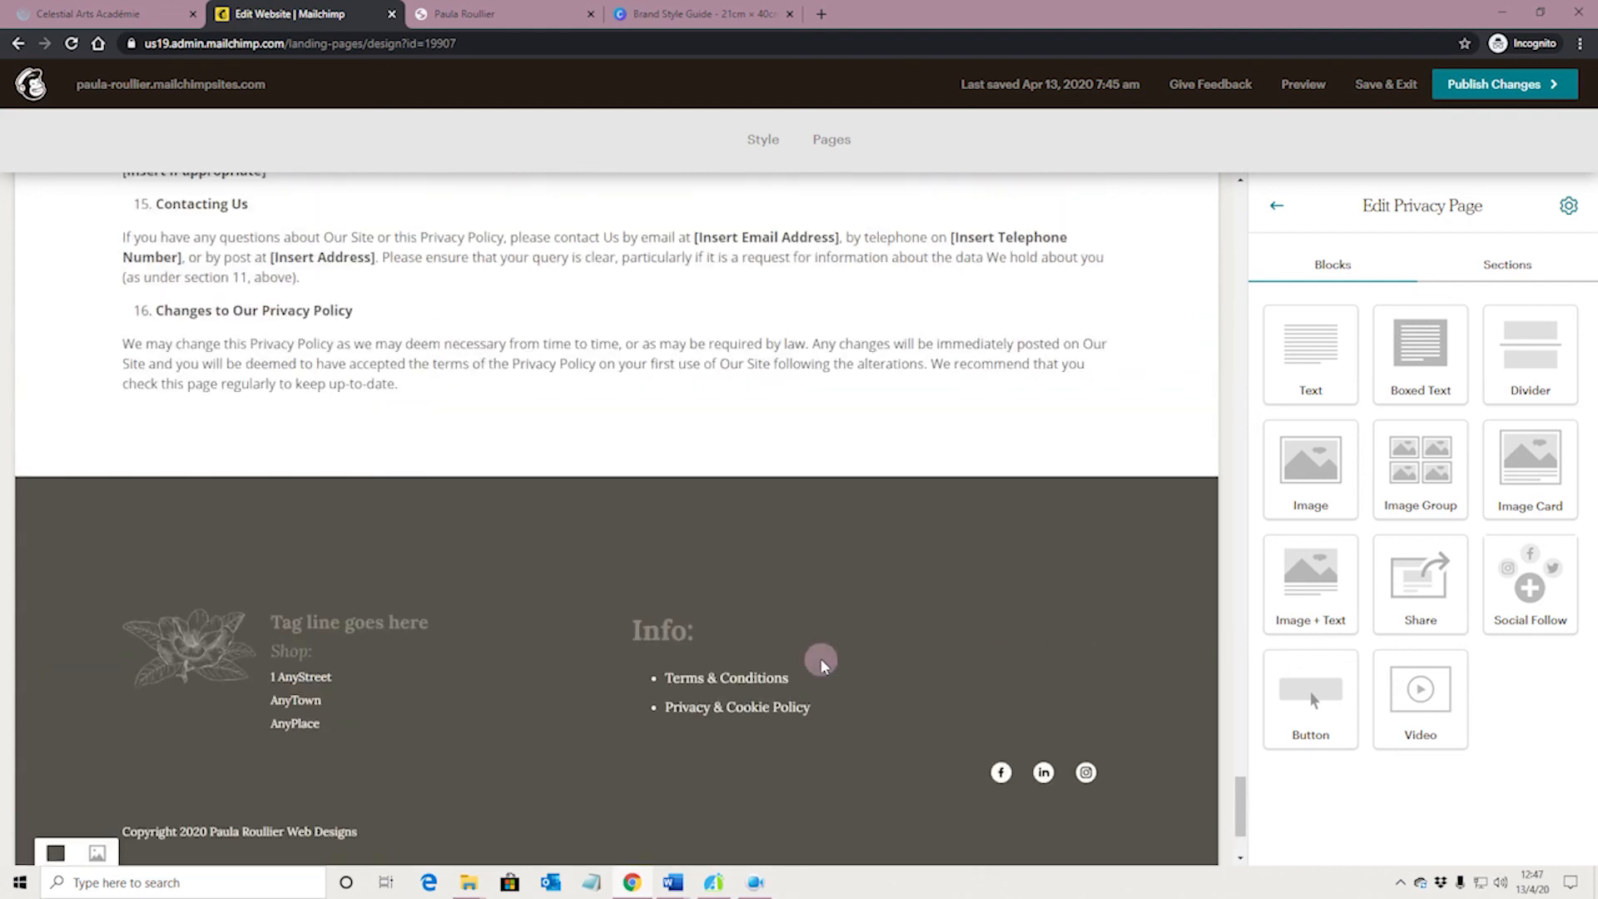
scroll(849, 671, "up", 4)
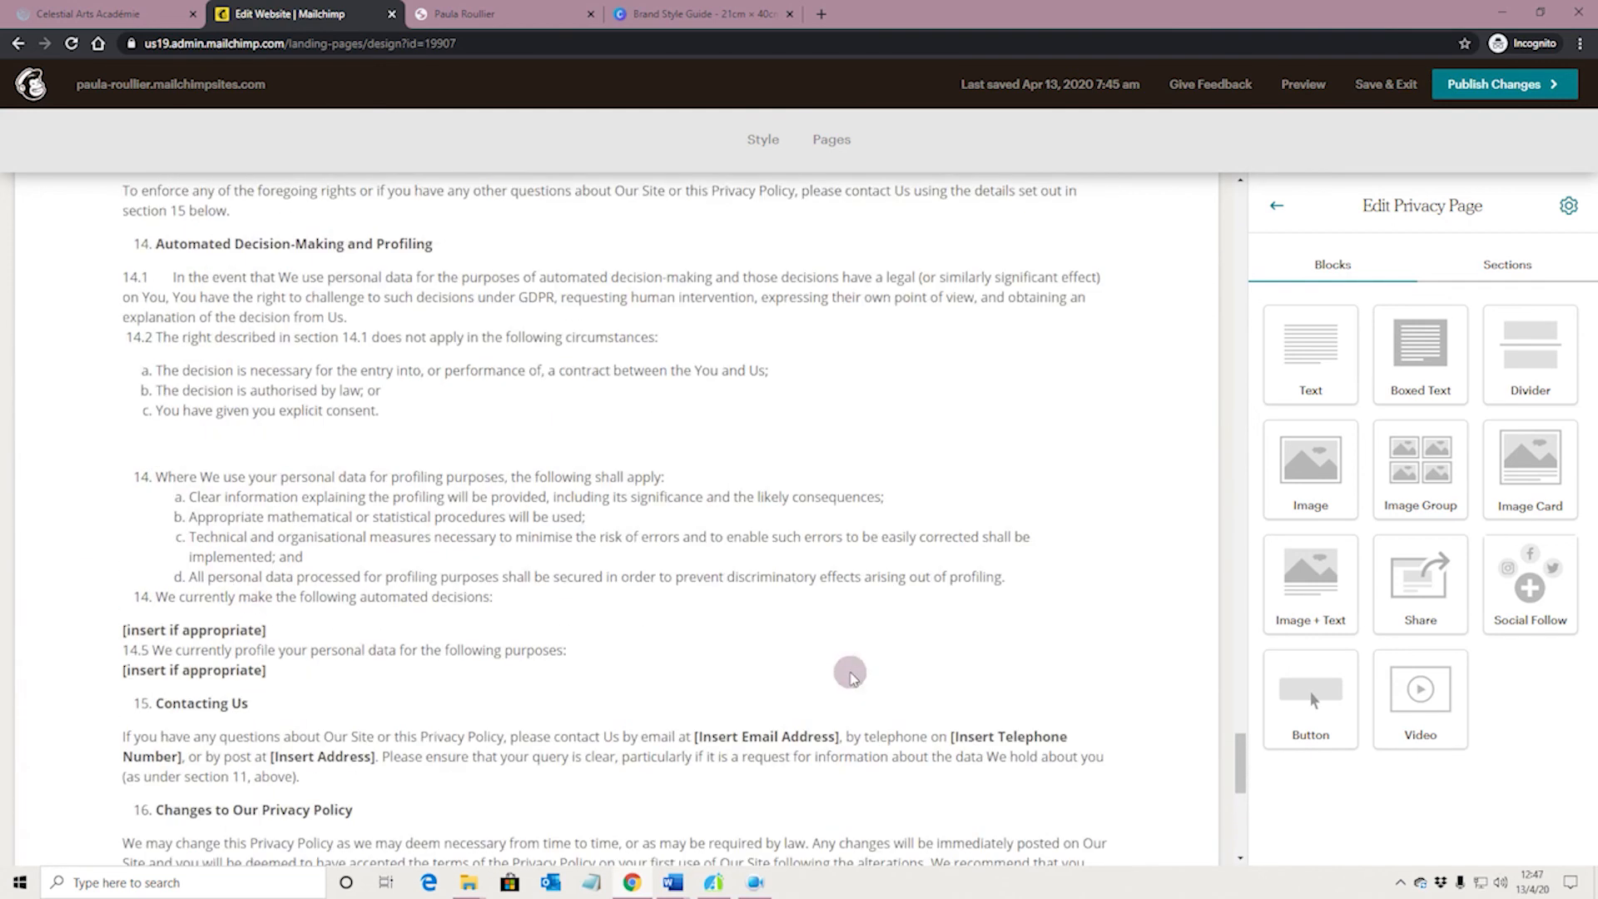
scroll(849, 671, "down", 3)
scroll(852, 676, "down", 4)
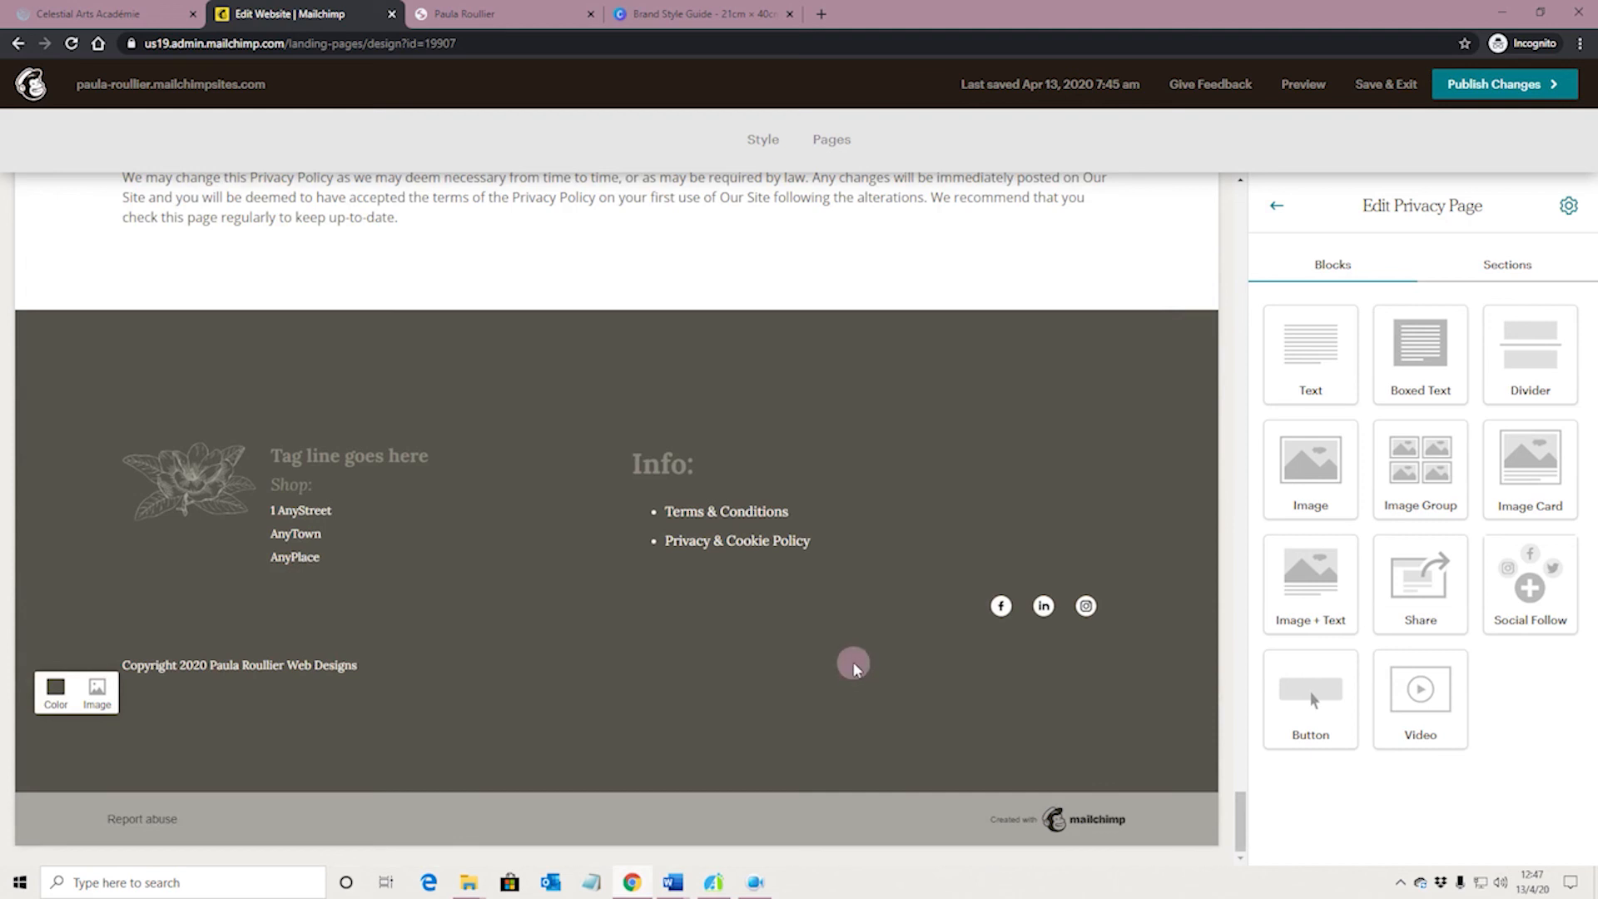
scroll(853, 663, "up", 2)
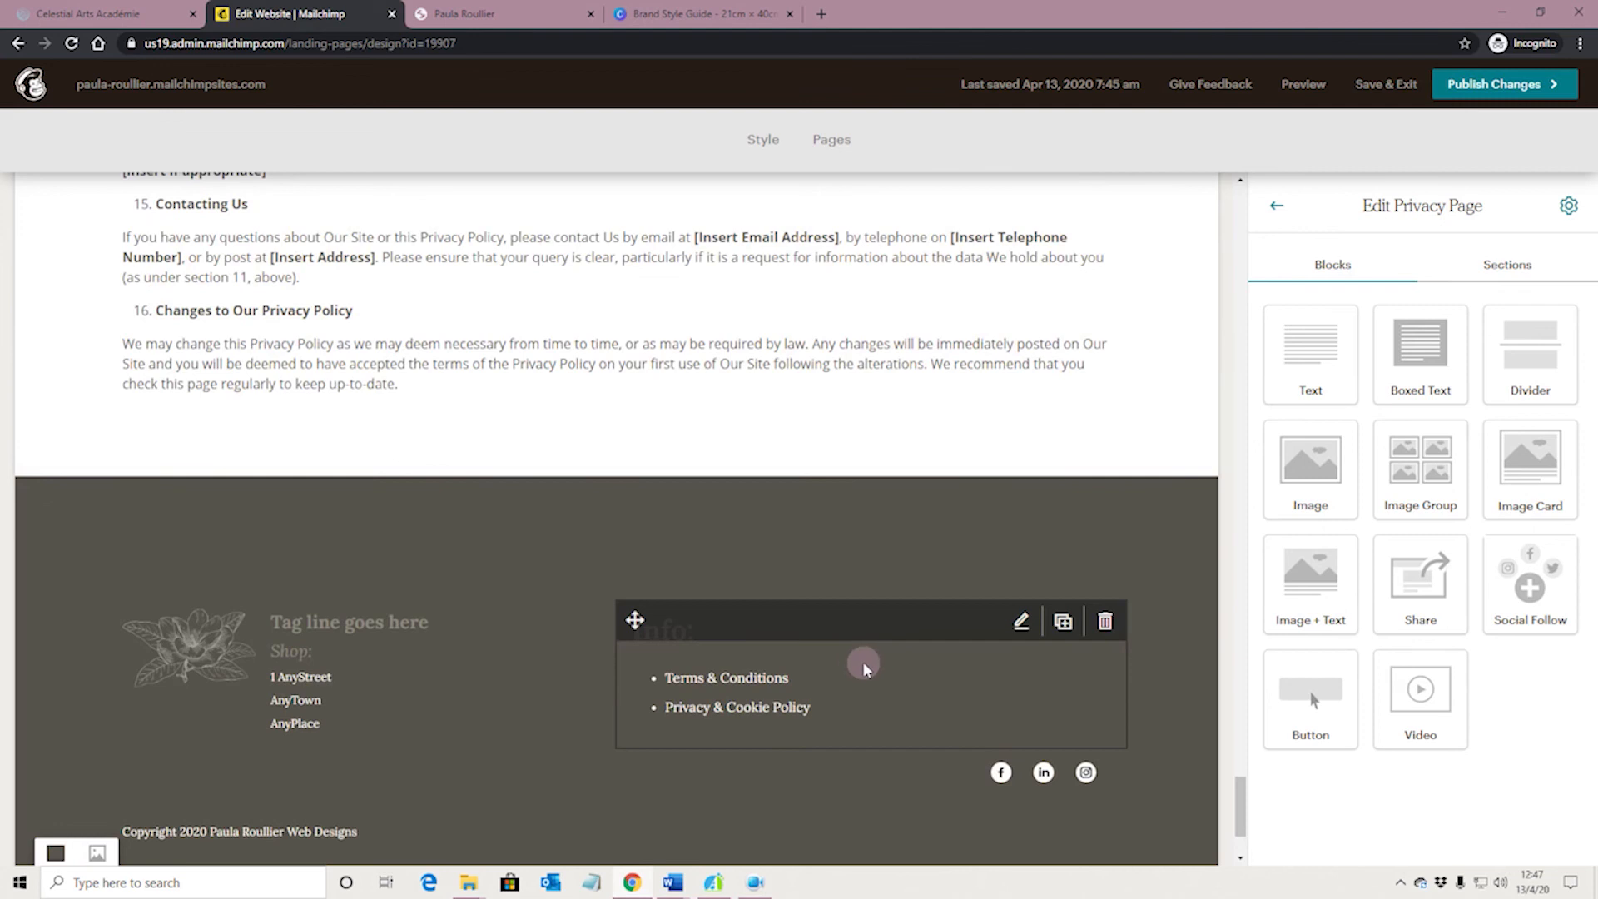
scroll(862, 661, "up", 4)
scroll(874, 562, "down", 3)
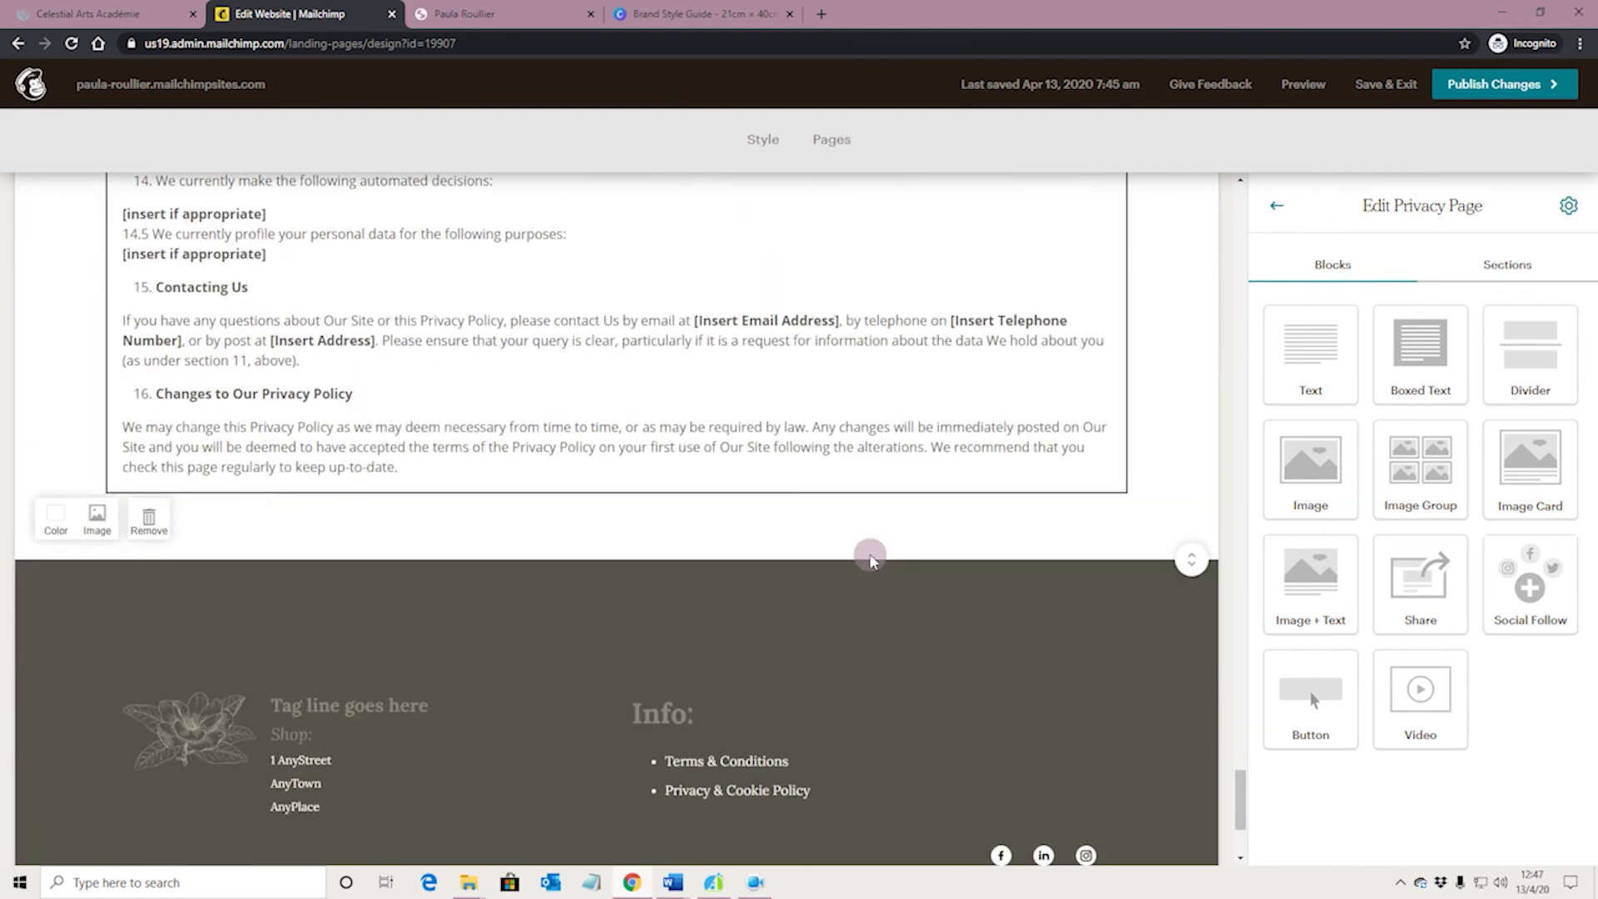
scroll(891, 505, "down", 2)
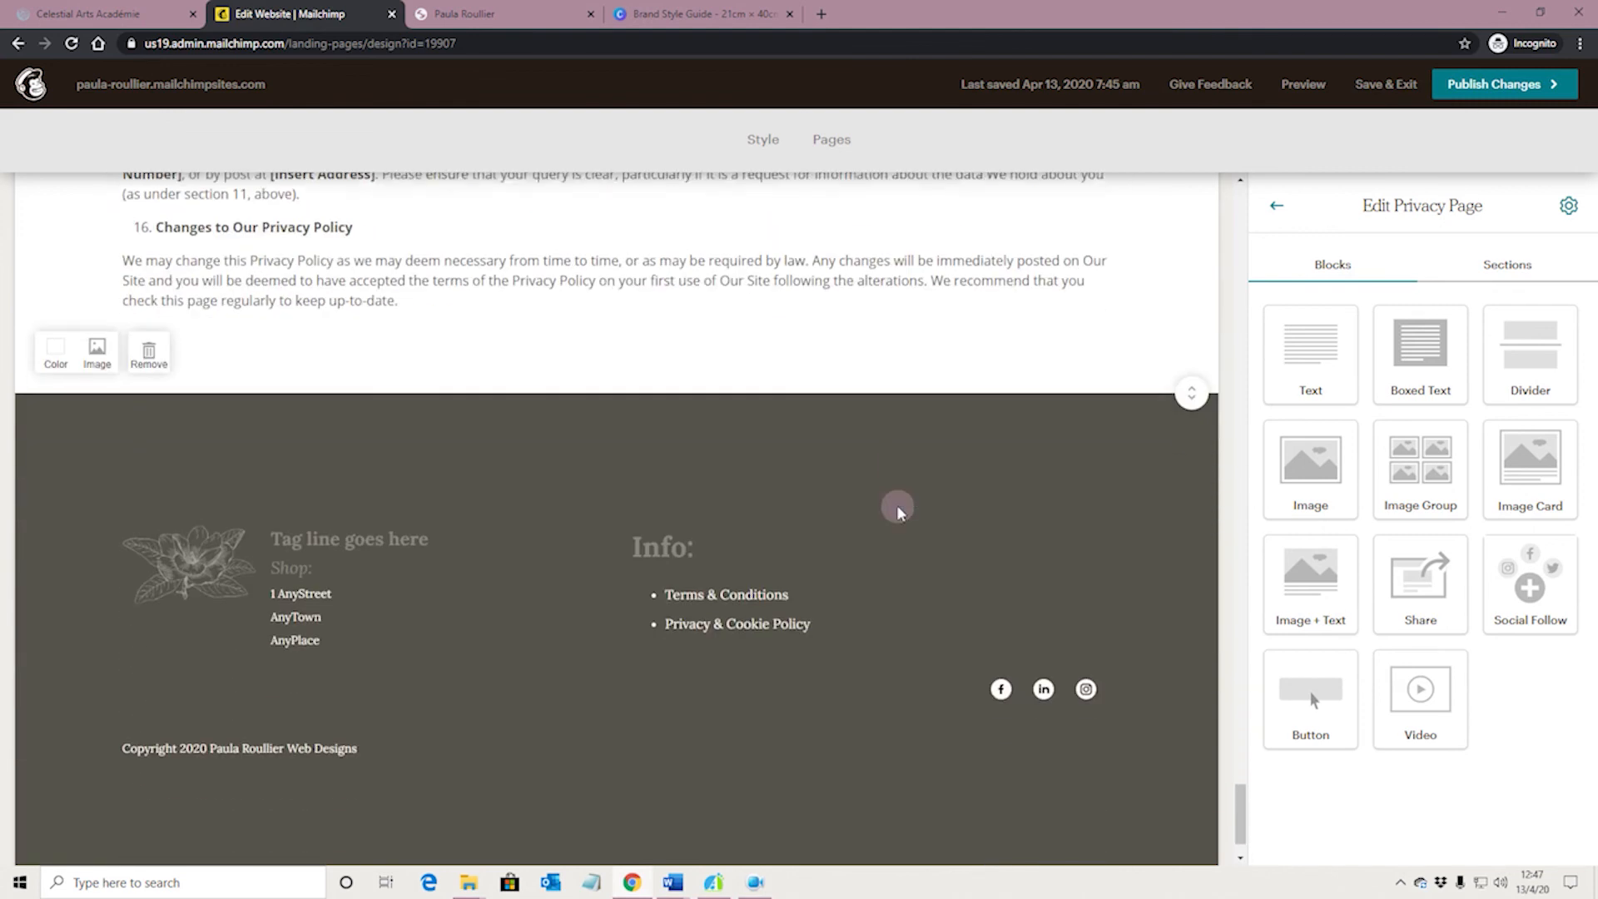
scroll(896, 504, "up", 15)
scroll(896, 504, "up", 20)
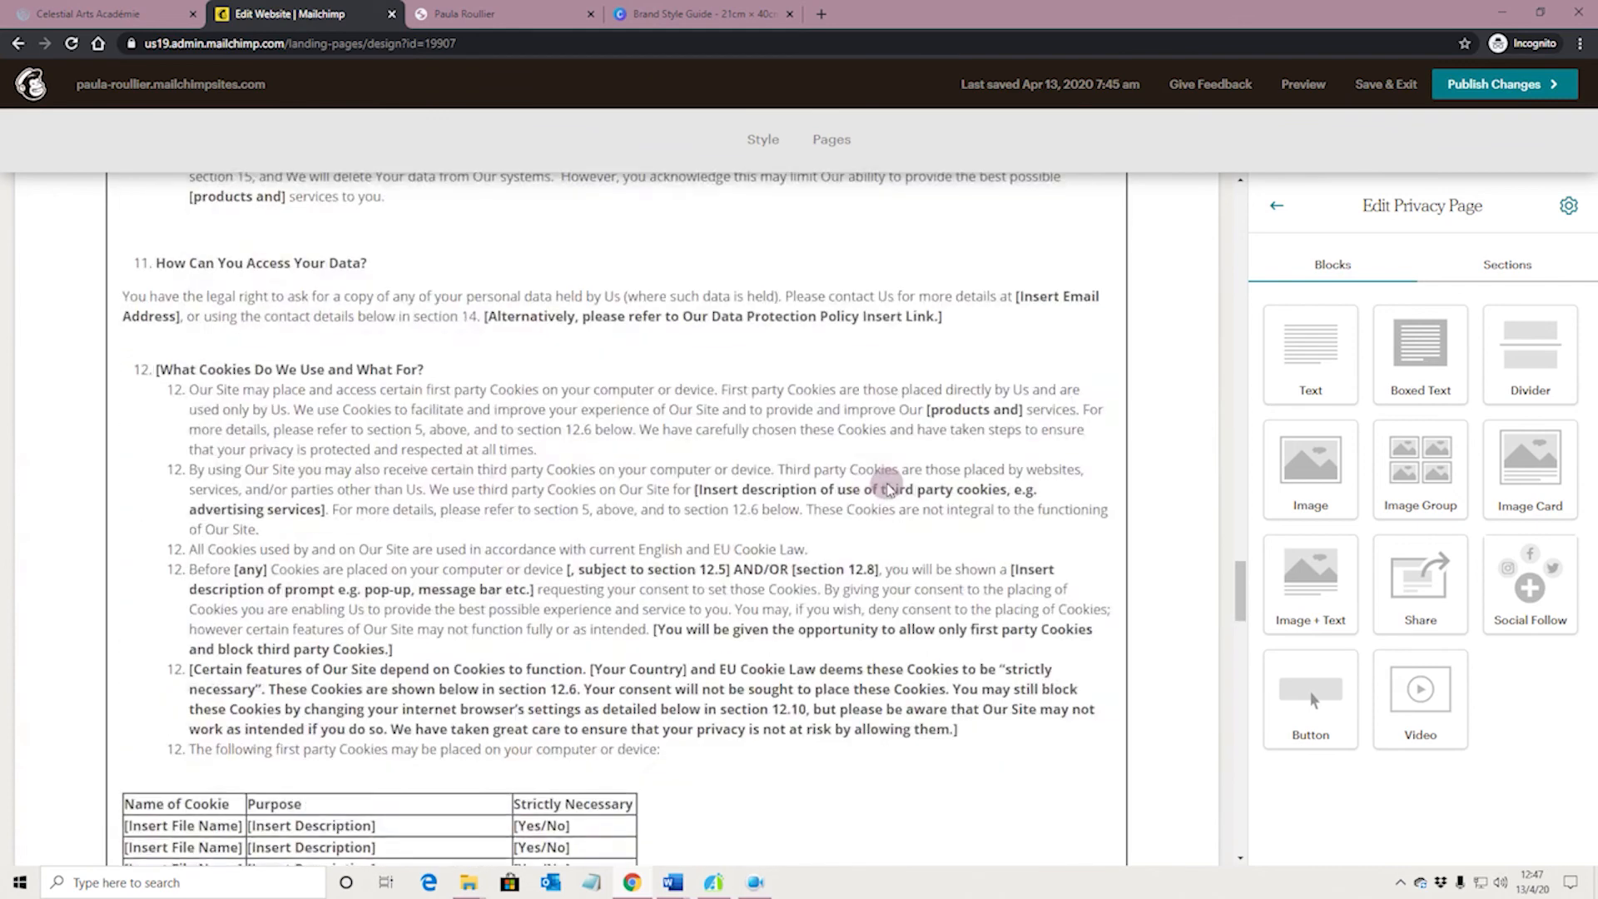
scroll(857, 436, "up", 5)
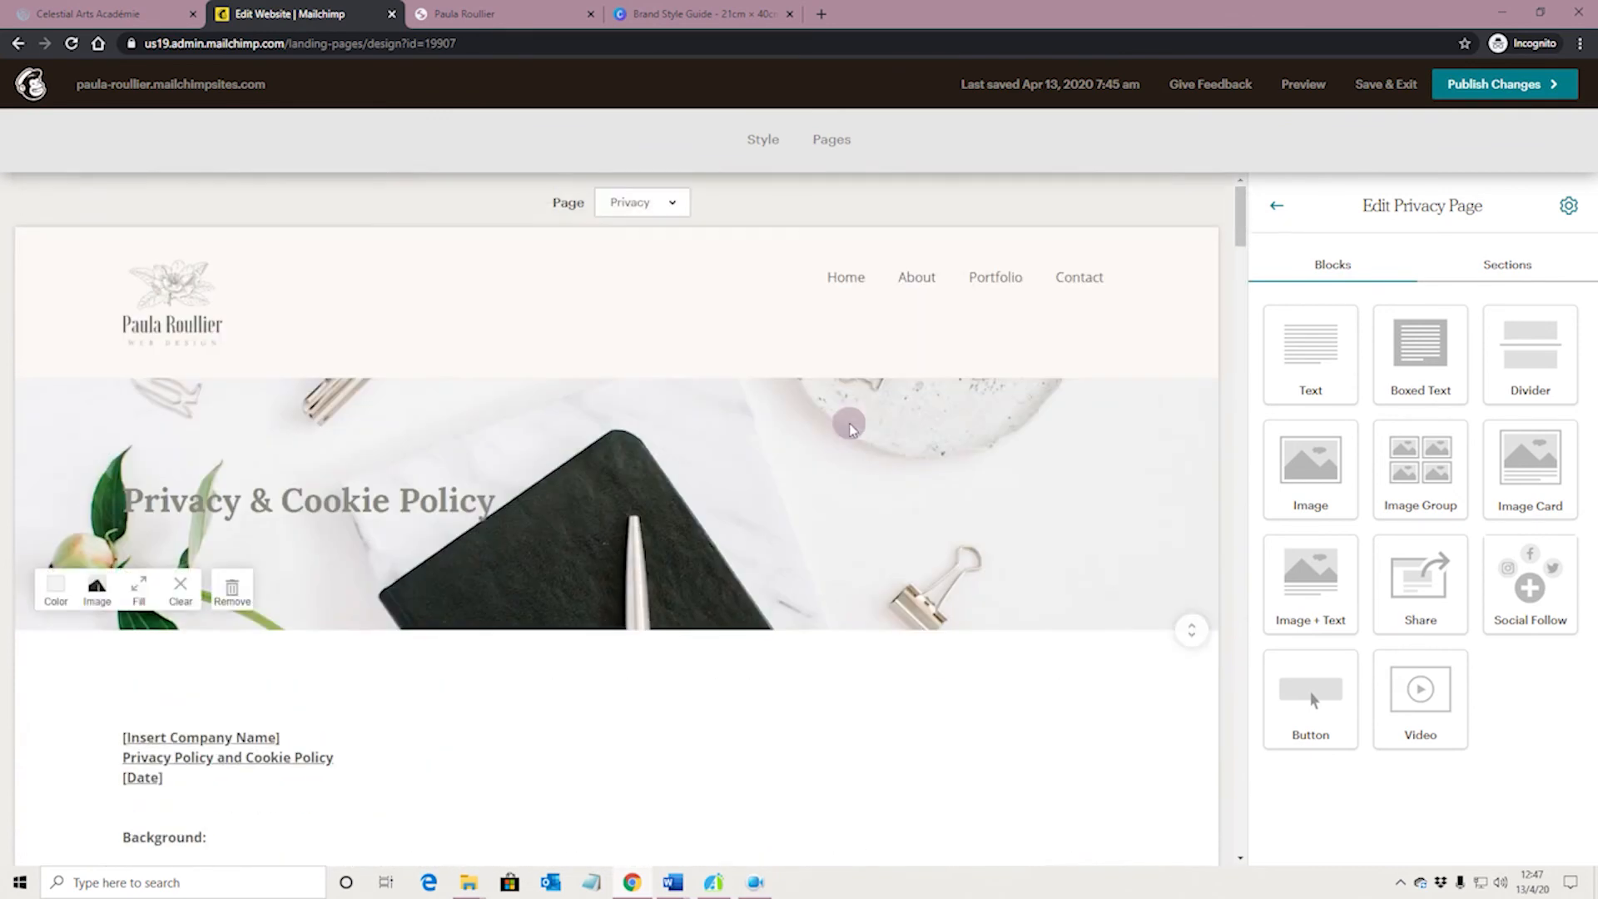
scroll(731, 441, "down", 5)
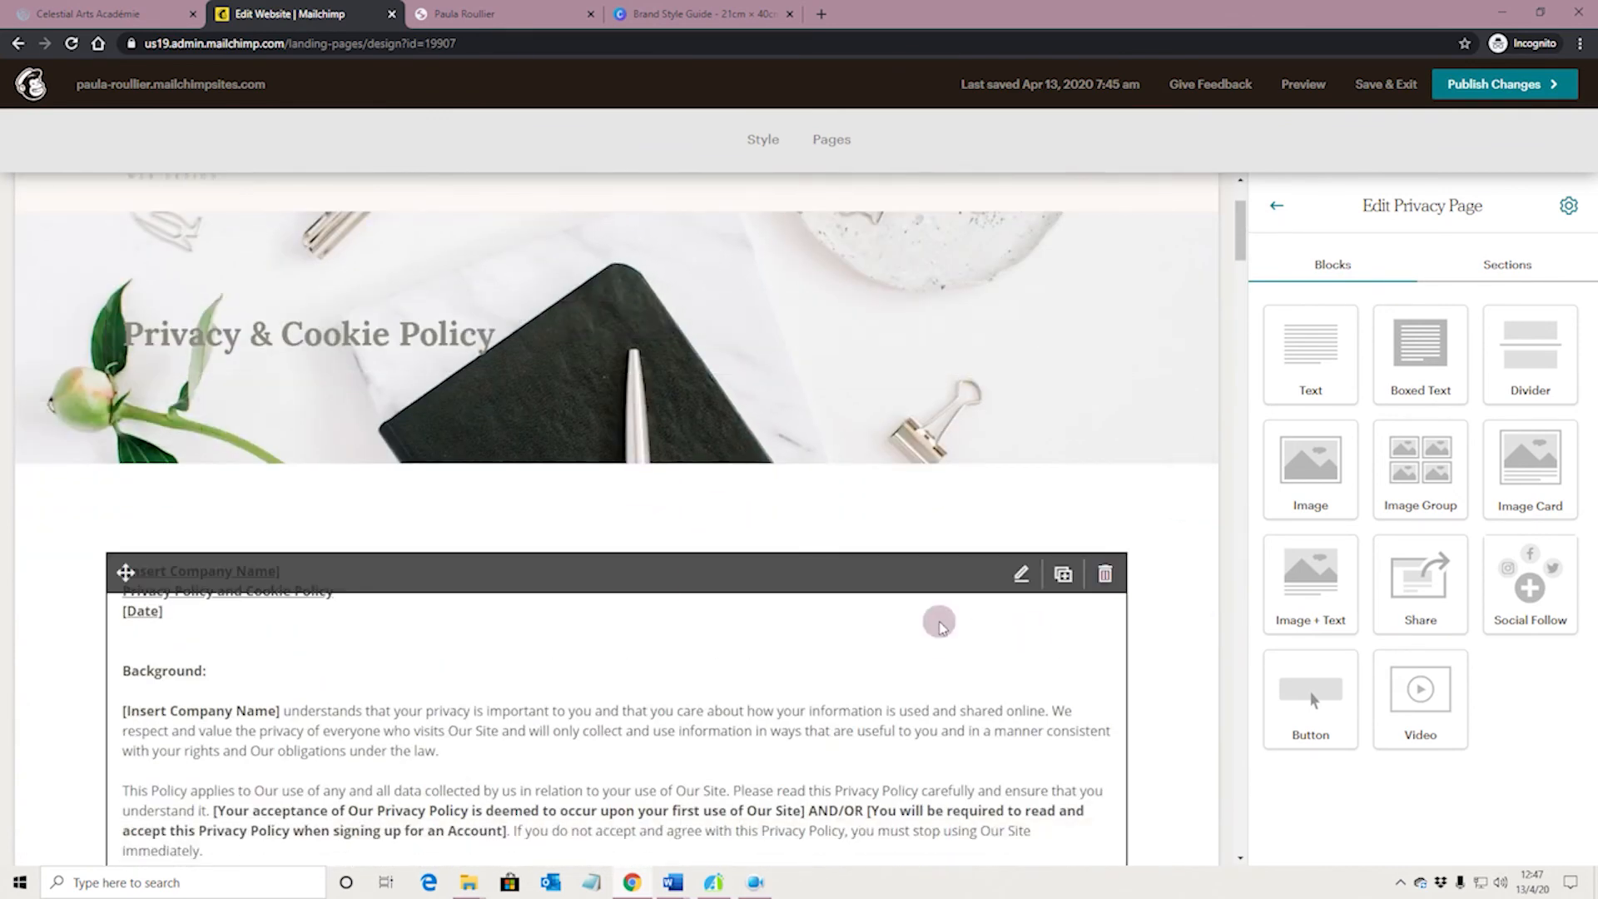
scroll(1101, 518, "down", 20)
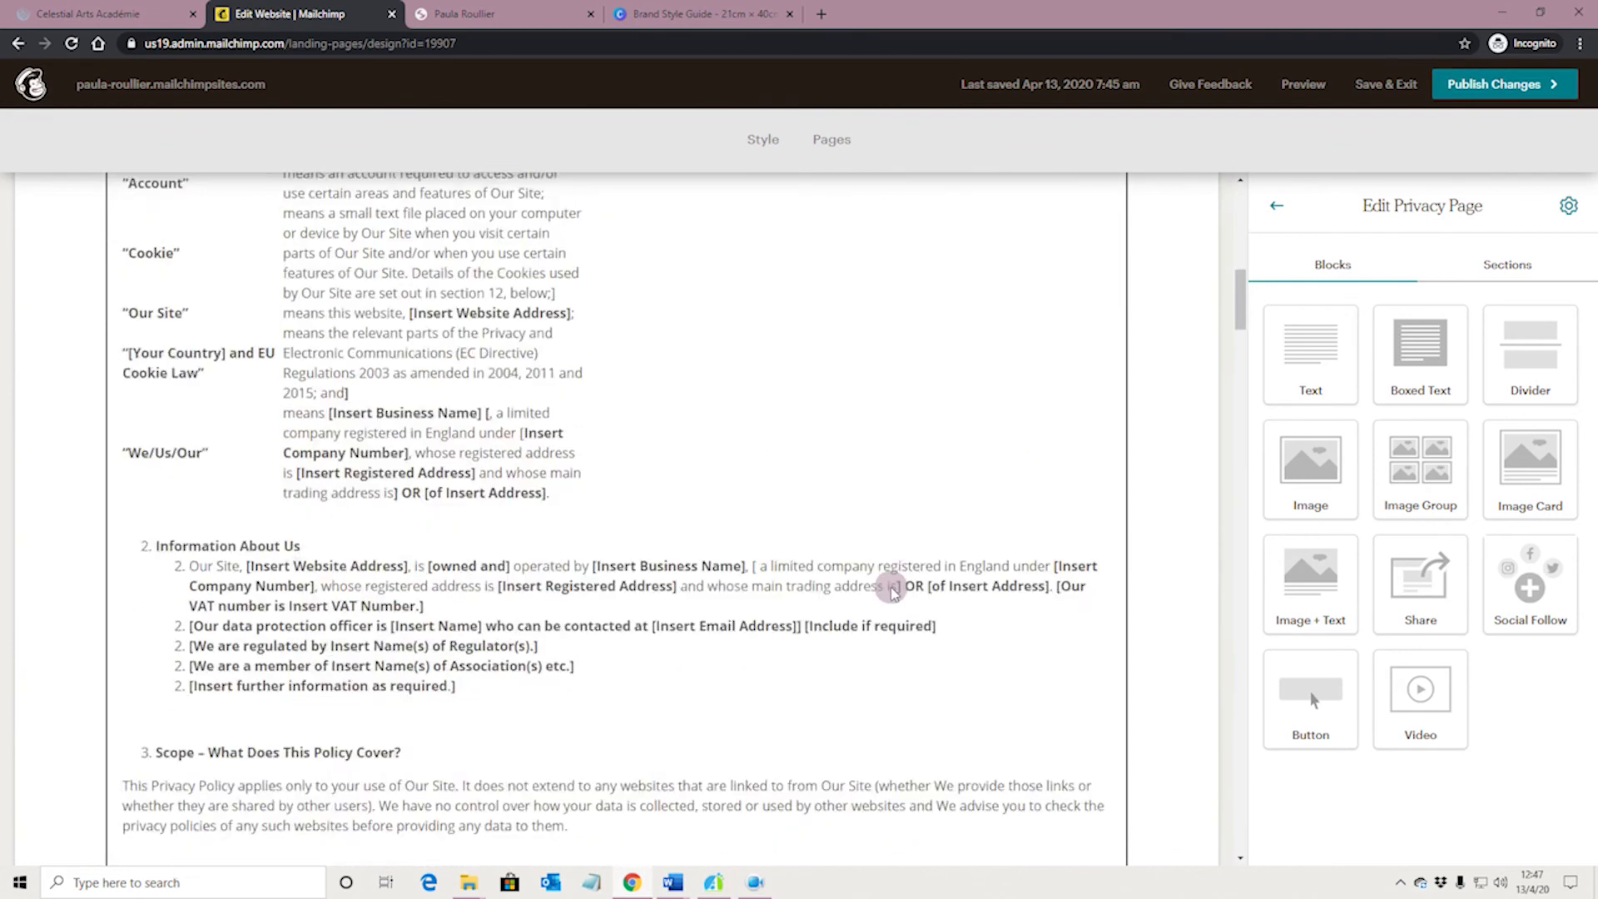
scroll(939, 554, "down", 15)
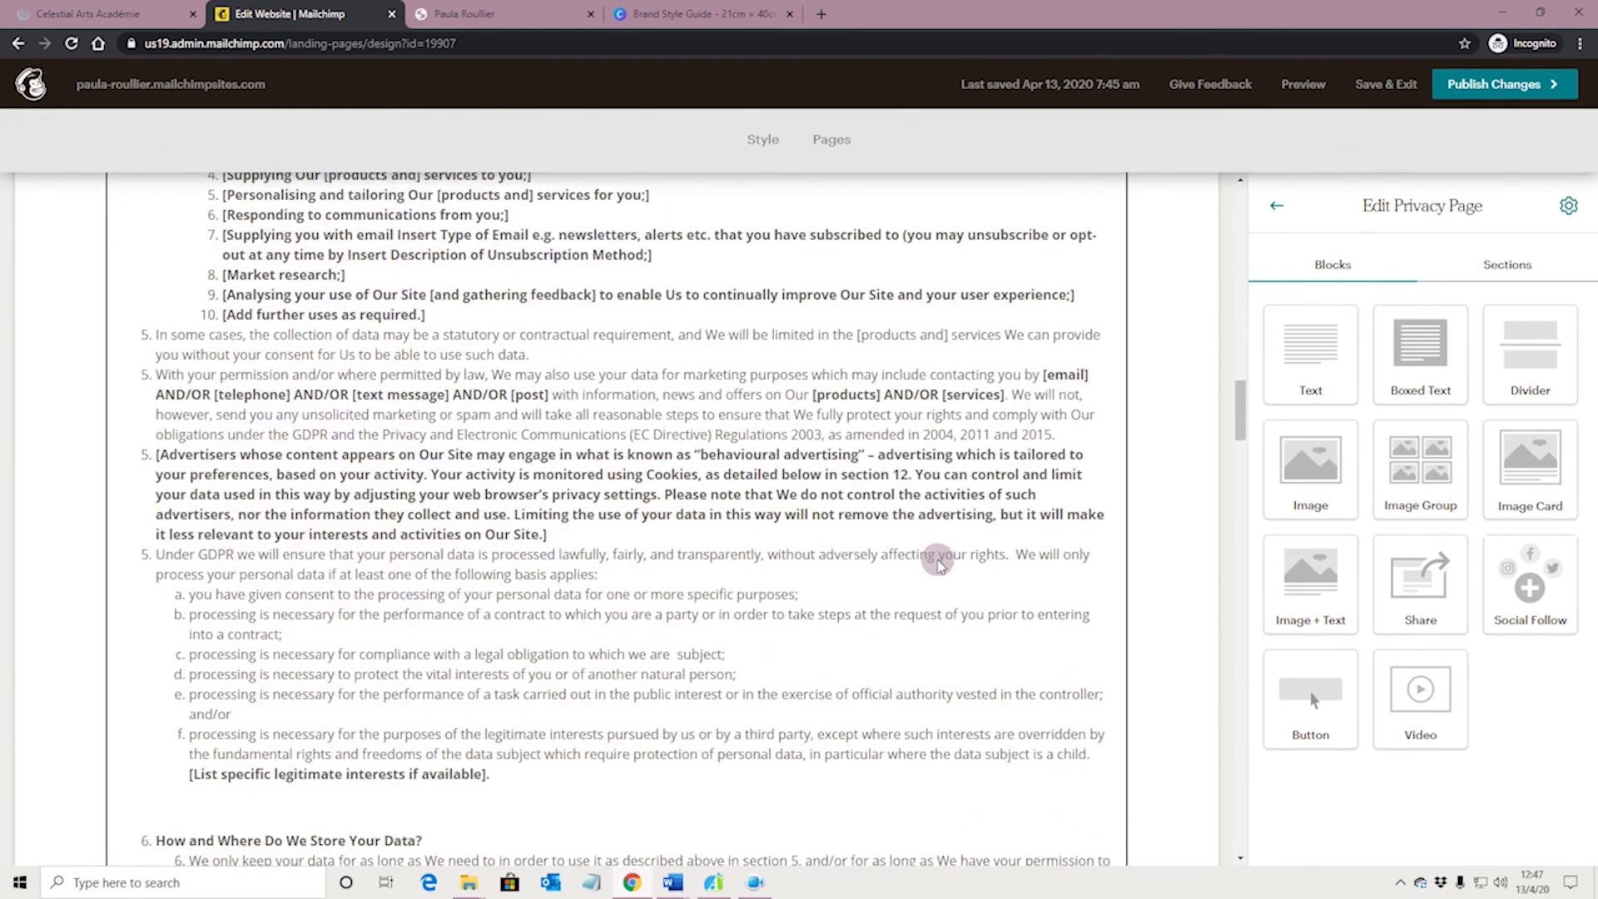
scroll(820, 573, "down", 20)
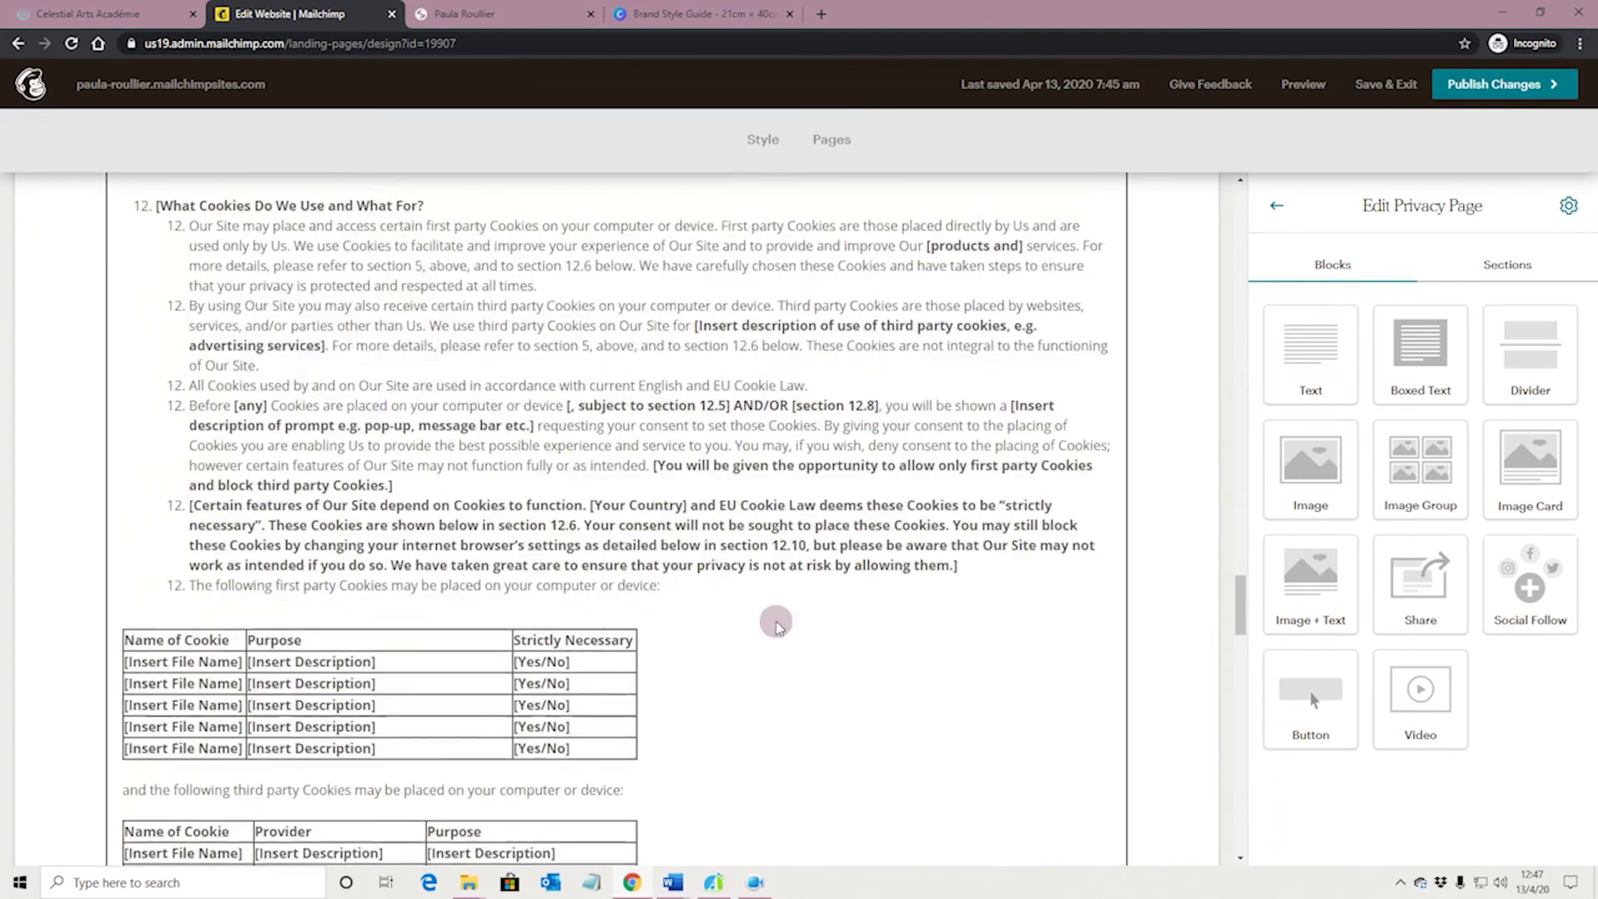
scroll(774, 637, "down", 20)
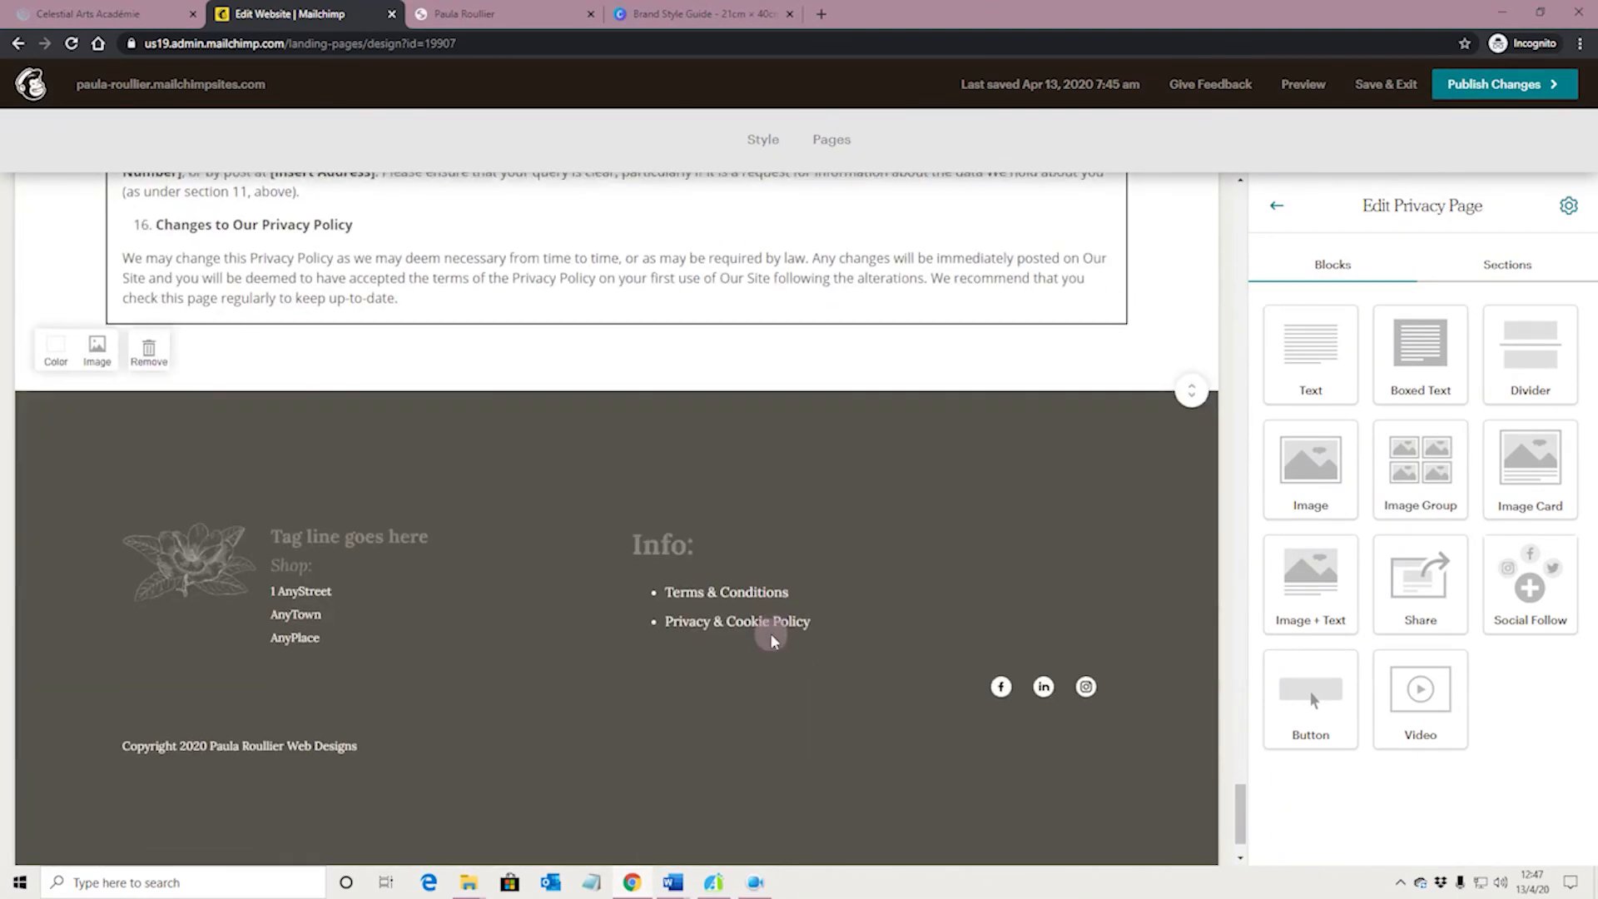